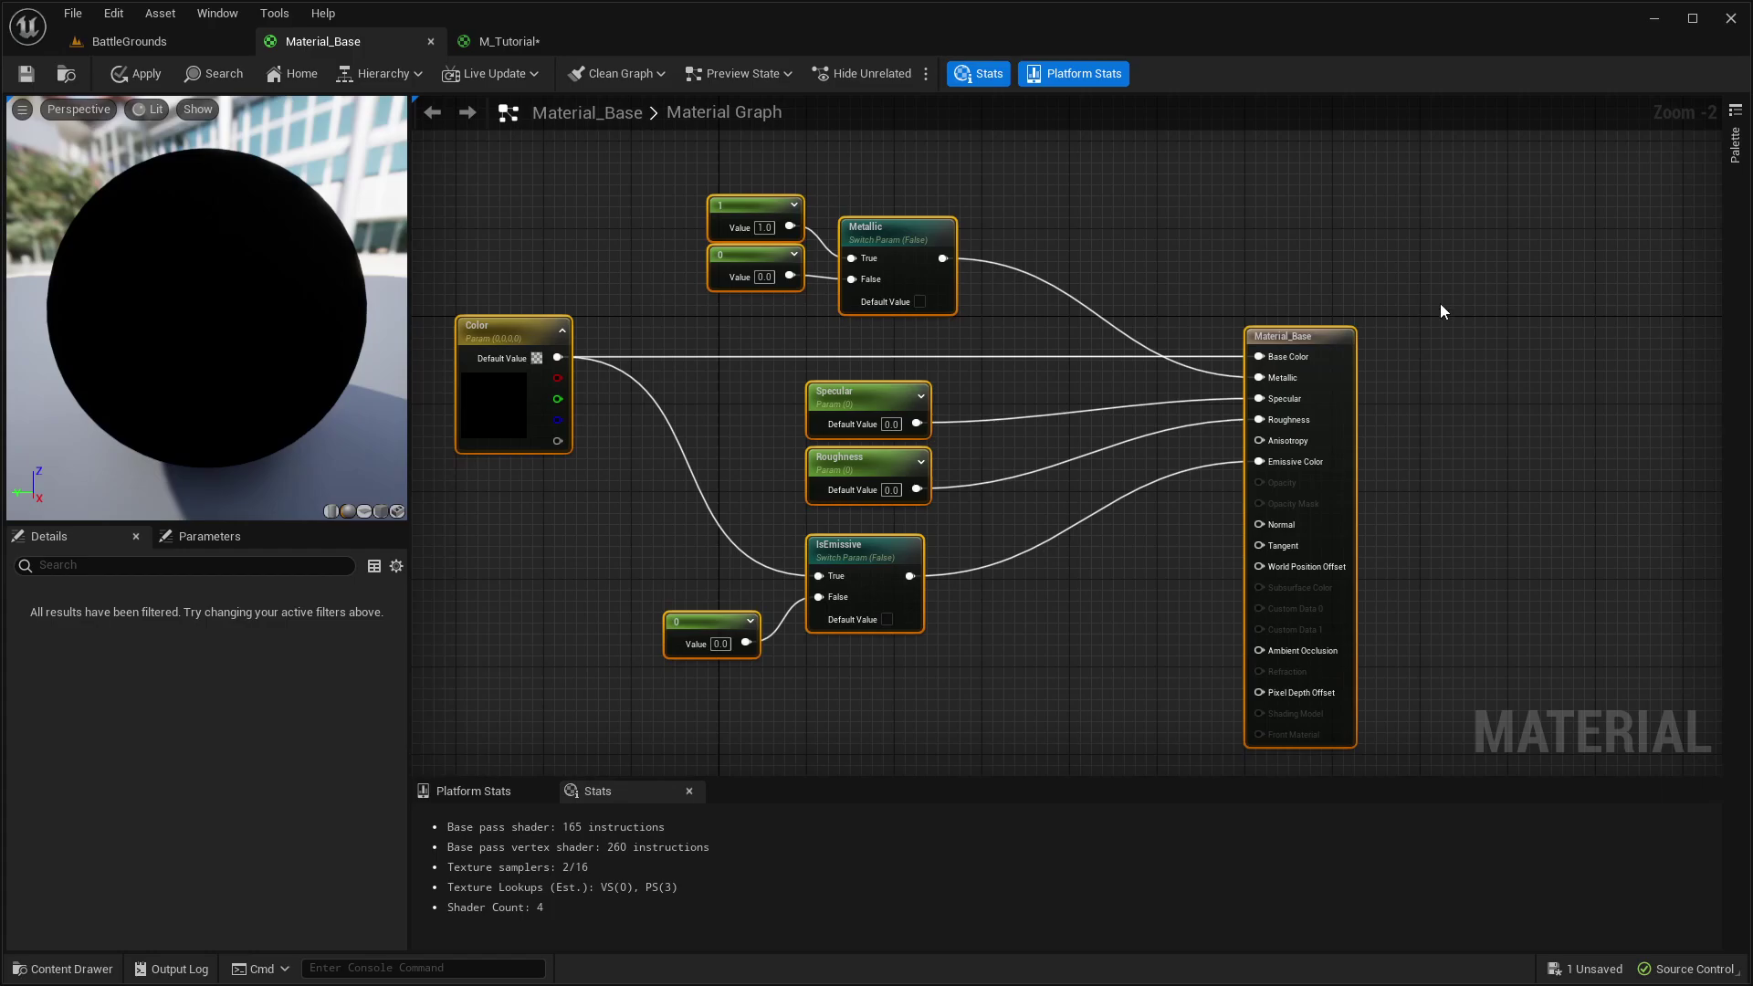
- Open the project settings and search them for "strata"
click(114, 14)
click(183, 159)
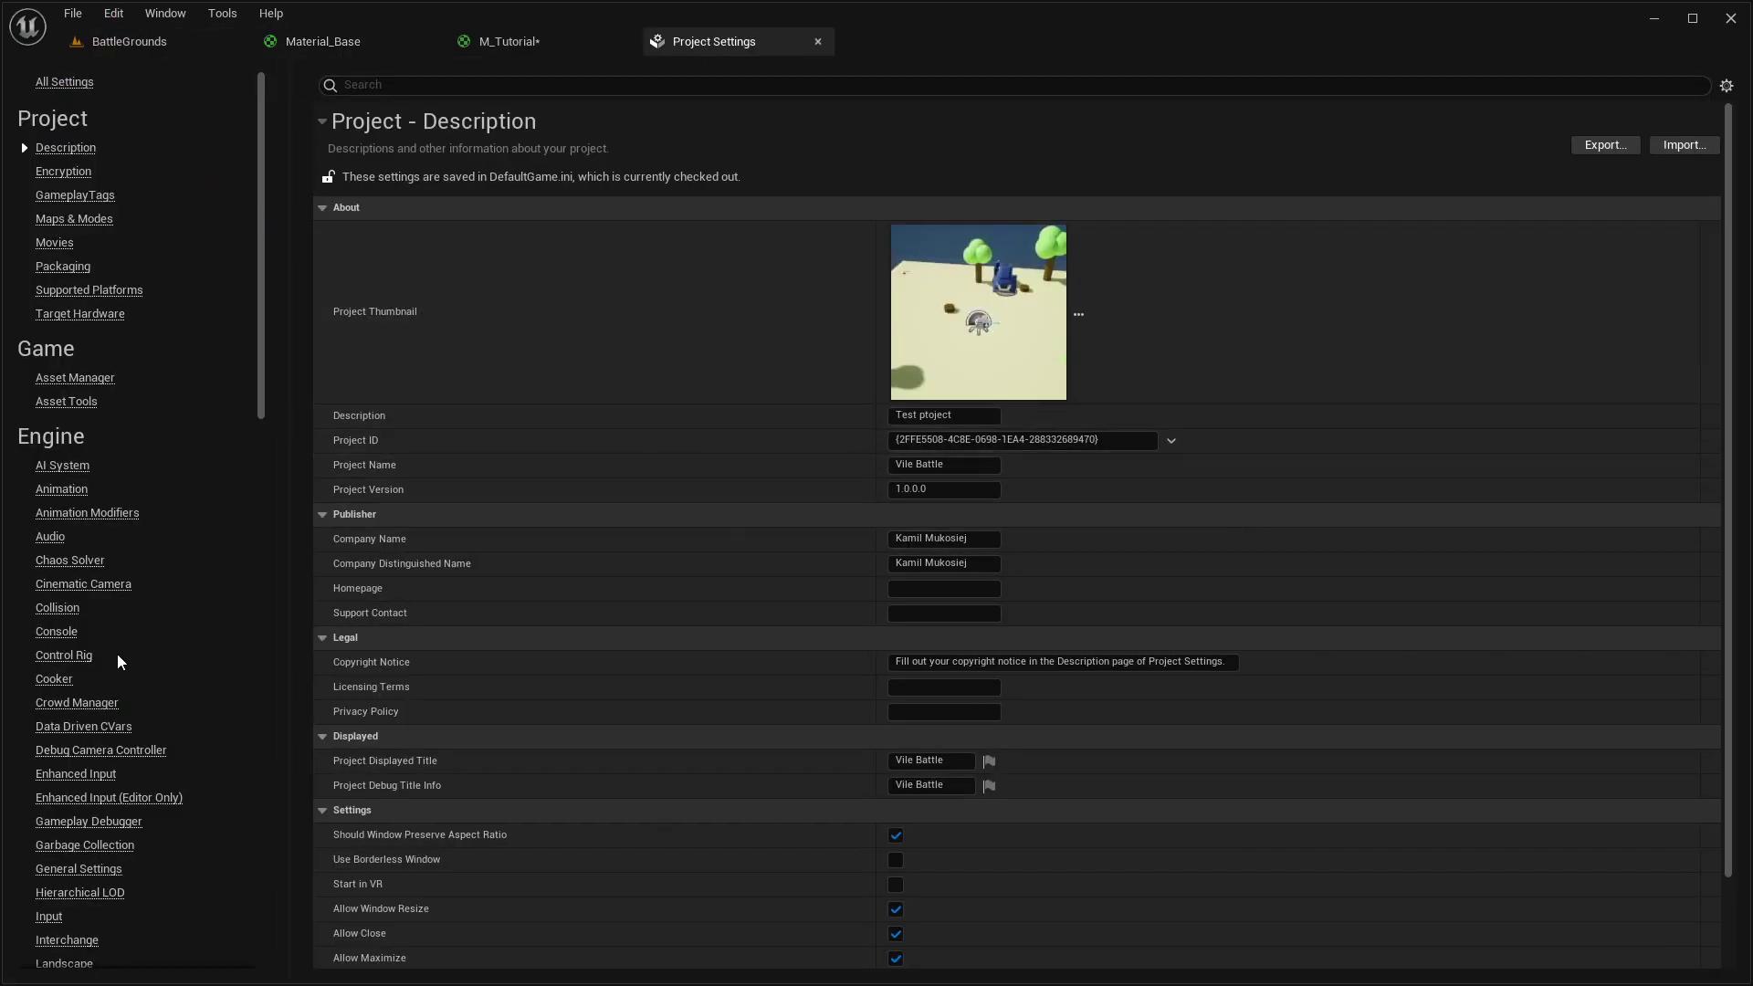
click(505, 84)
text(strata)
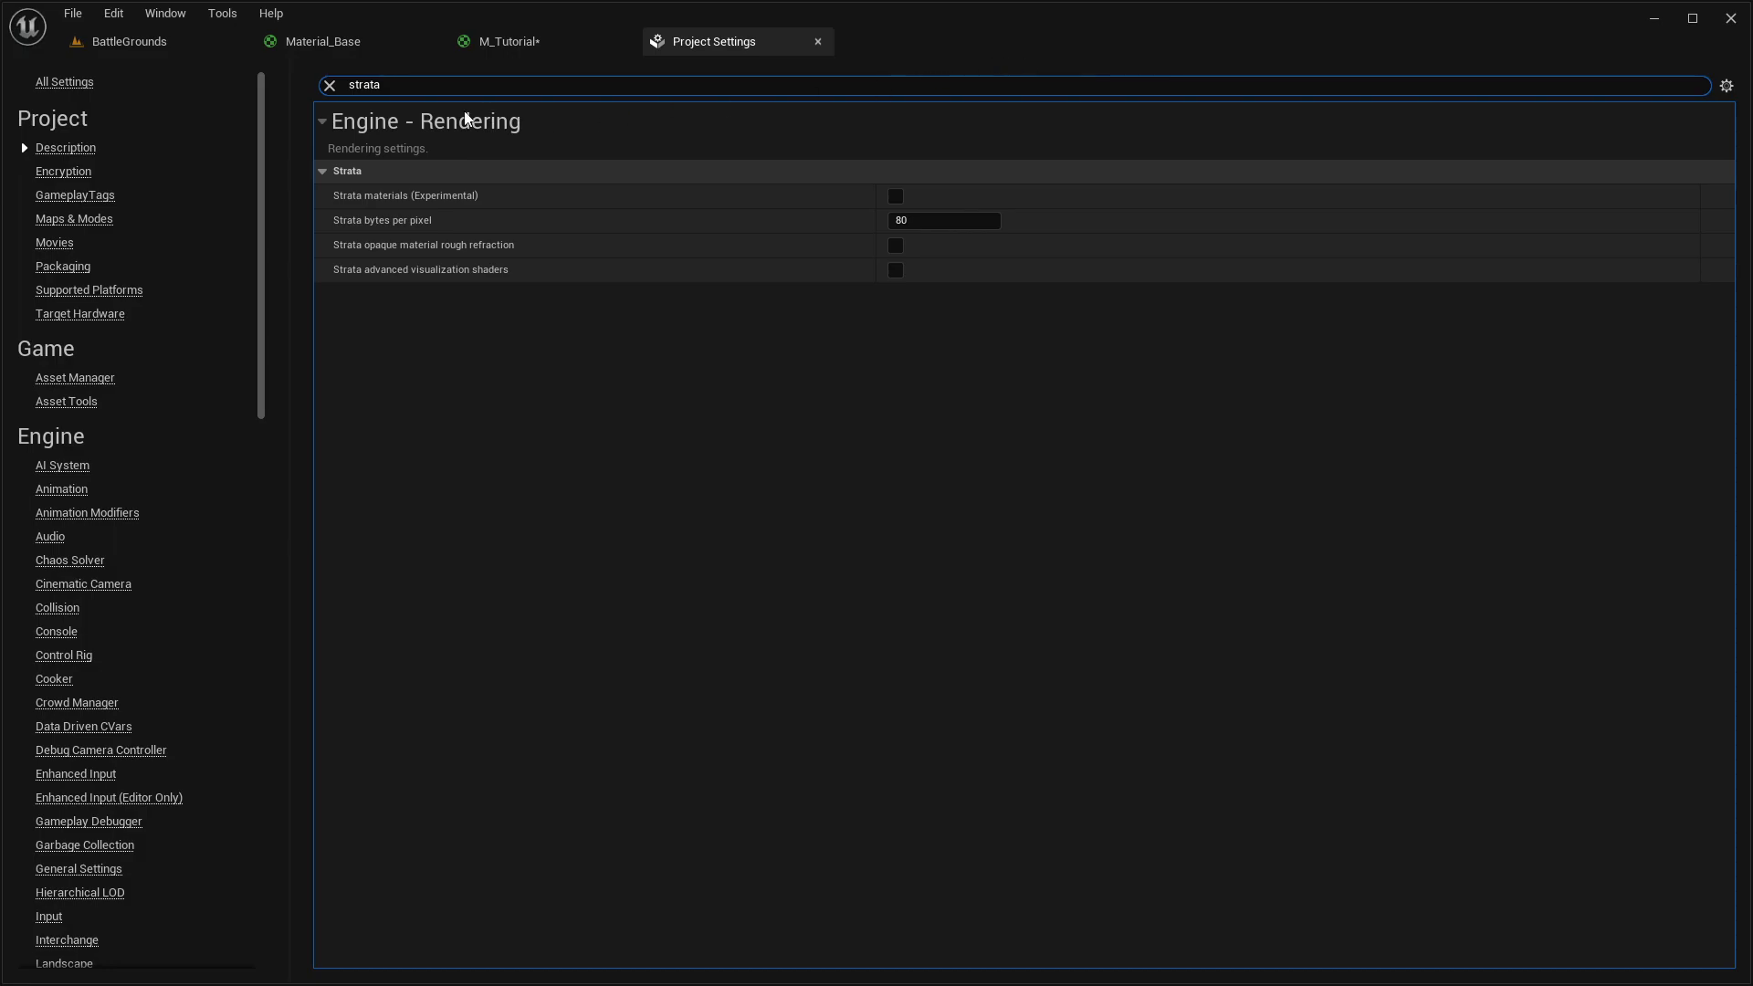
- Go back to the Material_Base graph and examine its color, metallic, specular, roughness and emissive parameter nodes feeding the result node
click(342, 42)
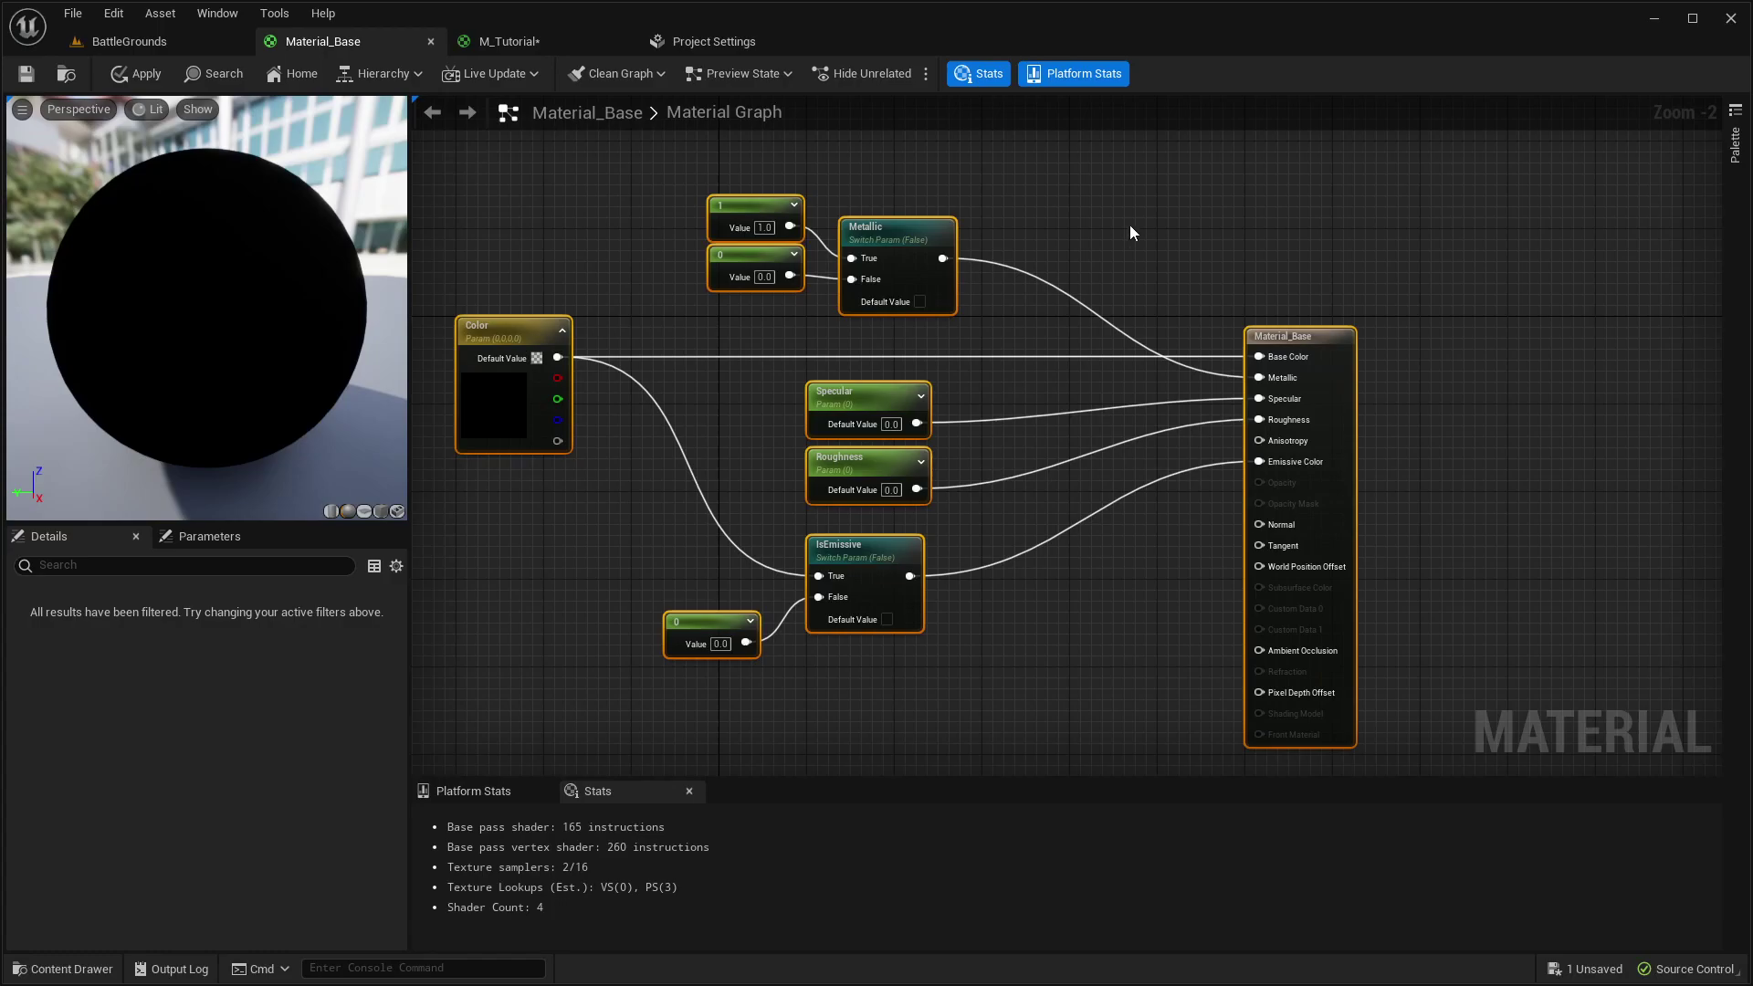
right_drag(1167, 266, 1234, 230)
click(1388, 262)
drag(518, 154, 1604, 701)
right_drag(1565, 316, 1366, 353)
right_drag(910, 312, 1022, 292)
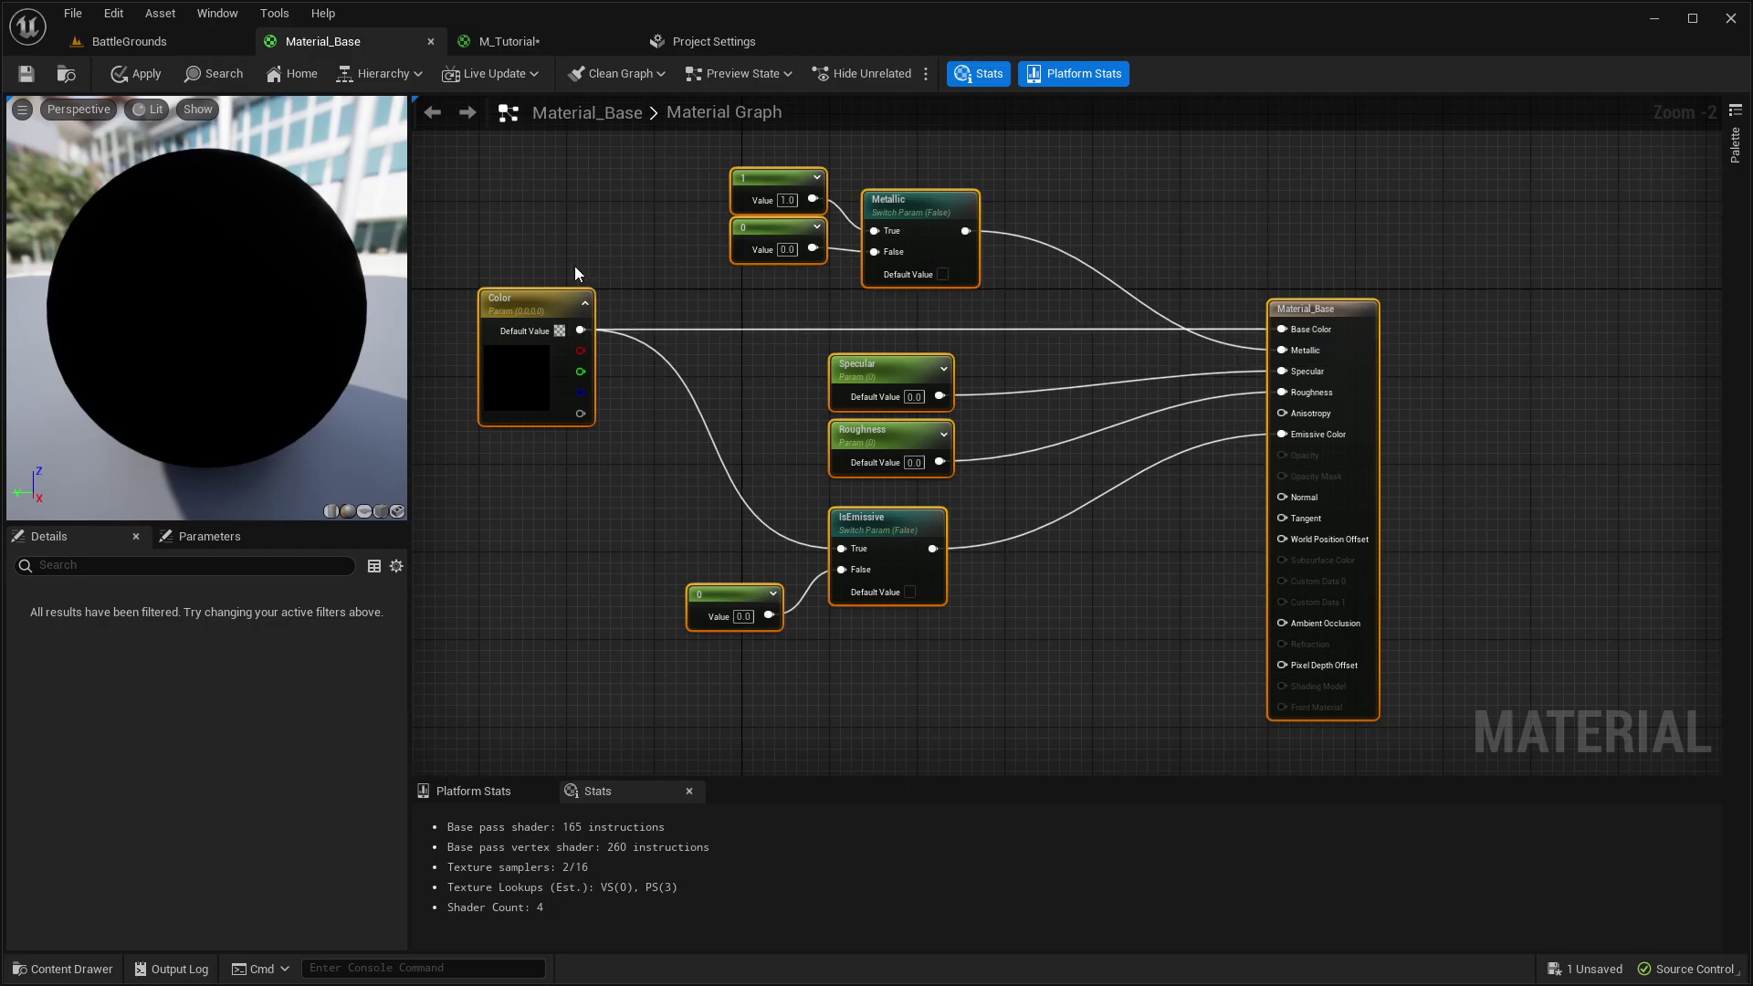
drag(523, 195, 1104, 593)
drag(724, 353, 975, 504)
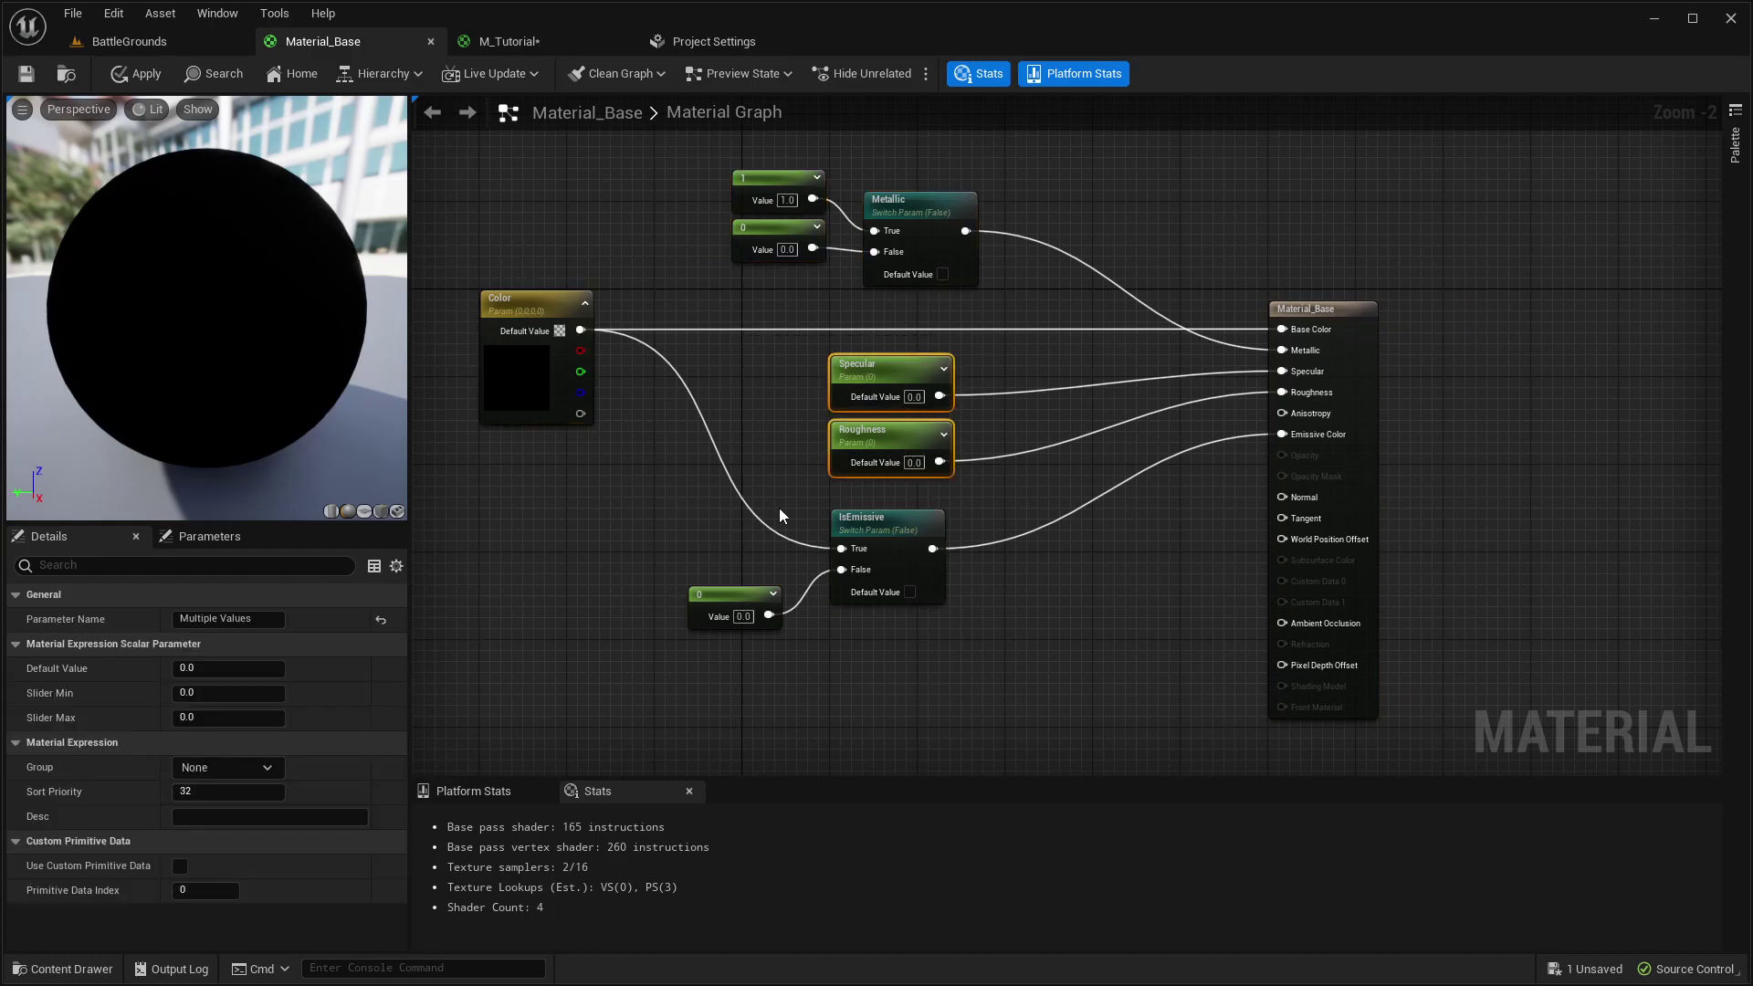
drag(803, 499, 1015, 646)
drag(494, 224, 730, 534)
right_drag(1193, 504, 994, 499)
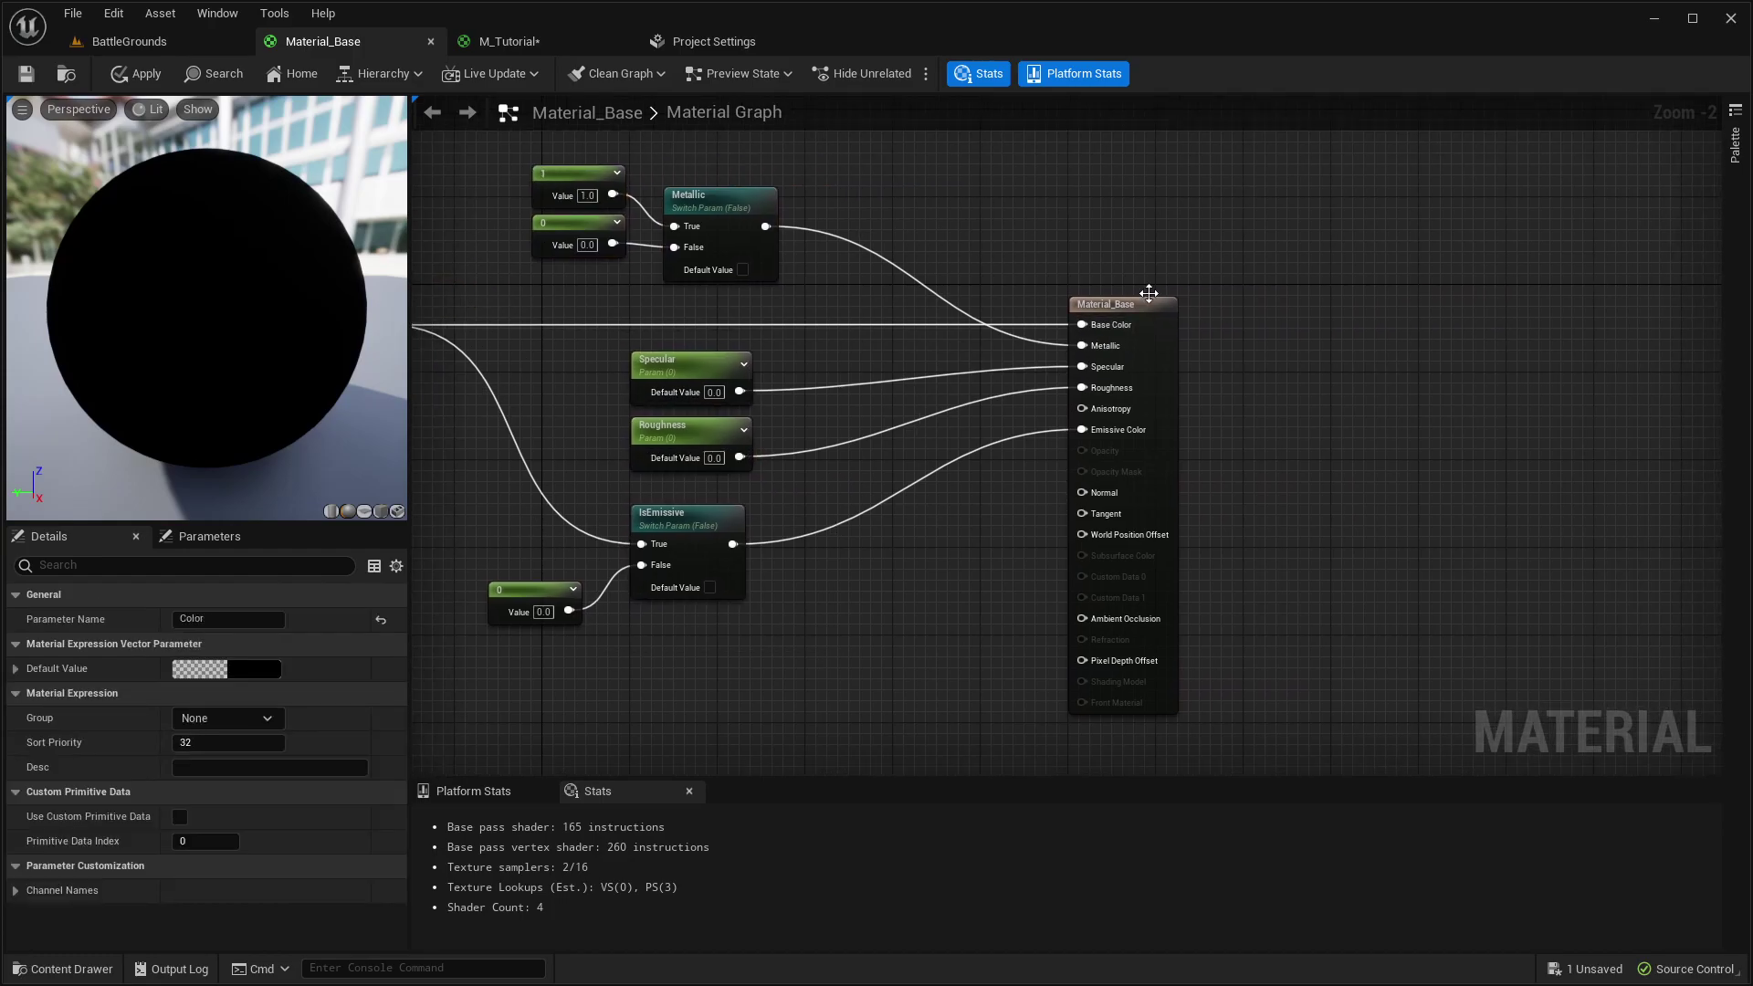
click(1132, 304)
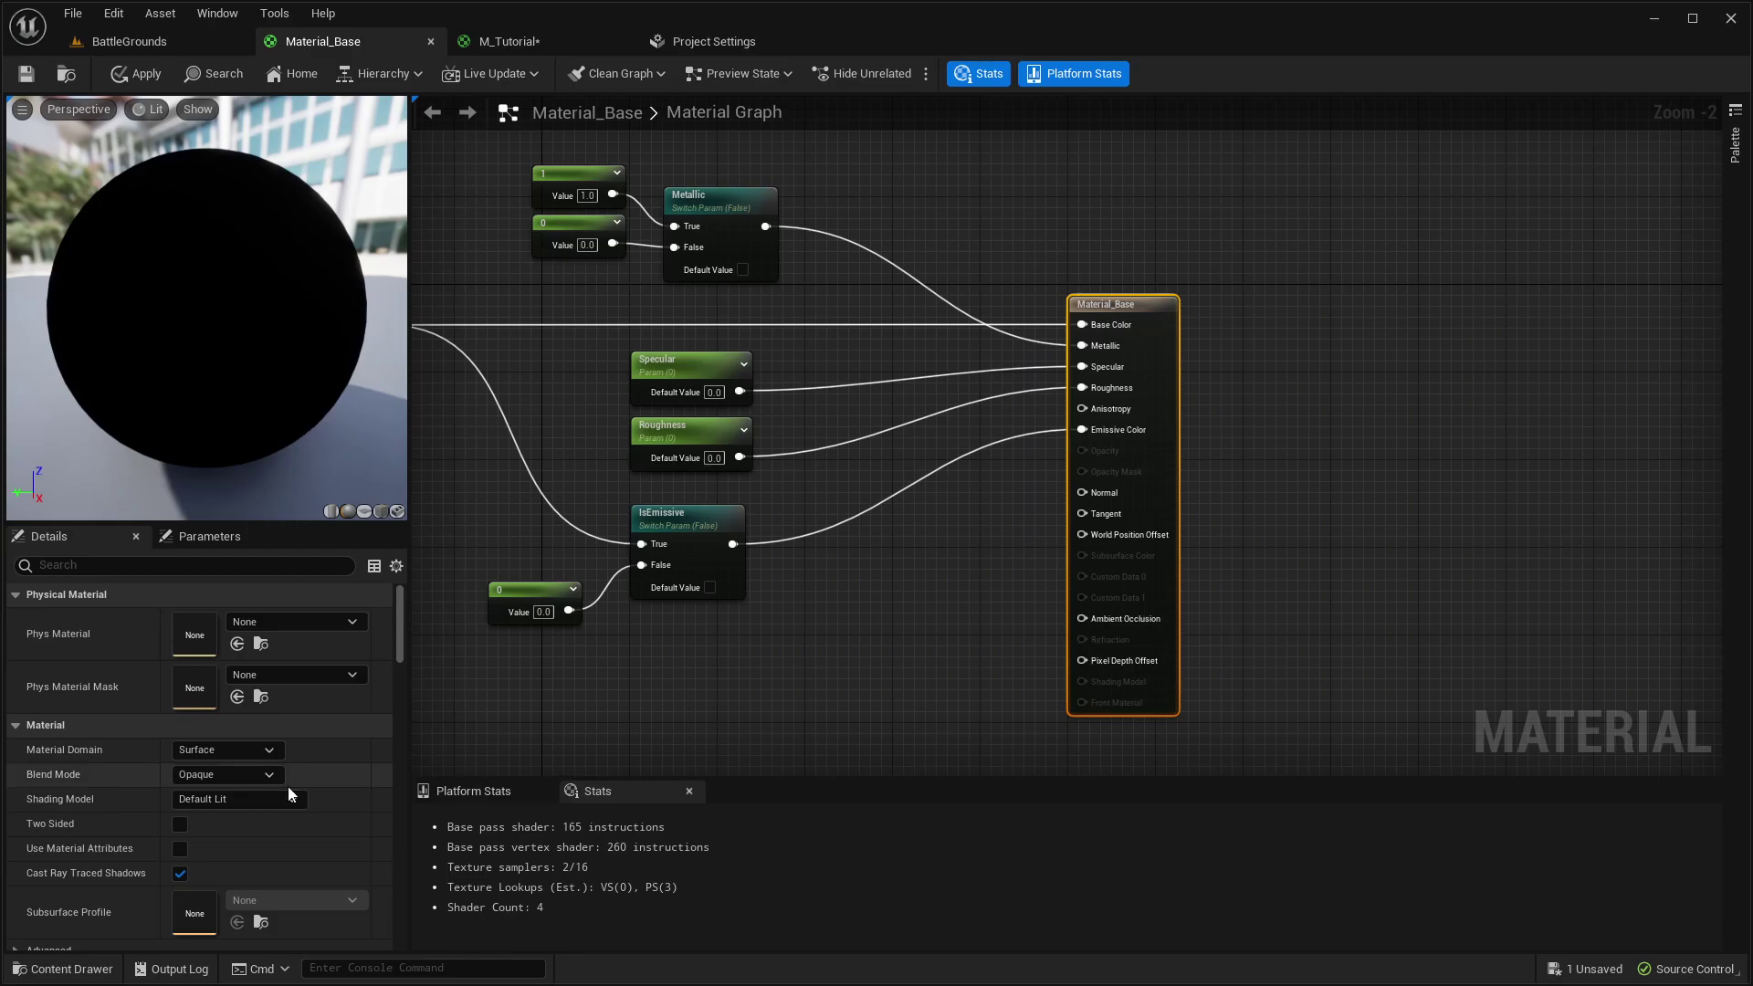
click(180, 849)
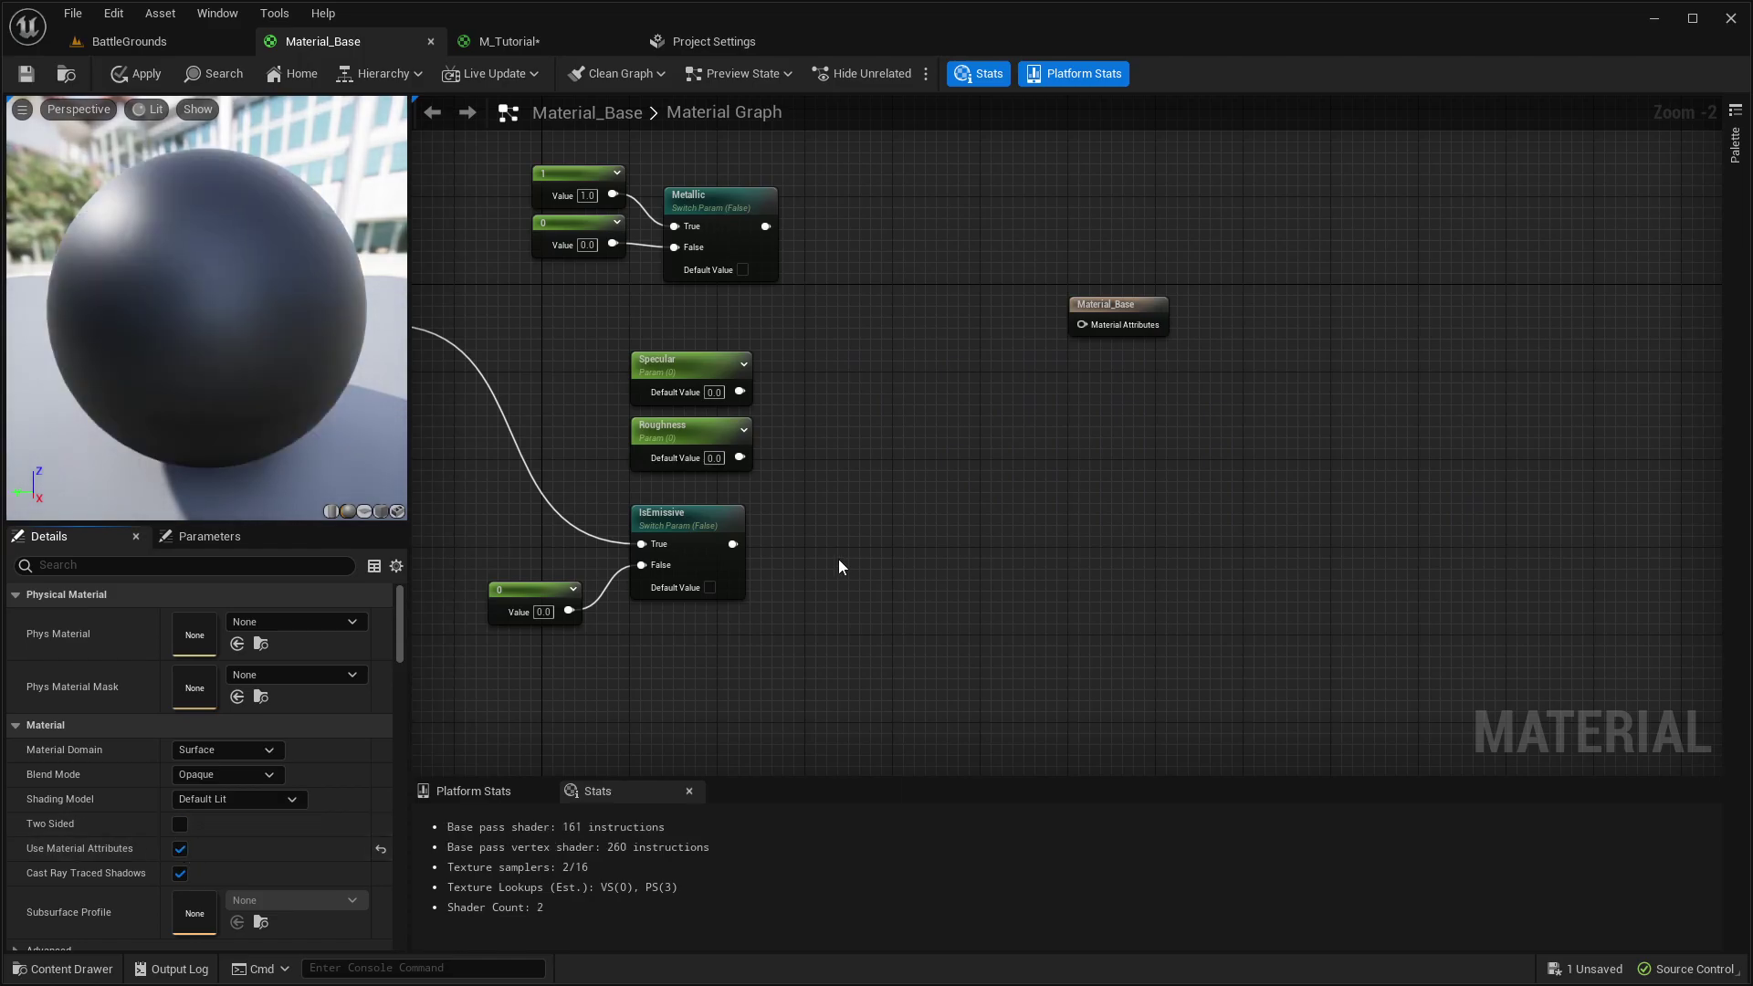
key(ctrl+z)
- Add a MakeMaterialAttributes node and place it between the parameter nodes and the Material_Base result node
right_drag(833, 545, 981, 527)
right_click(982, 532)
text(material)
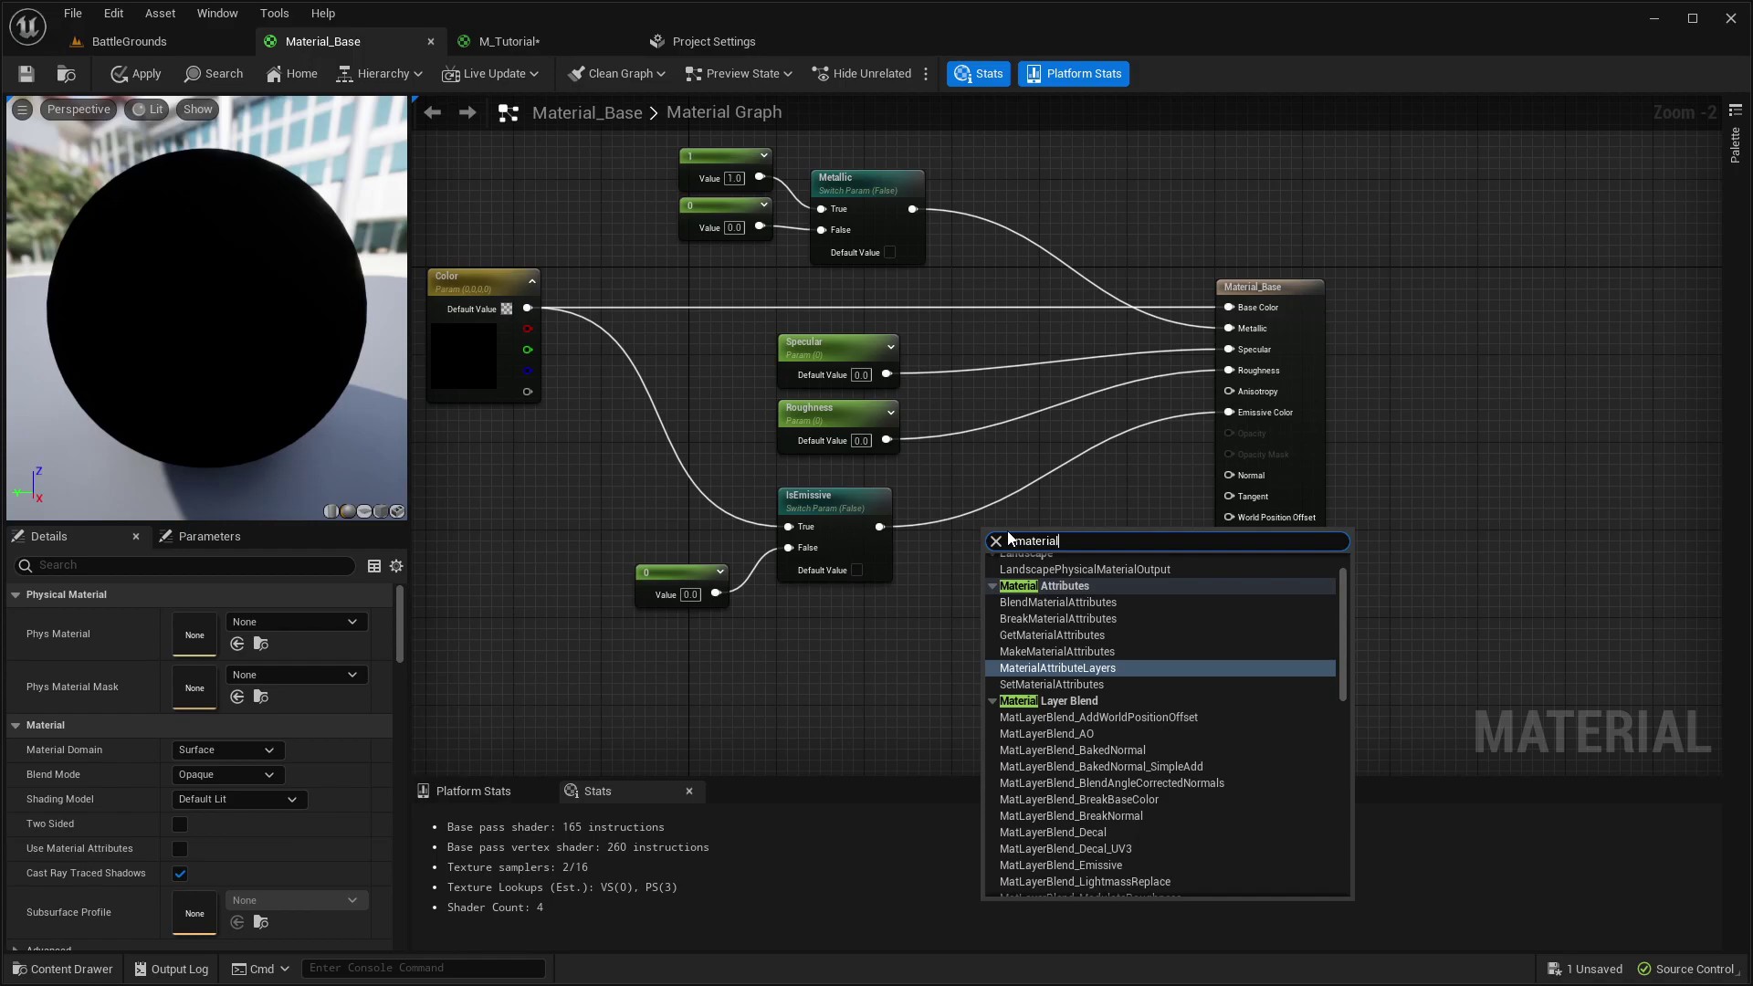
key(Up)
key(Return)
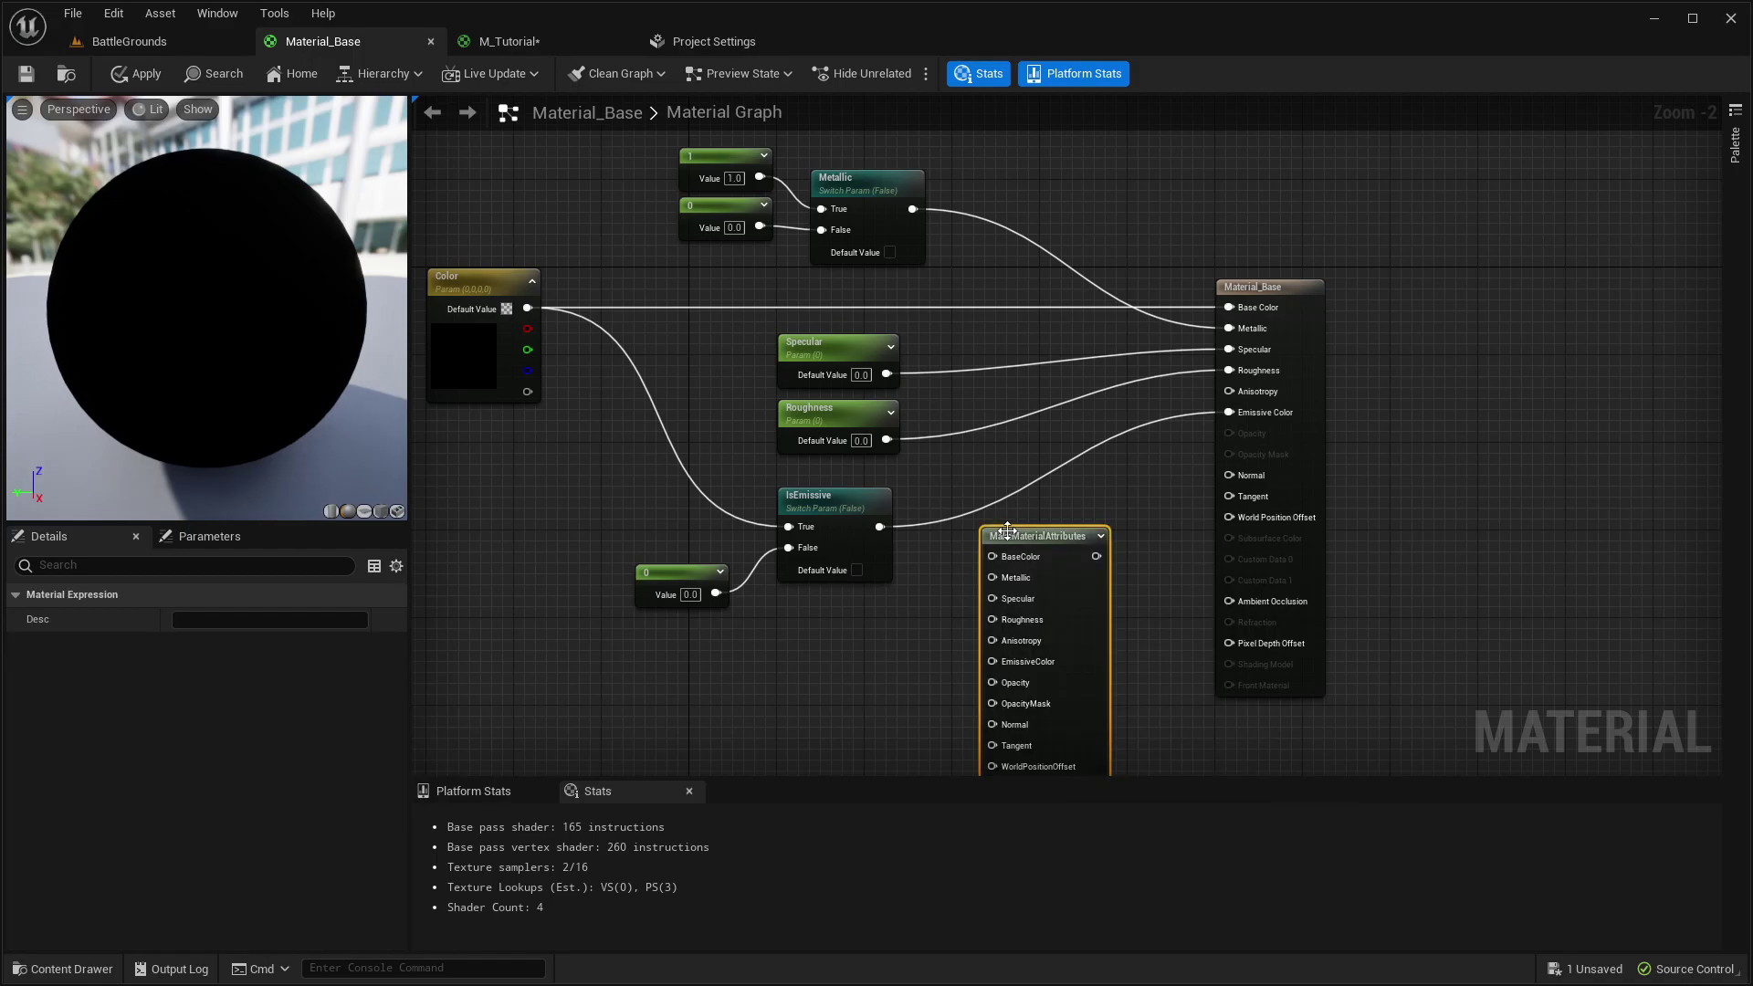
drag(1054, 567, 1073, 239)
scroll(911, 200, up, 2)
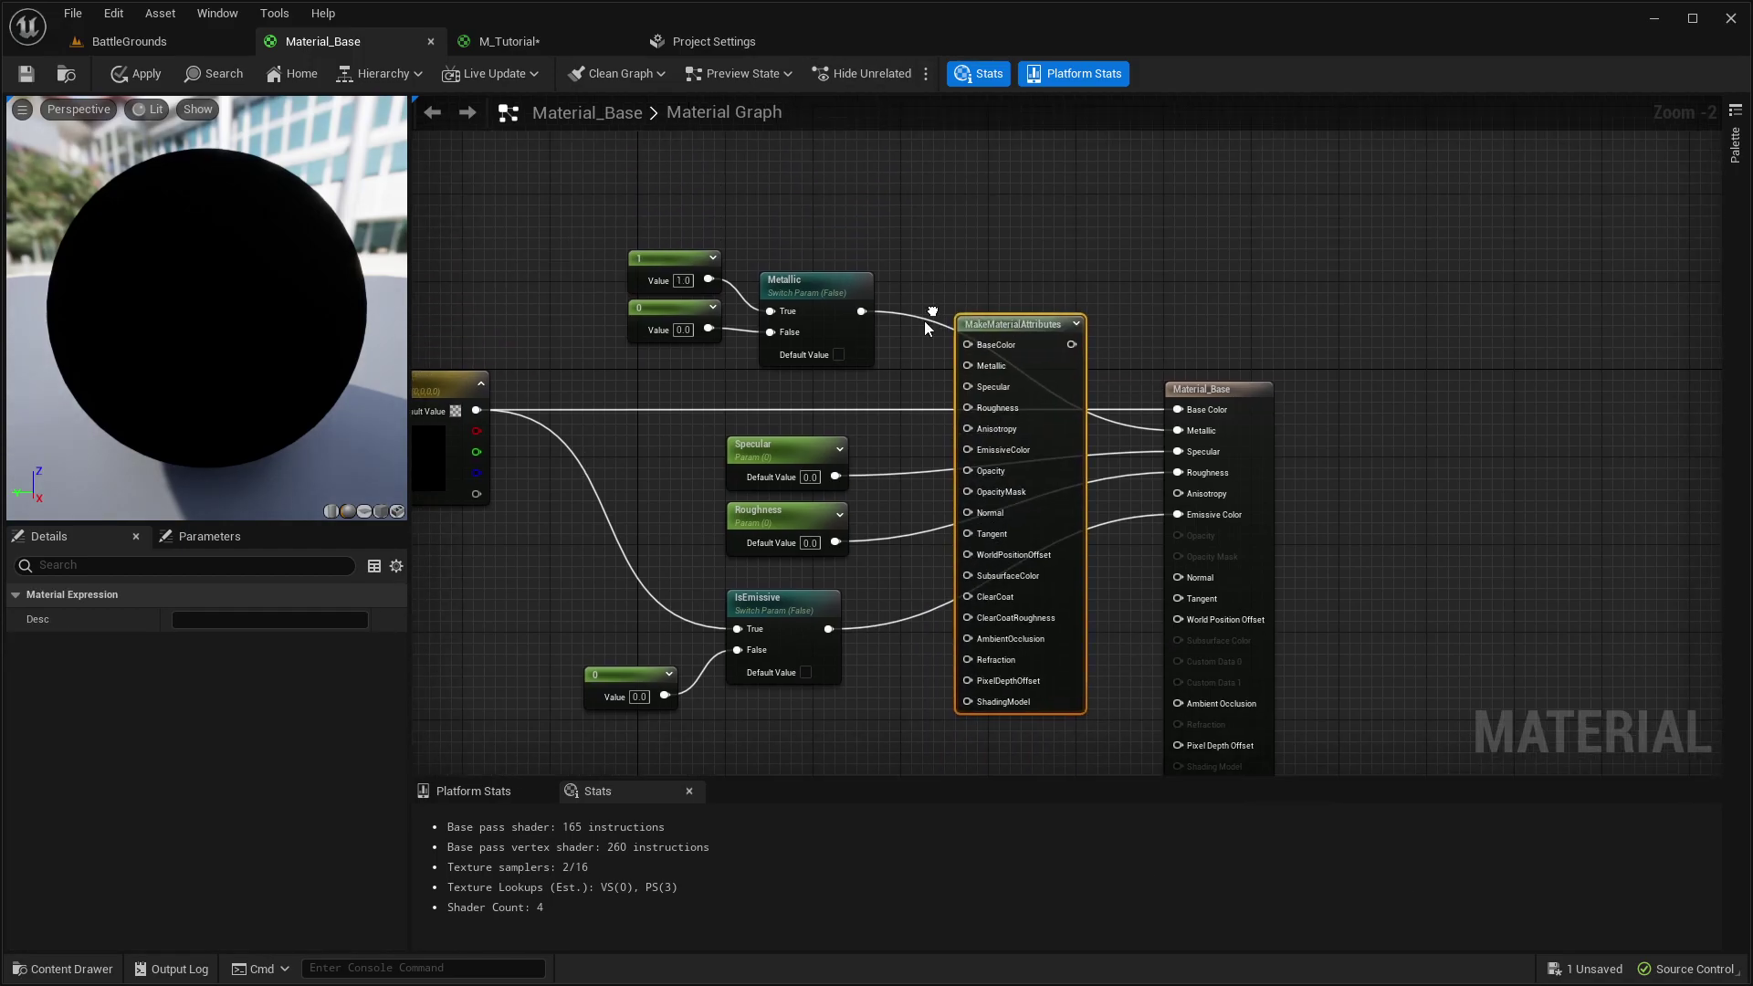
- Connect the Metallic, Specular, Roughness, IsEmissive and Color nodes to the matching inputs of MakeMaterialAttributes
drag(841, 307, 986, 380)
drag(803, 528, 984, 408)
drag(800, 619, 984, 435)
right_drag(917, 620, 946, 581)
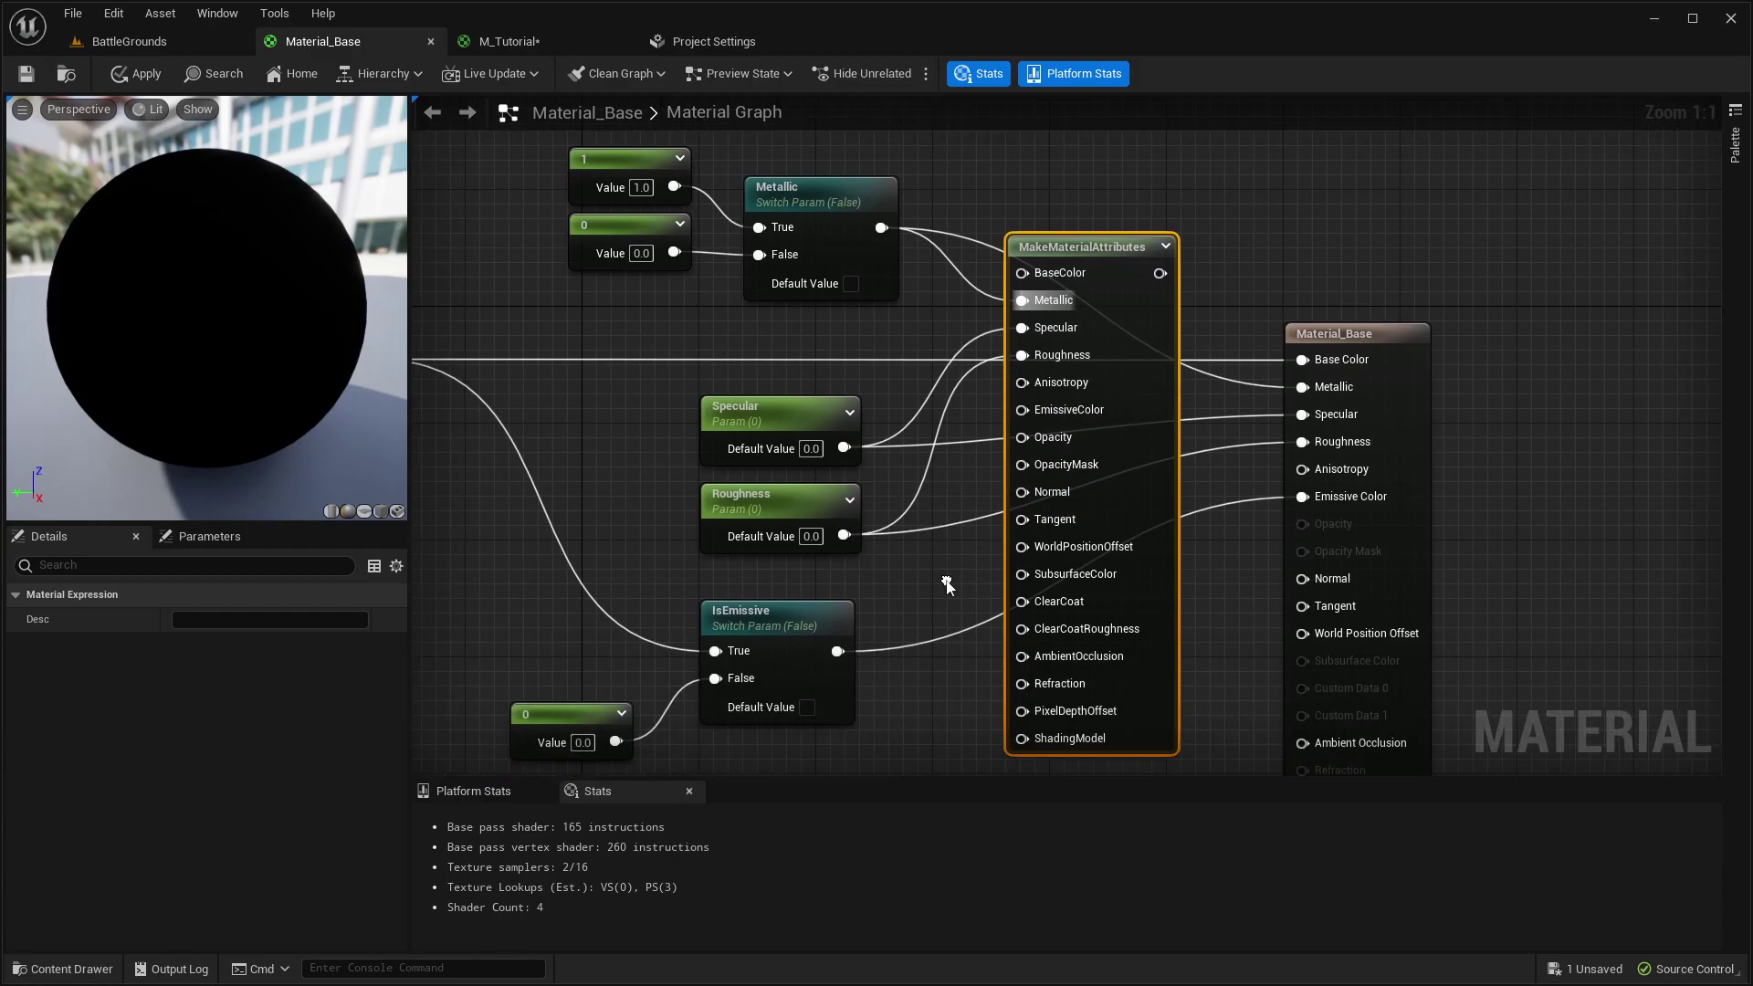
drag(838, 651, 1022, 409)
right_drag(932, 286, 1009, 356)
drag(510, 406, 1223, 330)
- Enable Use Material Attributes on the Material_Base result node and connect the MakeMaterialAttributes output to it
right_drag(1224, 331, 906, 276)
click(1169, 325)
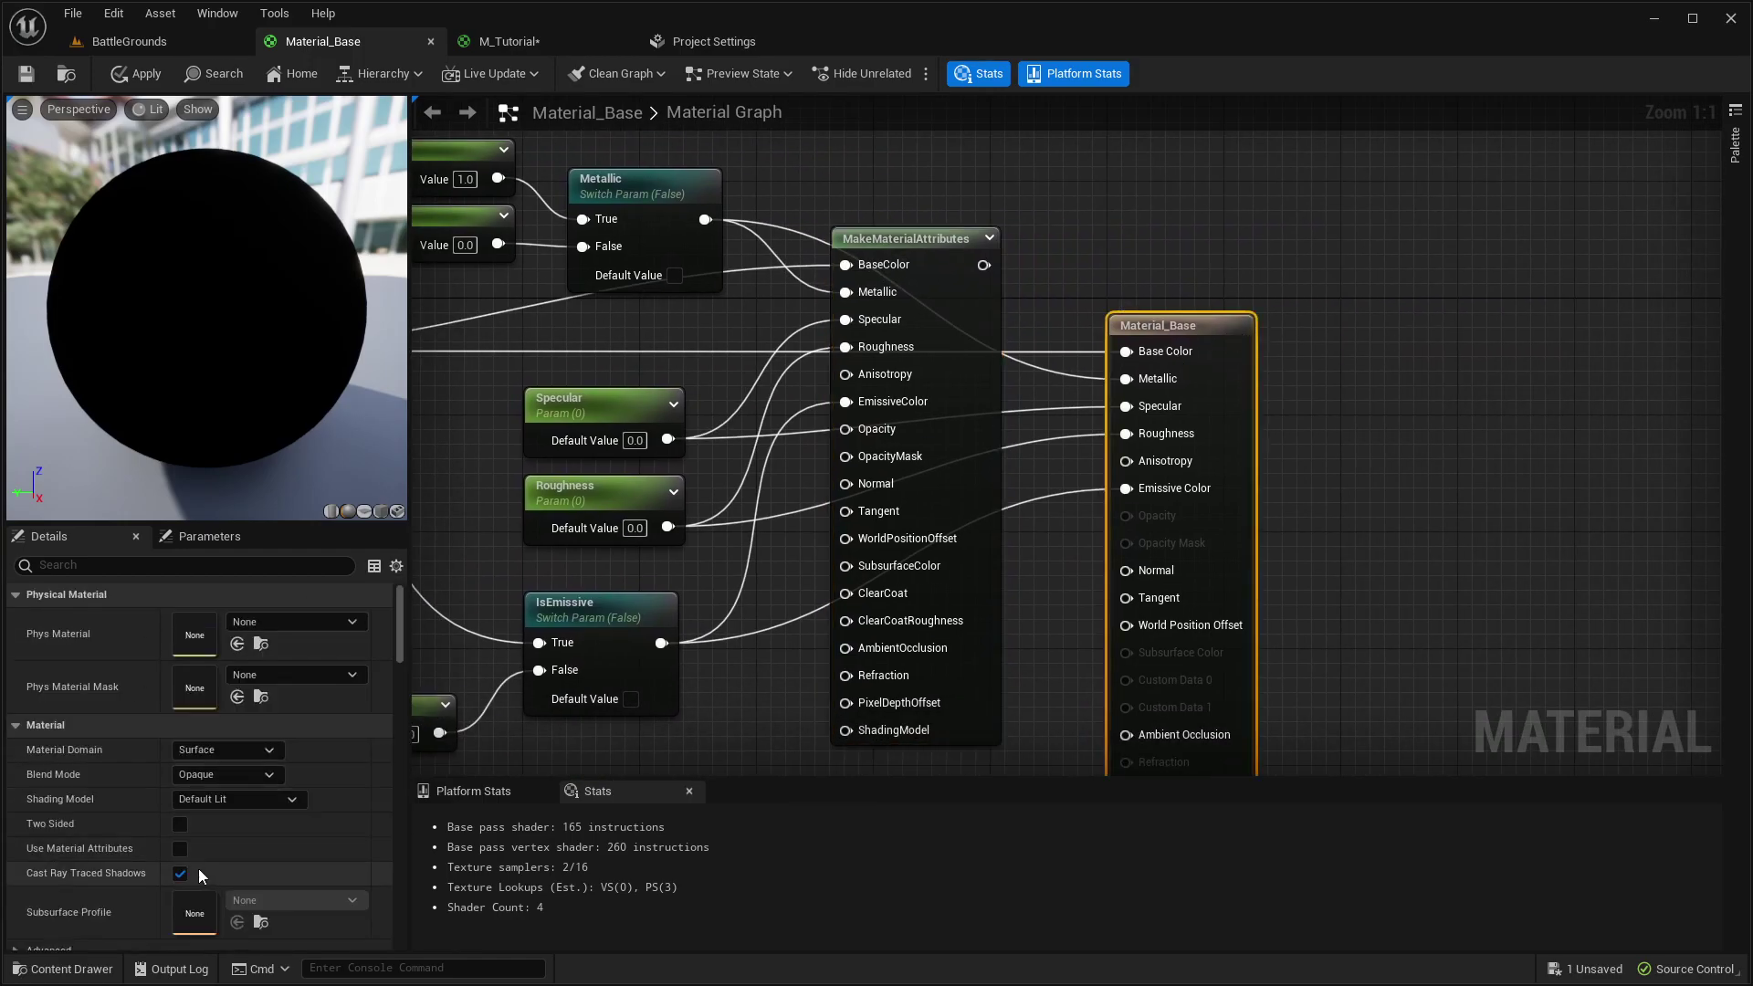
click(180, 849)
drag(968, 274, 1128, 351)
drag(991, 243, 1005, 301)
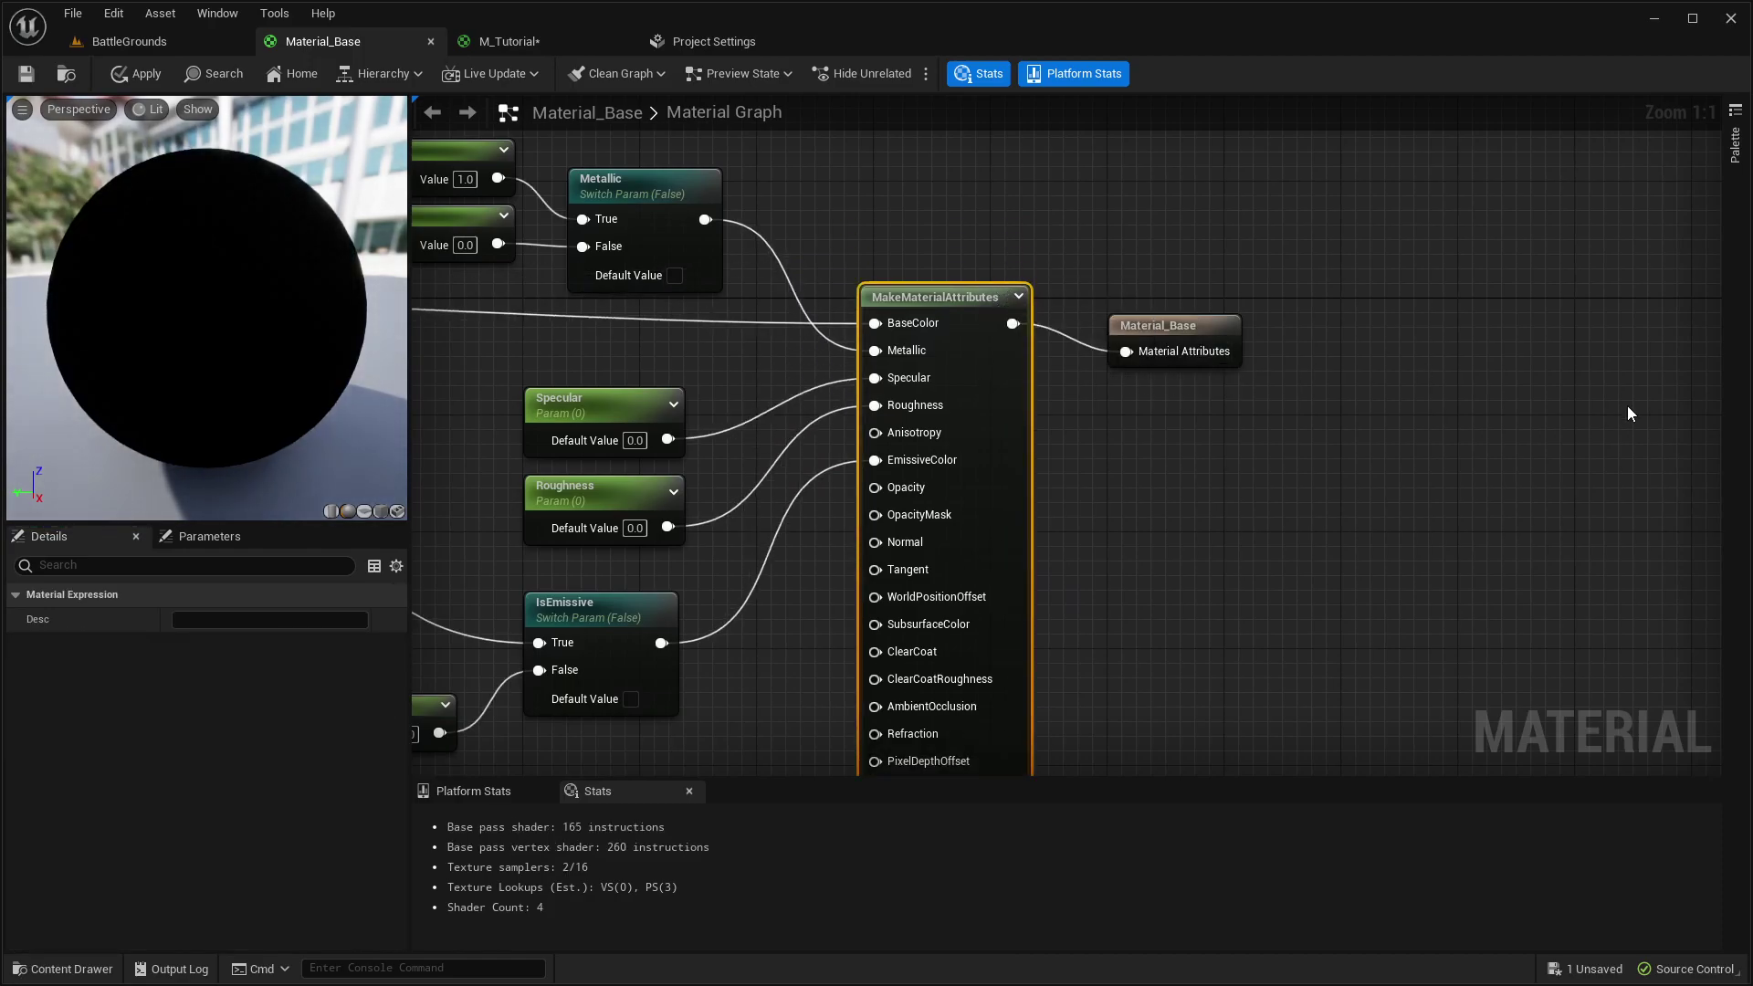
right_drag(1032, 374, 1136, 370)
click(1243, 339)
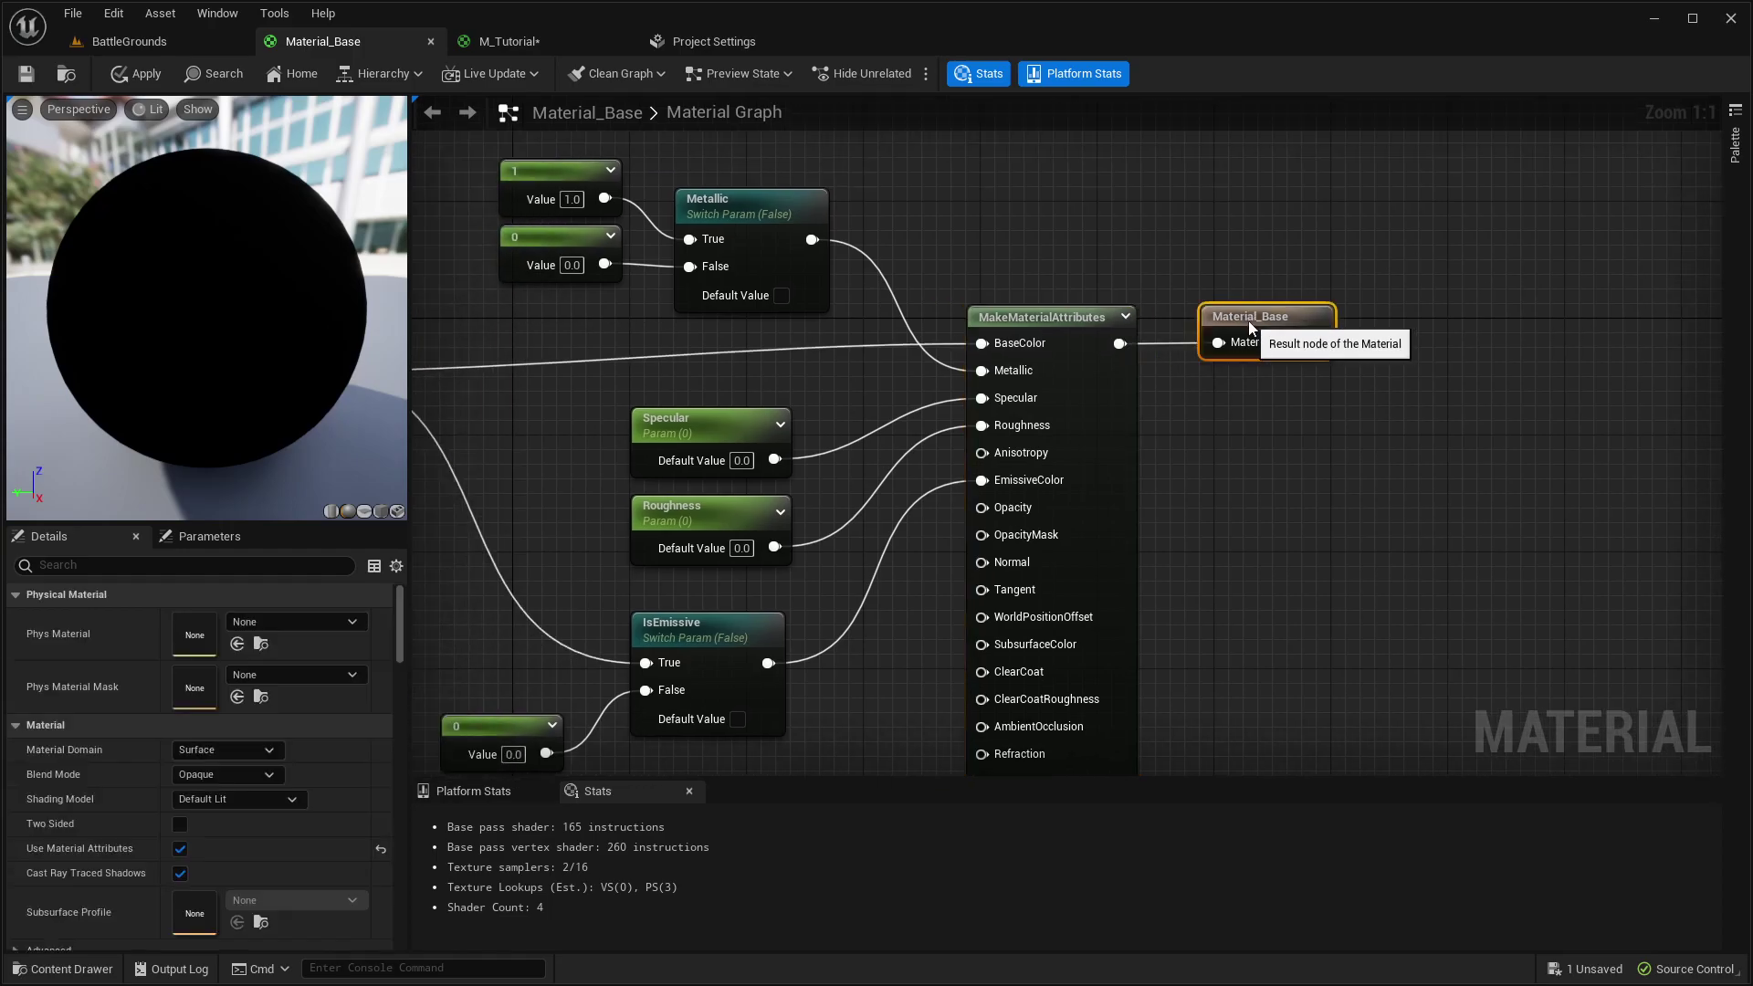
right_drag(1075, 311, 1031, 280)
scroll(1274, 278, down, 2)
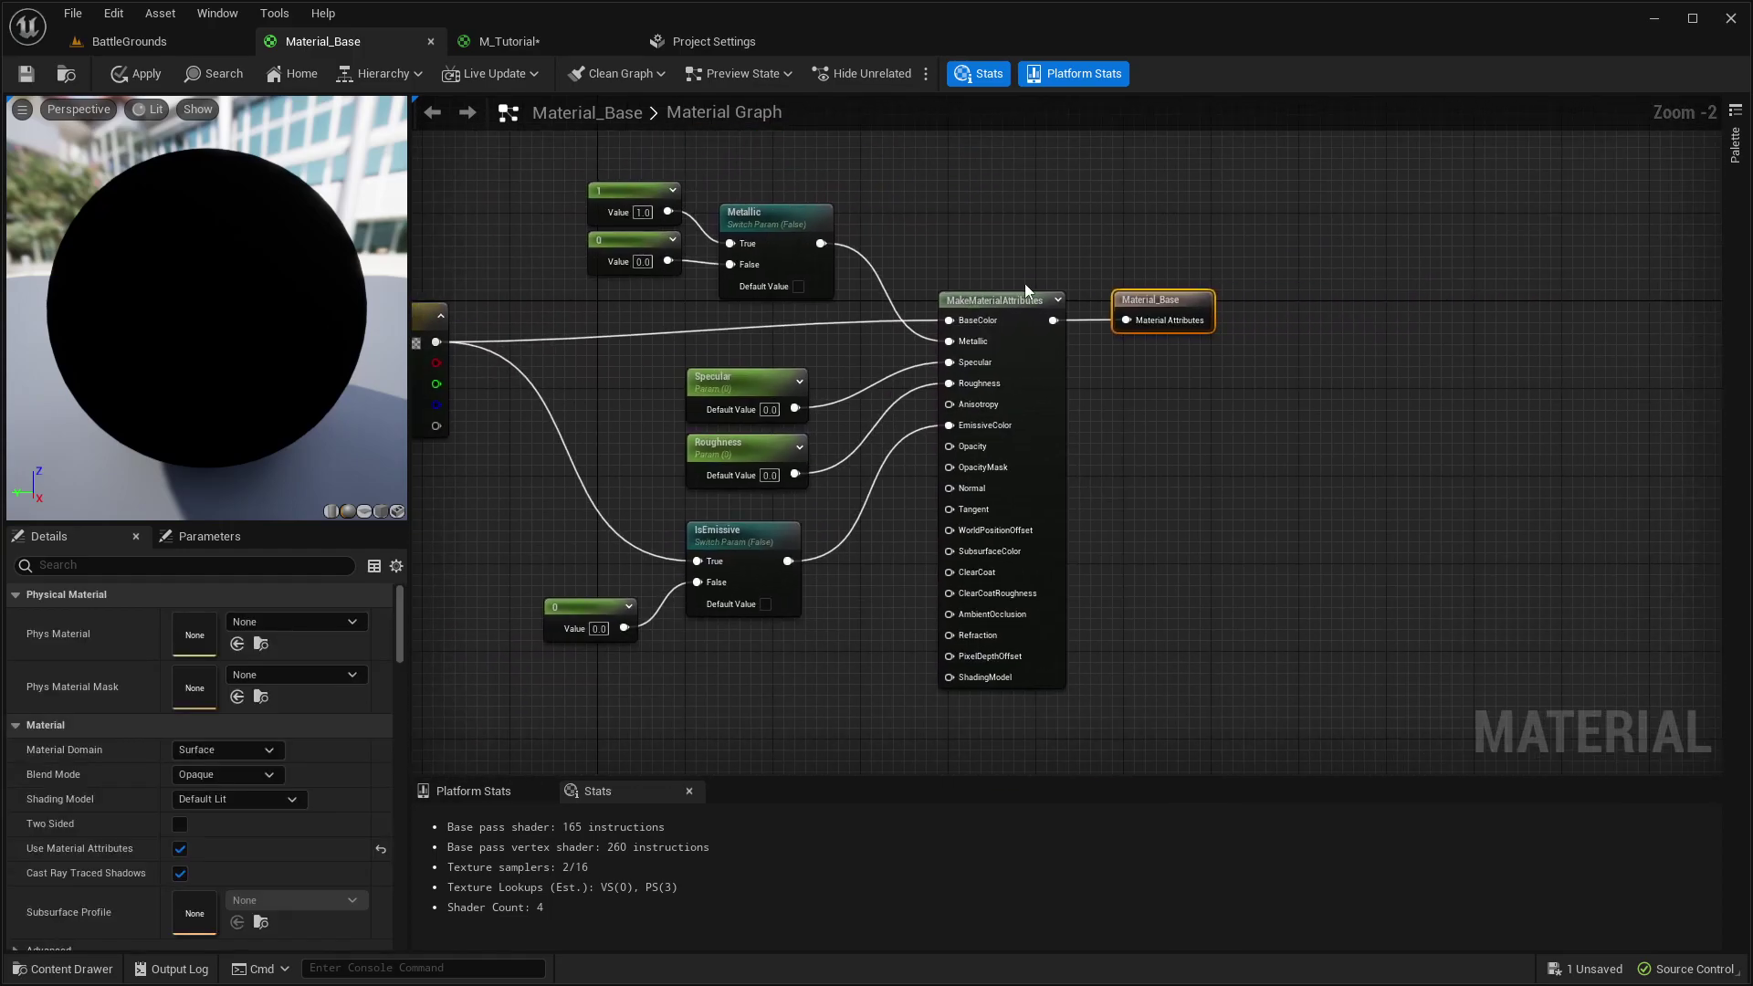
click(990, 298)
click(1189, 401)
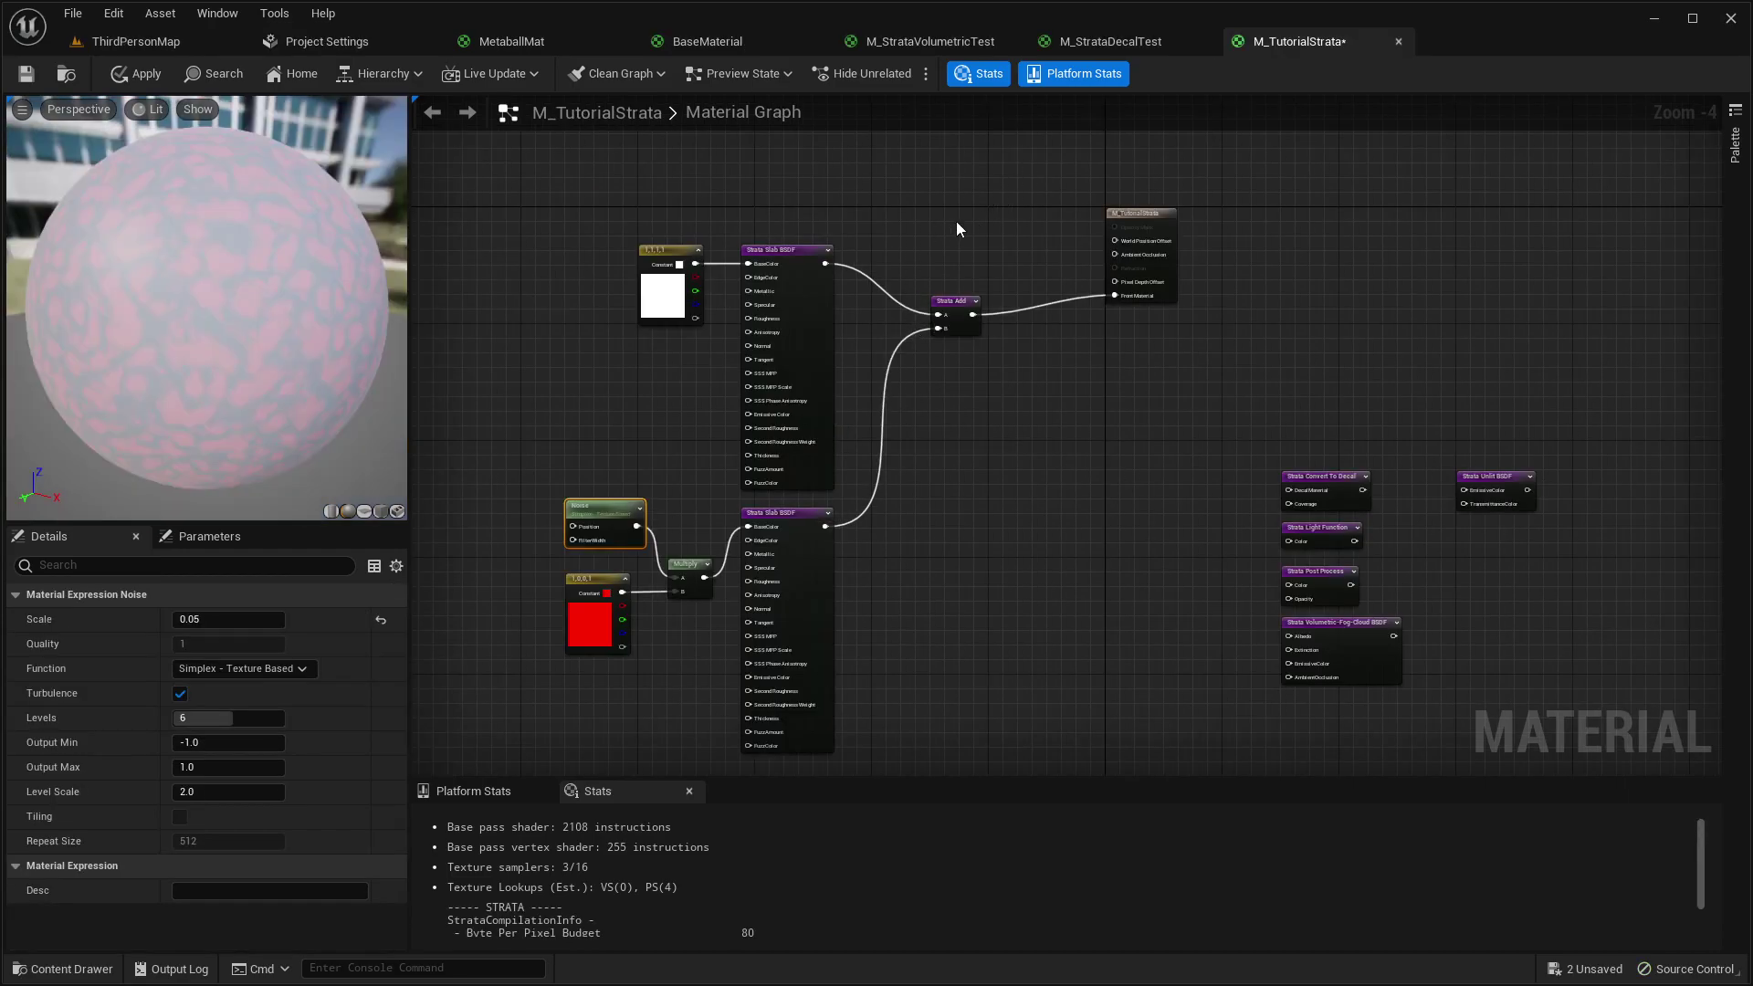
- Examine the M_TutorialStrata graph from the Strata Slab BSDF nodes through Strata Add to the result node's Front Material input
scroll(924, 237, up, 3)
right_drag(929, 241, 1039, 337)
right_drag(1146, 256, 695, 237)
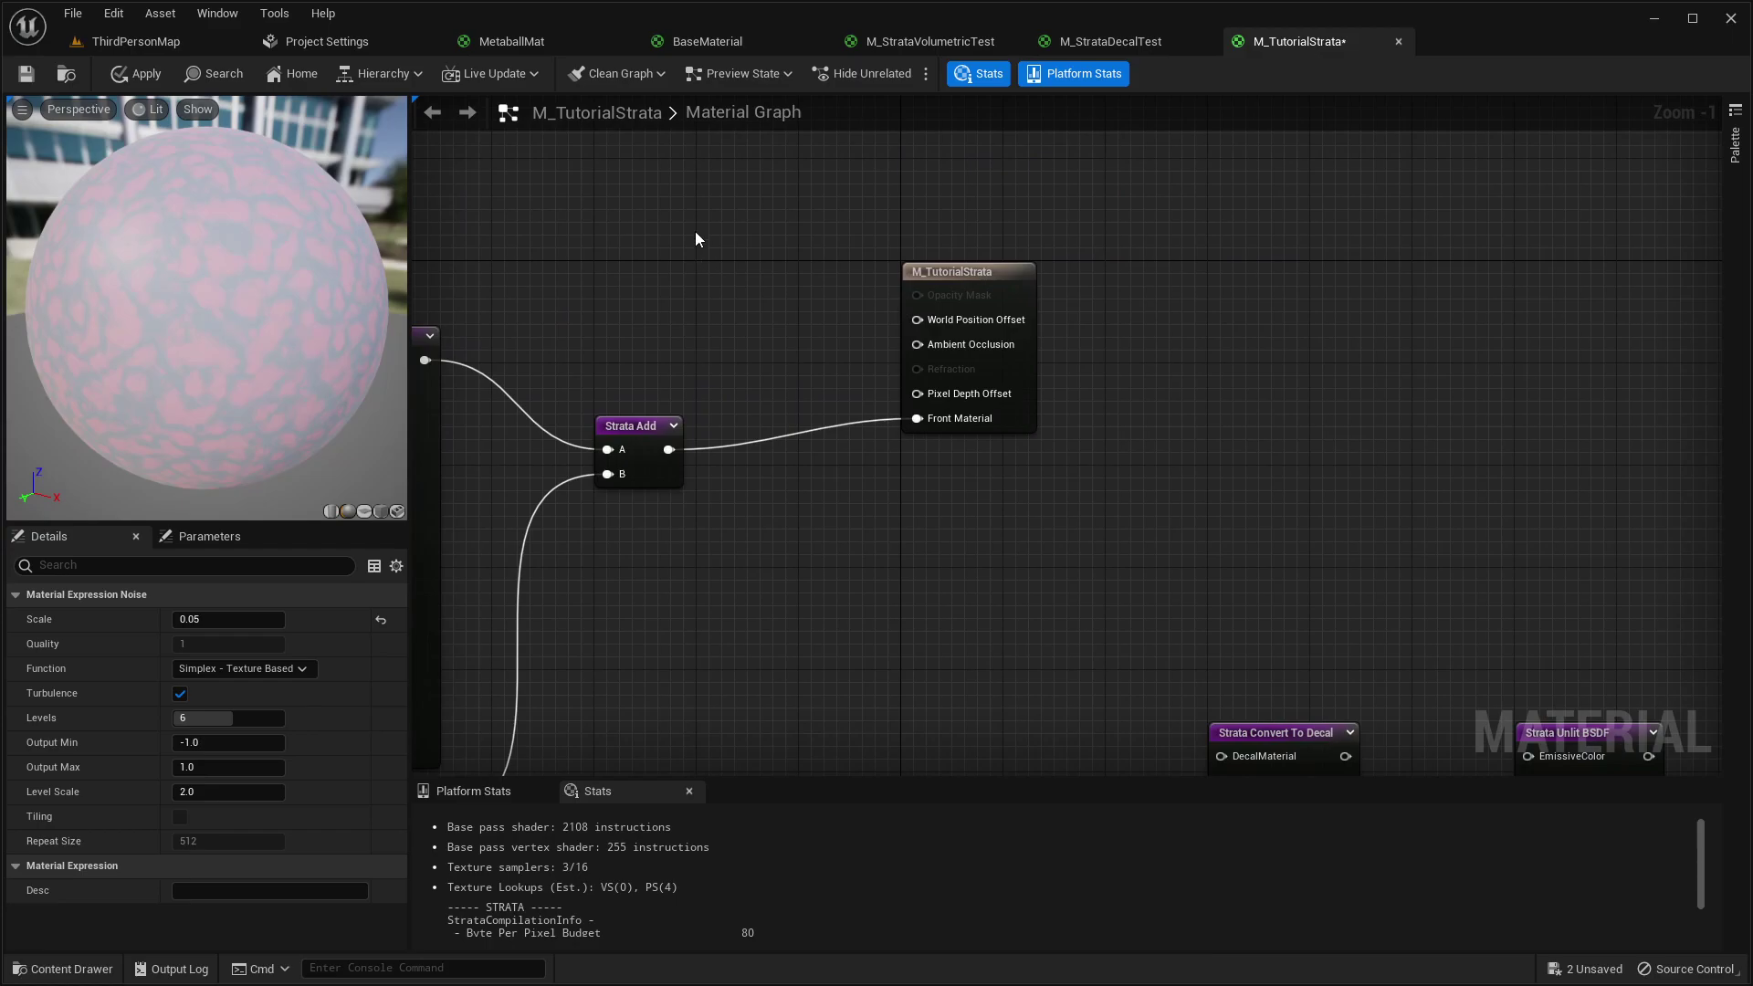
click(950, 314)
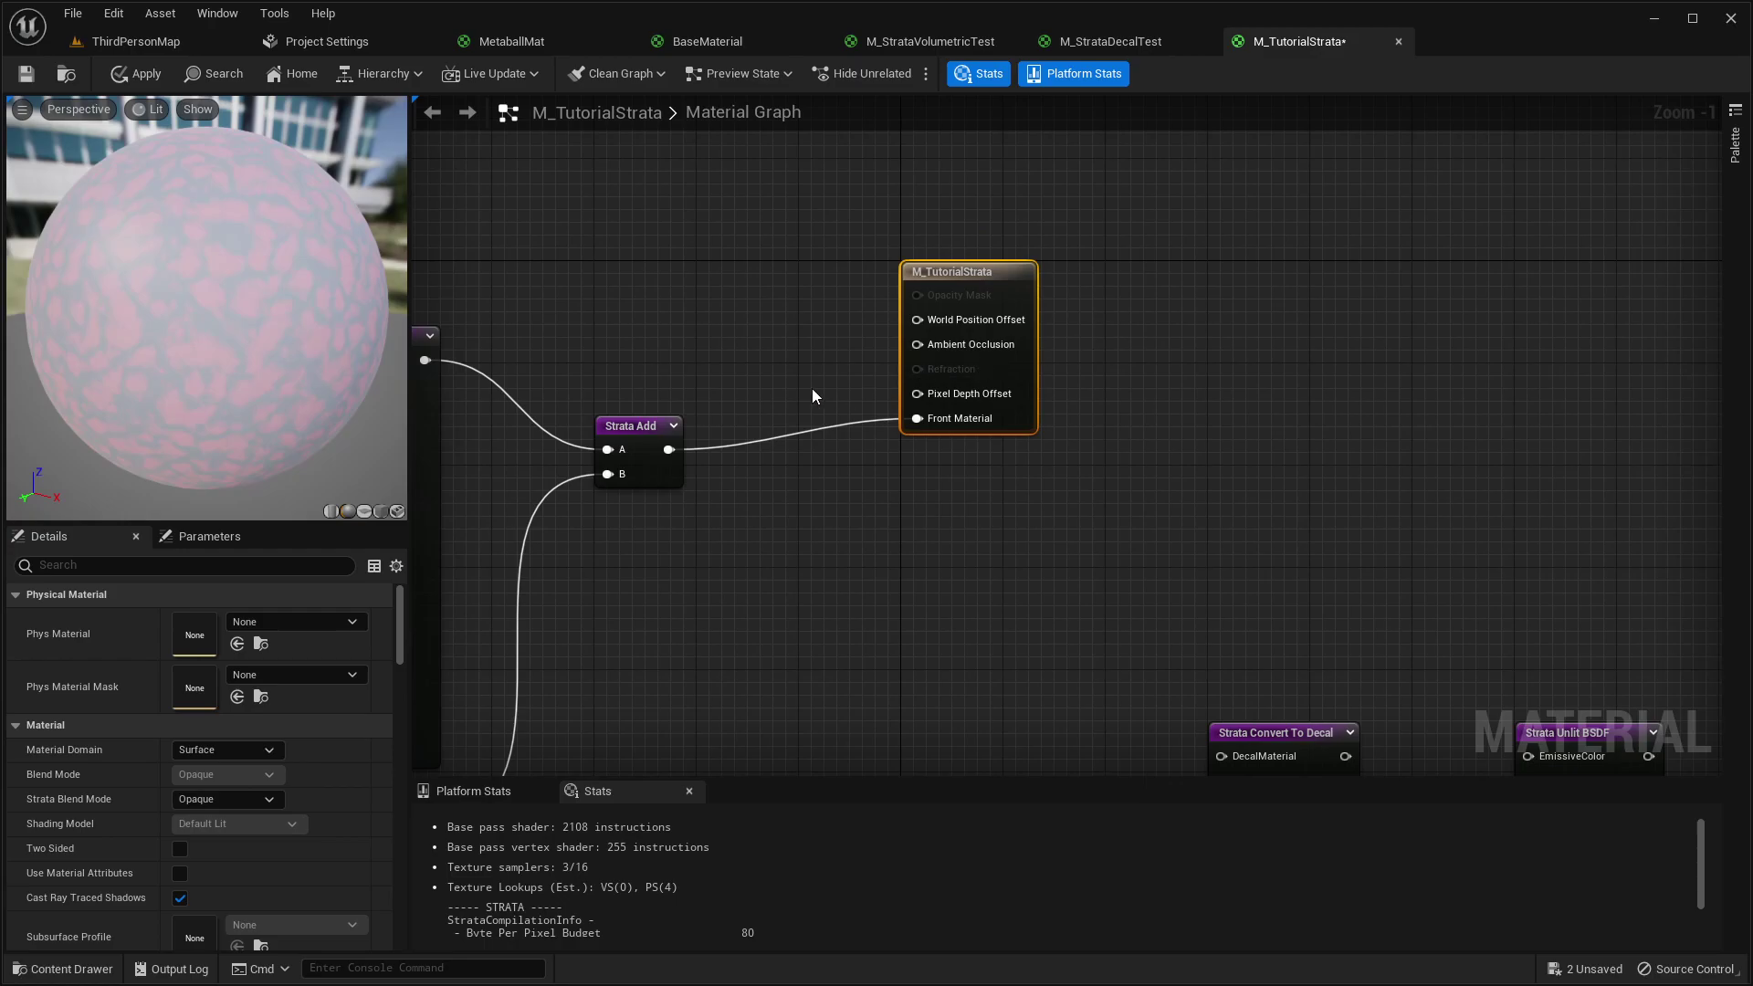
right_drag(859, 399, 1048, 375)
right_drag(933, 356, 1027, 374)
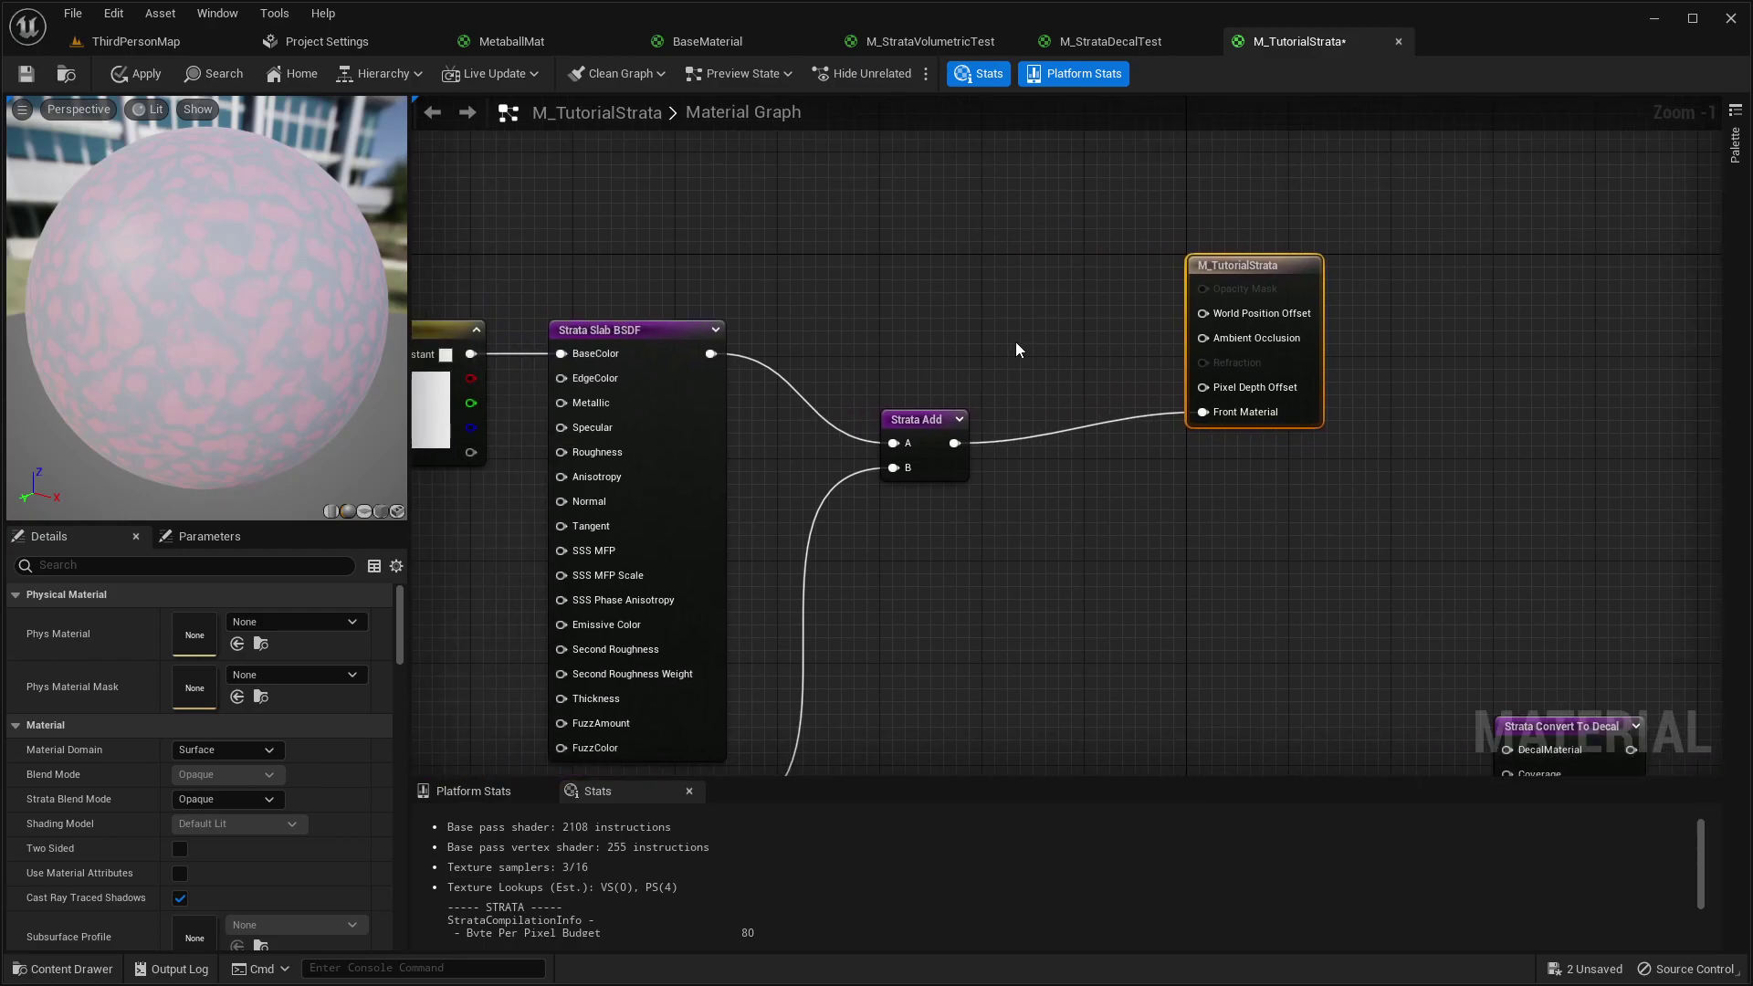
right_drag(944, 311, 1090, 354)
scroll(1094, 382, up, 1)
right_drag(1187, 379, 977, 326)
scroll(970, 332, down, 3)
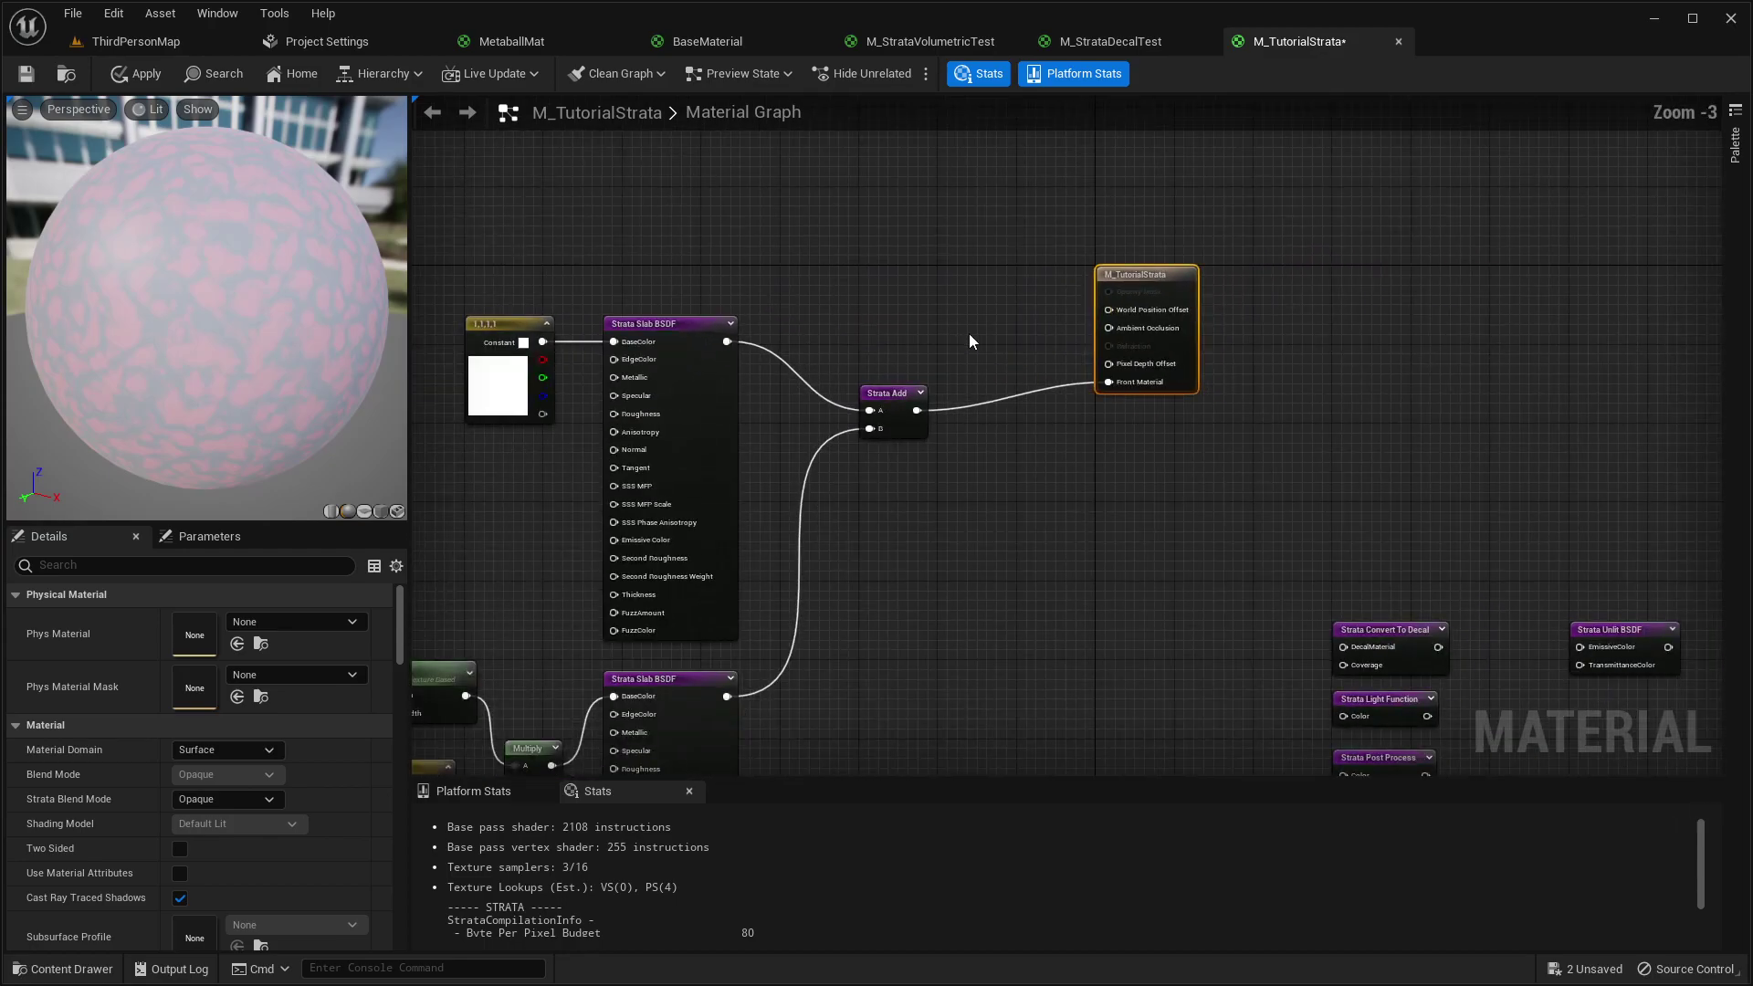
- Open the MetaballMat material and examine how its SMF_Coat function node feeds the Front Material input
click(525, 41)
scroll(1079, 389, down, 2)
right_drag(1018, 433, 1047, 411)
scroll(1148, 354, up, 1)
right_drag(1174, 321, 1067, 434)
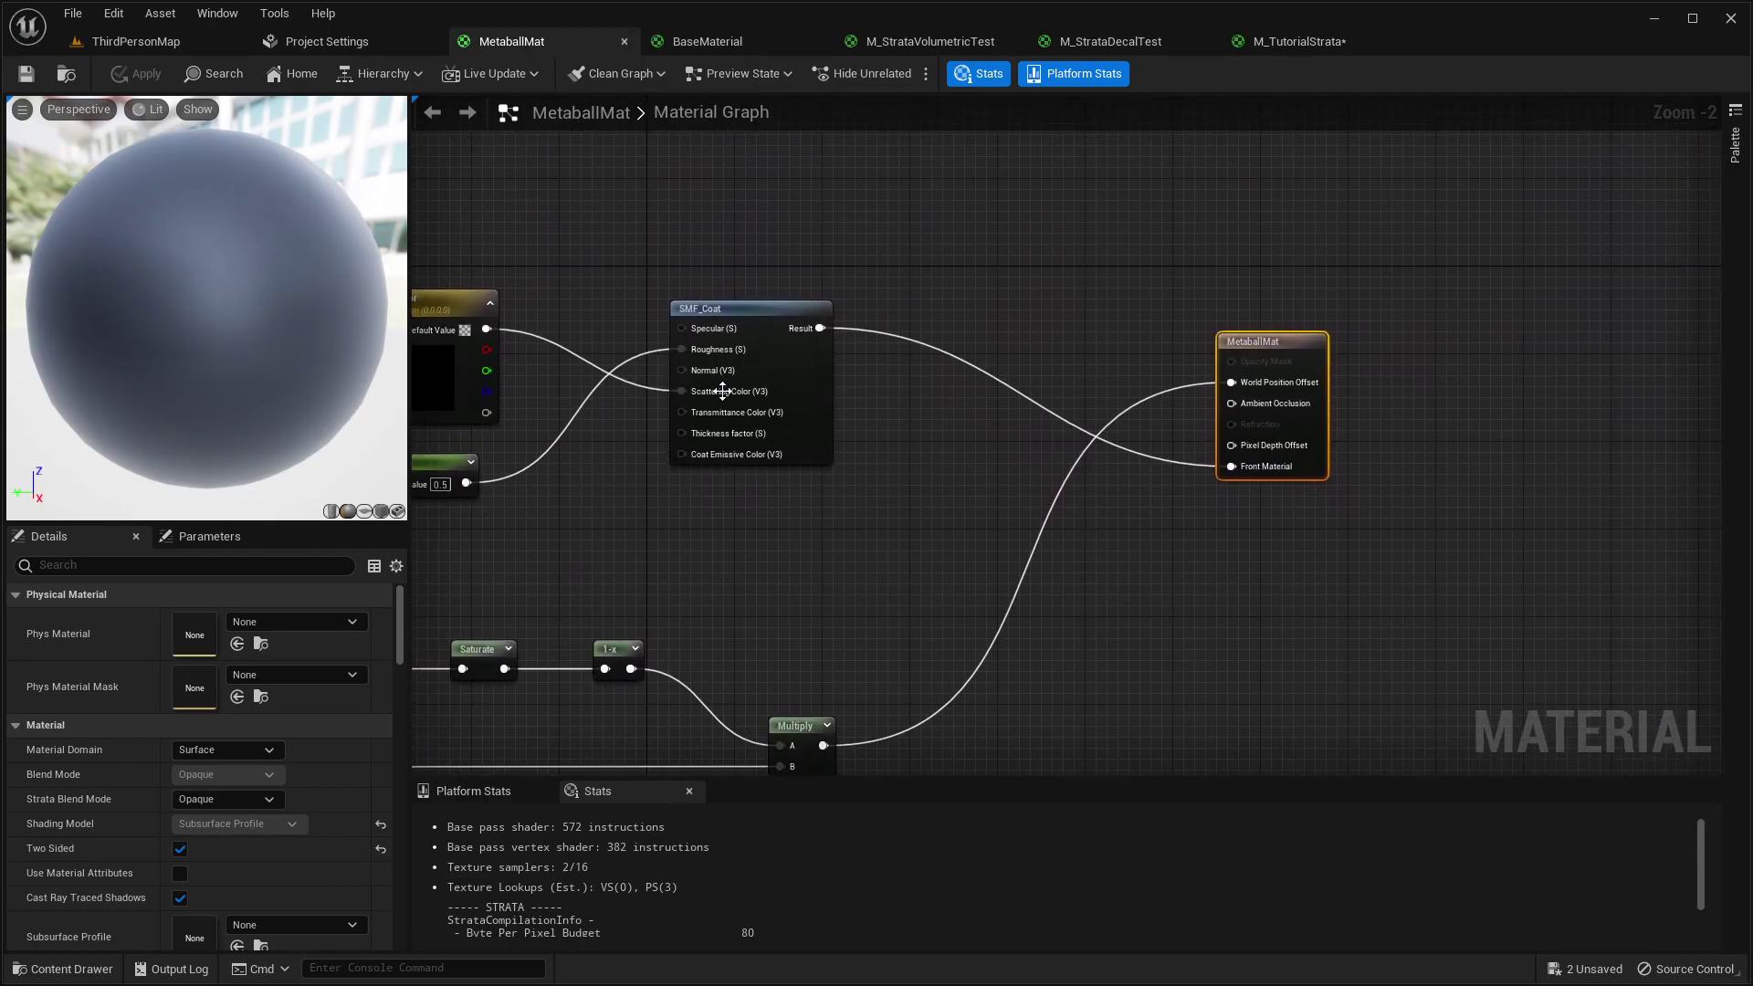
click(758, 383)
scroll(822, 480, up, 1)
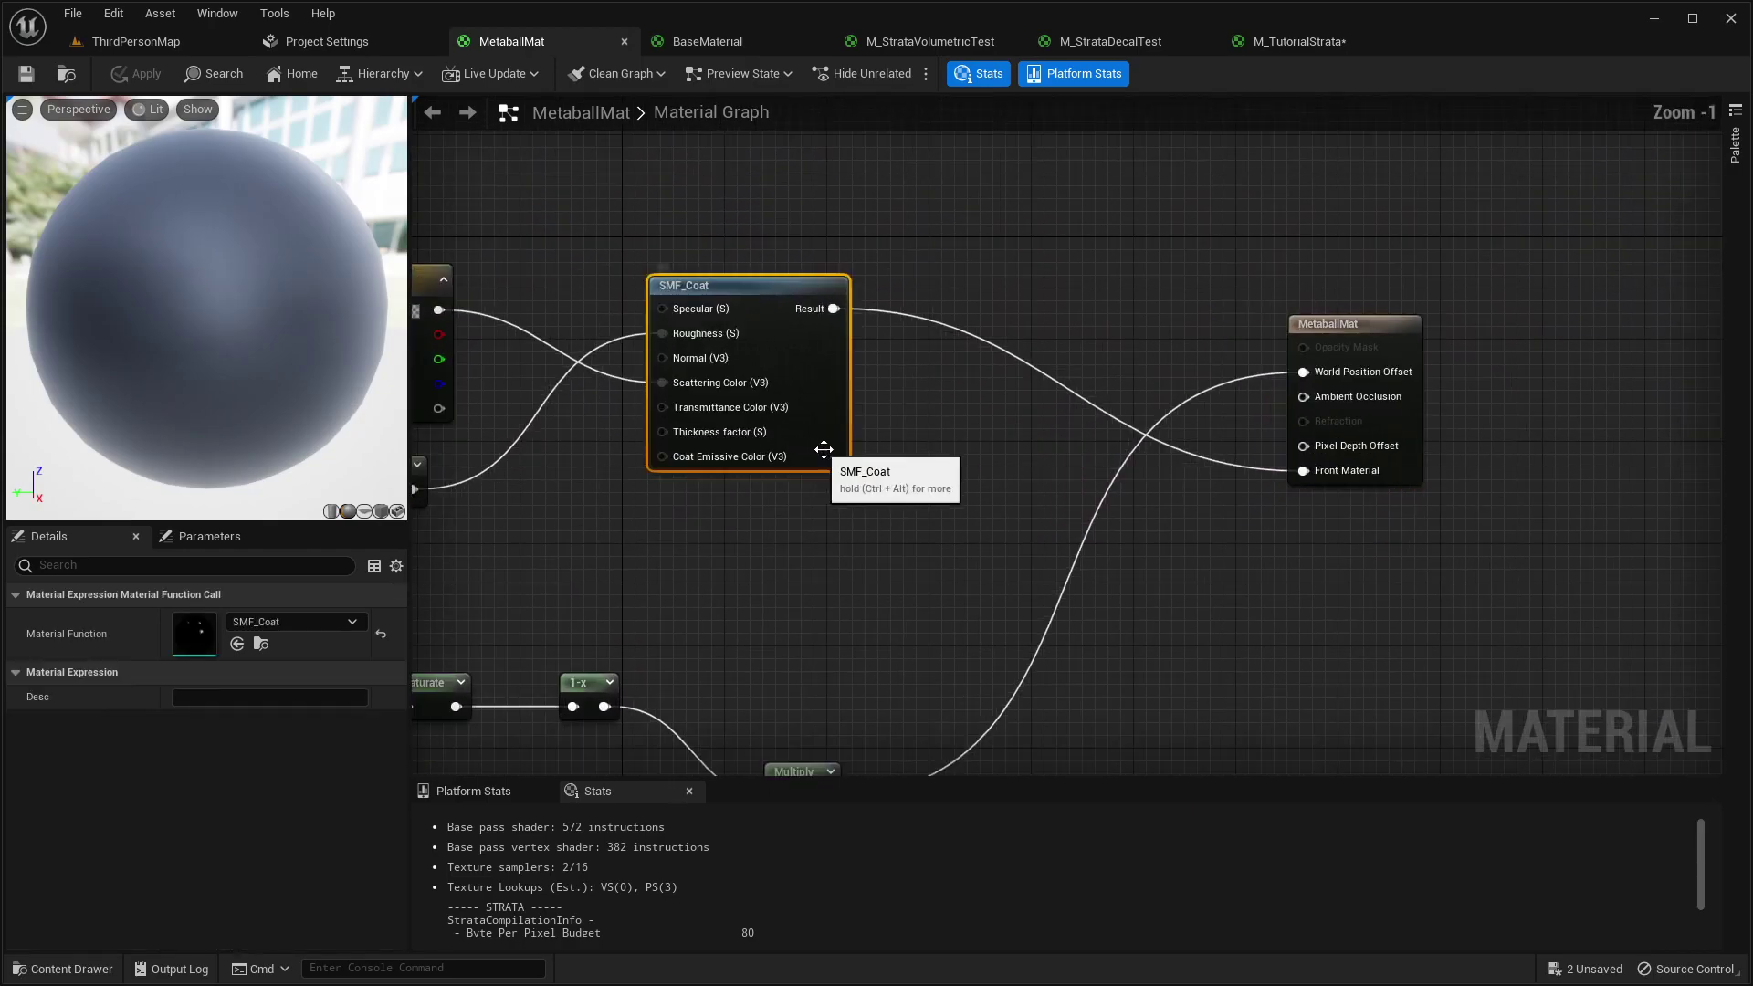
right_drag(822, 456, 992, 376)
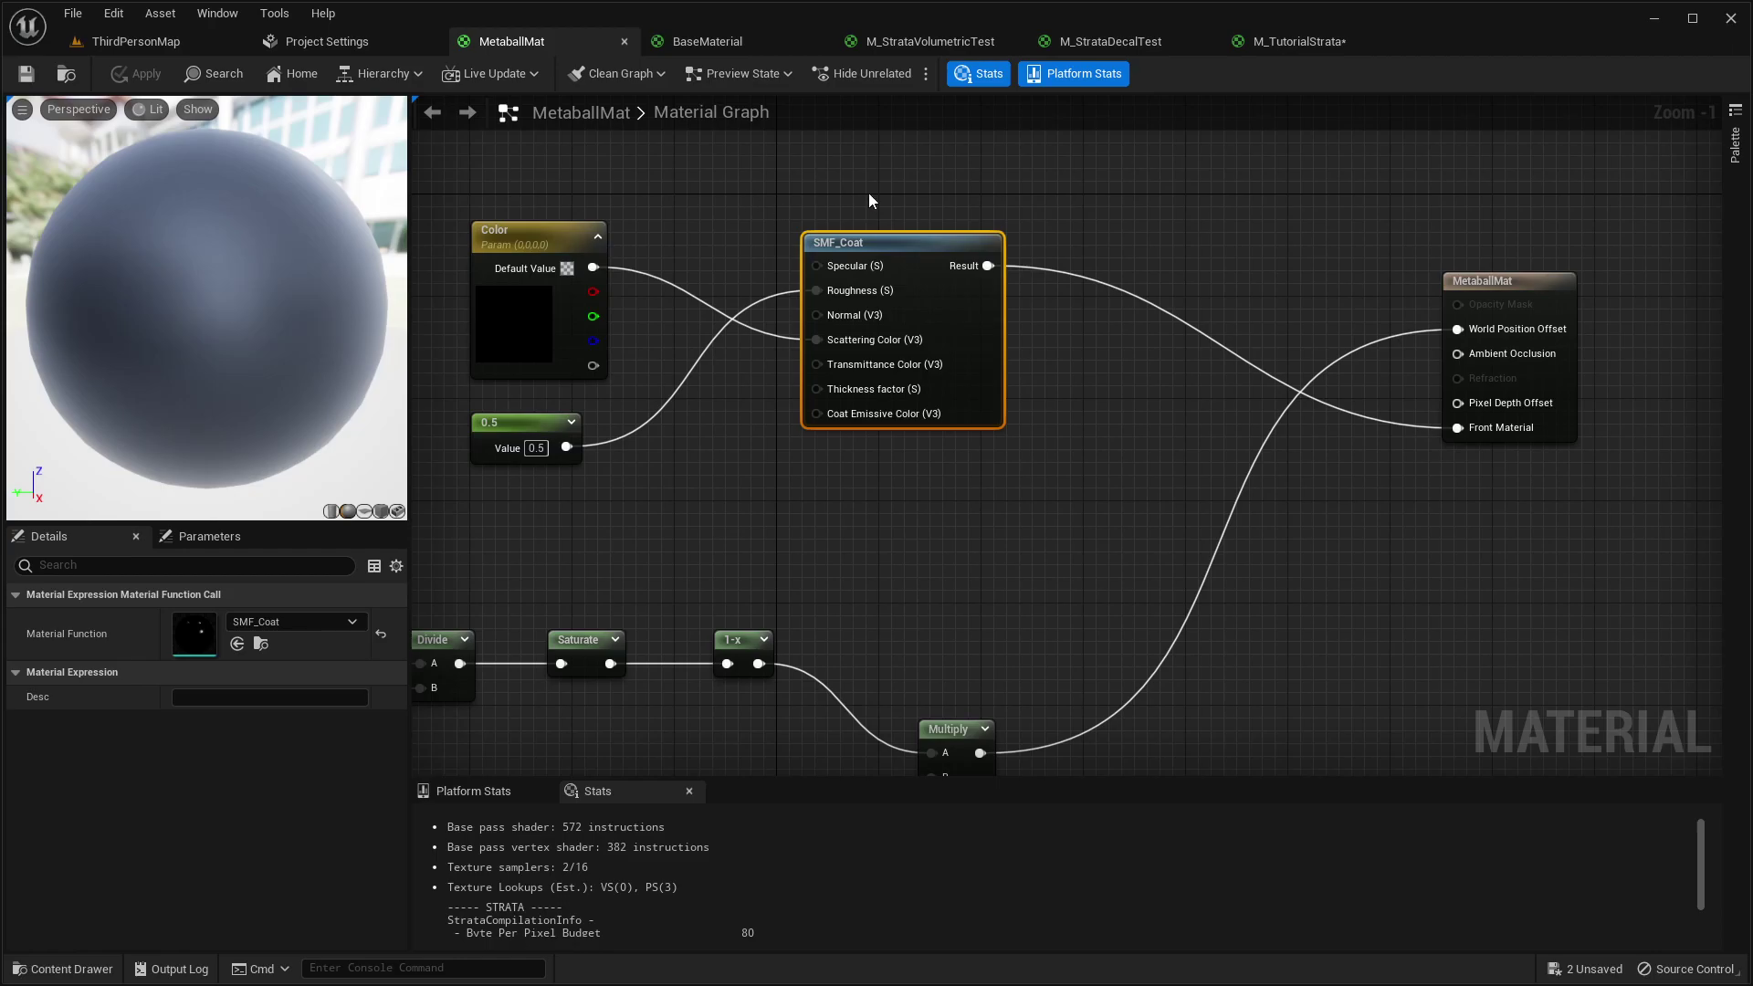
- Compare the result nodes of M_TutorialStrata and Material_Base, and examine the first Strata Slab BSDF node in M_TutorialStrata
click(1333, 46)
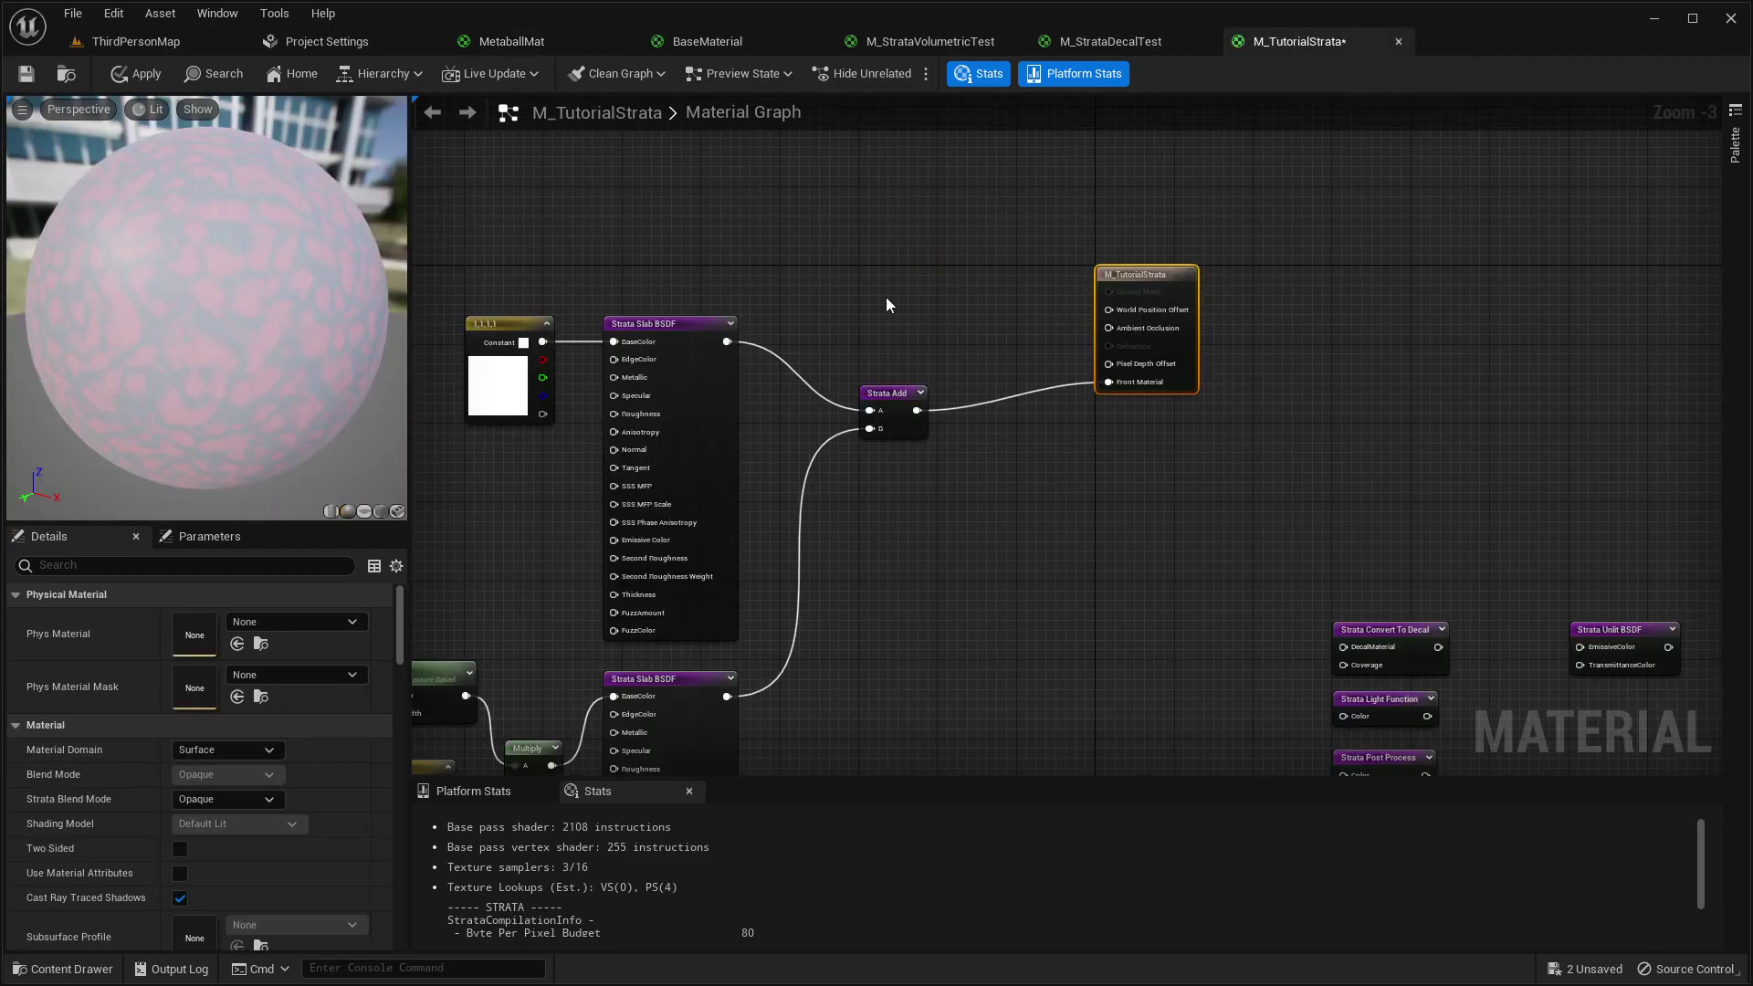
right_drag(913, 299, 1203, 277)
scroll(1076, 287, up, 2)
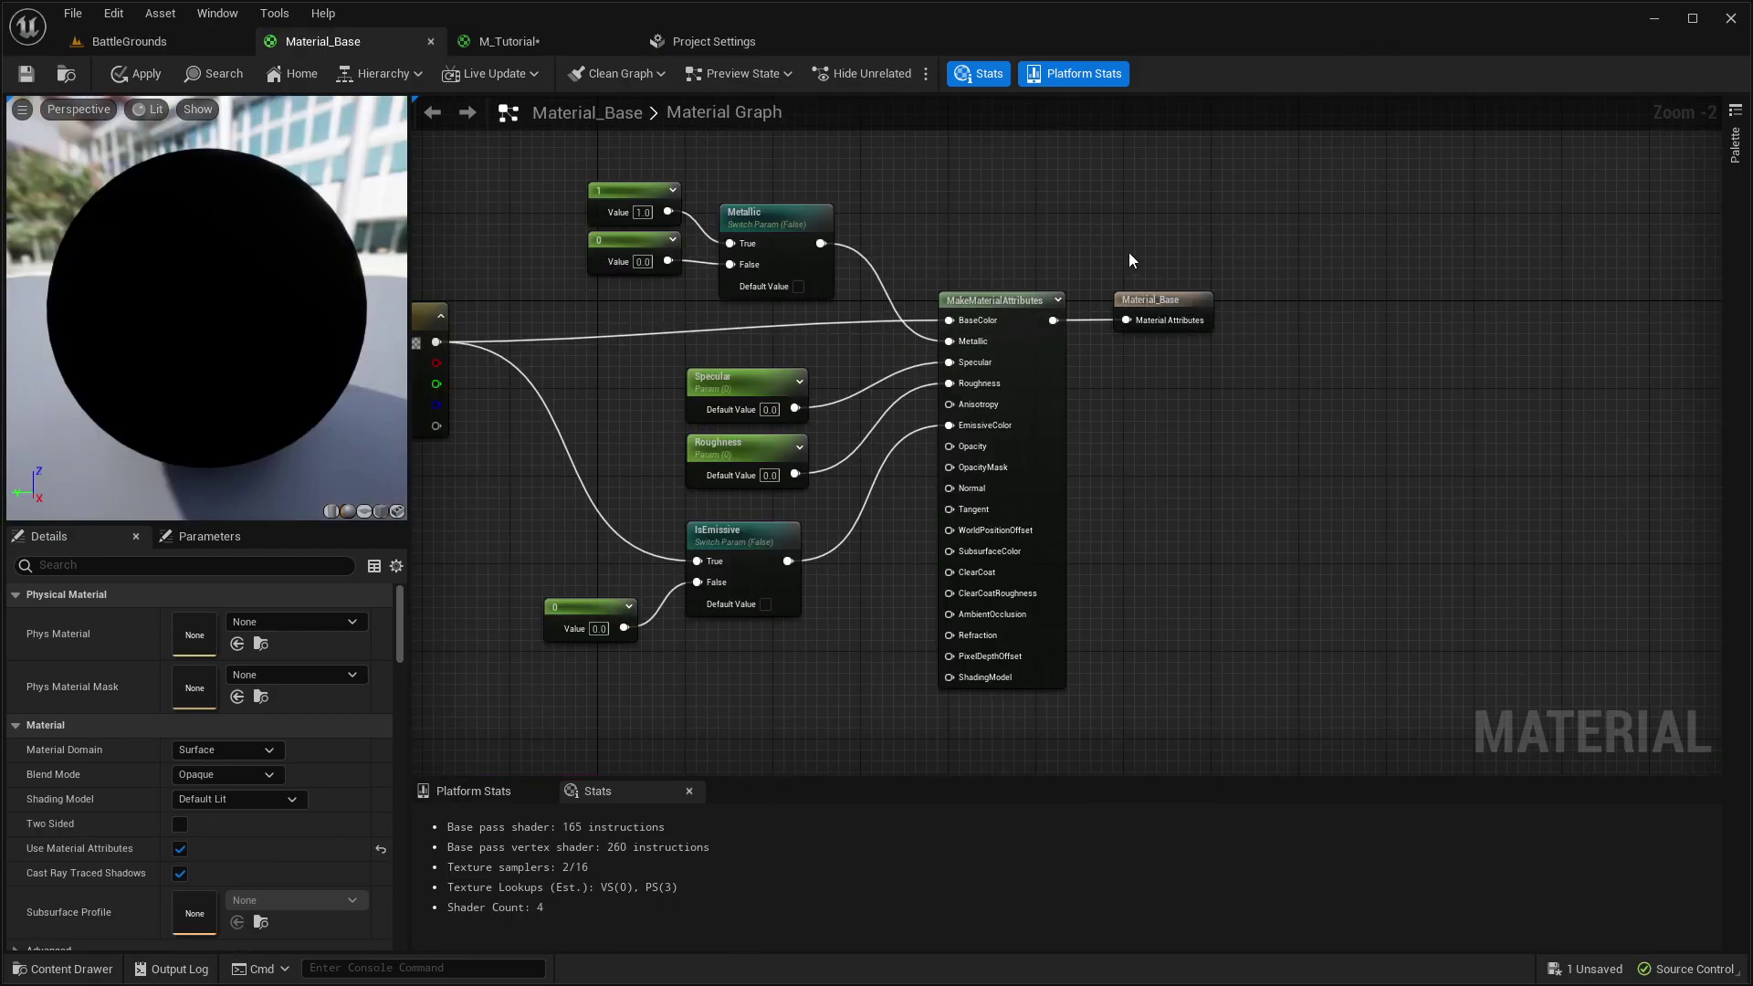
click(1137, 306)
scroll(1161, 356, up, 1)
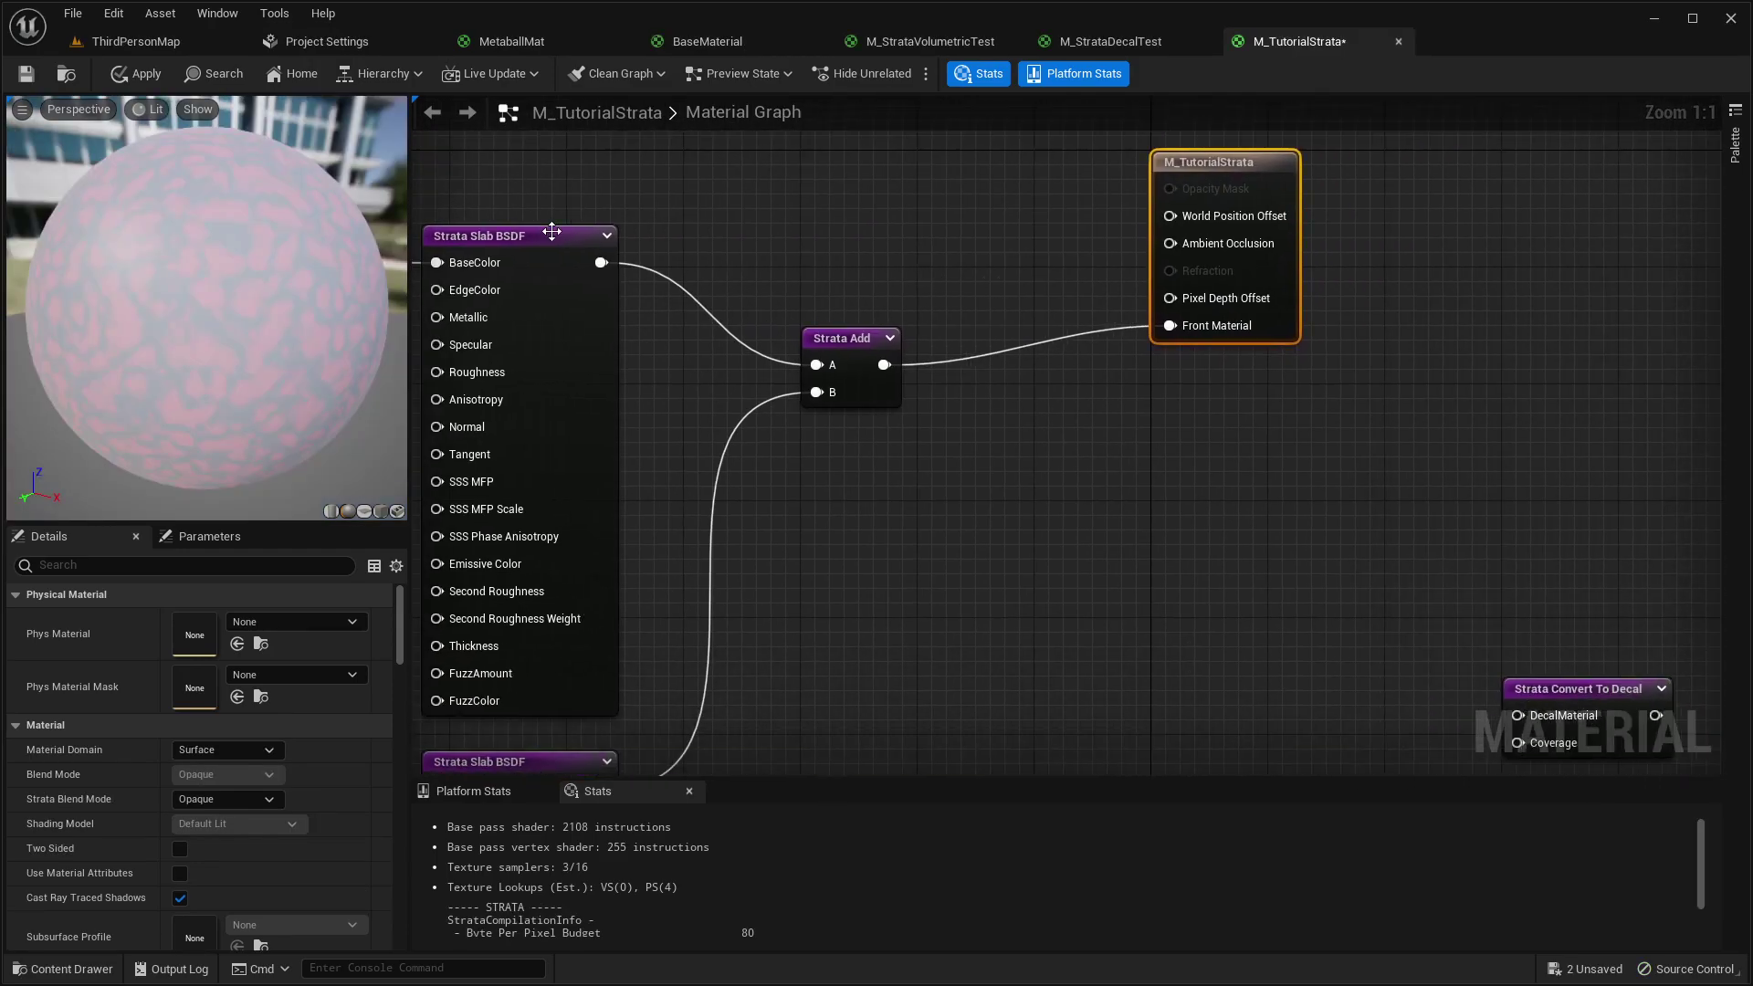
right_drag(544, 188, 919, 237)
drag(750, 199, 1042, 430)
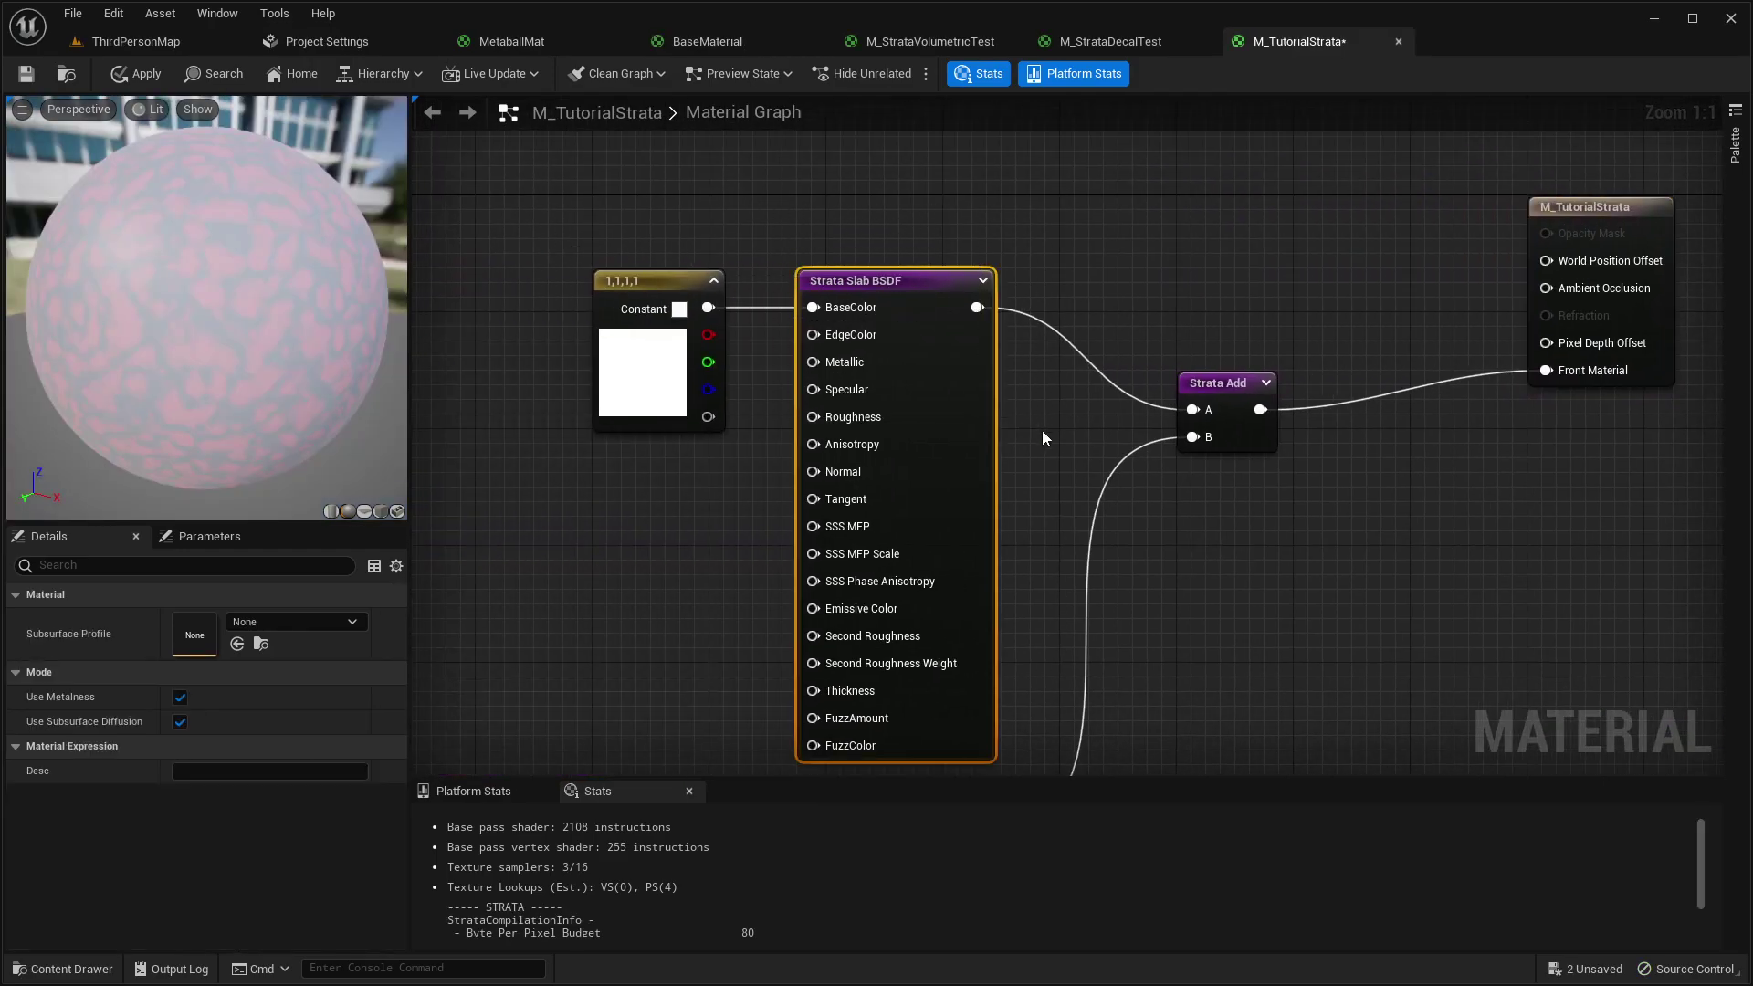
right_drag(1300, 503, 843, 215)
right_drag(878, 304, 878, 466)
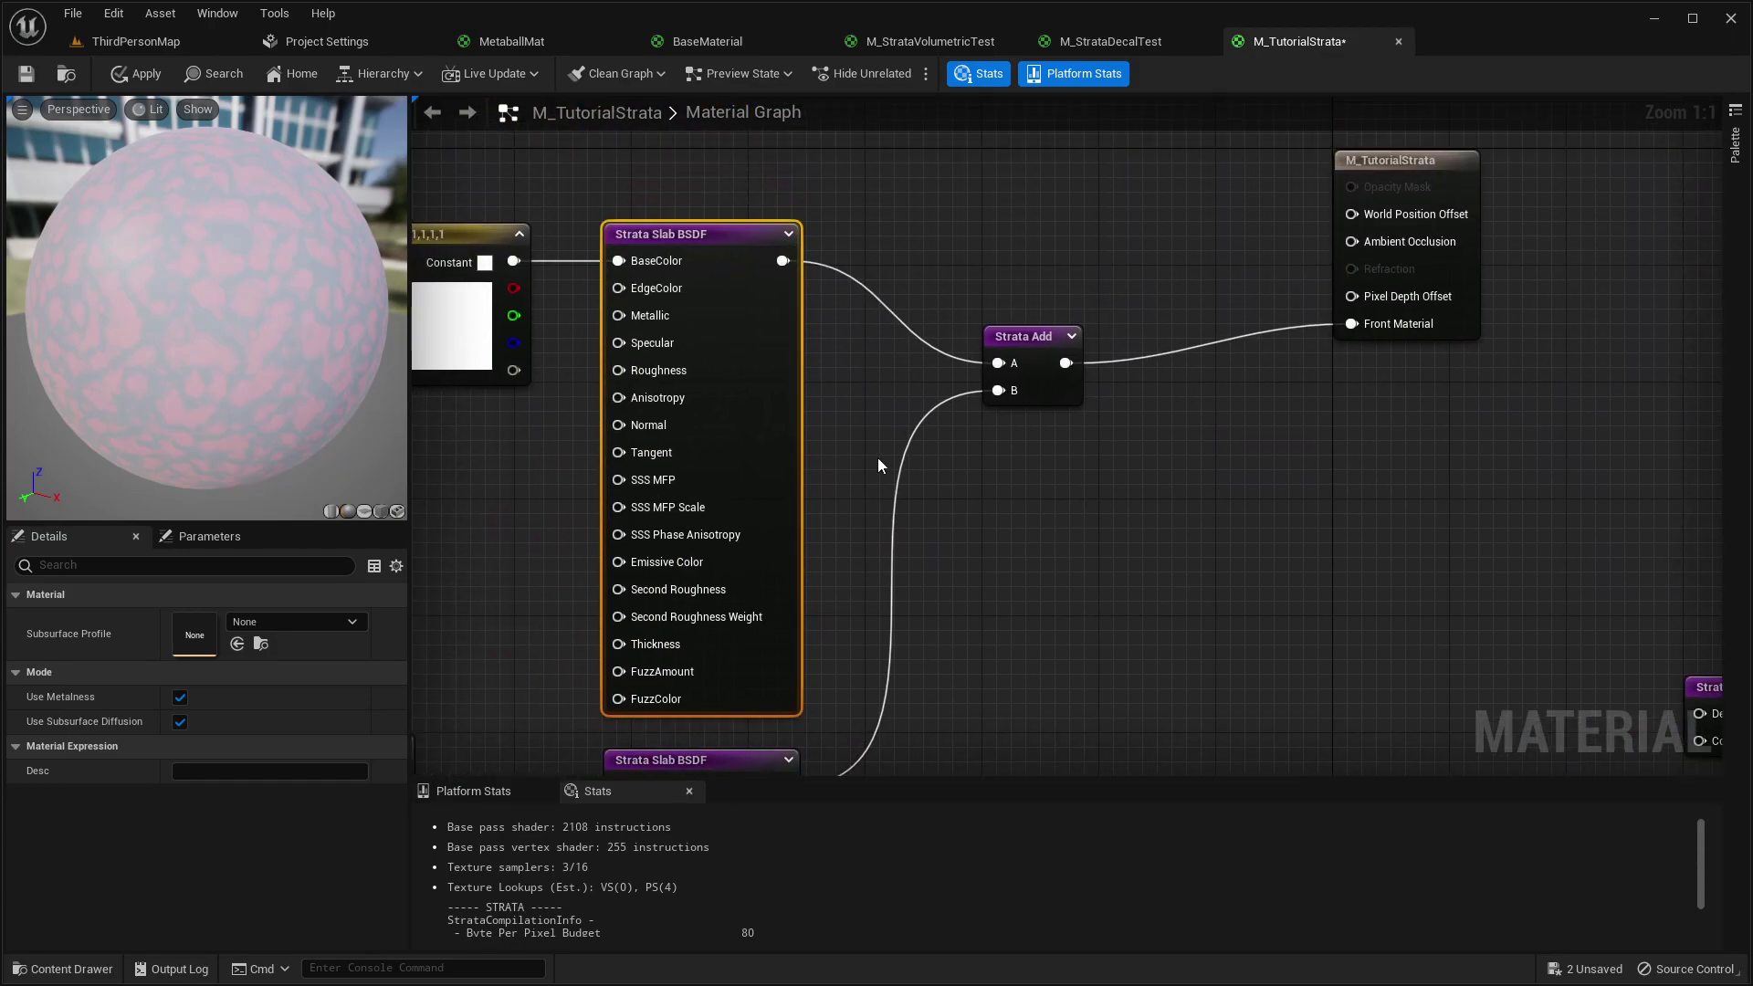
- Move the Strata Add node down beside the second slab and connect the first Strata Slab BSDF directly to Front Material
drag(993, 369, 994, 632)
right_drag(994, 631, 947, 402)
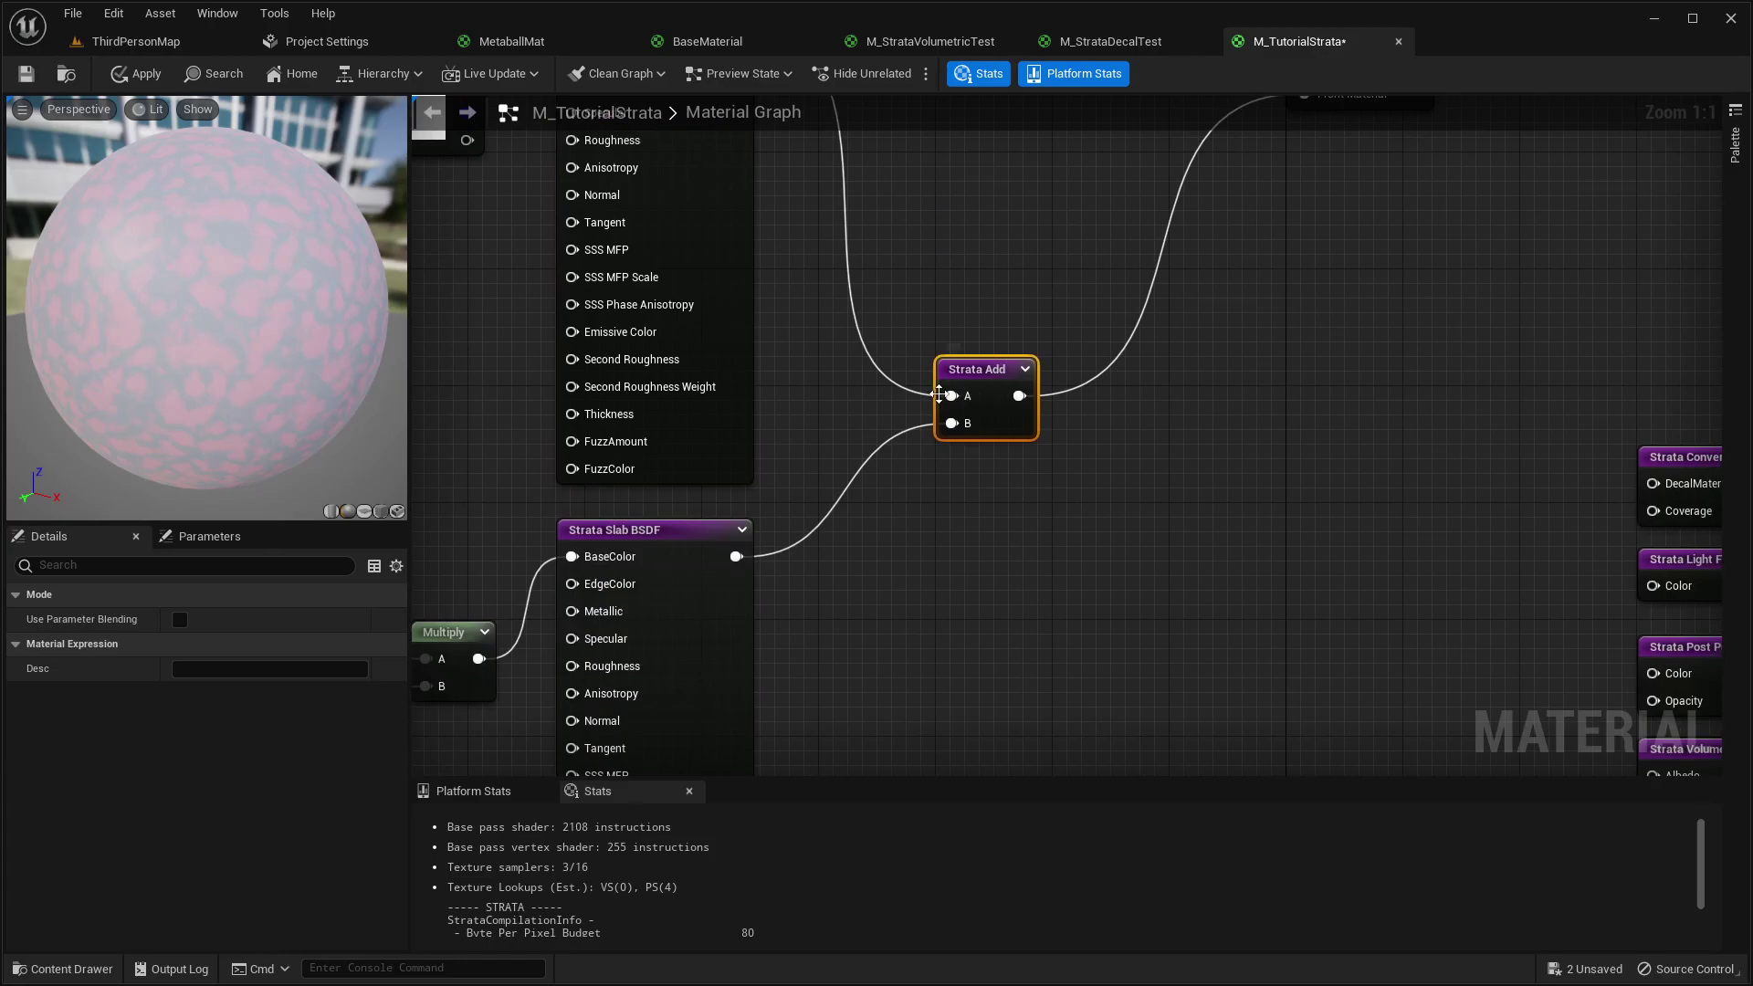
drag(963, 376, 891, 524)
right_drag(807, 122, 767, 441)
drag(695, 349, 1265, 413)
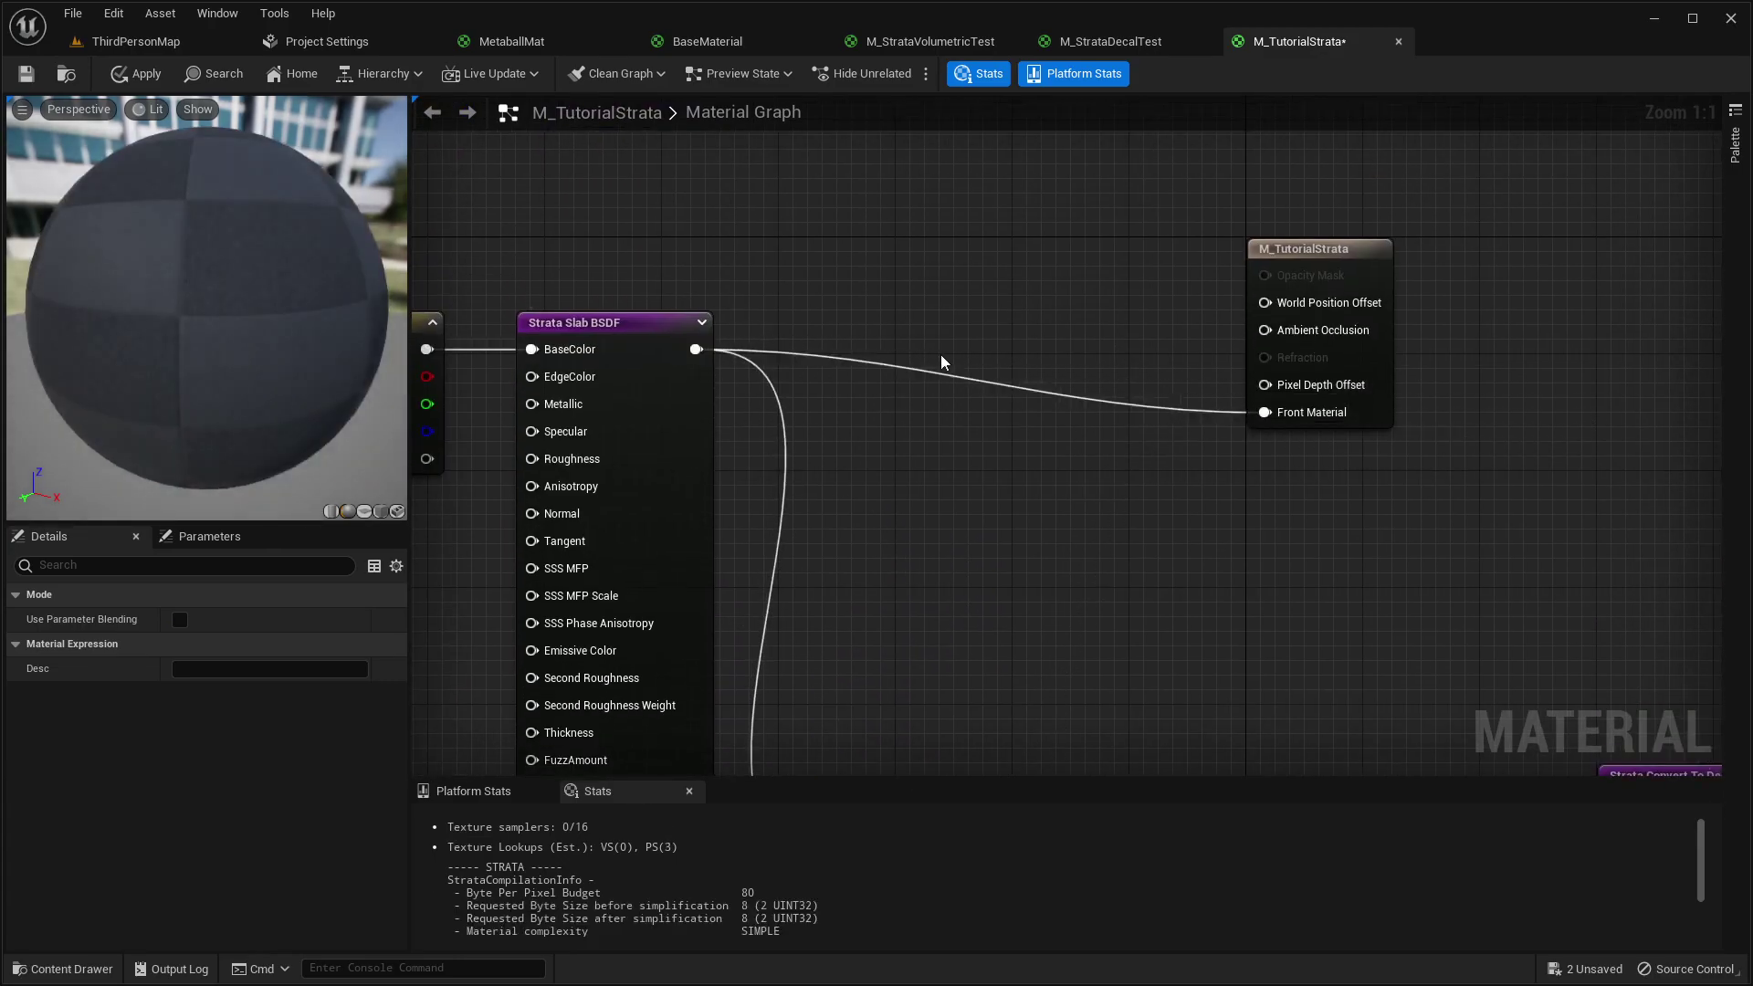
- Rotate the preview sphere to view the material, and examine the inputs of the first Strata Slab BSDF node
right_drag(925, 361, 1027, 325)
right_drag(1215, 364, 951, 289)
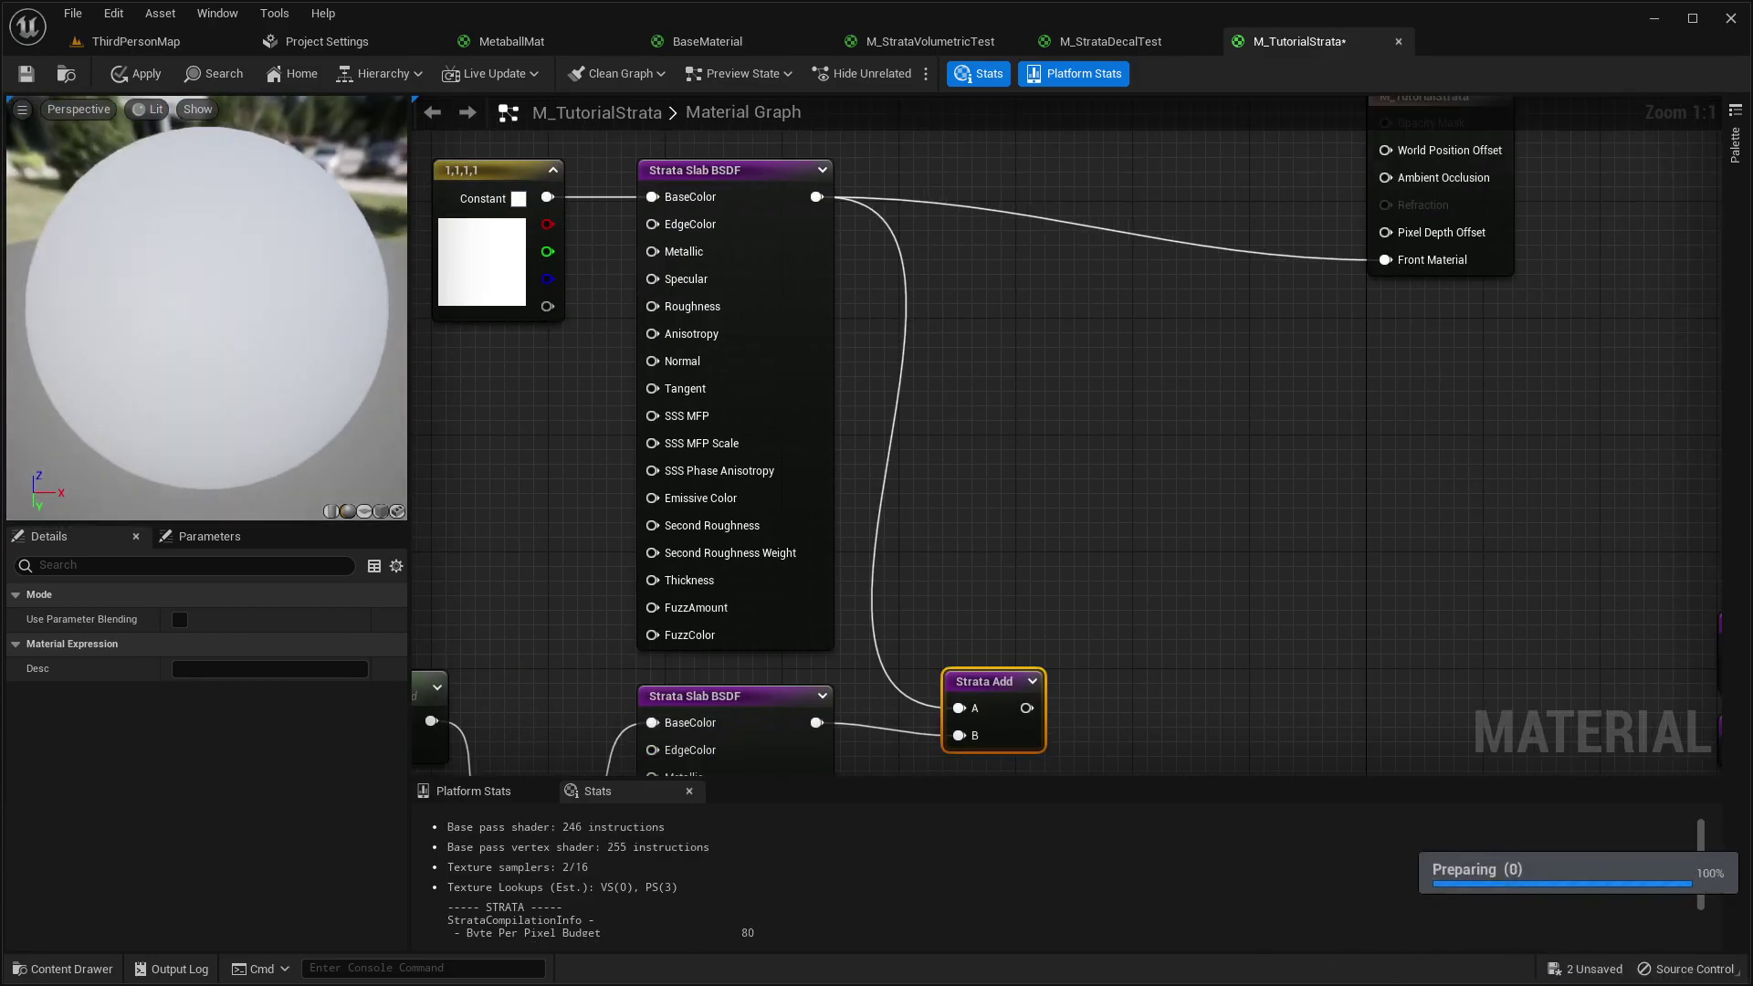
drag(295, 276, 196, 277)
right_drag(1093, 264, 1216, 335)
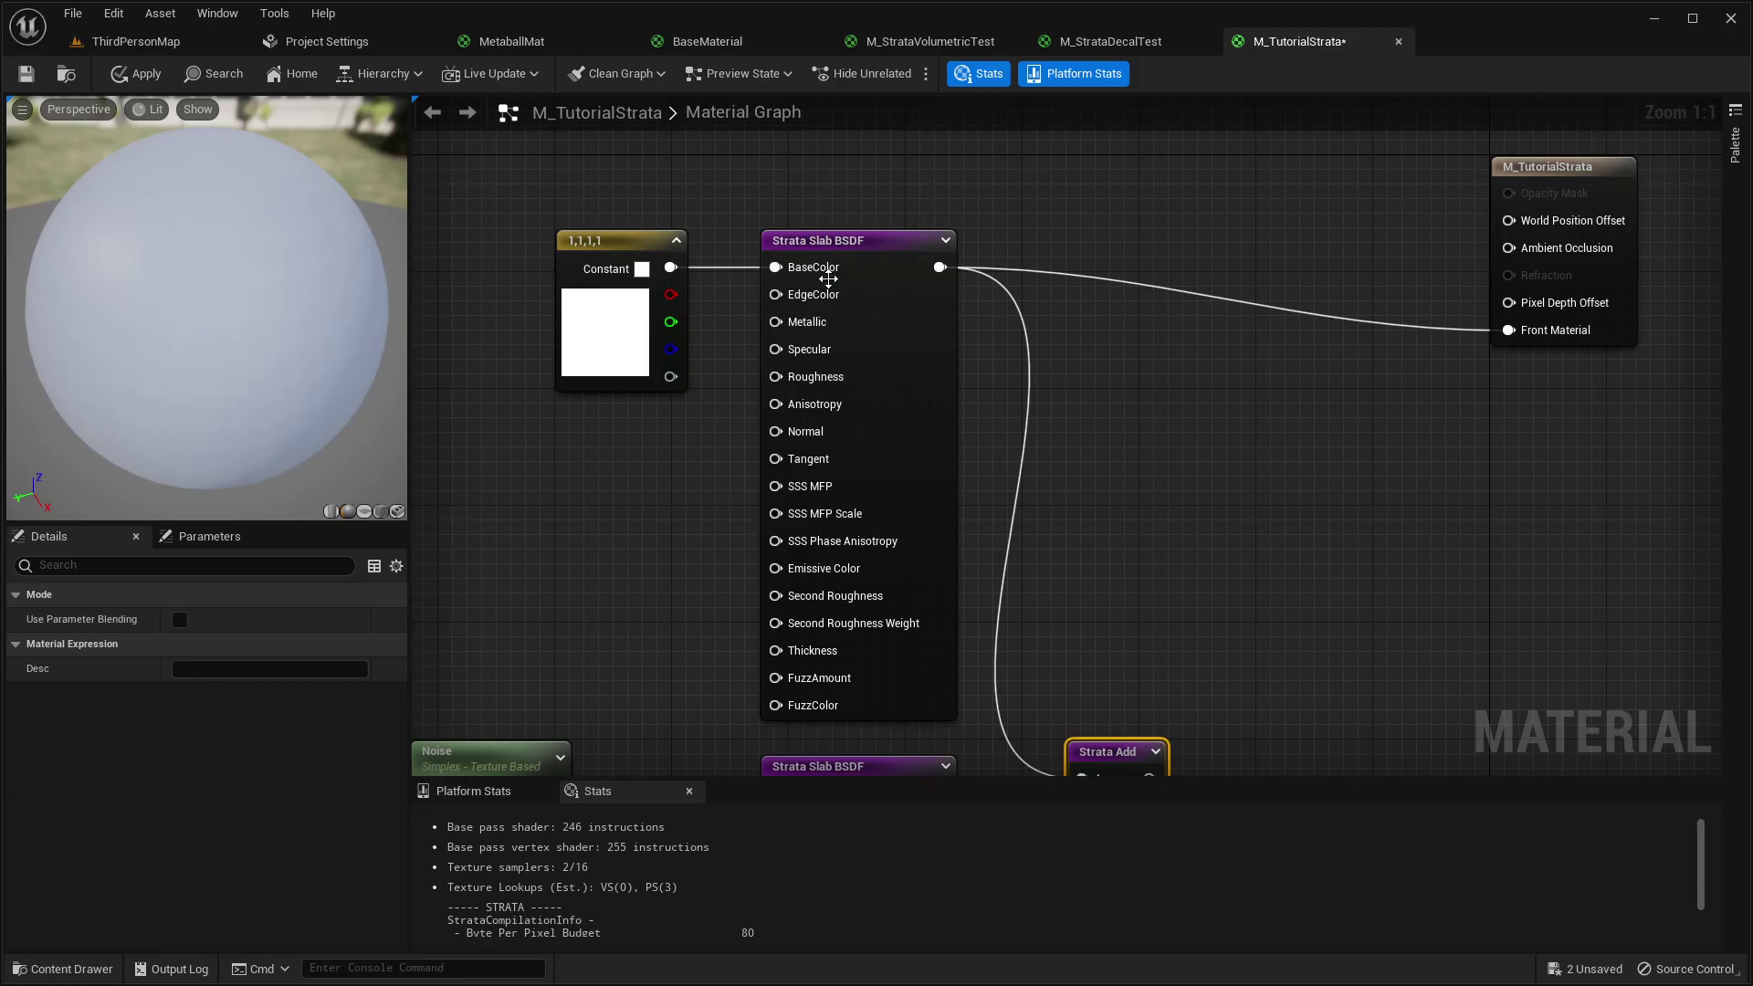
right_drag(1041, 352, 1111, 250)
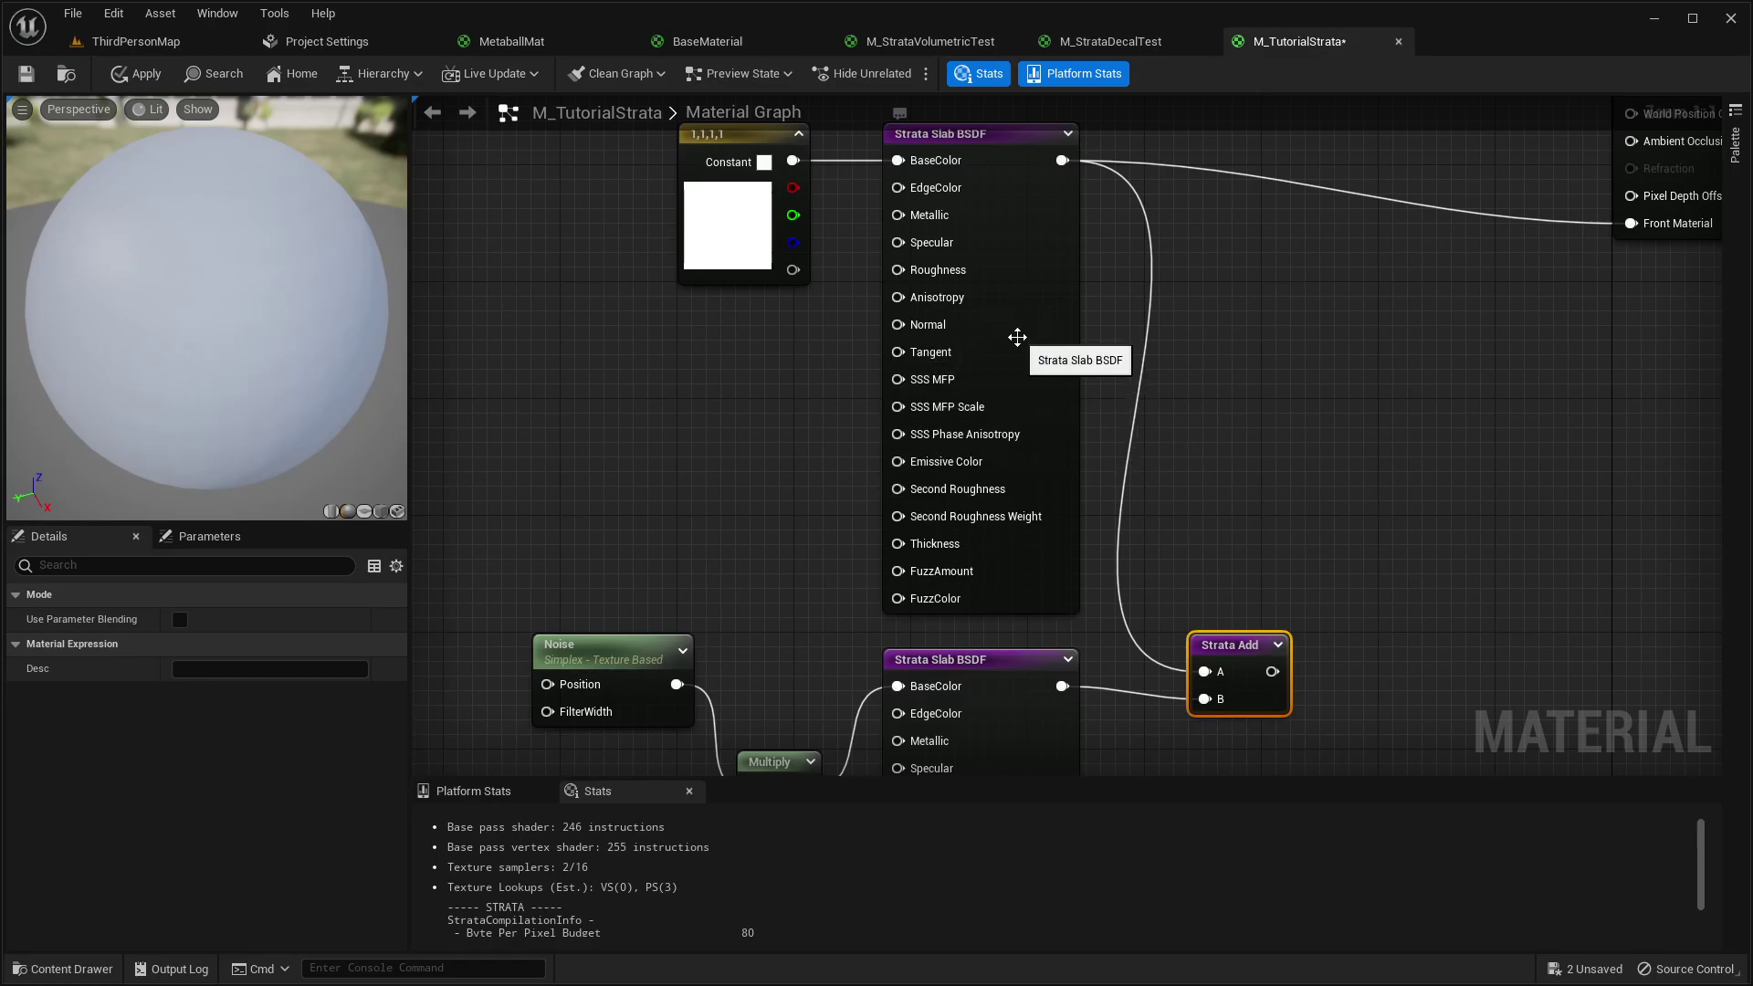
right_drag(1416, 359, 1260, 414)
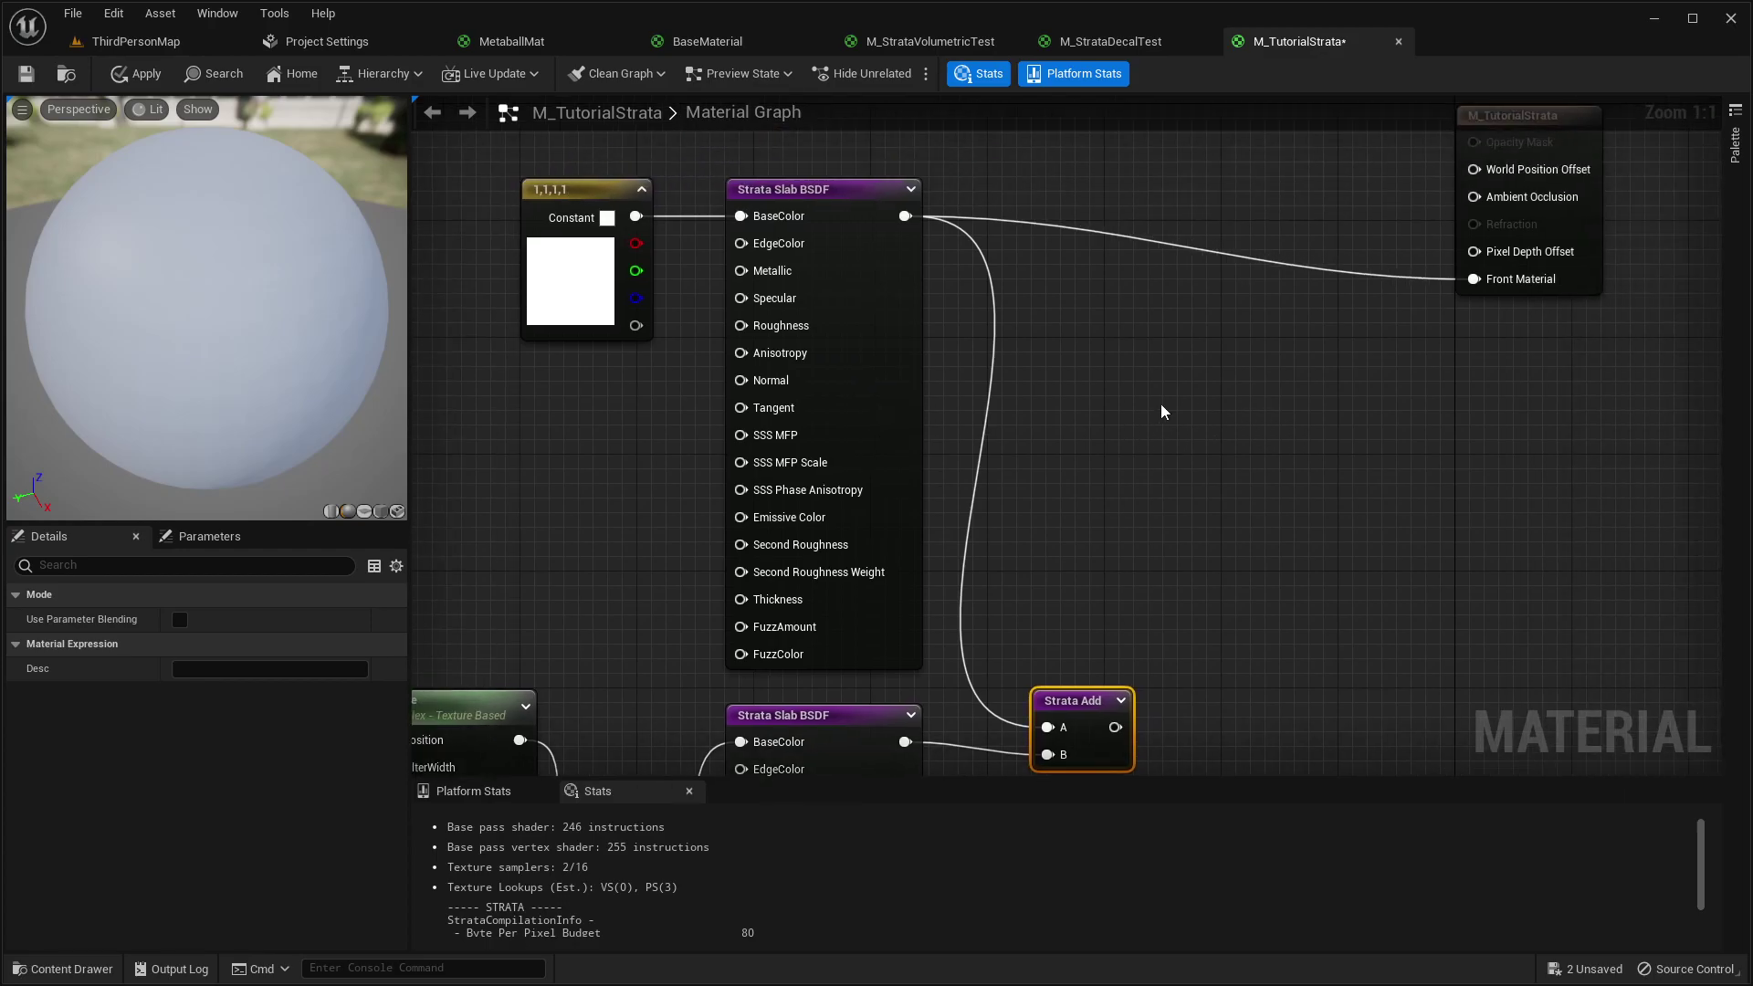
- Create a new material named M_teststrata2 in the Materials folder of ThirdPersonMap's content and open it for editing
right_drag(1151, 421, 1056, 378)
click(135, 41)
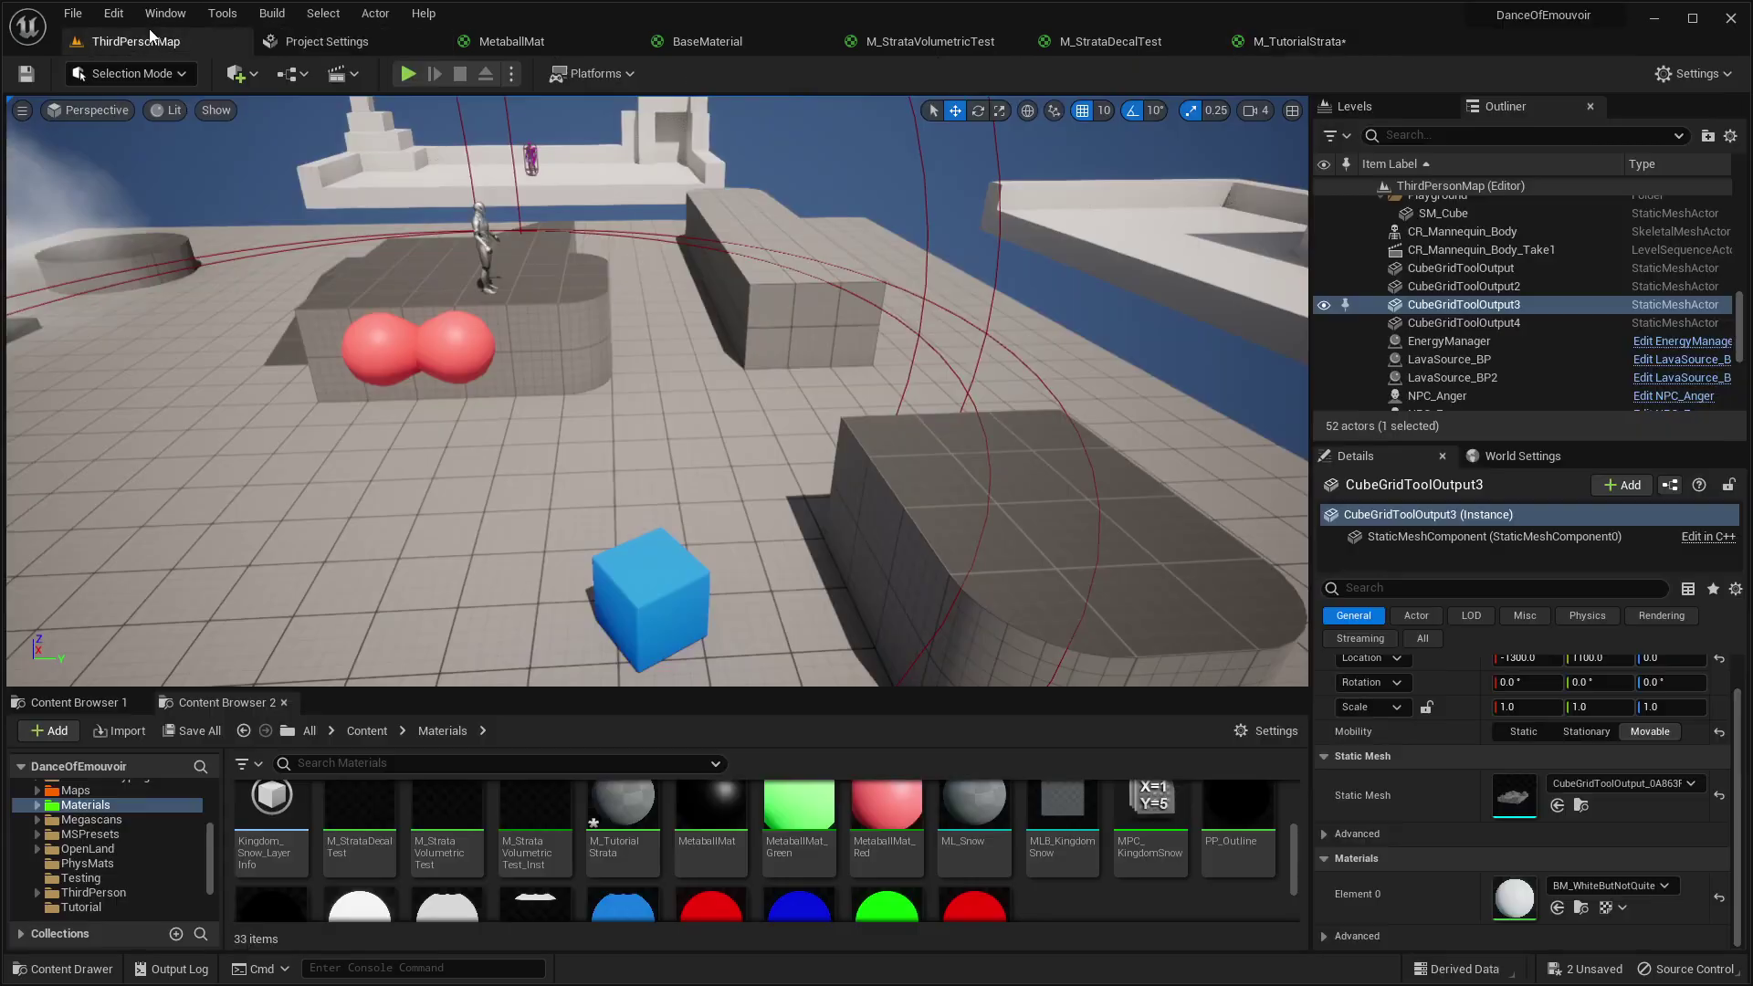
right_click(1110, 836)
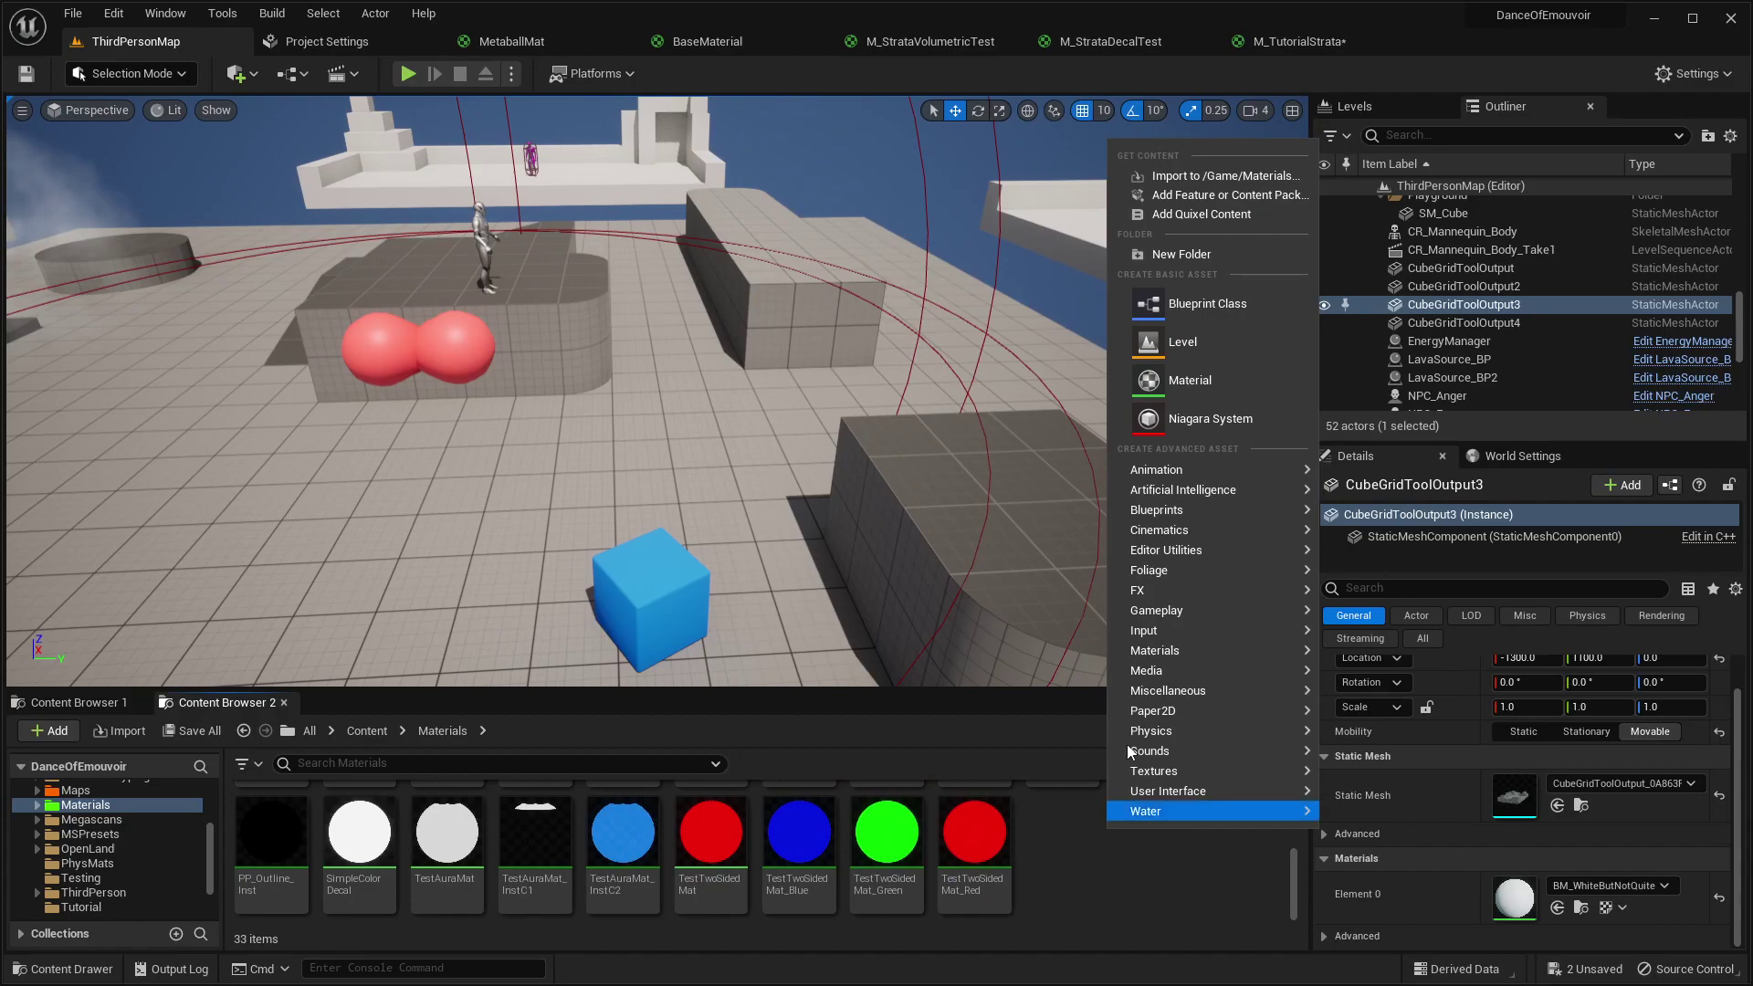
click(1187, 377)
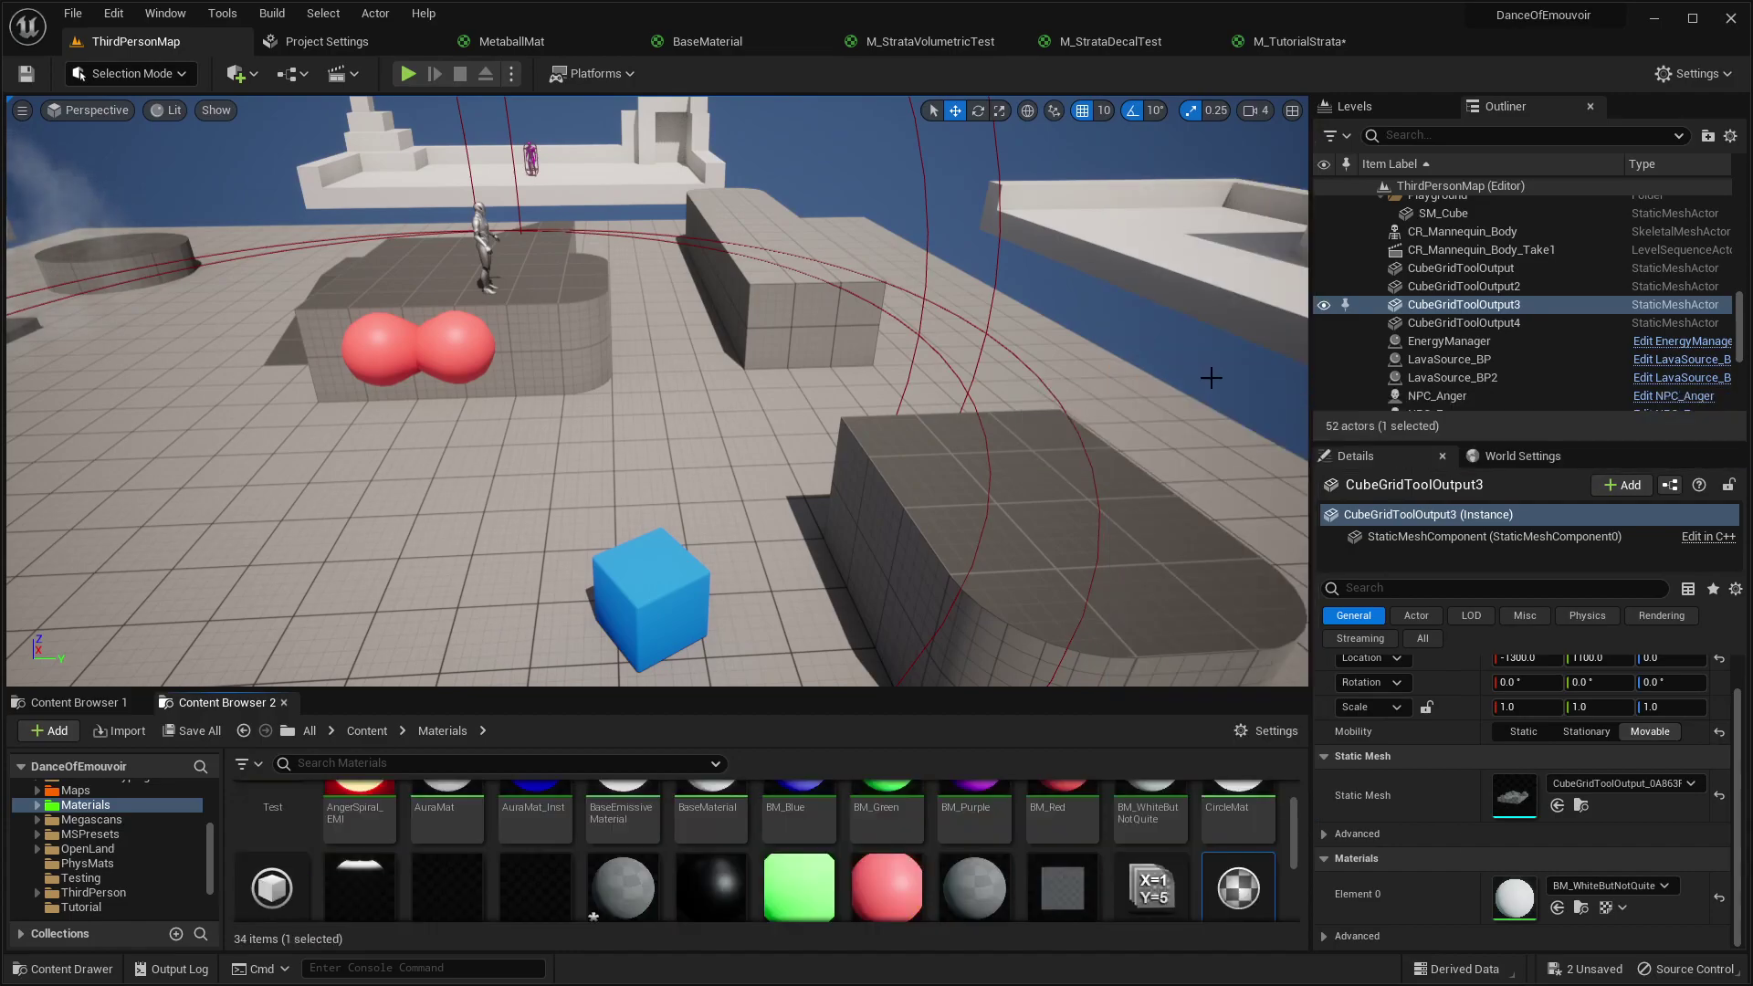
text())
key(BackSpace)
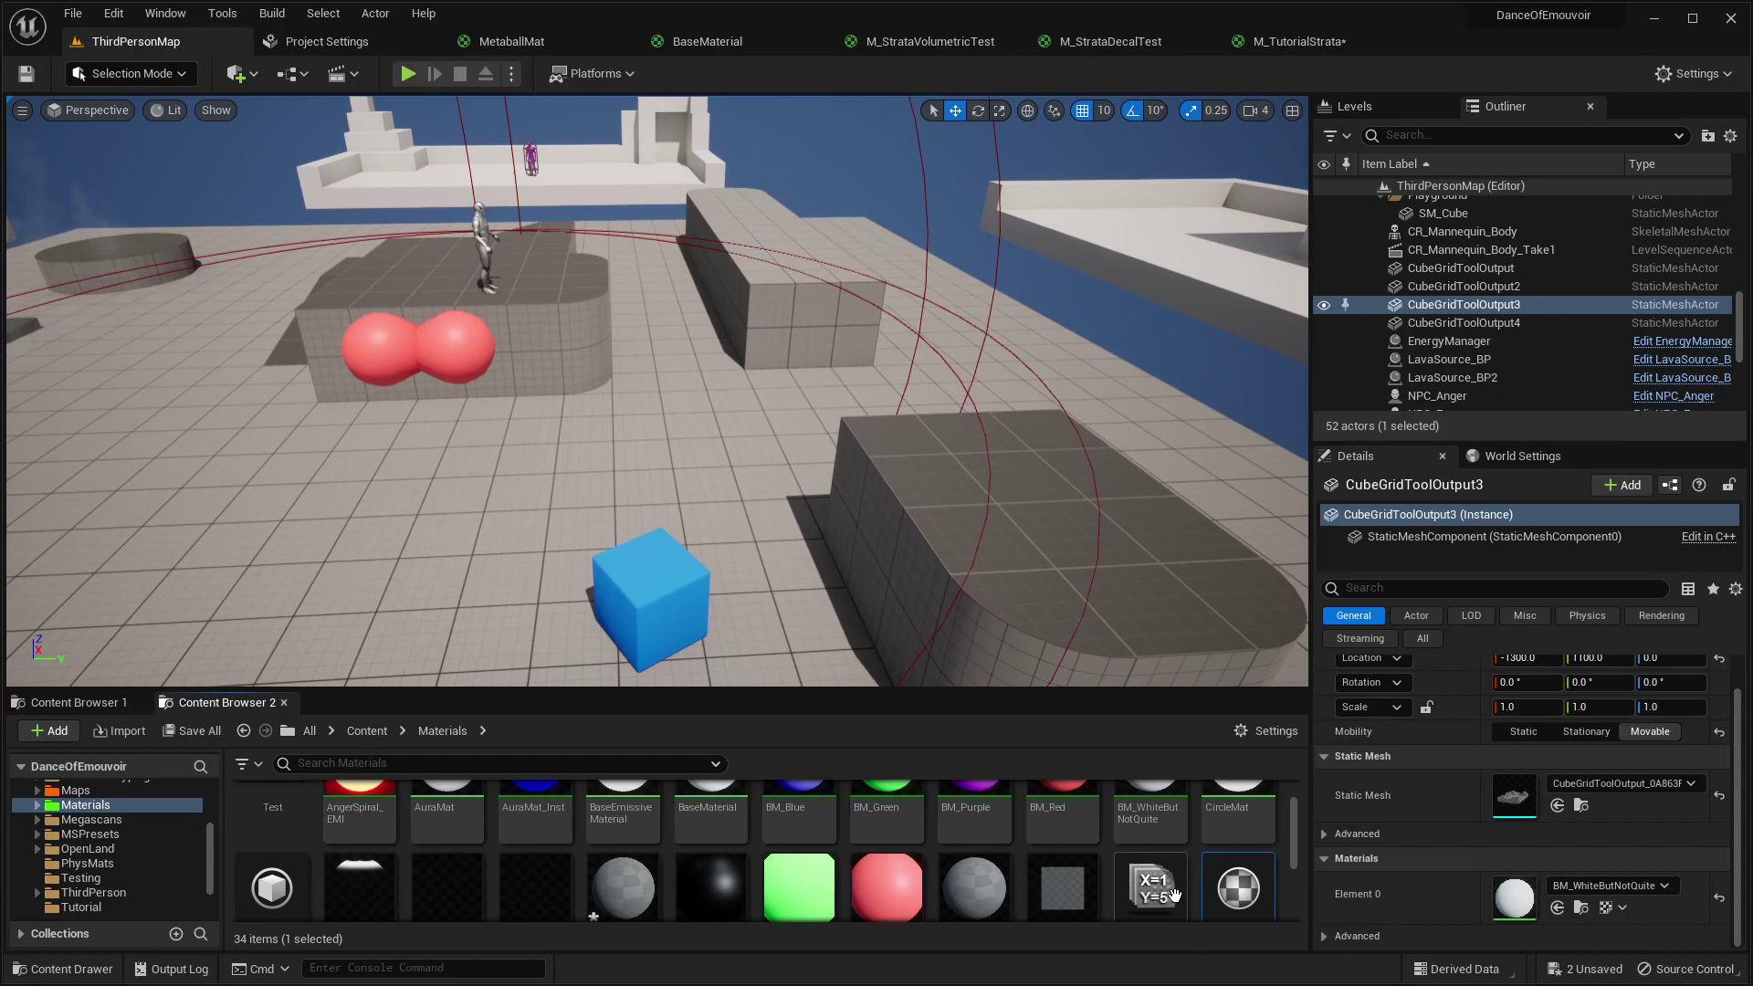
scroll(1157, 845, down, 3)
key(Return)
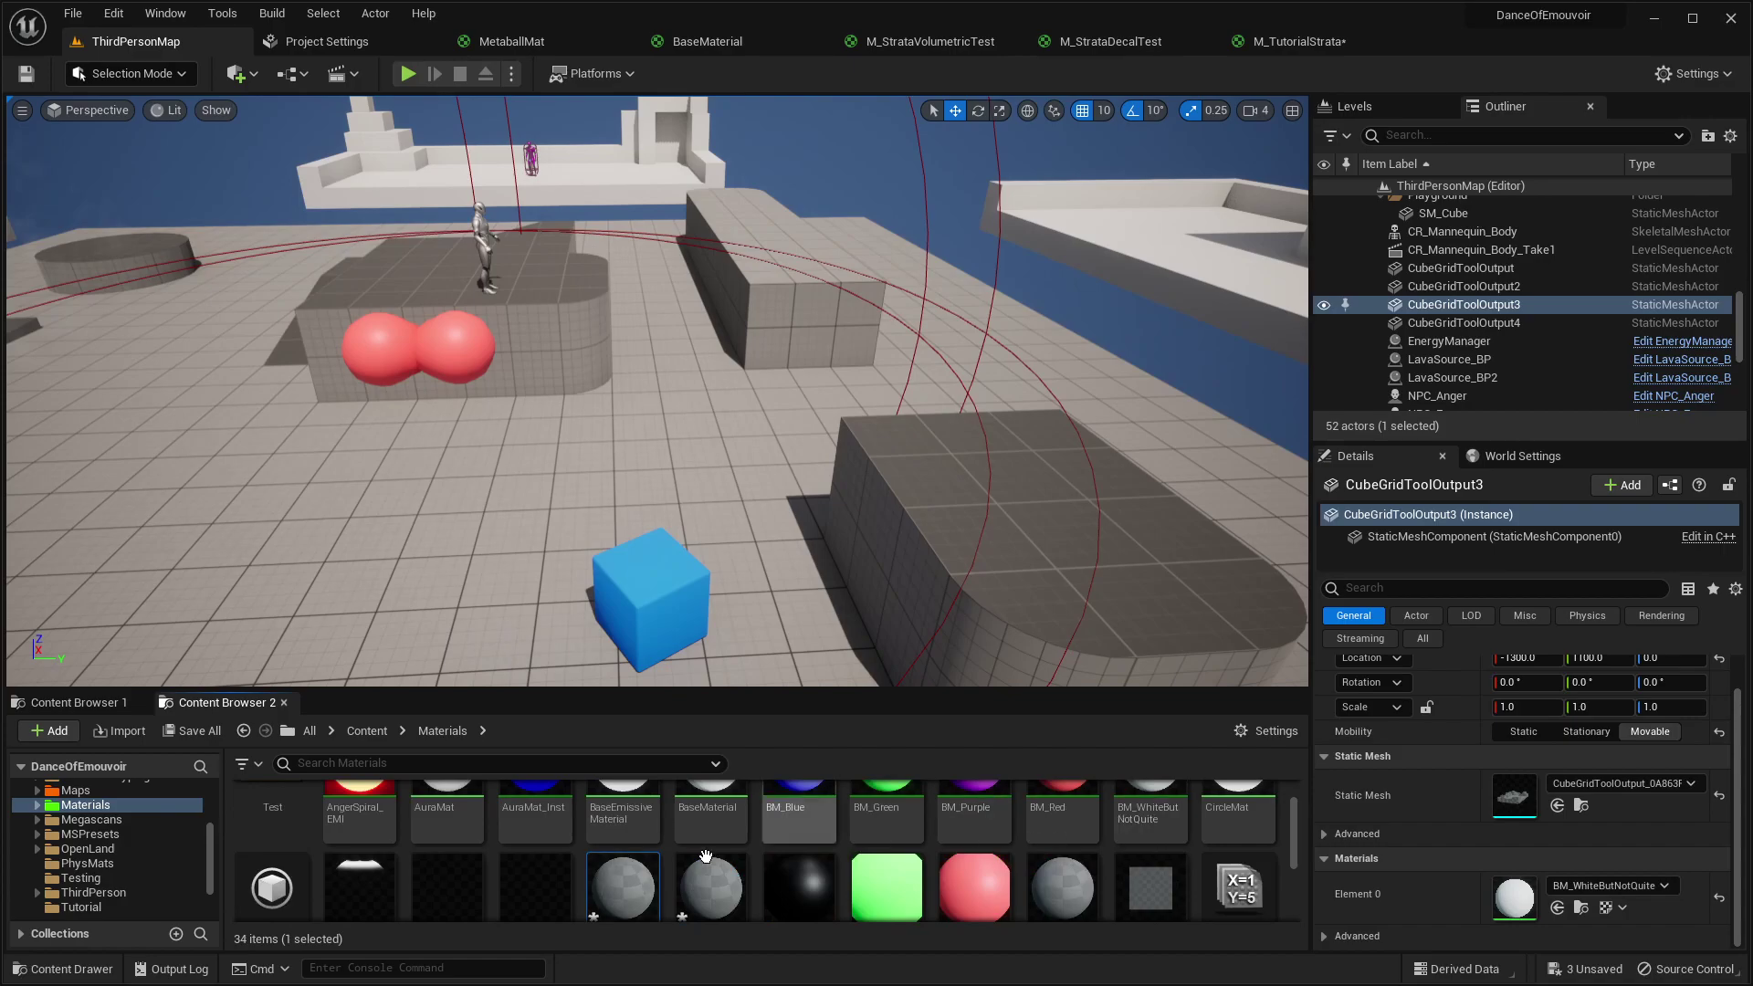
double_click(623, 881)
- Compare the inputs of the default Strata Slab BSDF in M_teststrata2 with those of the first slab in M_TutorialStrata
drag(627, 282, 776, 356)
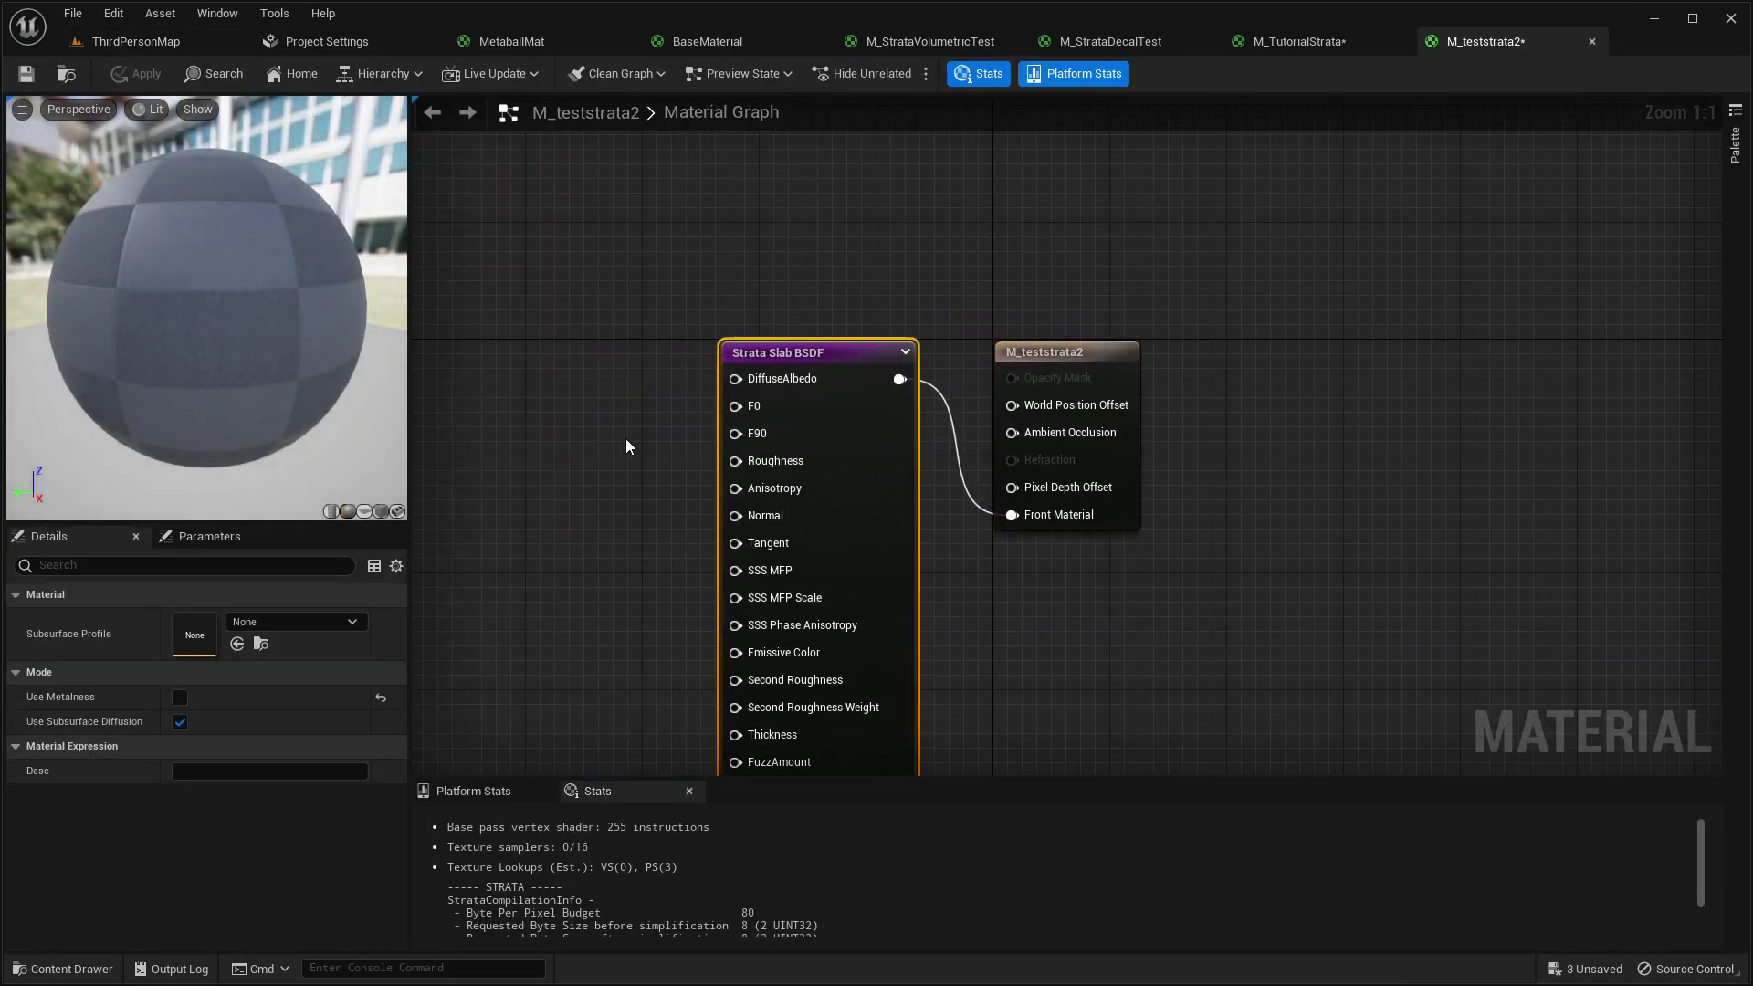
right_drag(622, 438, 802, 359)
click(1315, 45)
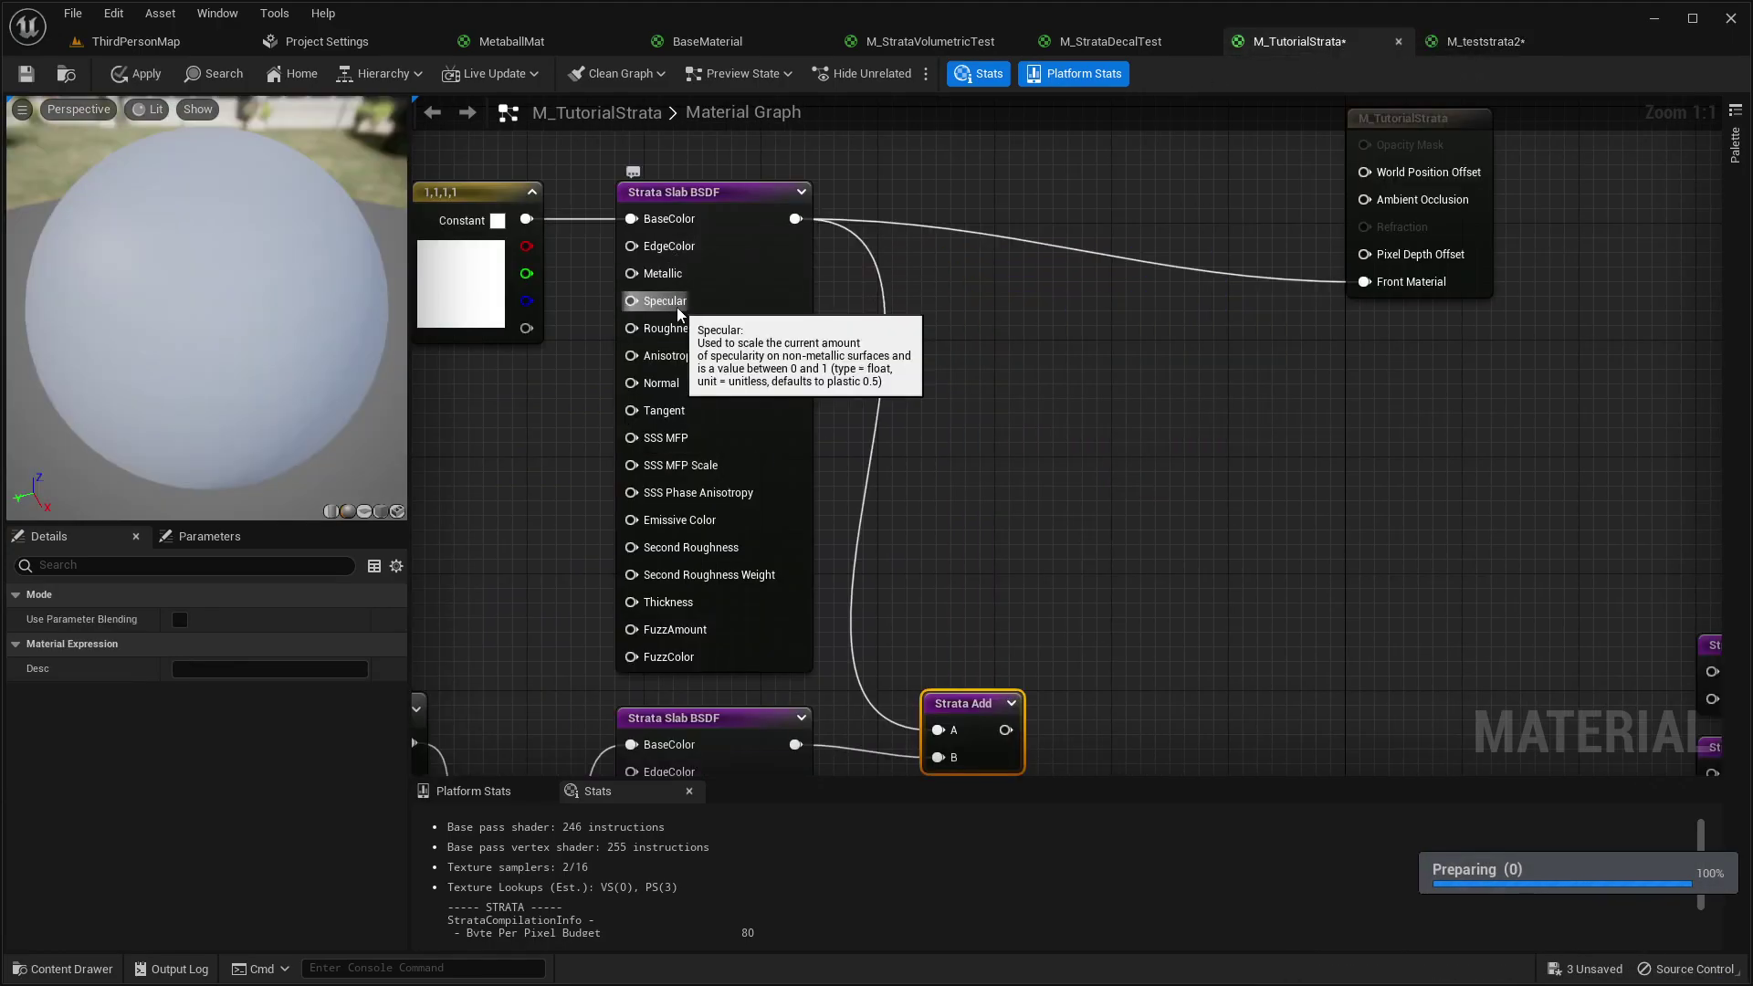
click(1483, 42)
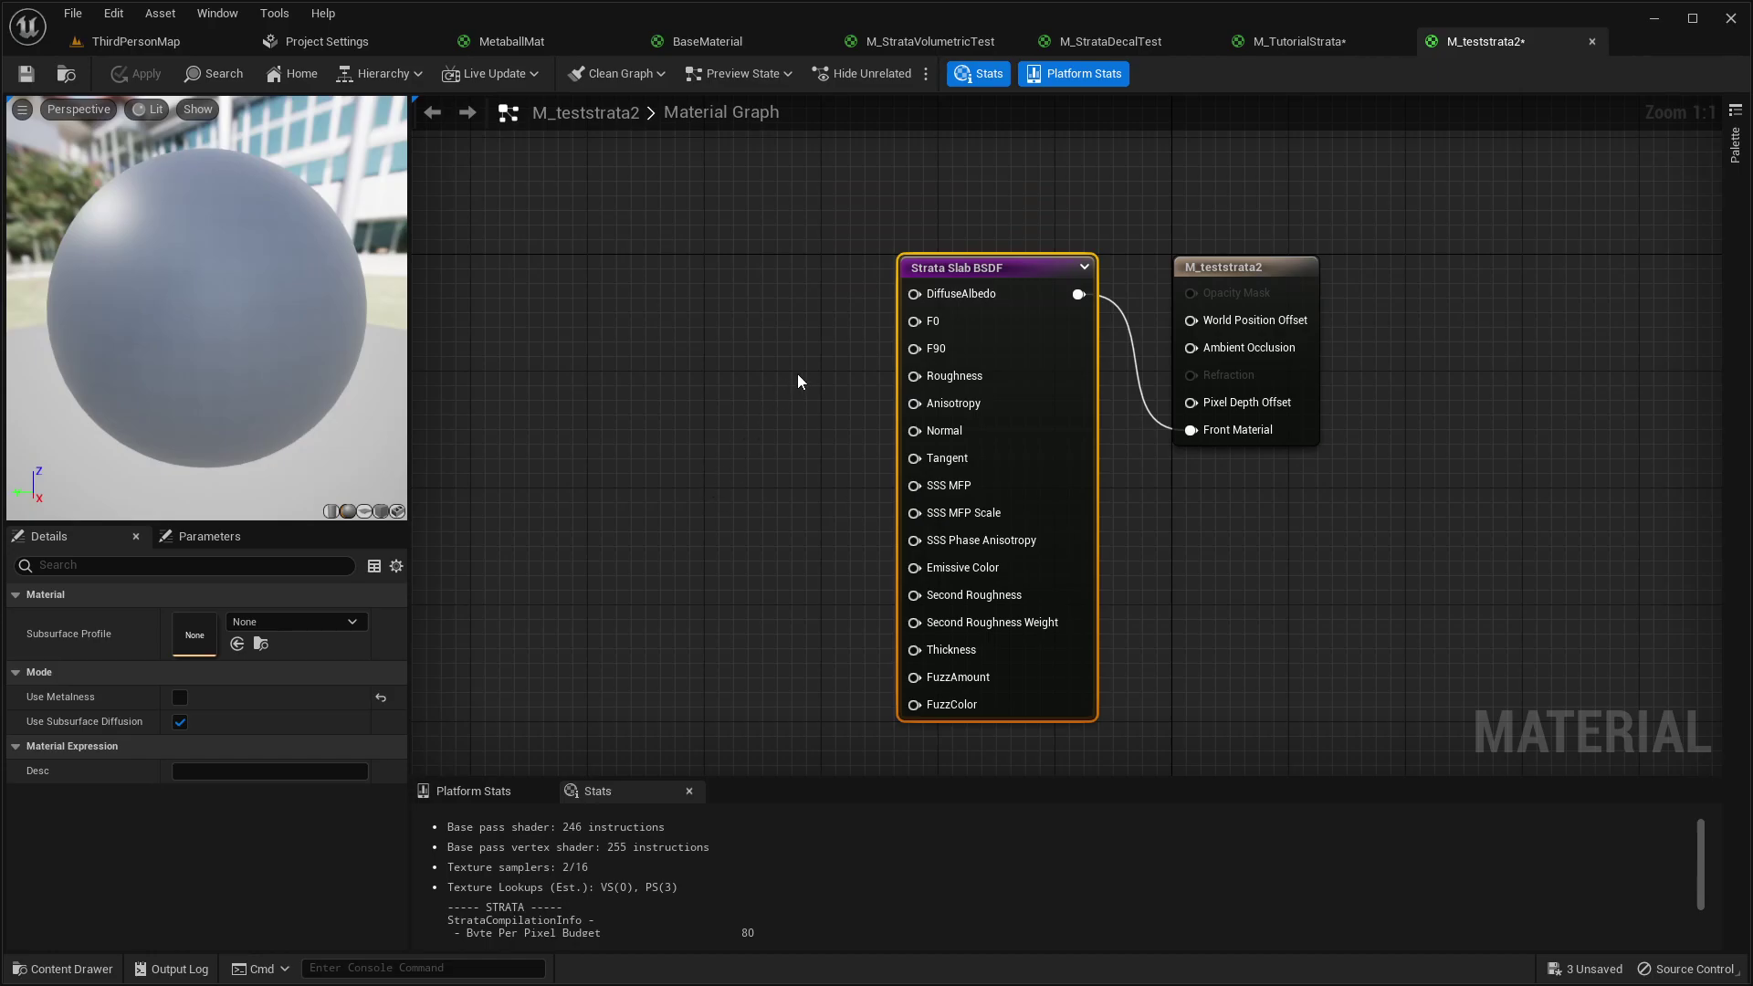
right_drag(787, 295, 873, 293)
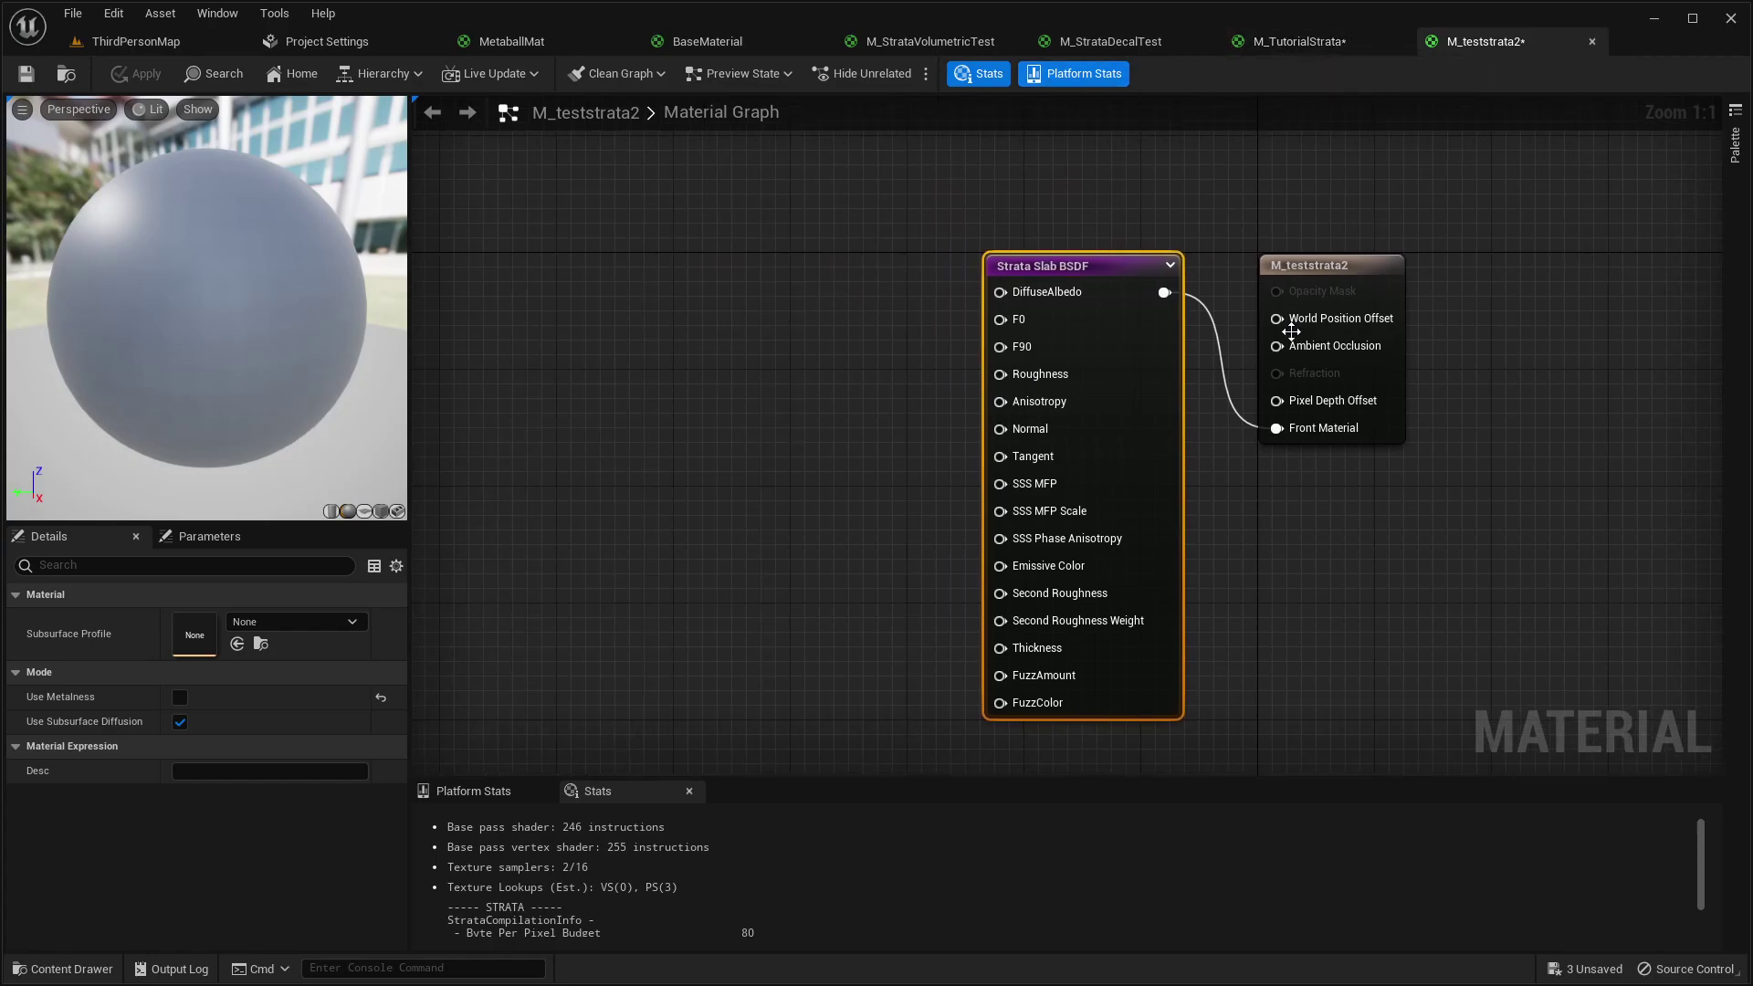
- Add a second Strata Slab BSDF node below the M_teststrata2 result node and examine its inputs against the default slab
right_drag(1291, 272, 1256, 250)
right_click(1256, 509)
text(slab)
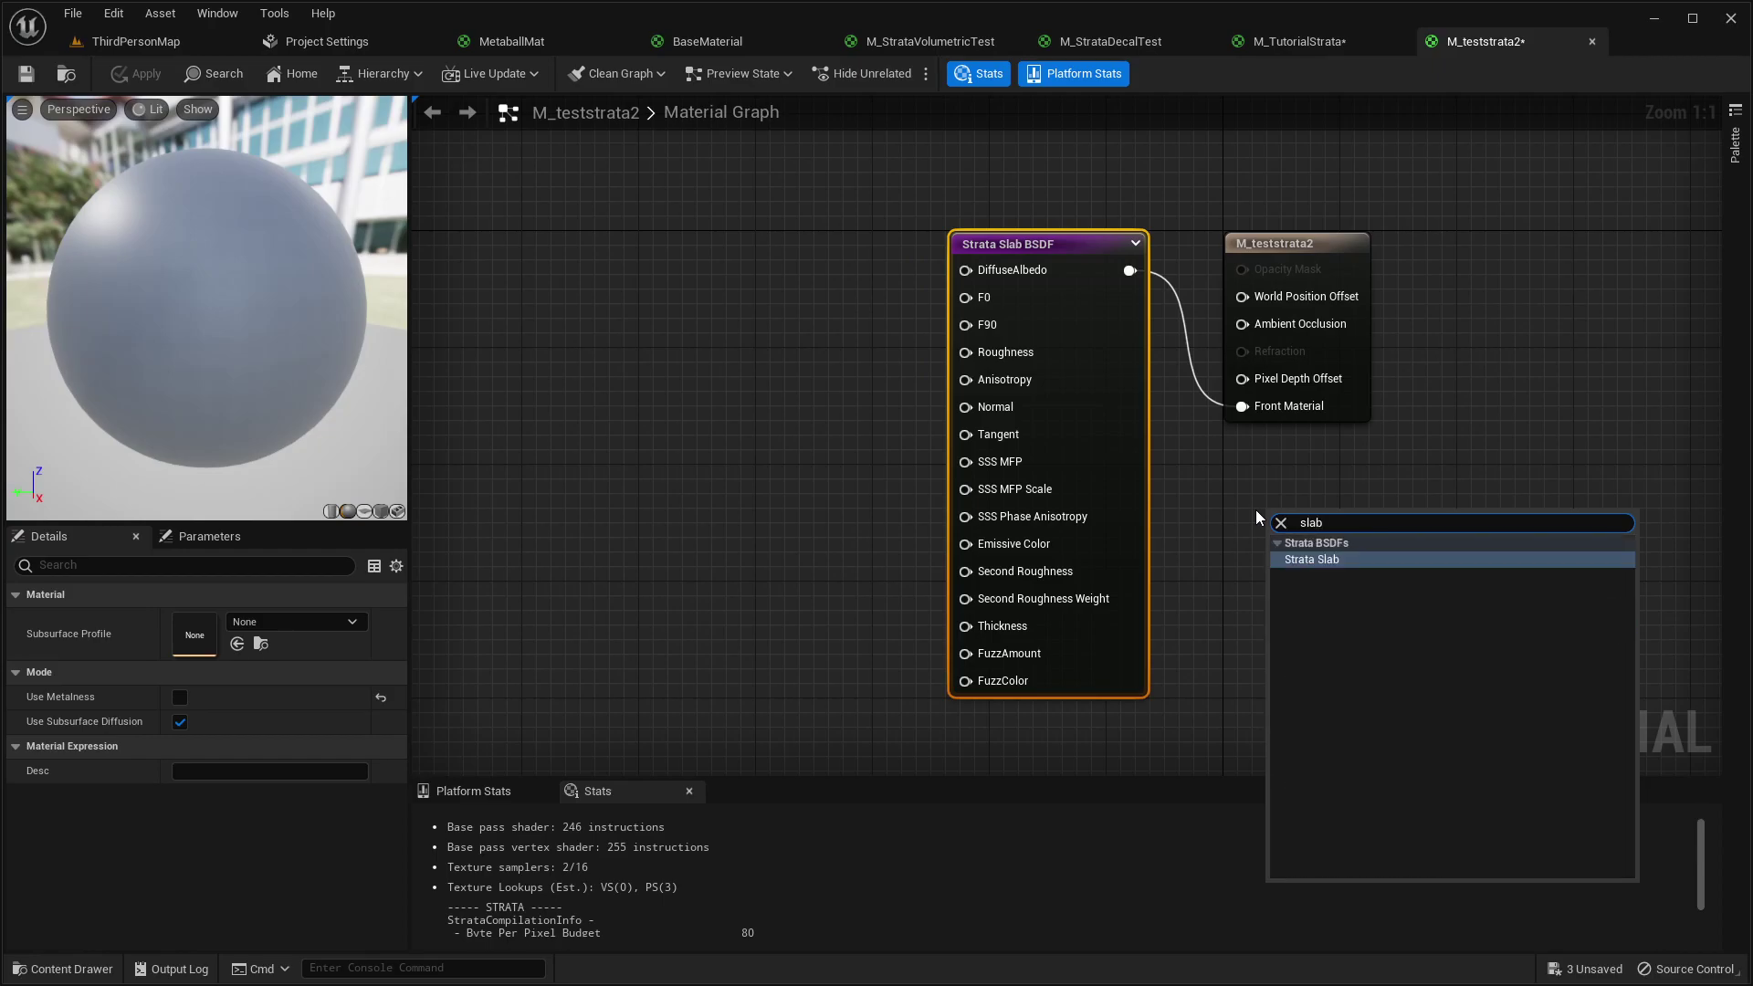
key(Return)
right_drag(1545, 488, 1384, 416)
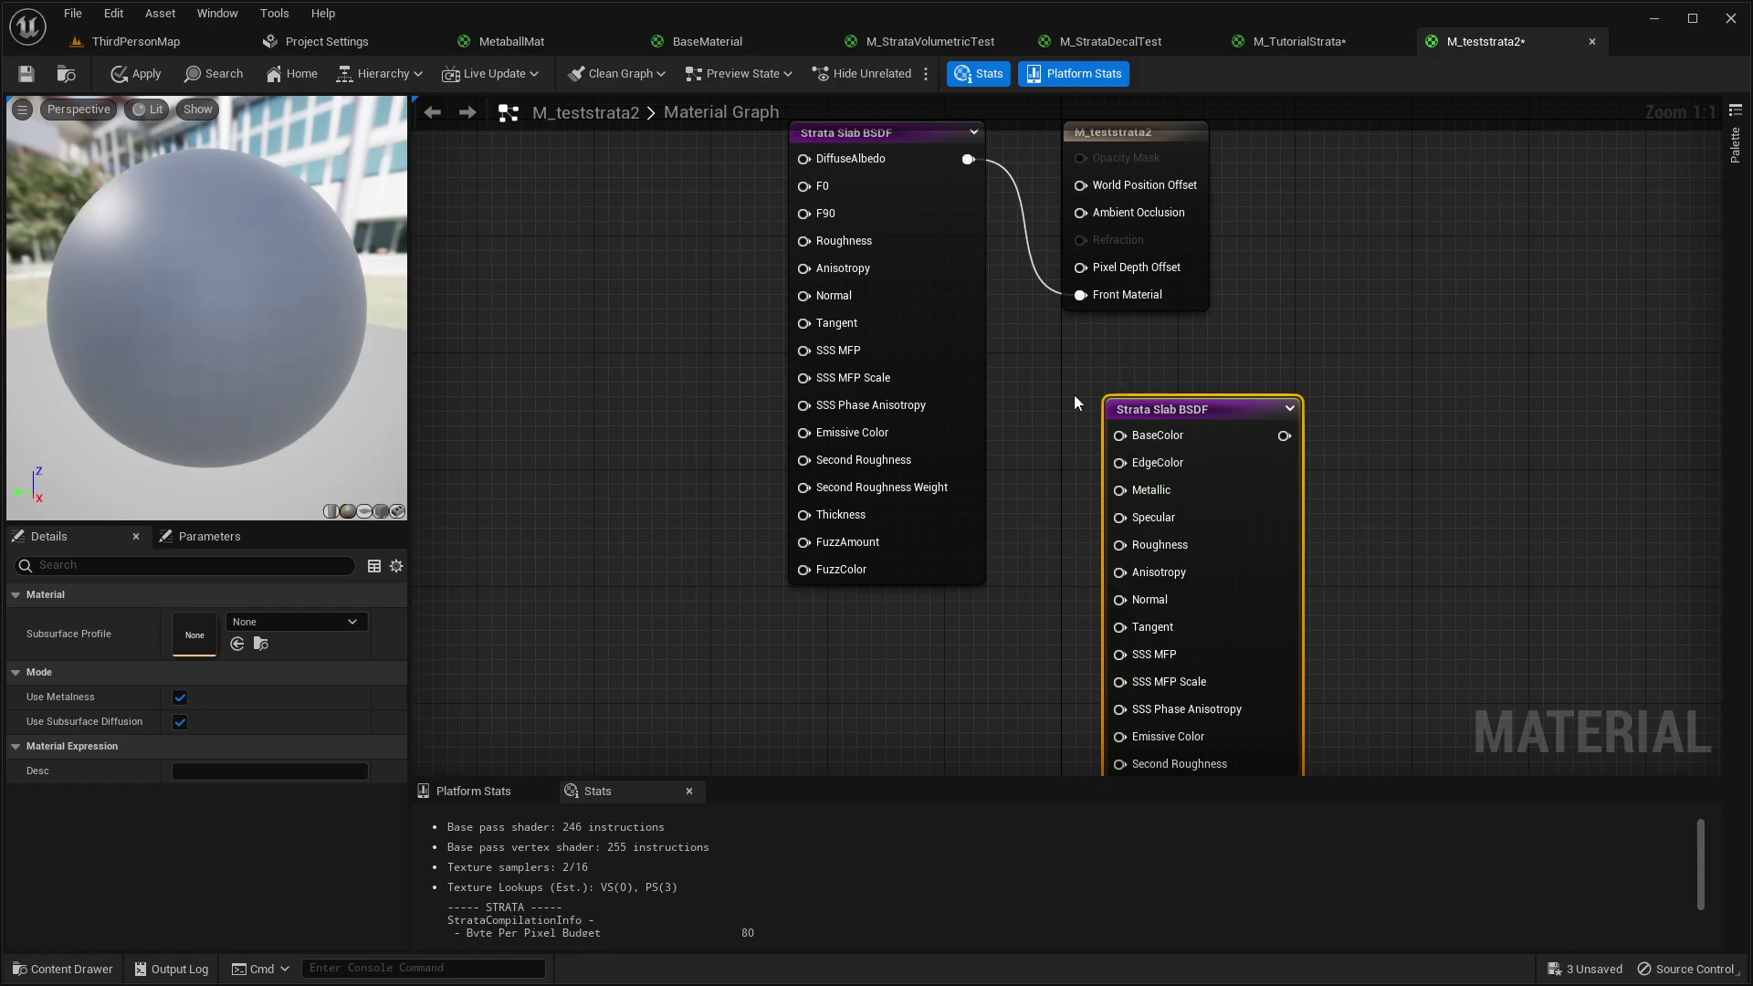
right_drag(1043, 432, 970, 249)
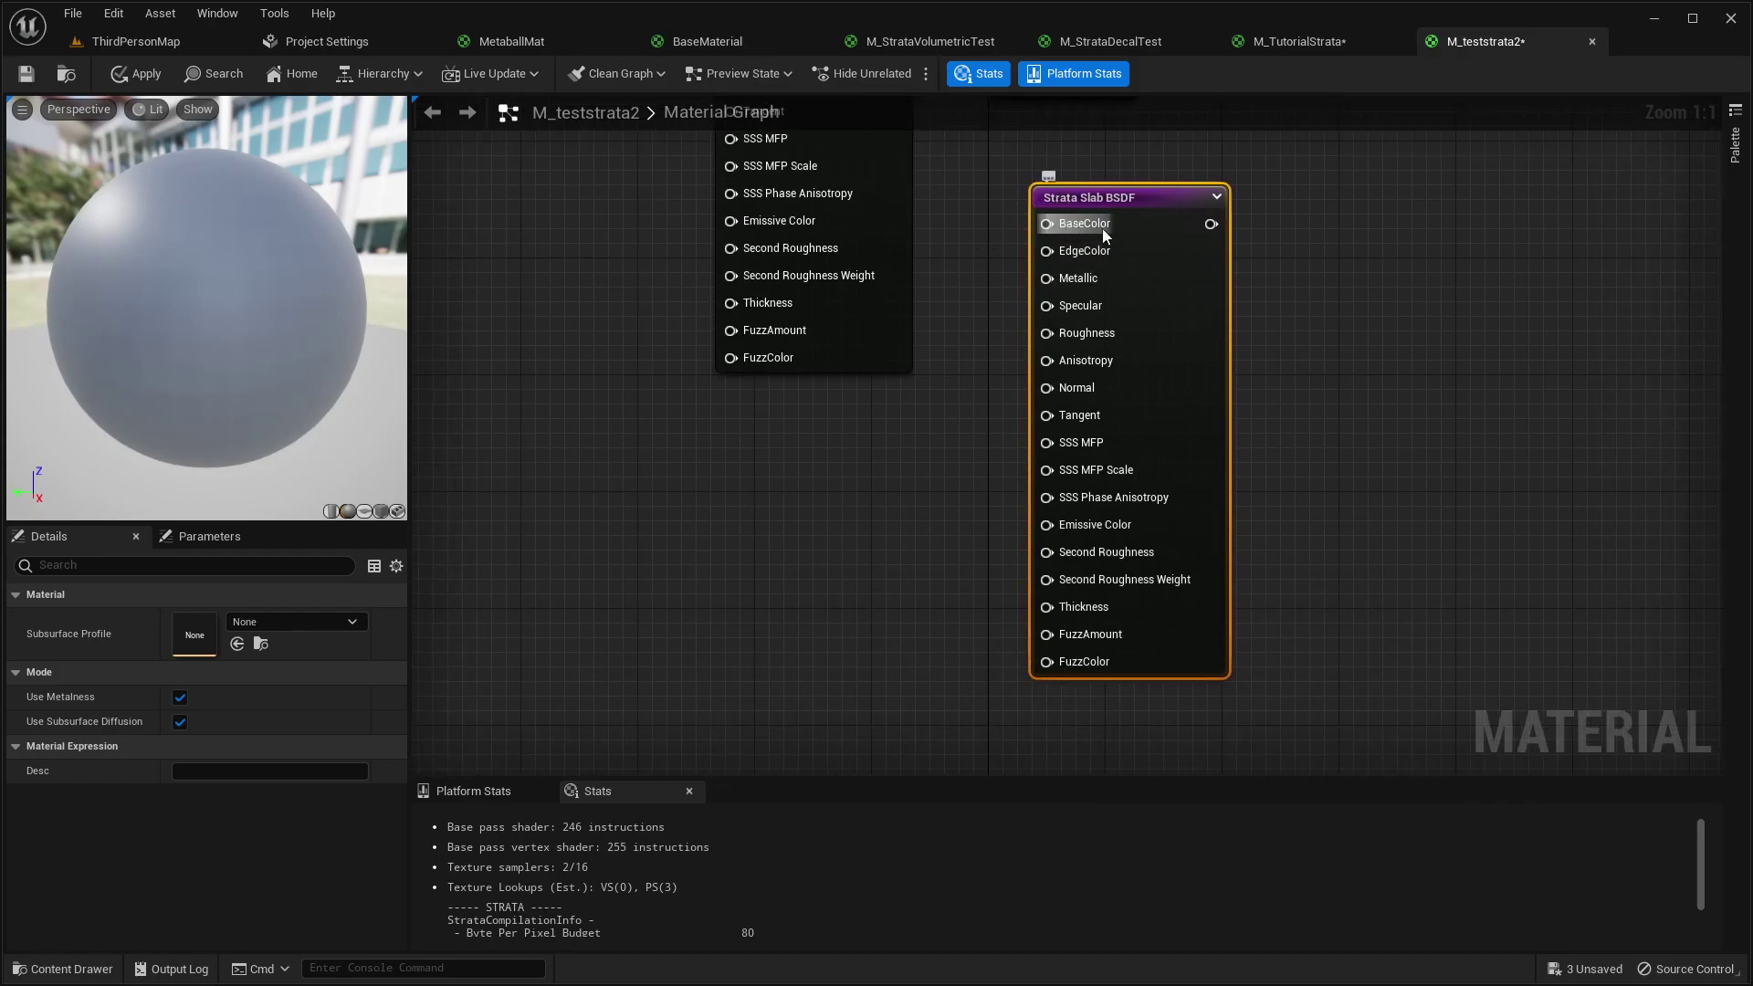
right_drag(1037, 217, 994, 523)
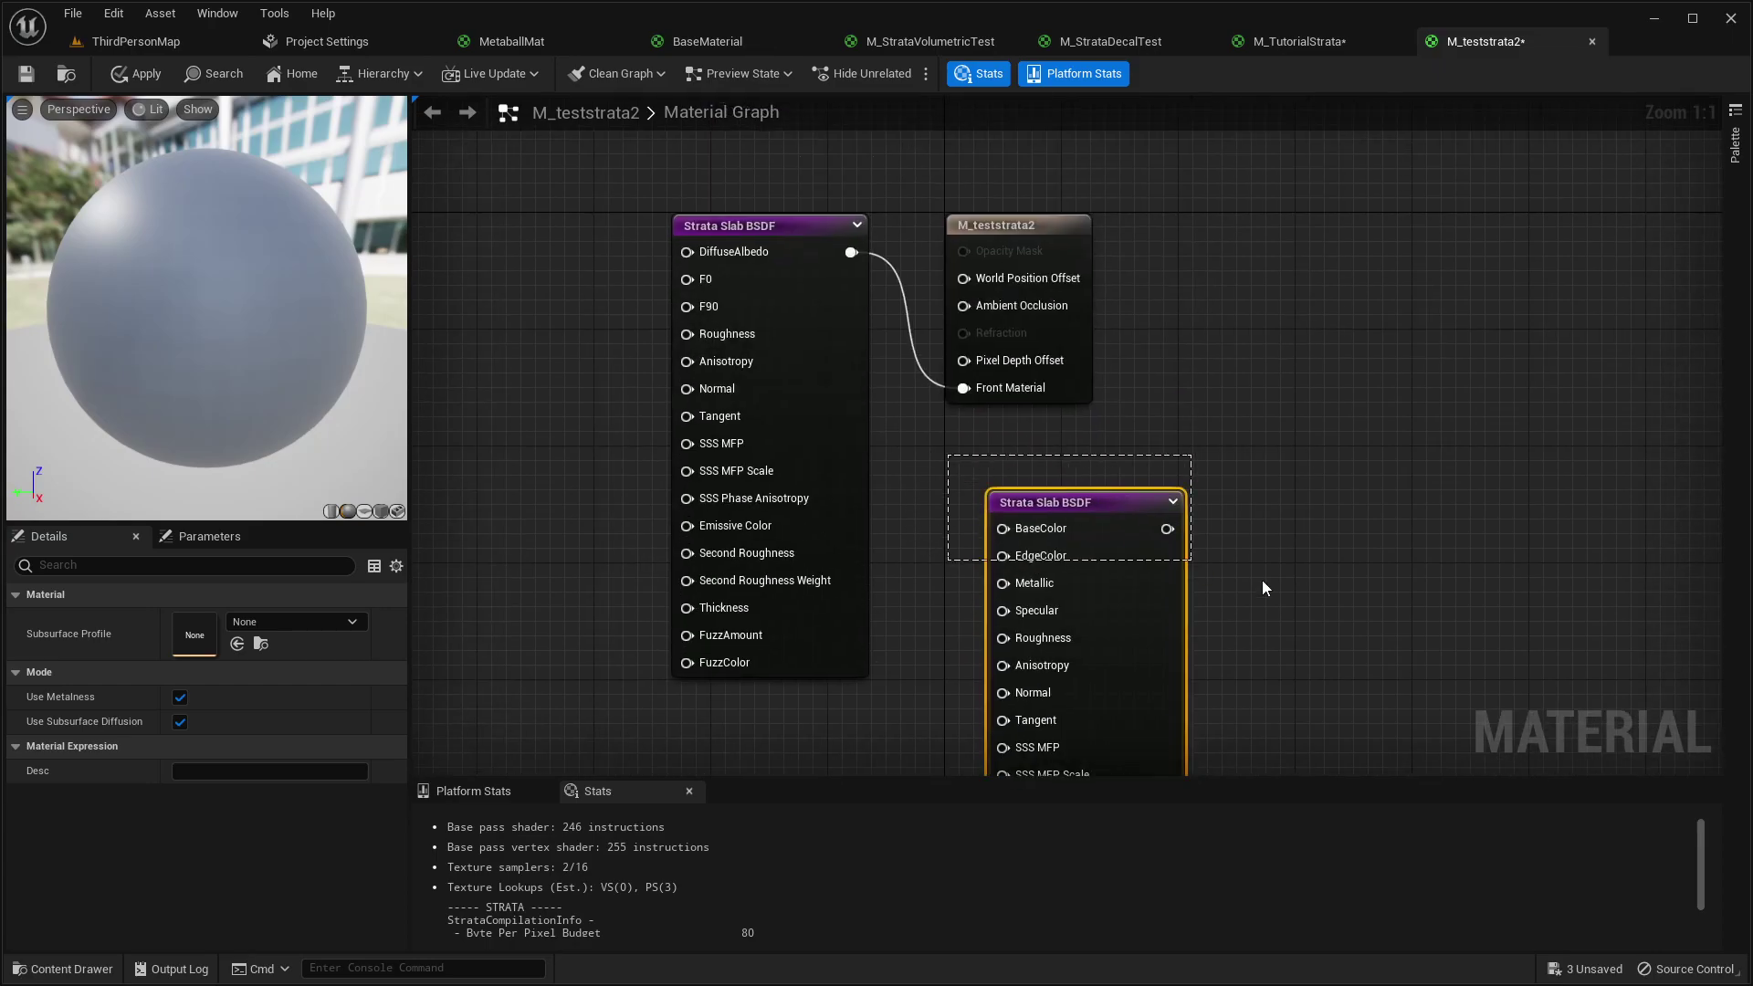
- Delete the newly added Strata Slab BSDF node from the M_teststrata2 graph
key(Delete)
click(862, 321)
right_drag(828, 345, 984, 380)
- Return to M_TutorialStrata and examine its domain, blend mode and shading model properties alongside the Front Material connection
click(1291, 42)
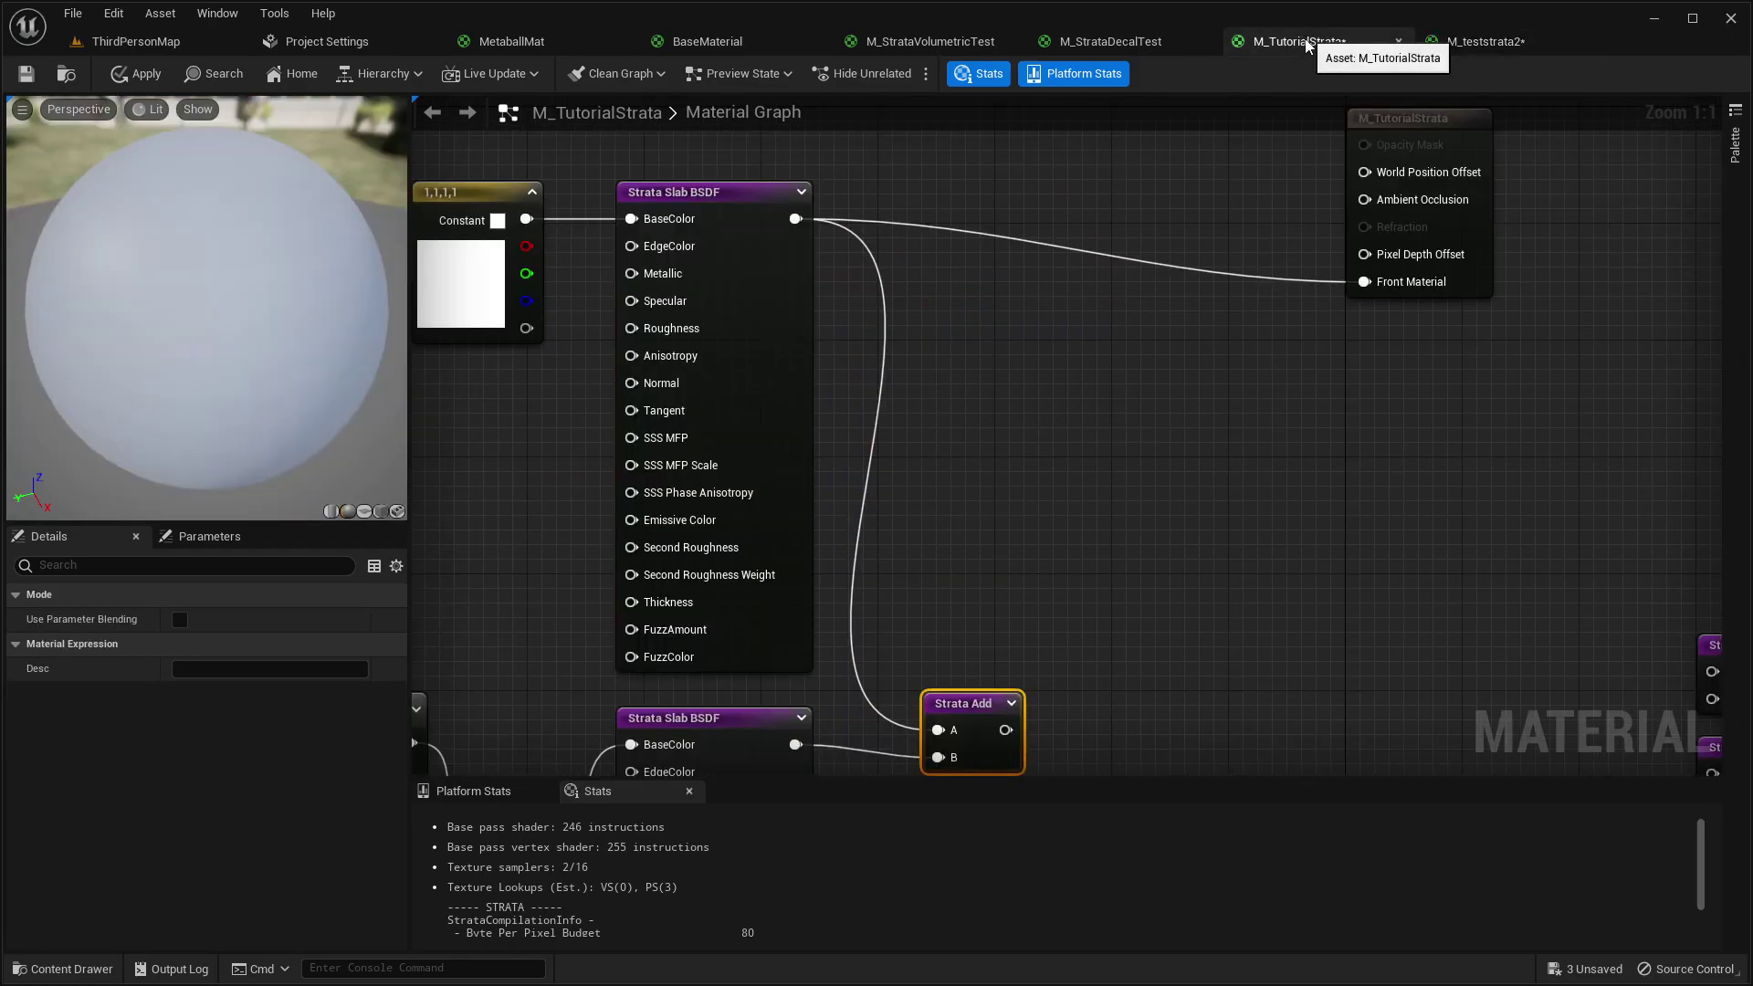
right_drag(1037, 435, 1126, 454)
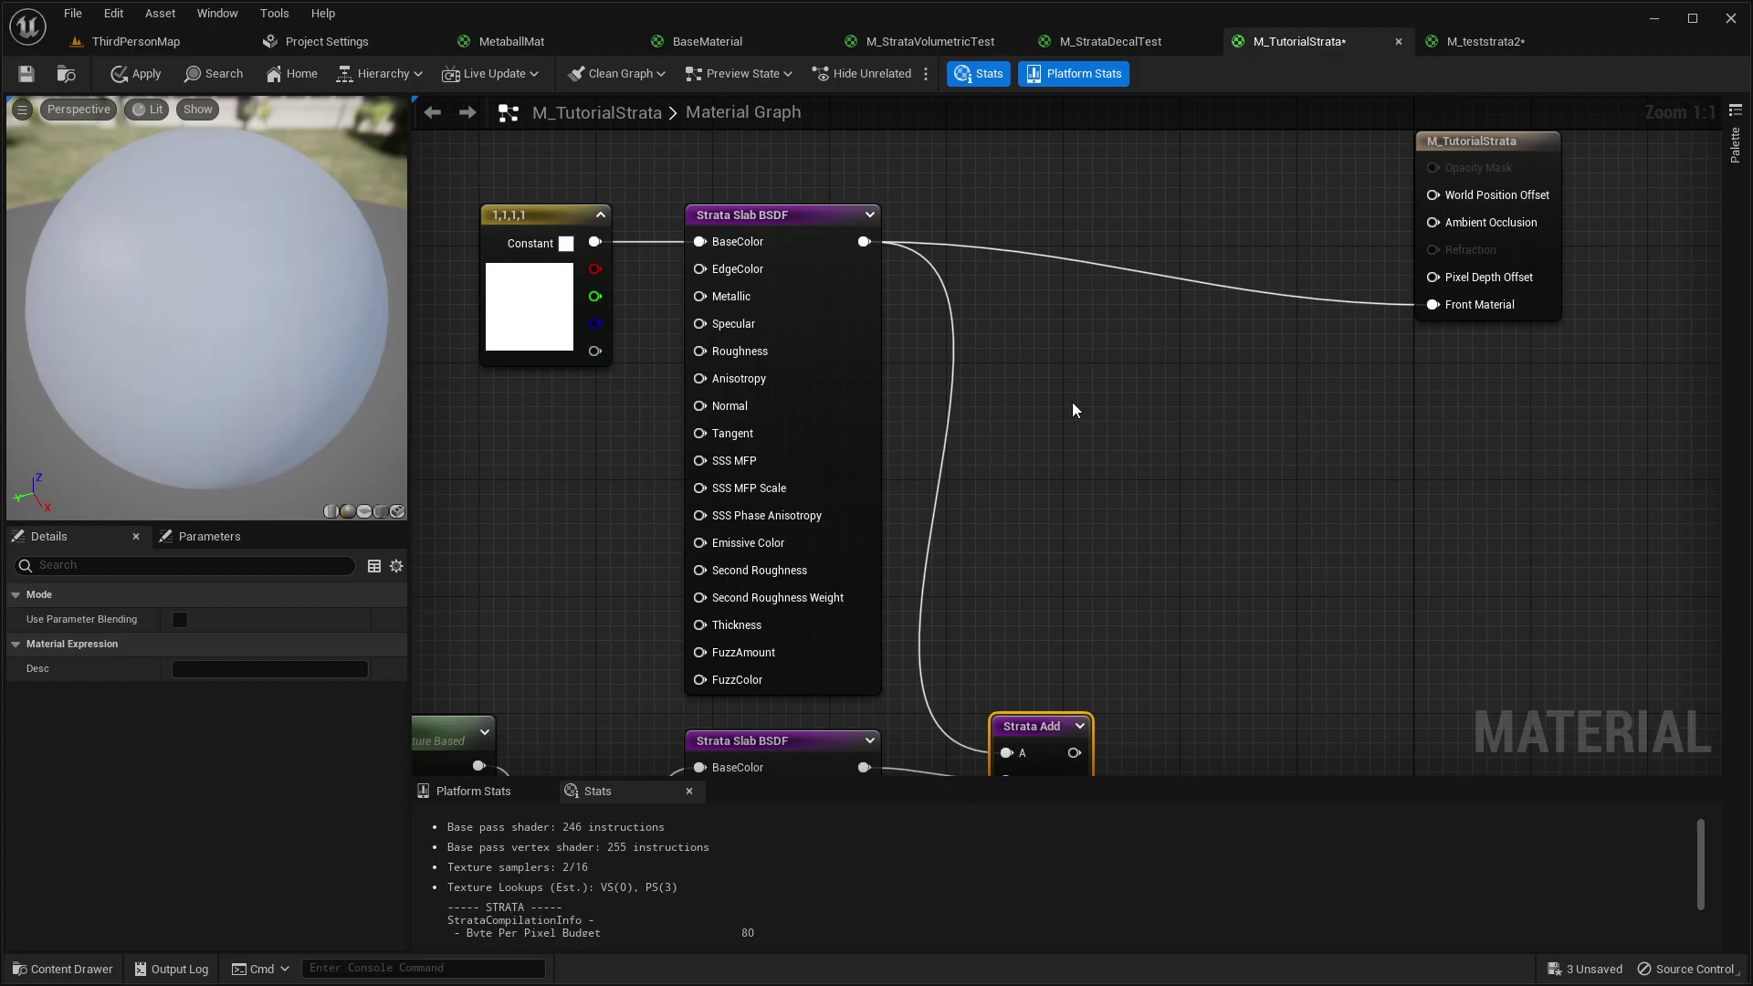
mouse_move(1176, 410)
right_down()
mouse_move(931, 295)
mouse_move(1169, 420)
right_up()
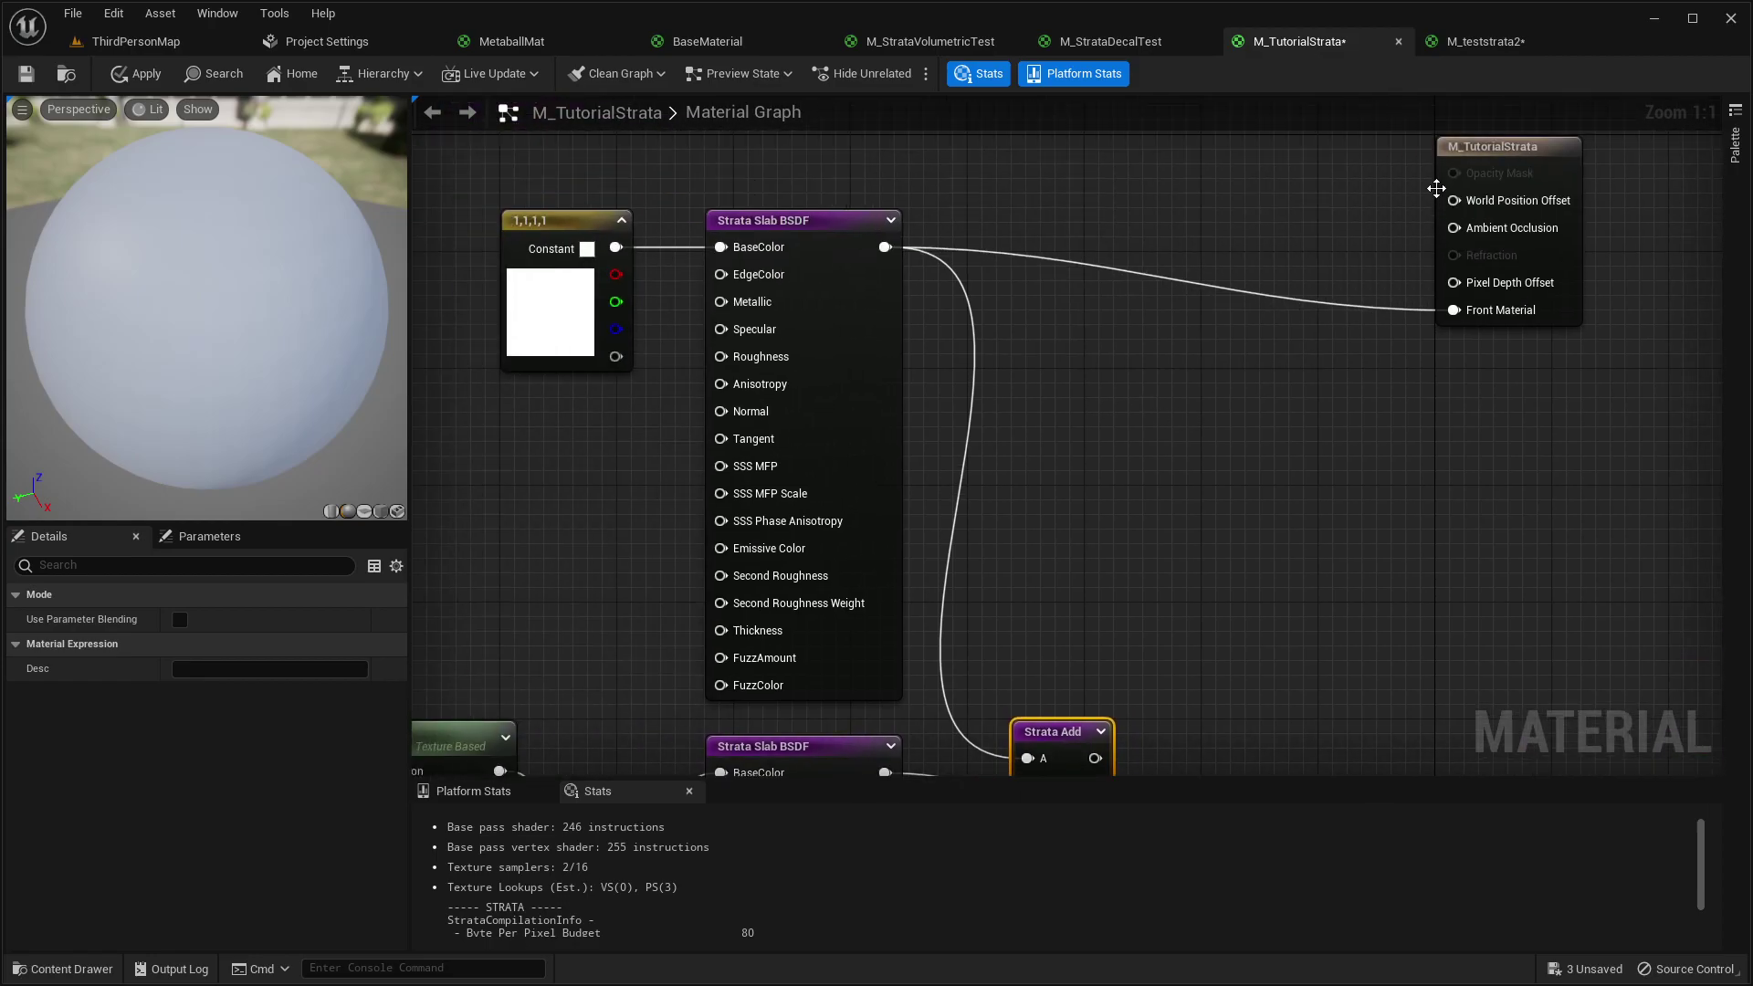
click(1178, 503)
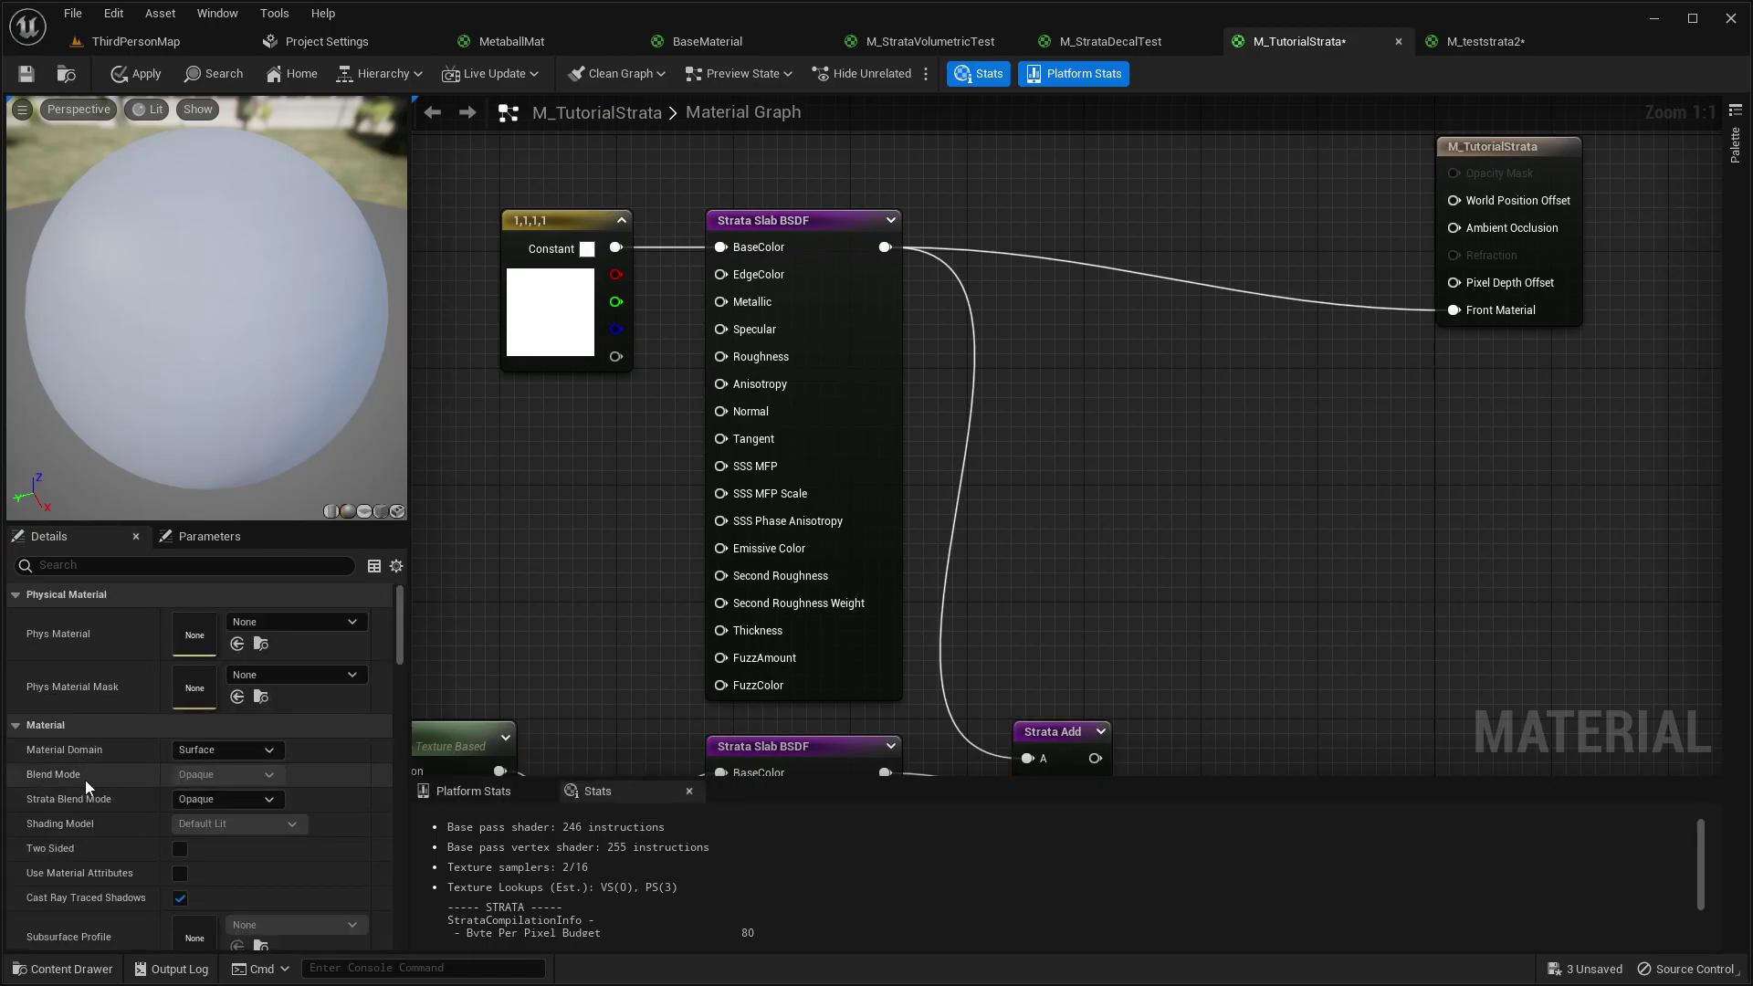
right_drag(1147, 529, 893, 524)
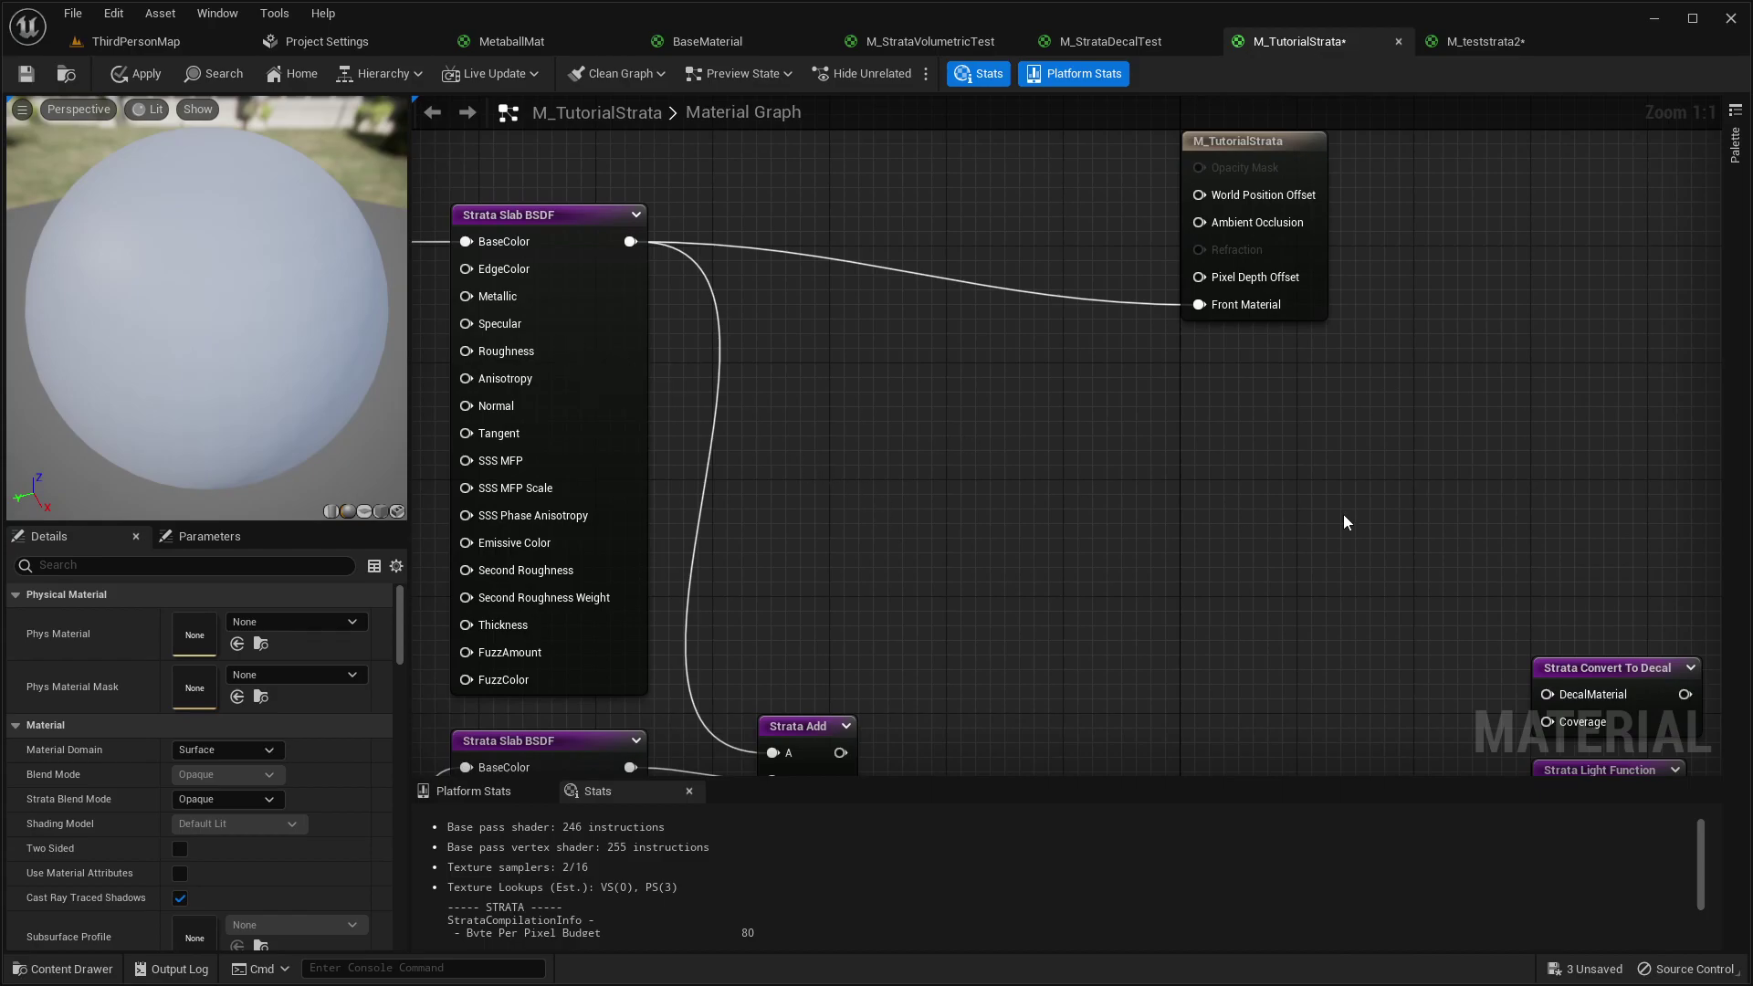
right_drag(1197, 519, 807, 335)
key(Home)
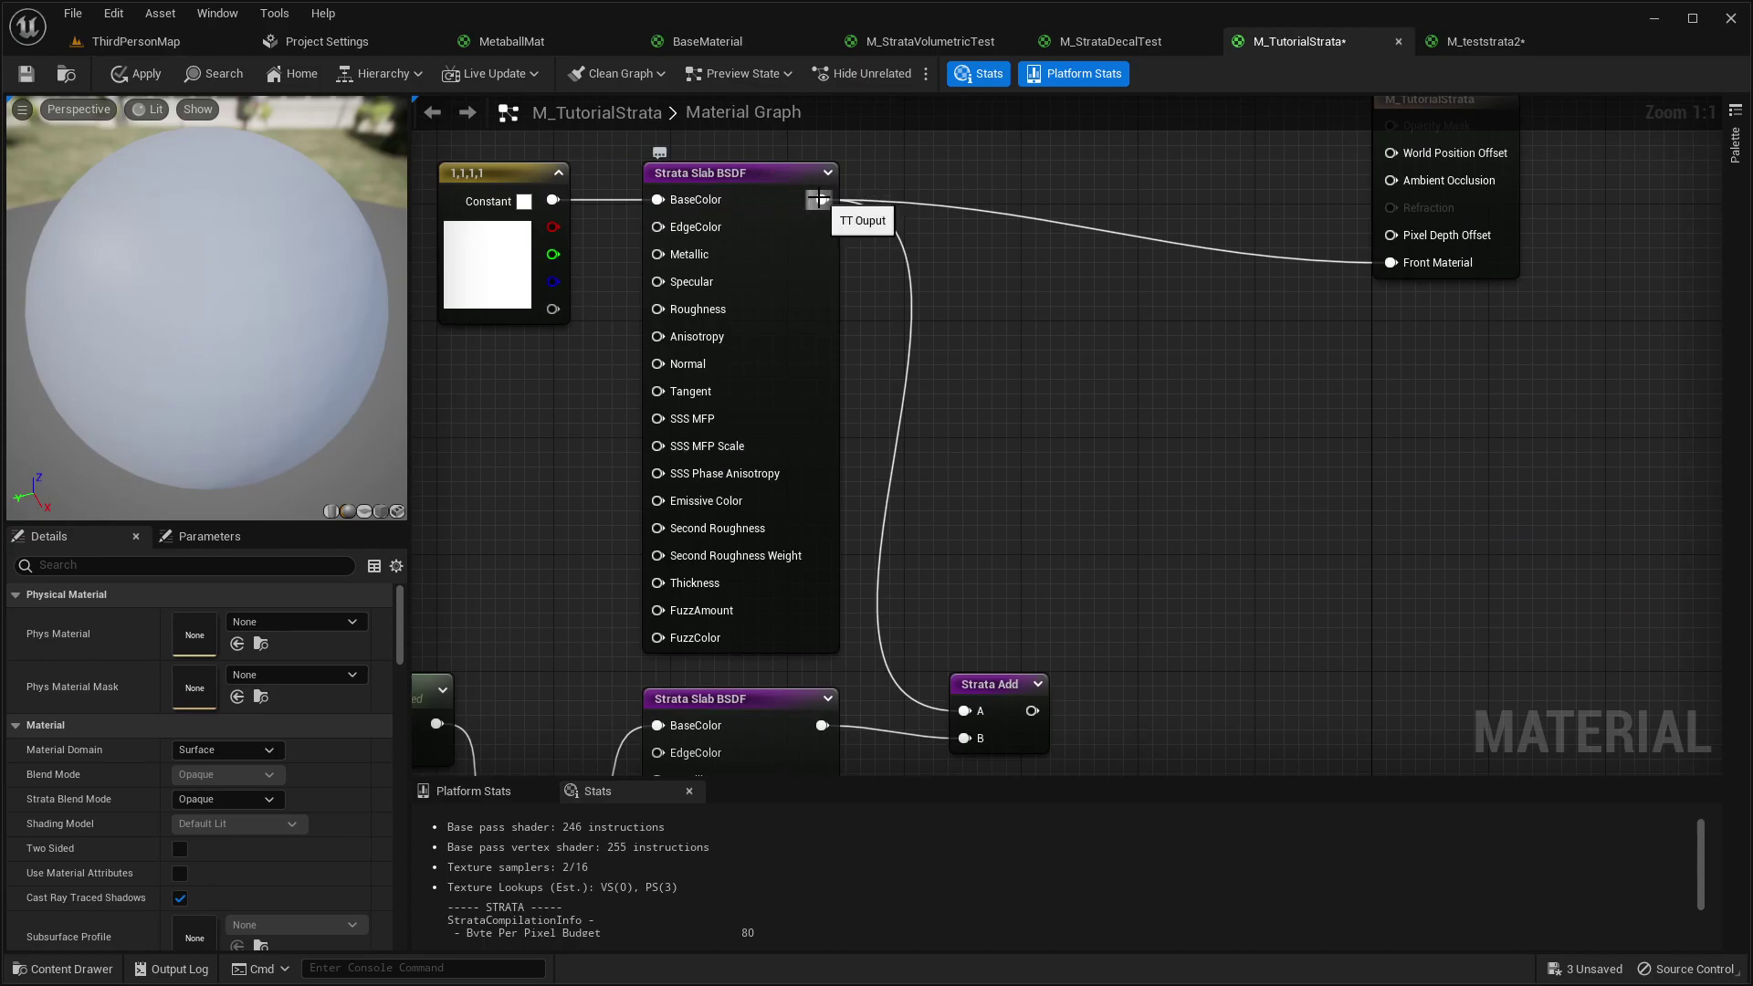
- Move the Strata Unlit BSDF node into the space between the first Strata Slab BSDF and the result node
right_drag(1323, 417, 626, 241)
drag(1442, 459, 567, 271)
right_drag(617, 279, 1333, 495)
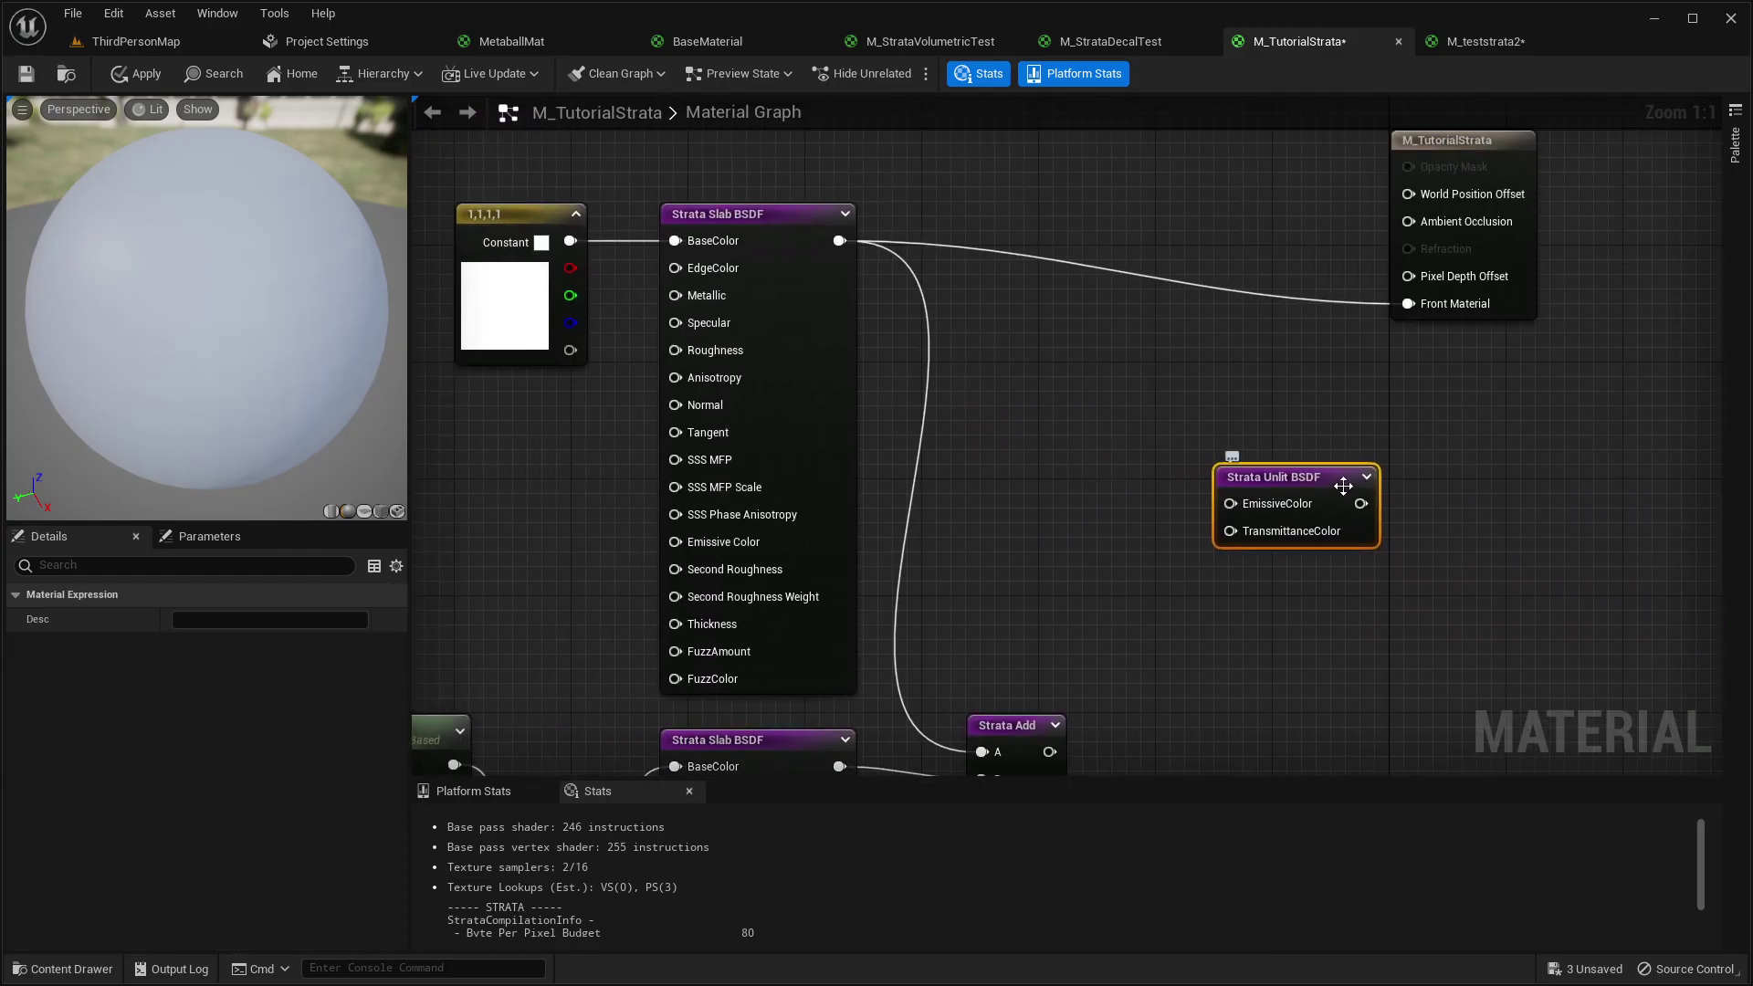
drag(1292, 475, 1072, 387)
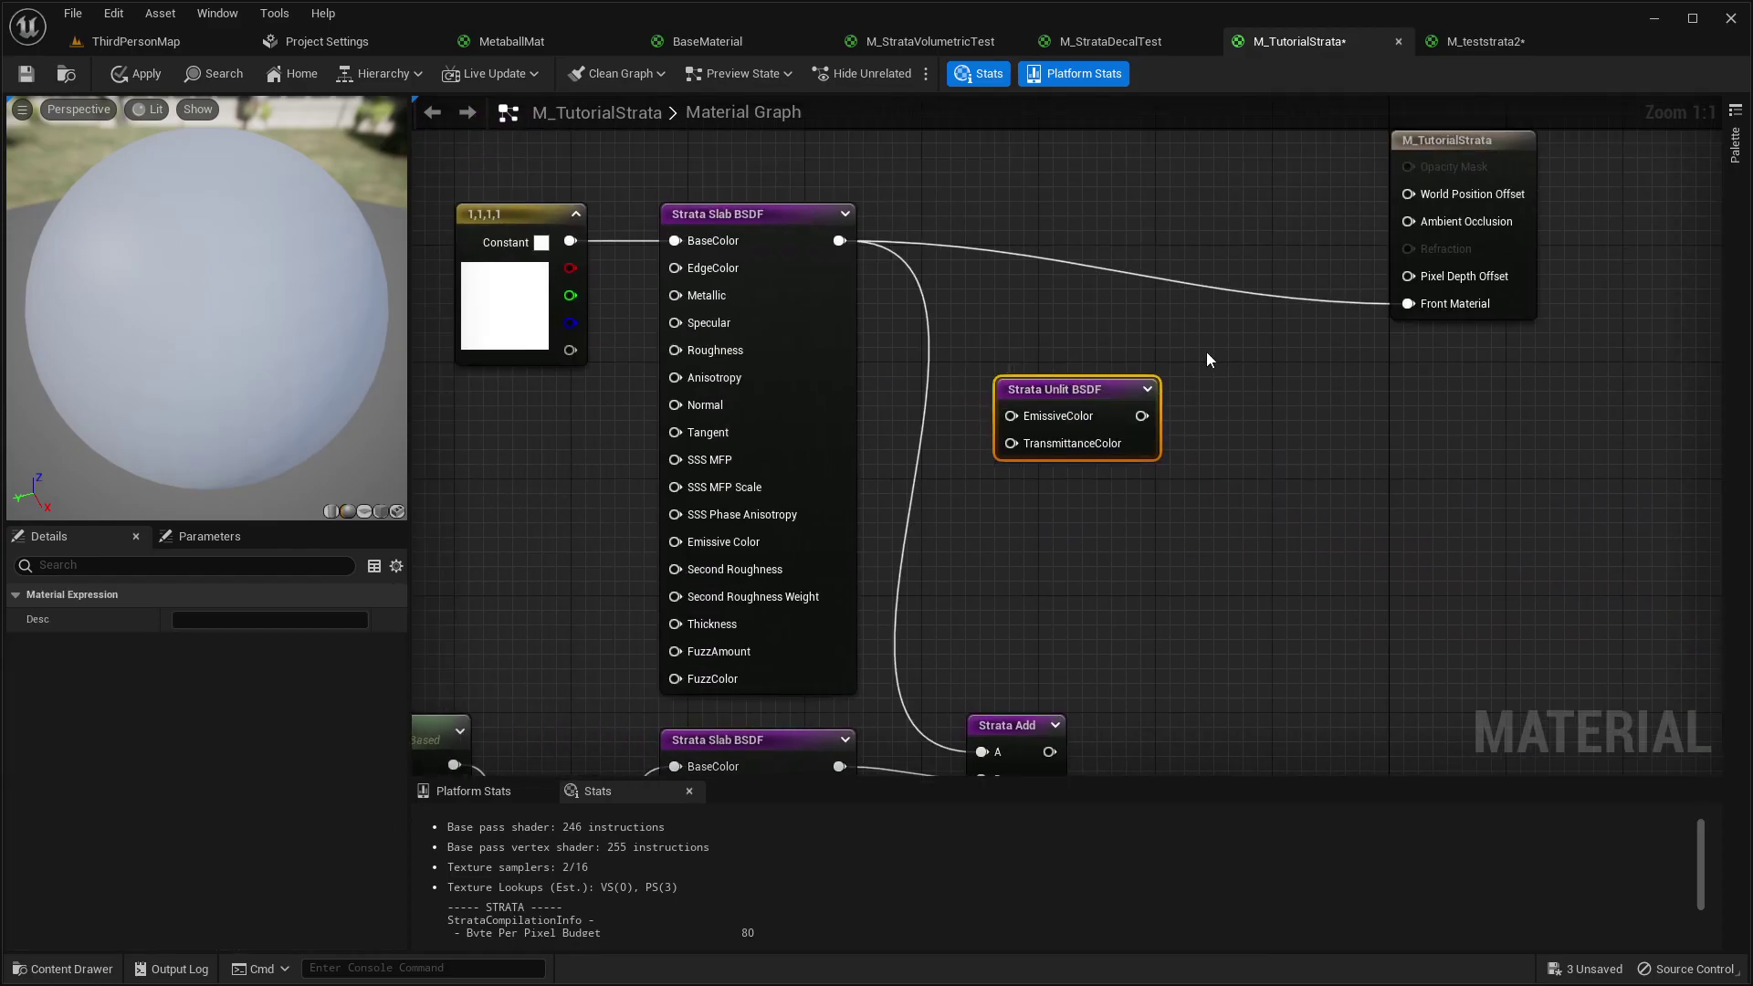
- Try the Strata Unlit BSDF on Front Material, view the material's properties, and reconnect the first Strata Slab BSDF
drag(1142, 415, 1408, 306)
click(1436, 143)
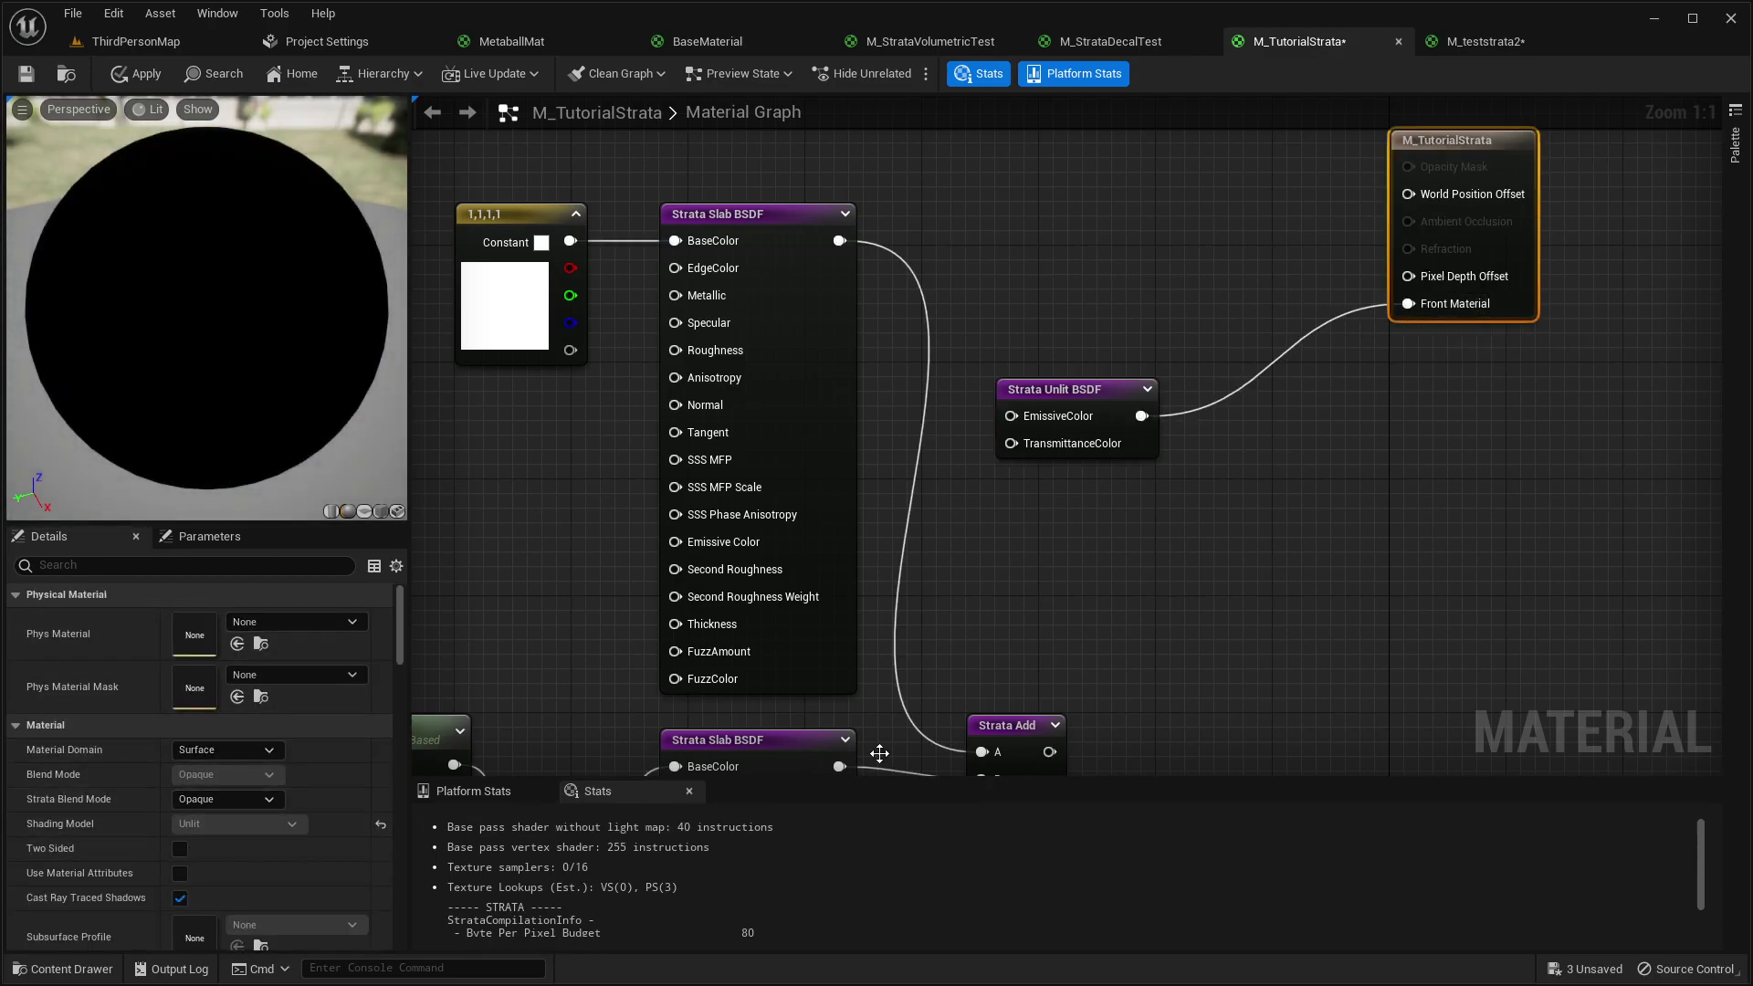
drag(839, 240, 1422, 307)
- Move the Strata Convert To Decal node below the result node, beside the Strata Unlit BSDF
right_drag(1468, 538, 819, 351)
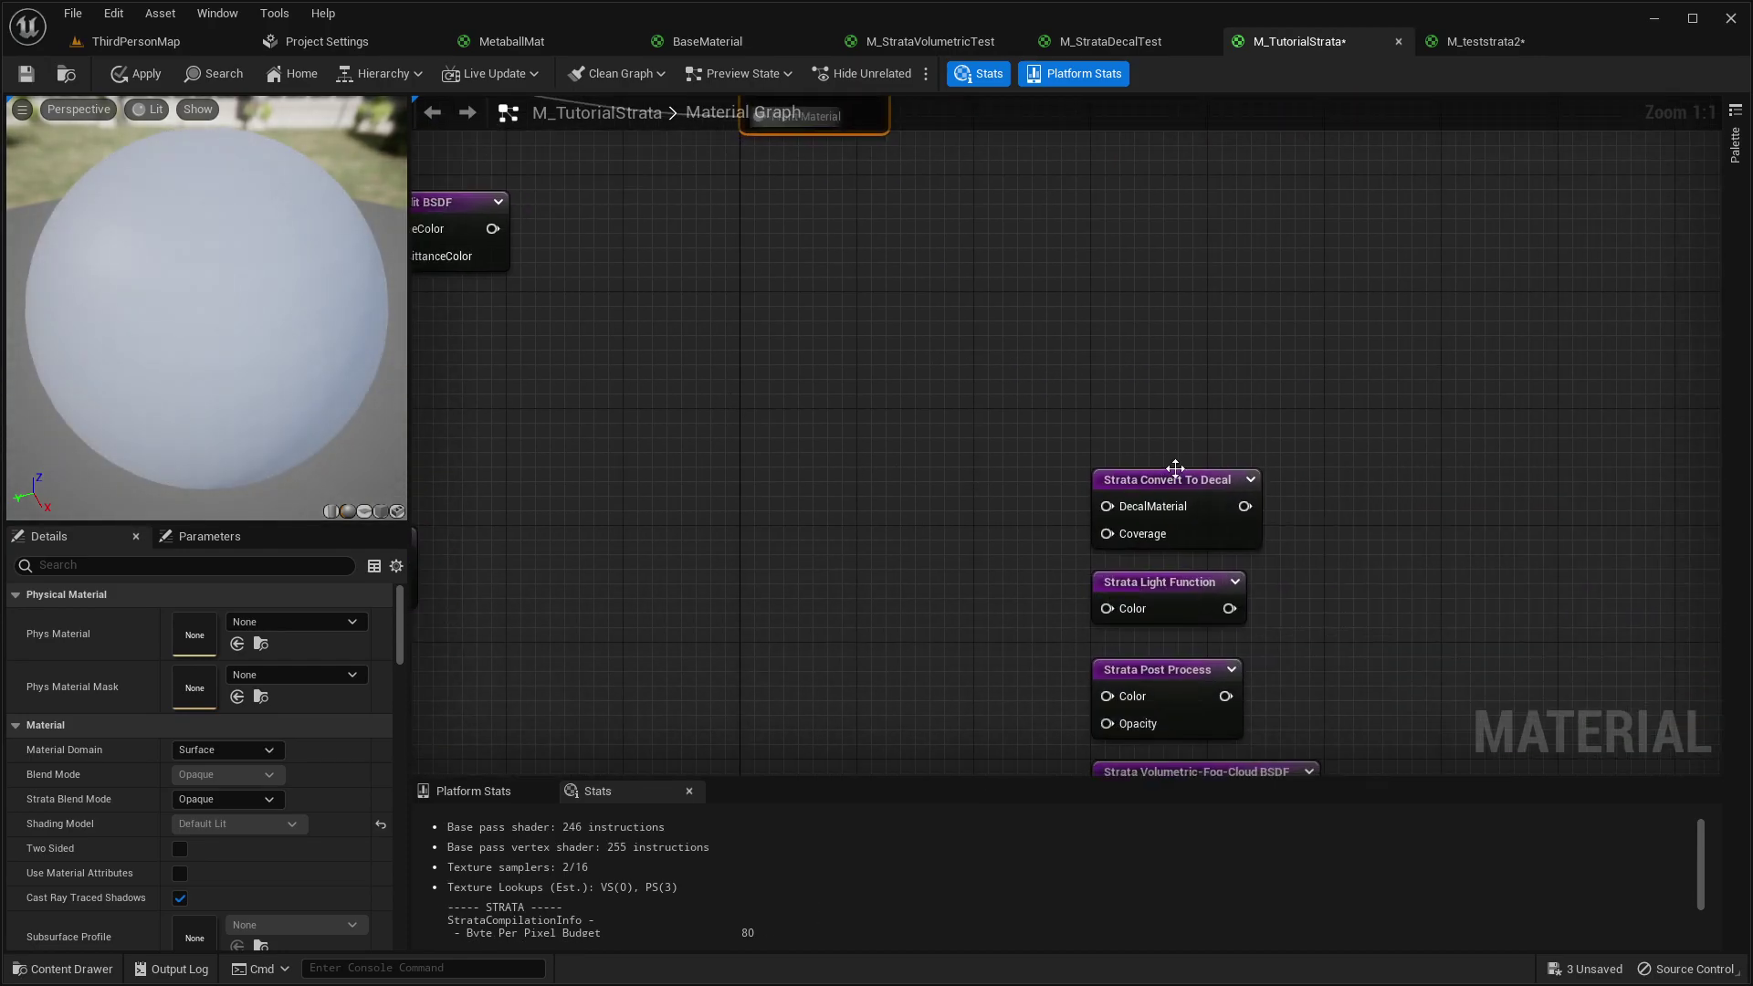
drag(1203, 490, 702, 310)
right_drag(786, 325, 1214, 473)
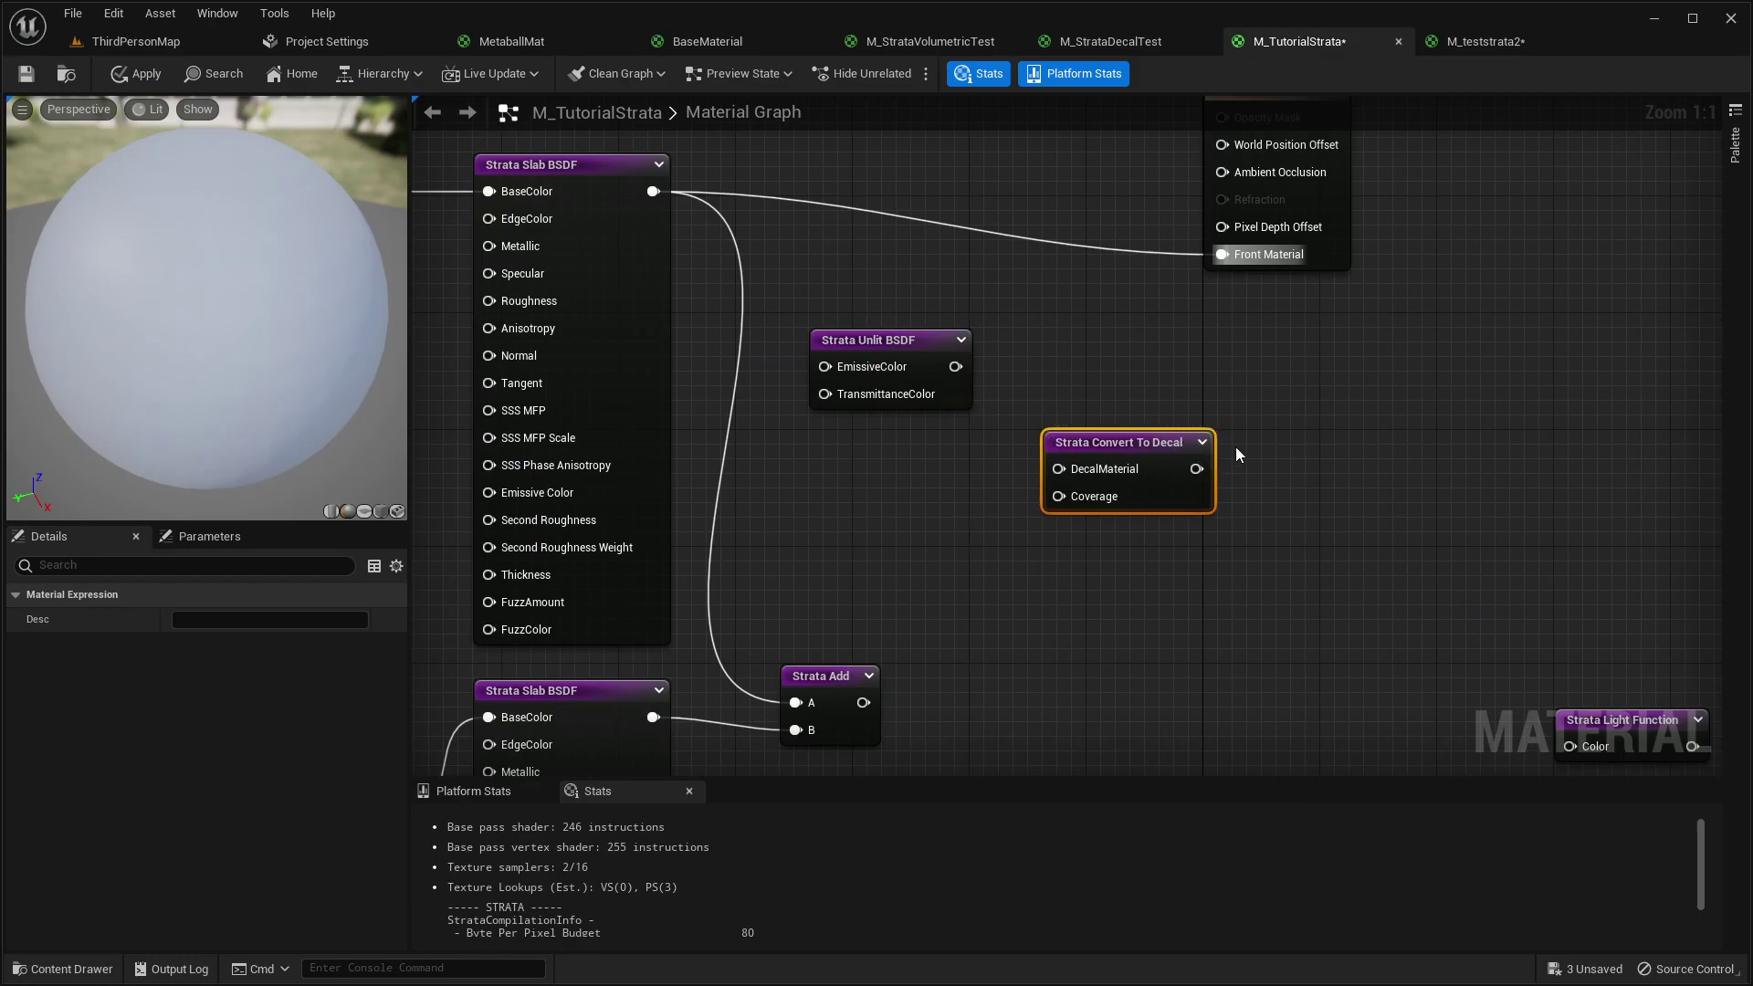
- Connect the first Strata Slab BSDF to DecalMaterial and Strata Convert To Decal to Front Material, and check the material's properties
drag(1208, 469, 1224, 255)
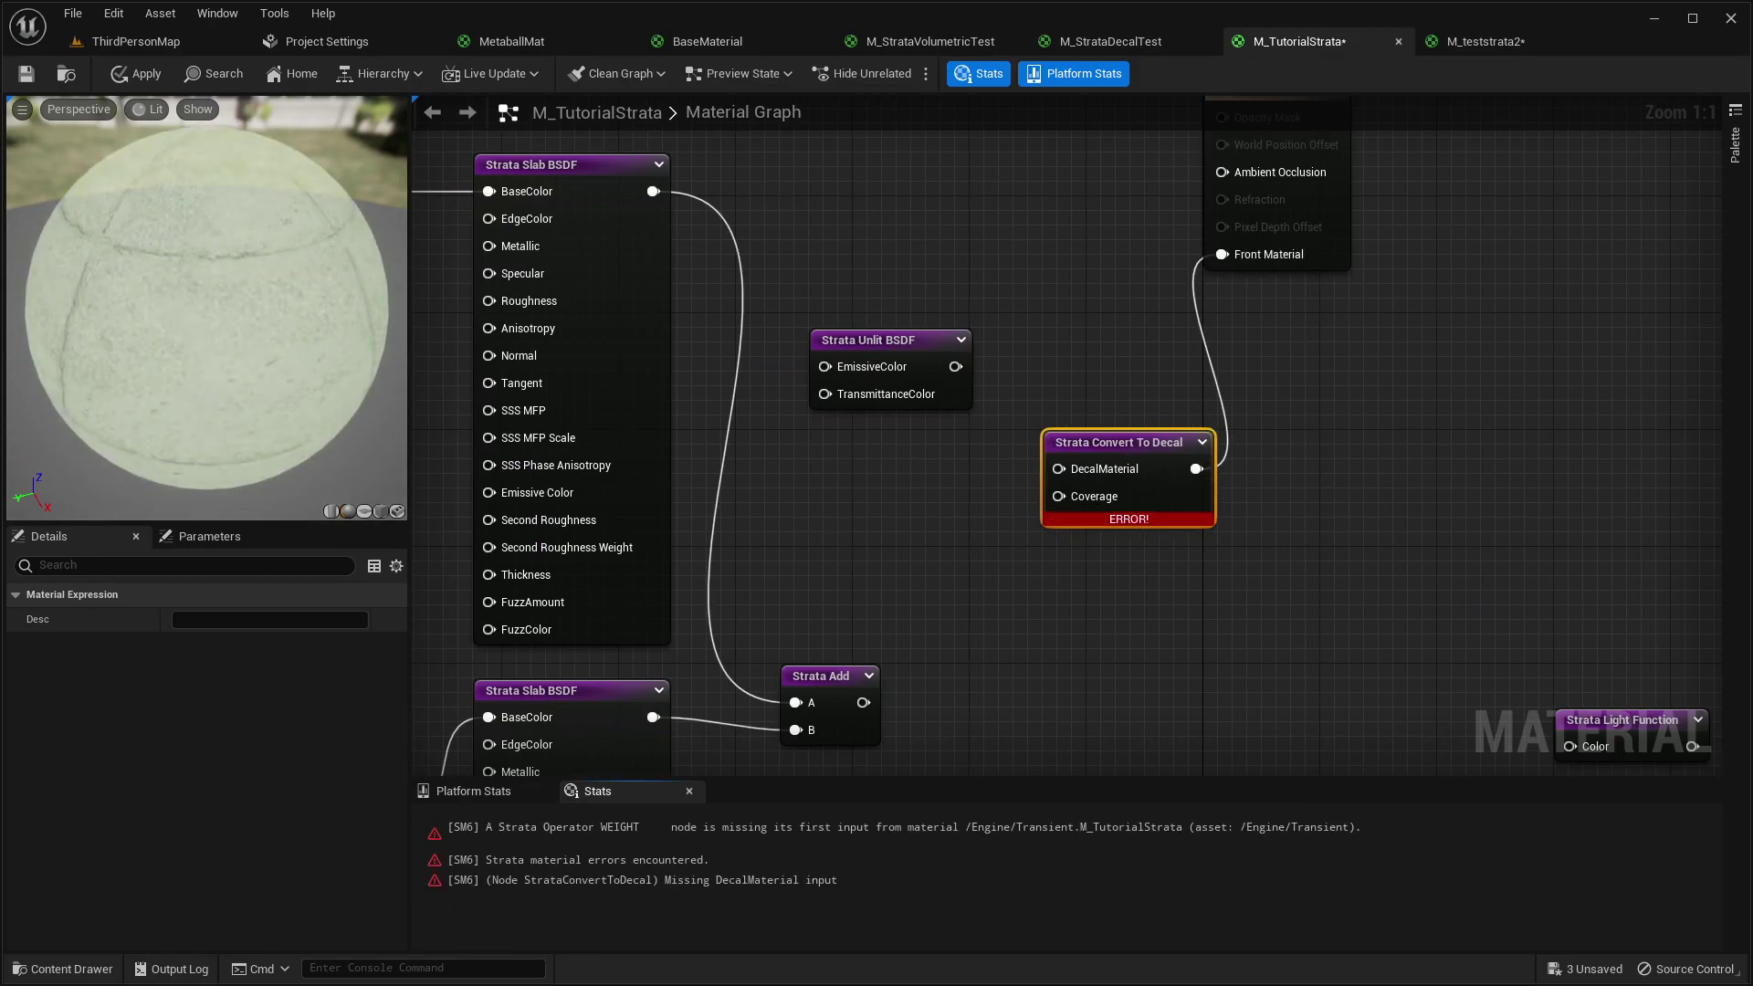
drag(652, 191, 1059, 468)
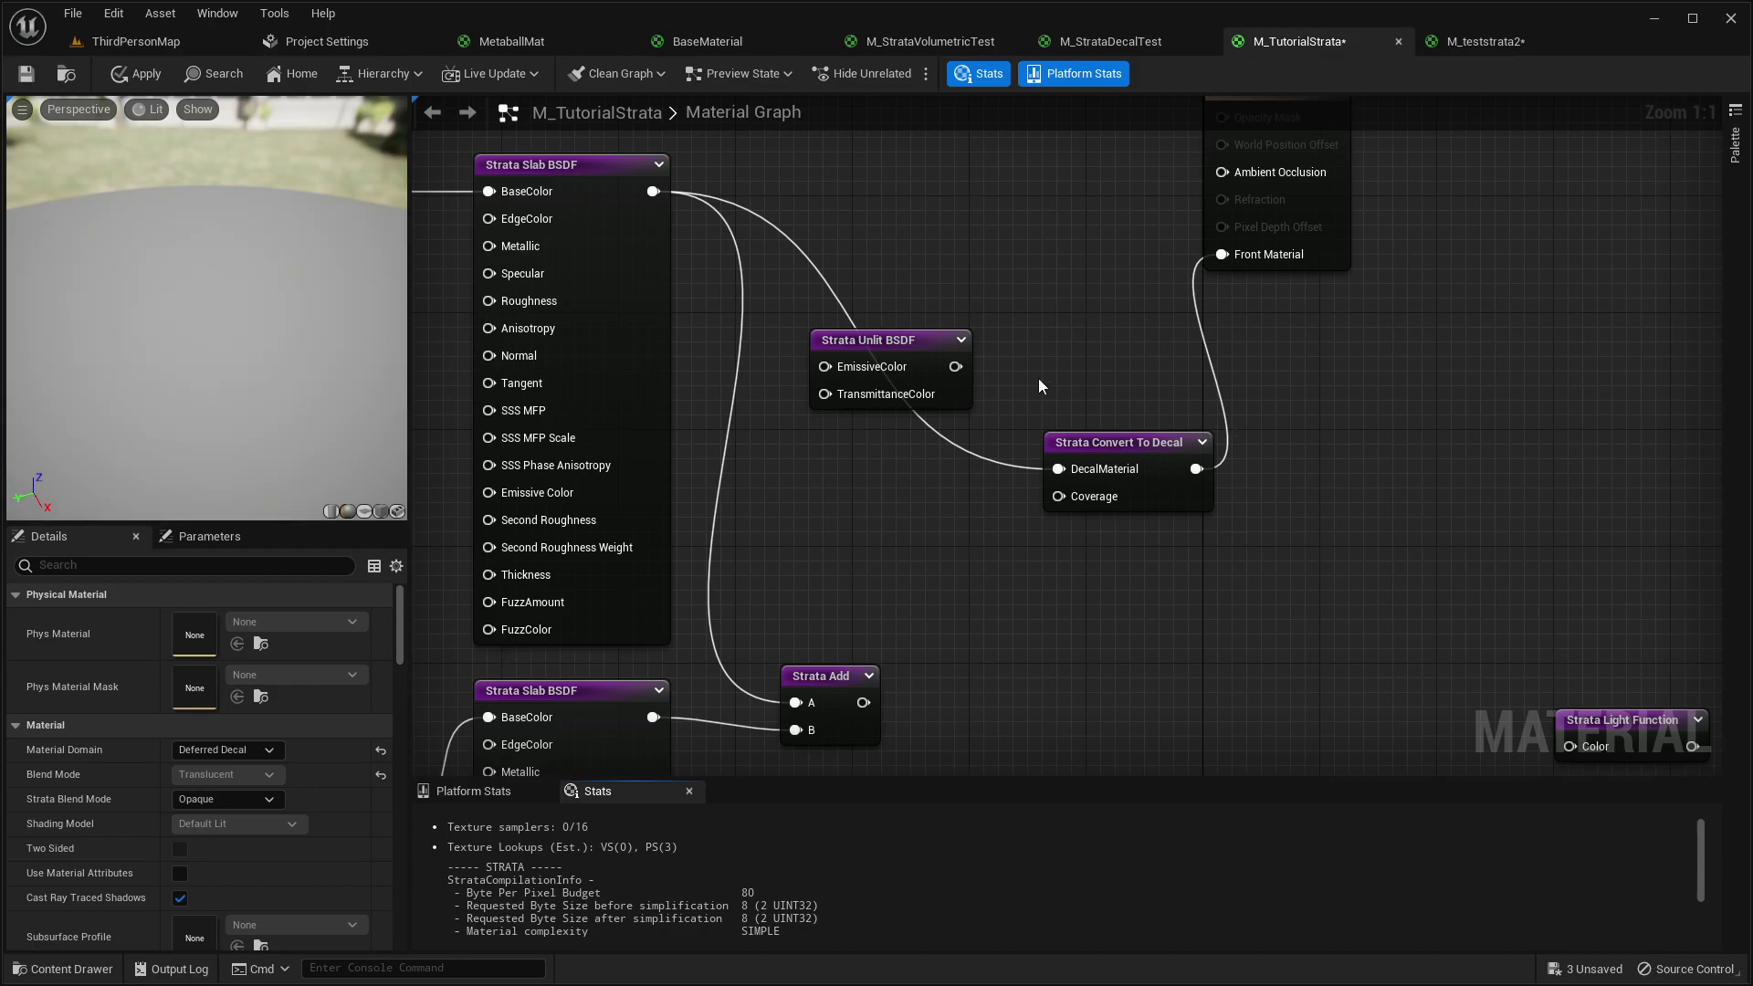
scroll(1125, 364, down, 2)
scroll(940, 276, up, 2)
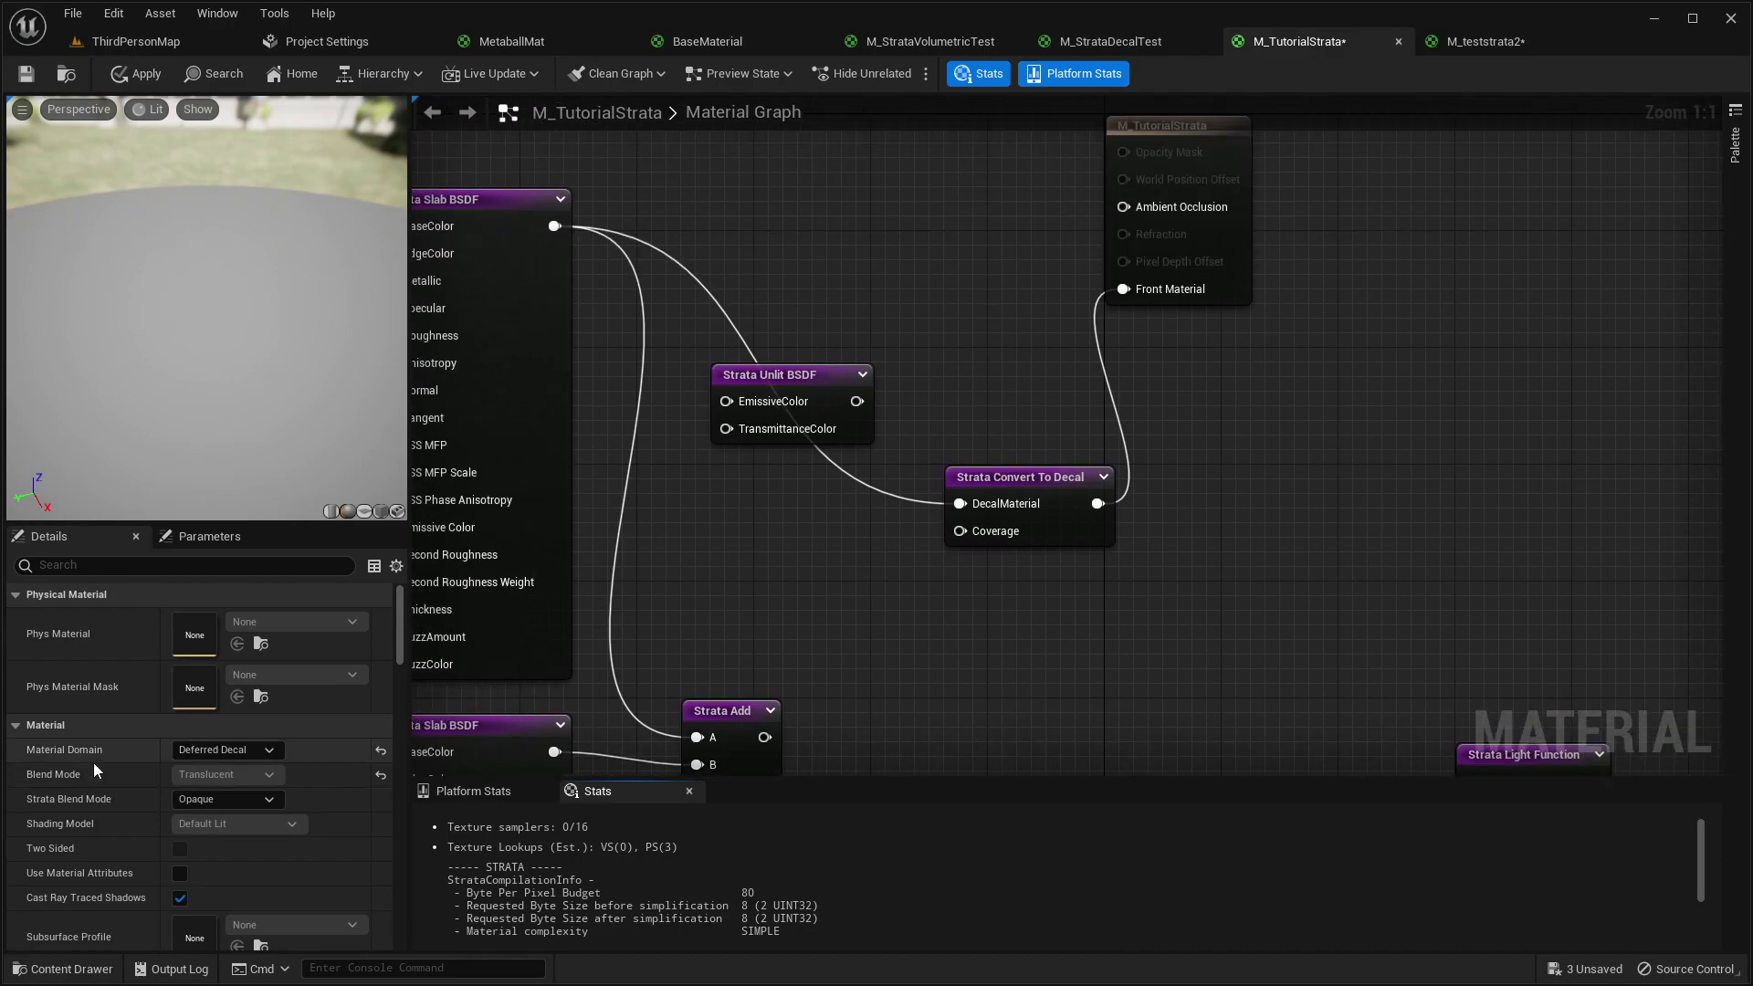
click(970, 475)
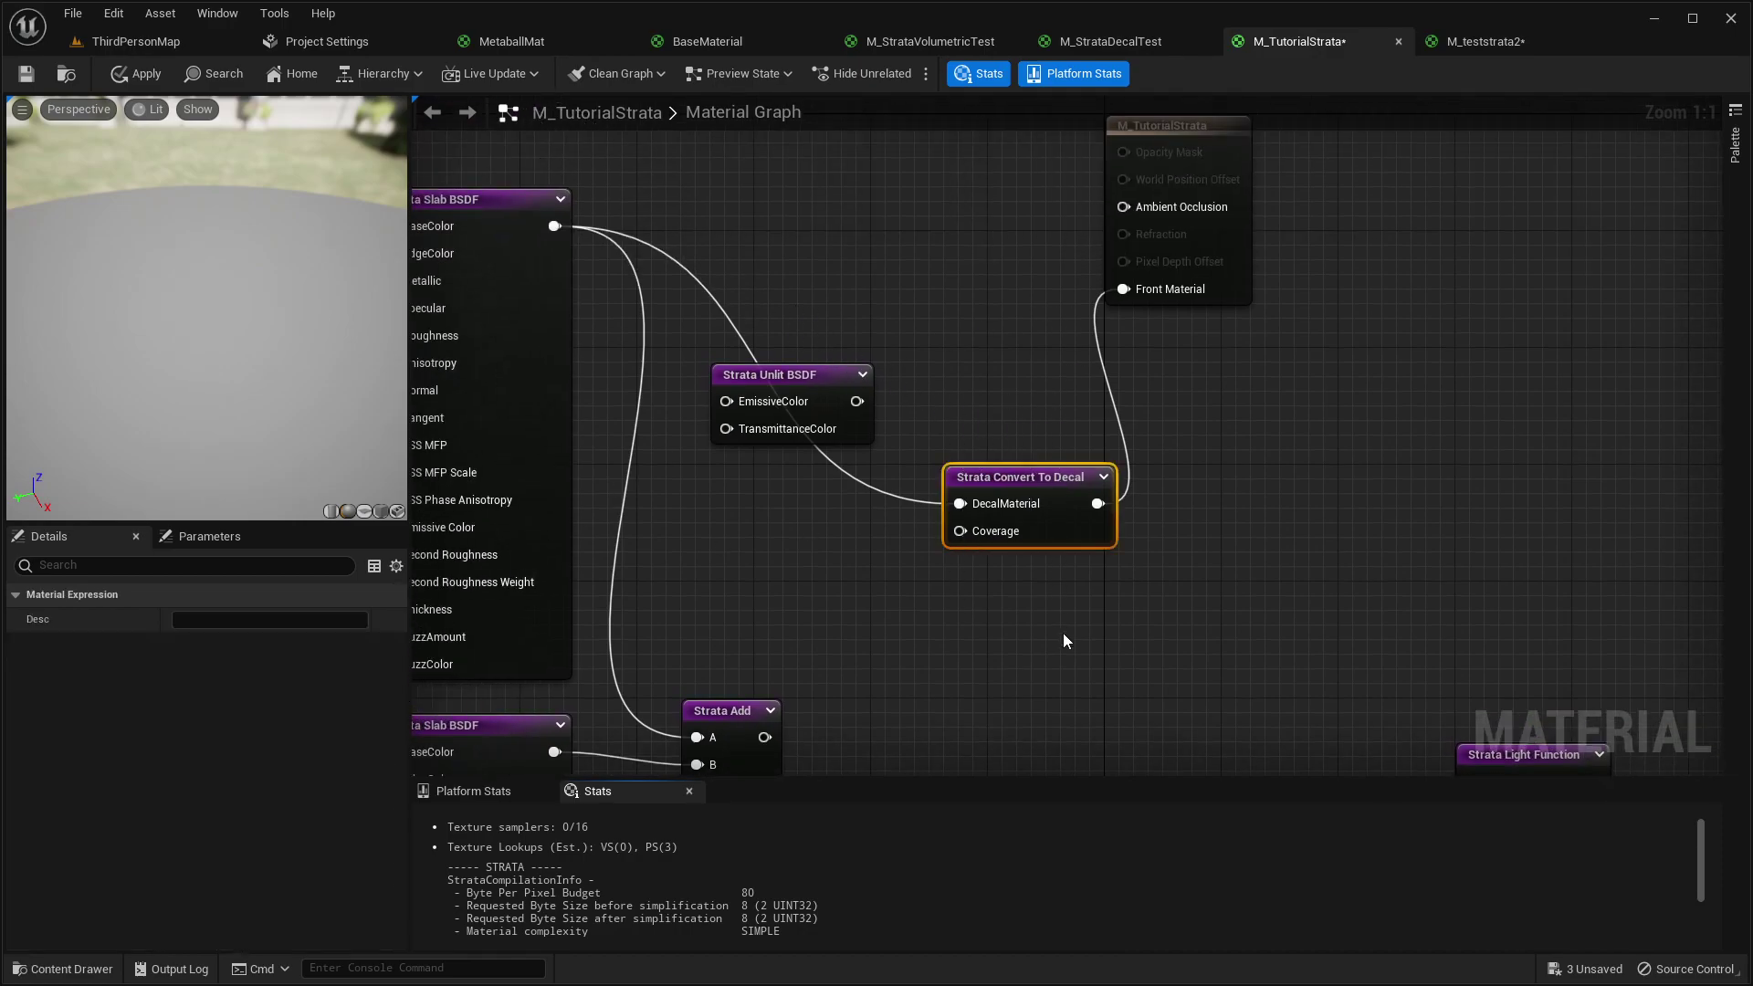
- Examine the Strata Light Function, Strata Post Process and Strata Volumetric-Fog-Cloud BSDF nodes
right_drag(1061, 626, 1282, 408)
right_drag(1207, 347, 937, 456)
right_drag(1123, 575, 767, 227)
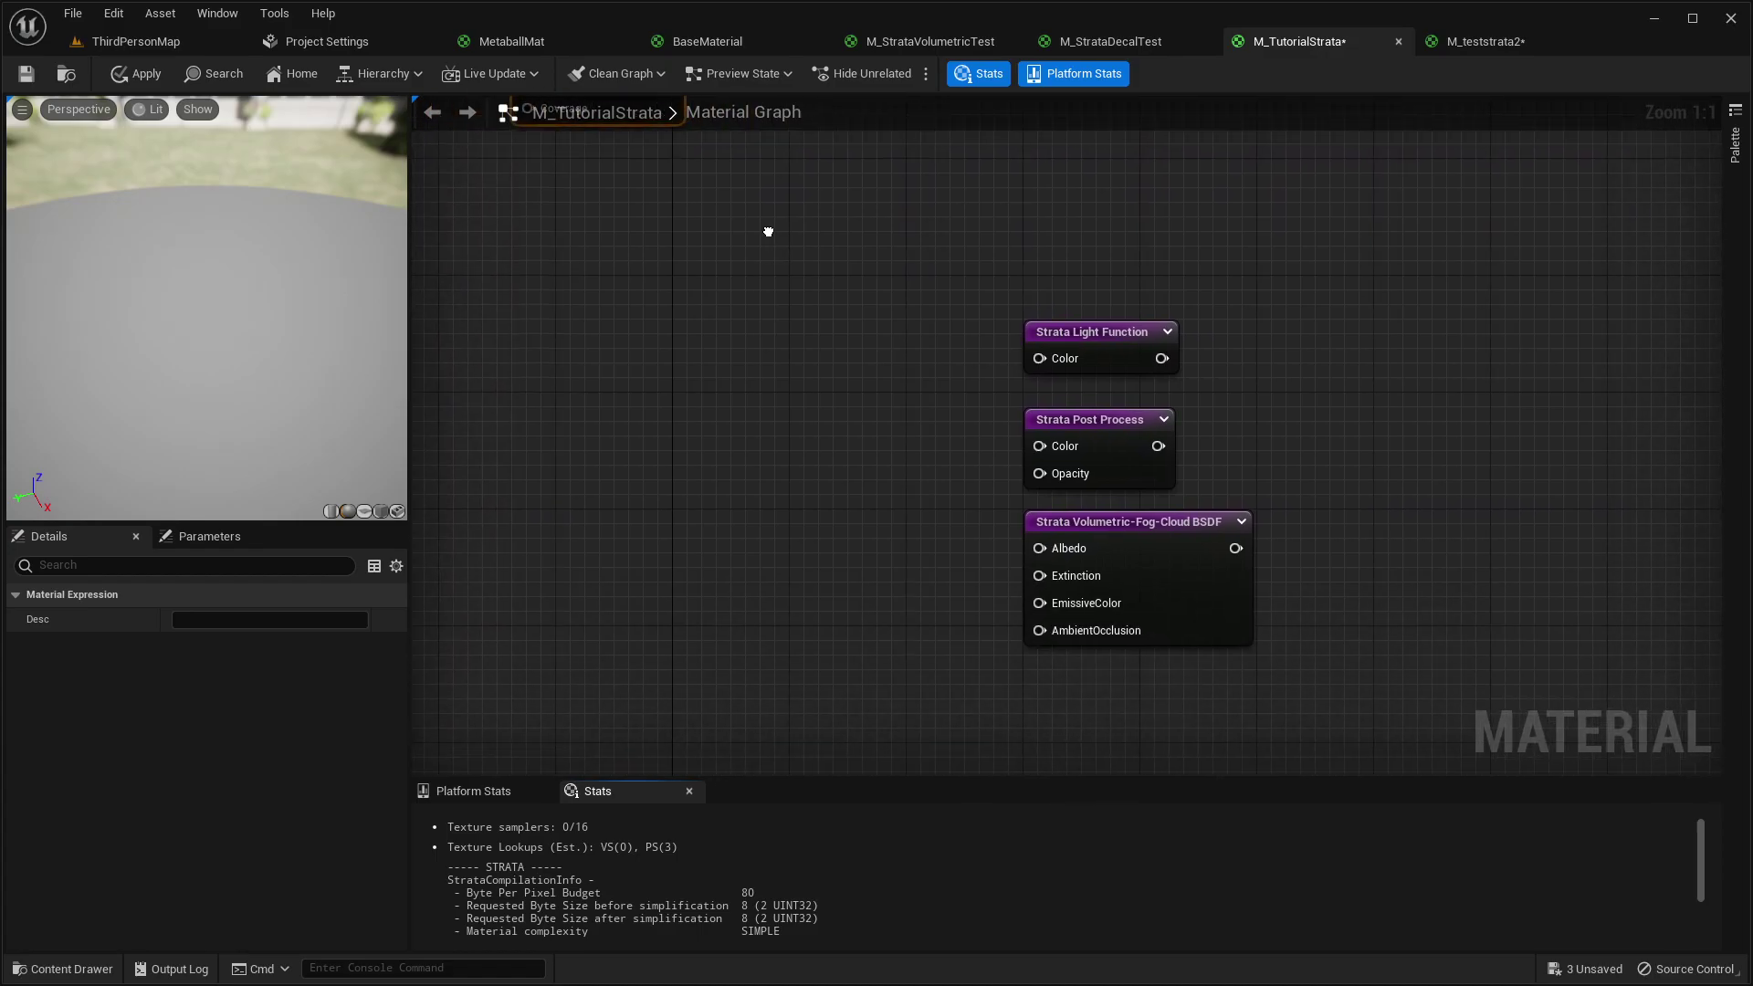
click(1140, 347)
click(1104, 436)
click(1133, 532)
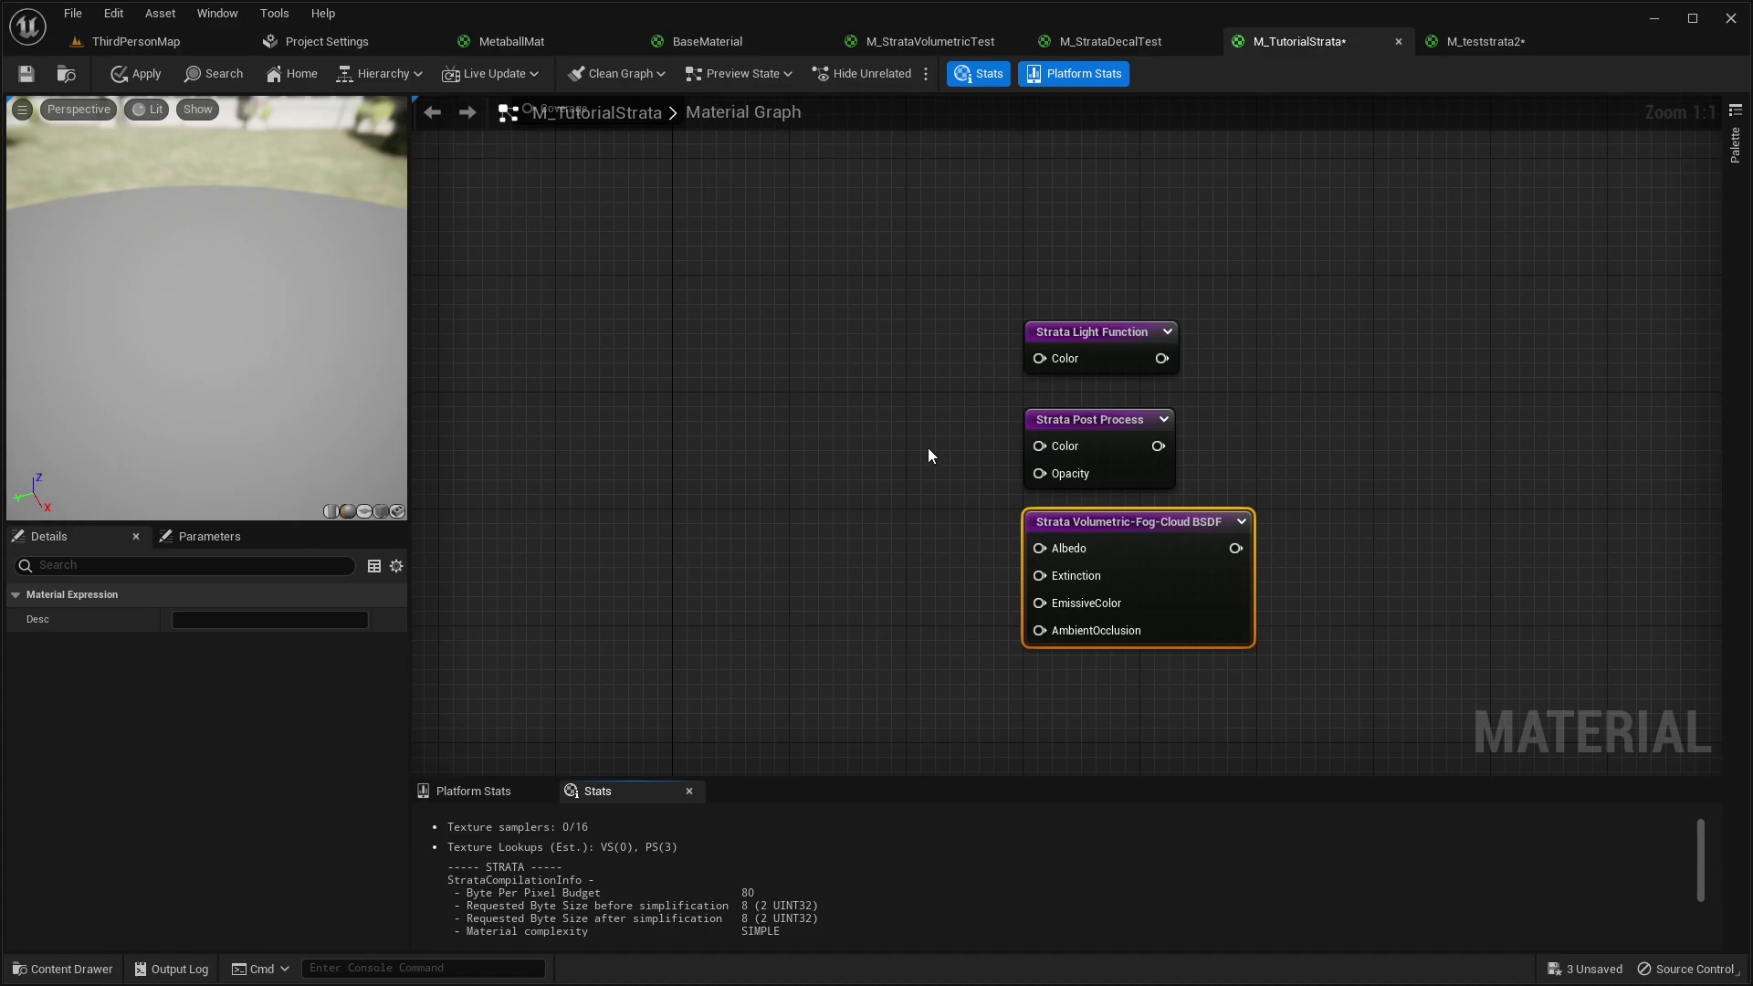
- Move the Strata Unlit BSDF below Strata Convert To Decal, place Strata Add beside the slabs, and connect it to Front Material
right_drag(833, 410, 1147, 599)
scroll(1096, 549, down, 4)
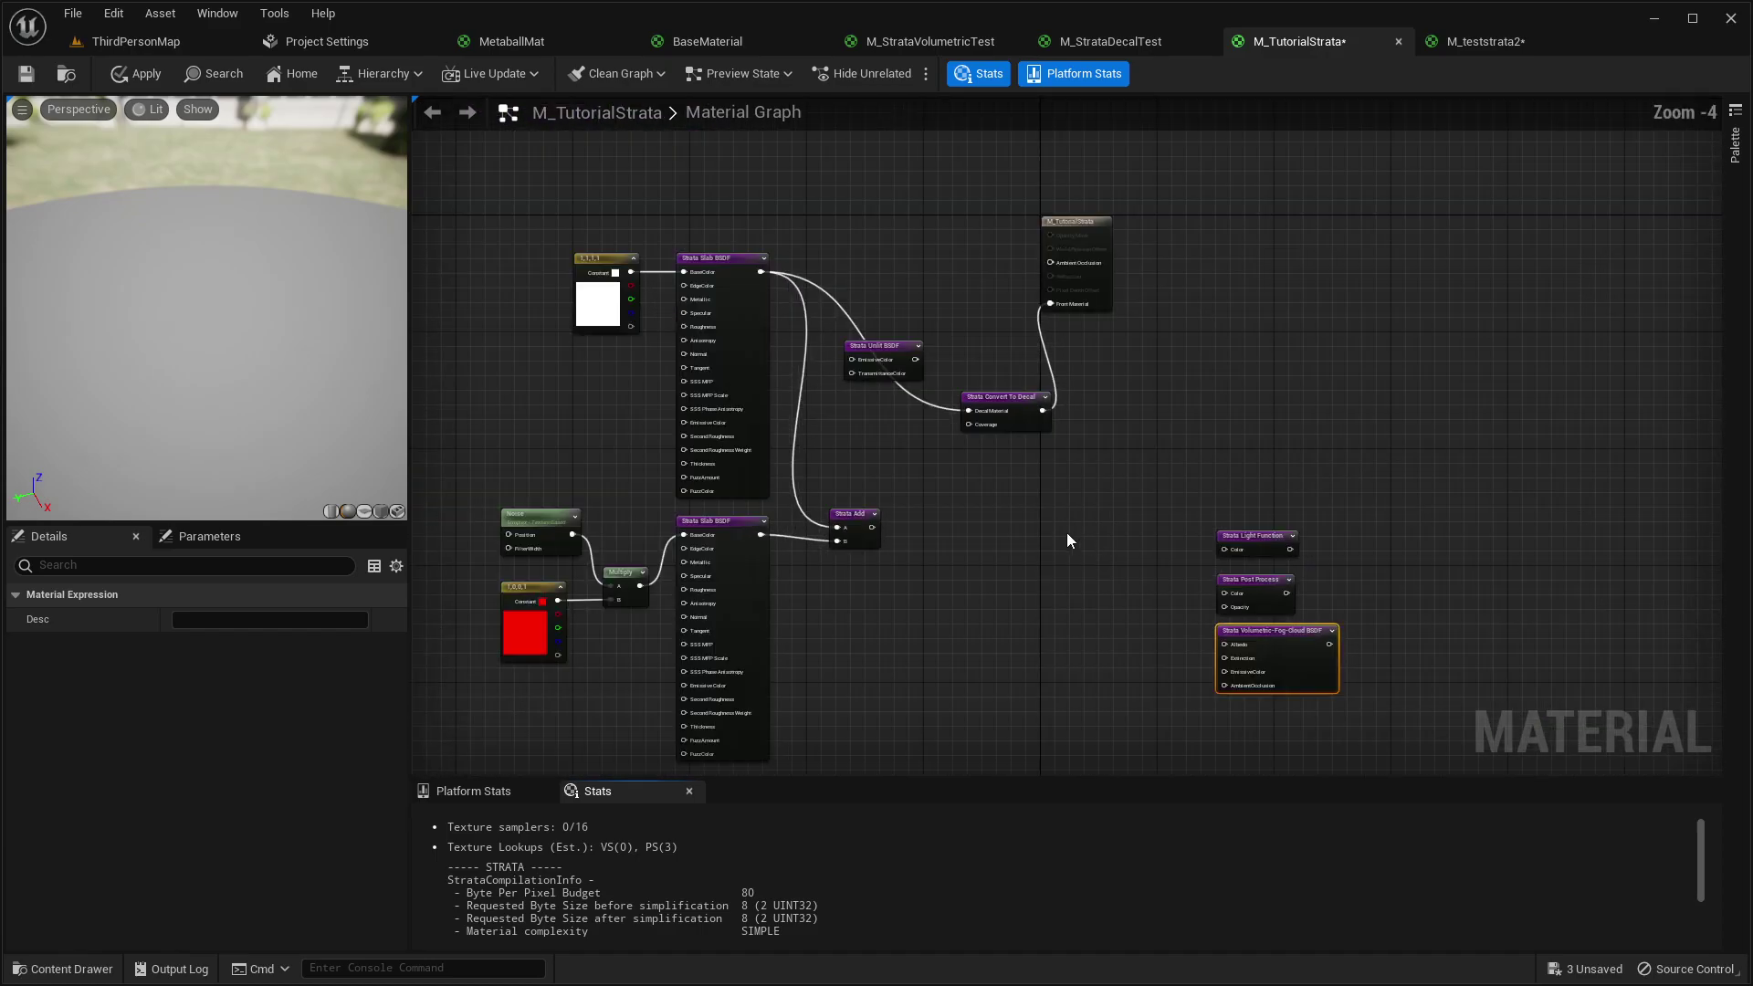
scroll(1264, 659, up, 3)
right_drag(837, 403, 1204, 497)
right_drag(979, 417, 1247, 494)
right_drag(1170, 440, 998, 423)
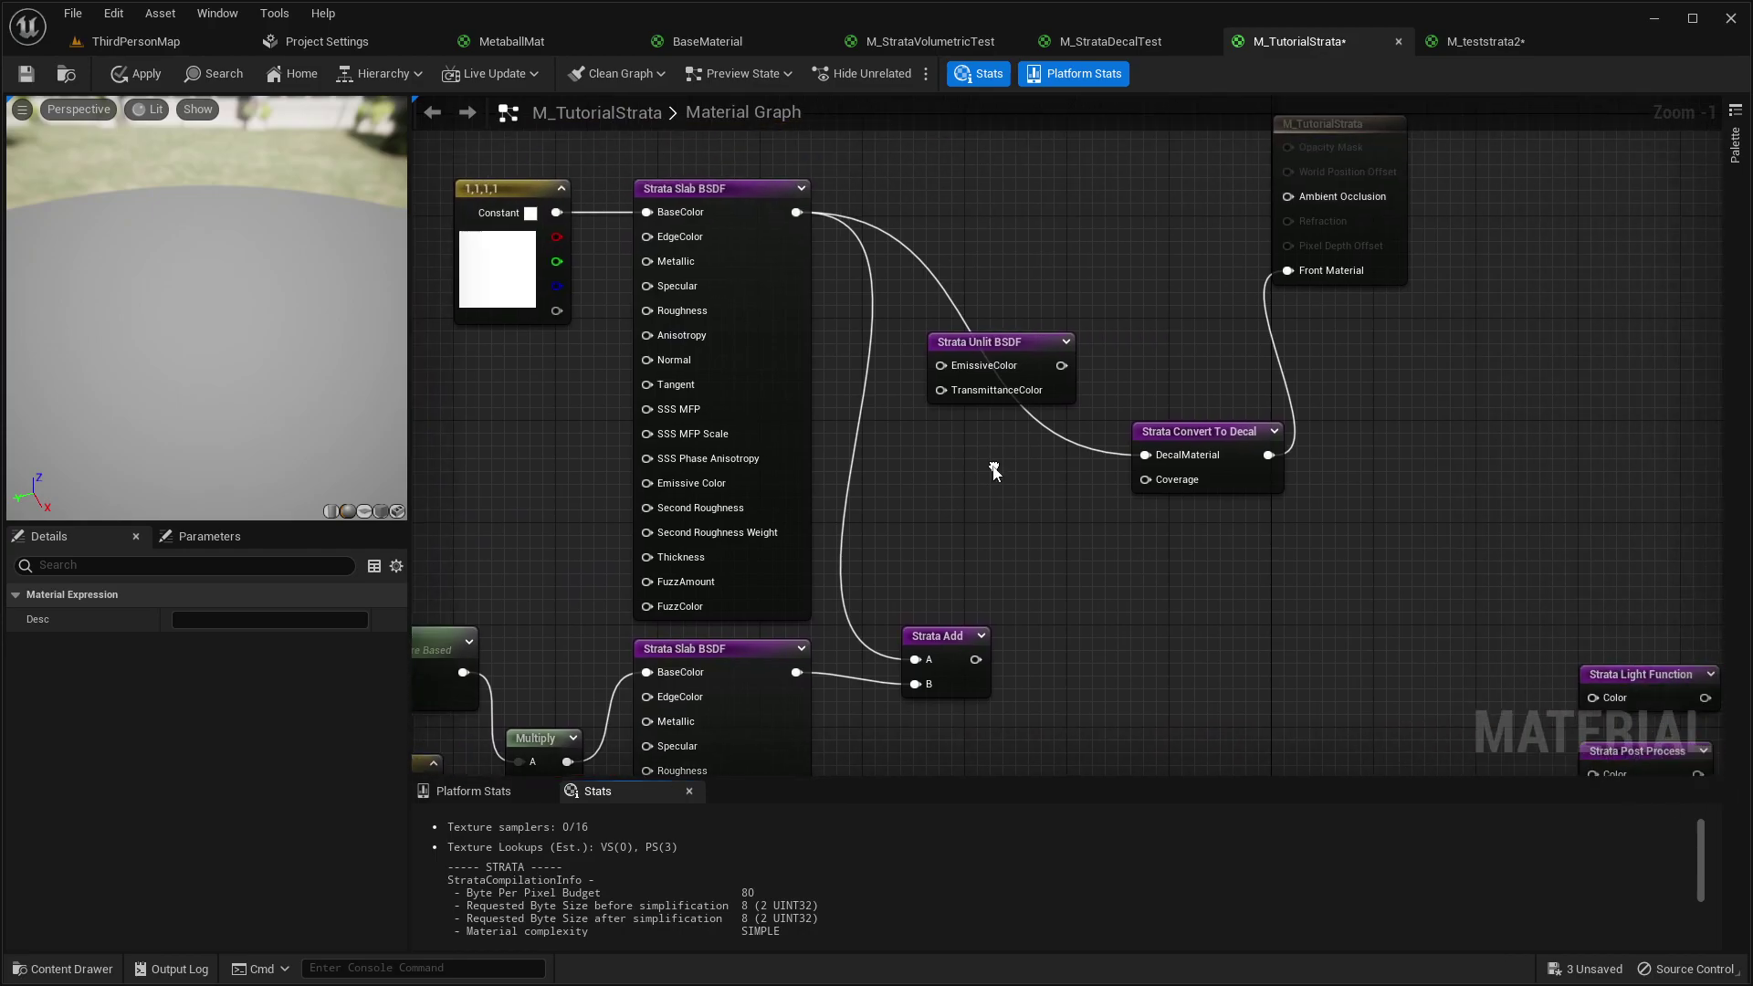
right_drag(986, 304, 1191, 289)
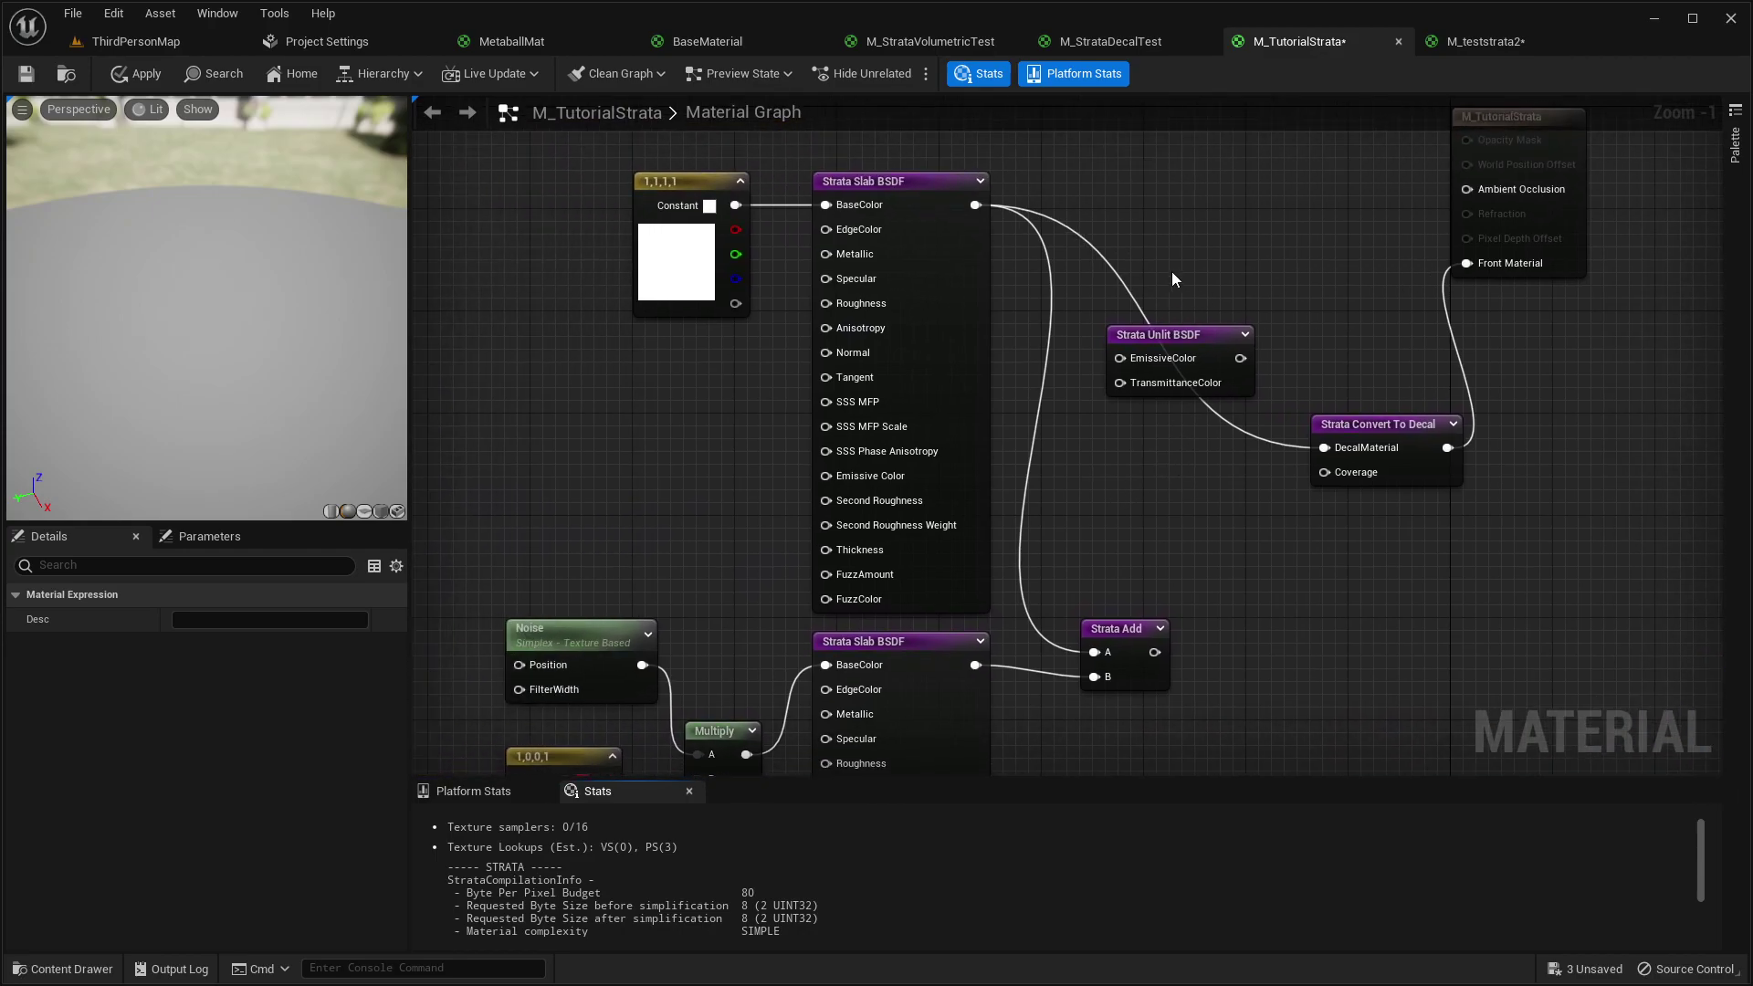
right_drag(1143, 460, 1062, 462)
drag(1050, 332, 1381, 485)
drag(1058, 629, 1389, 262)
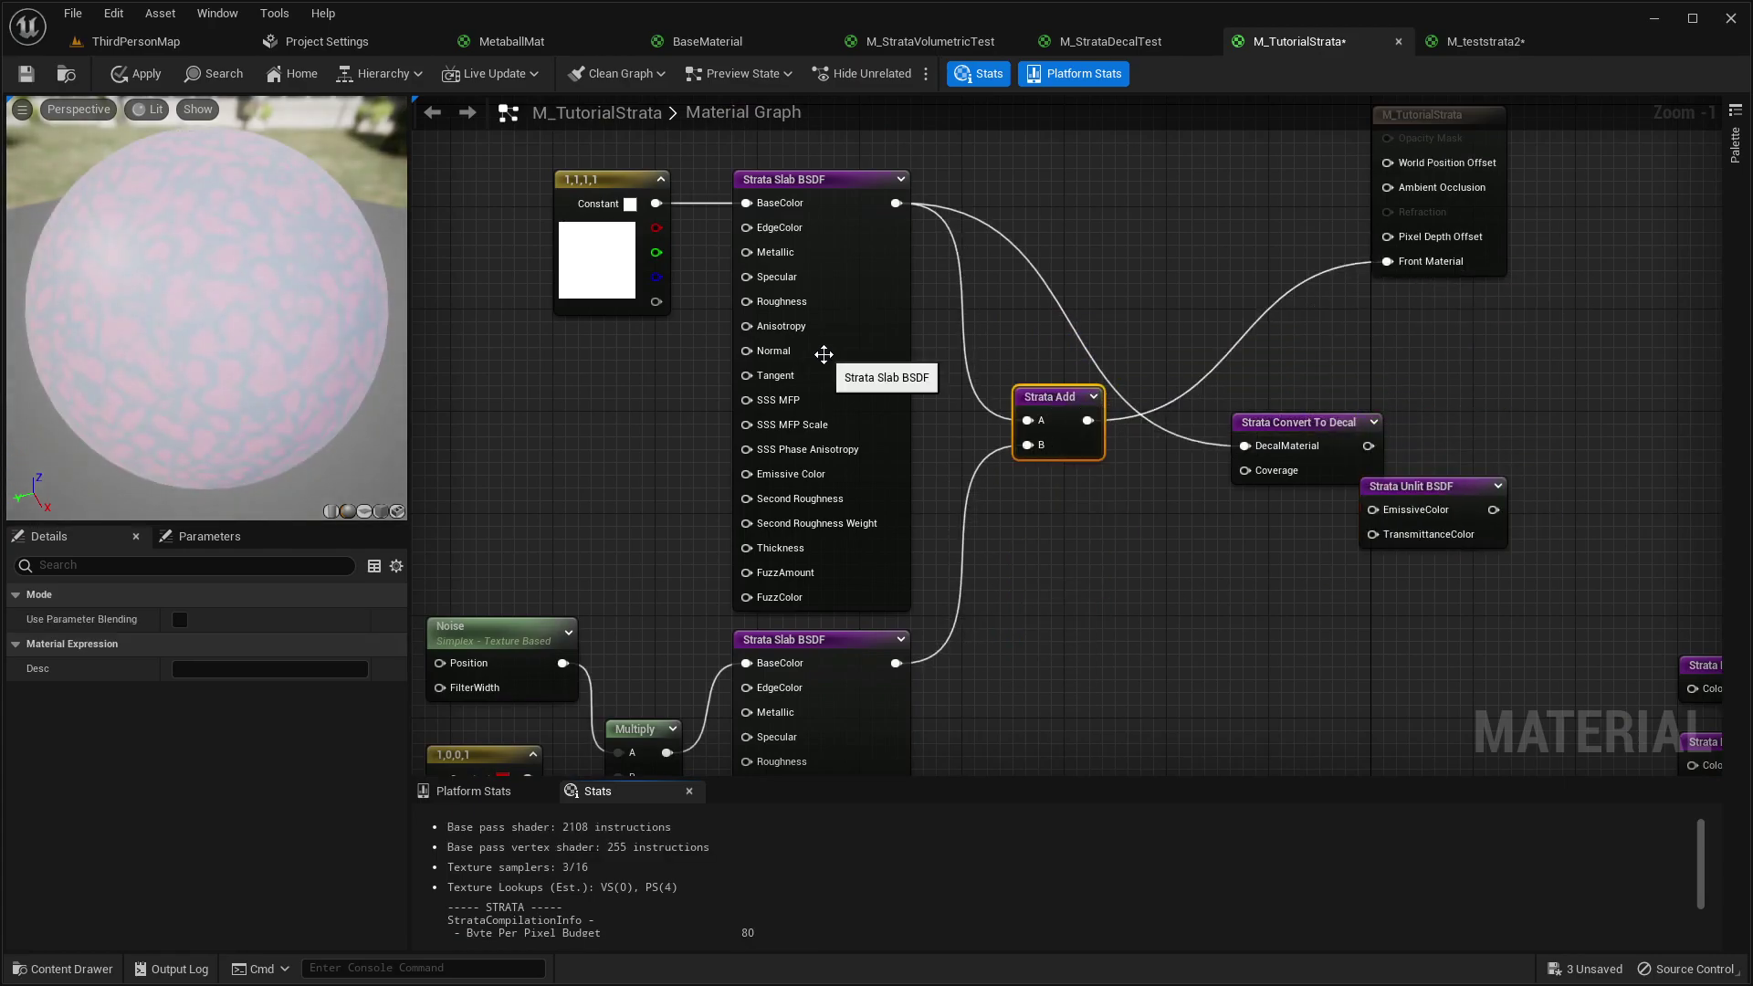
right_drag(587, 379, 726, 475)
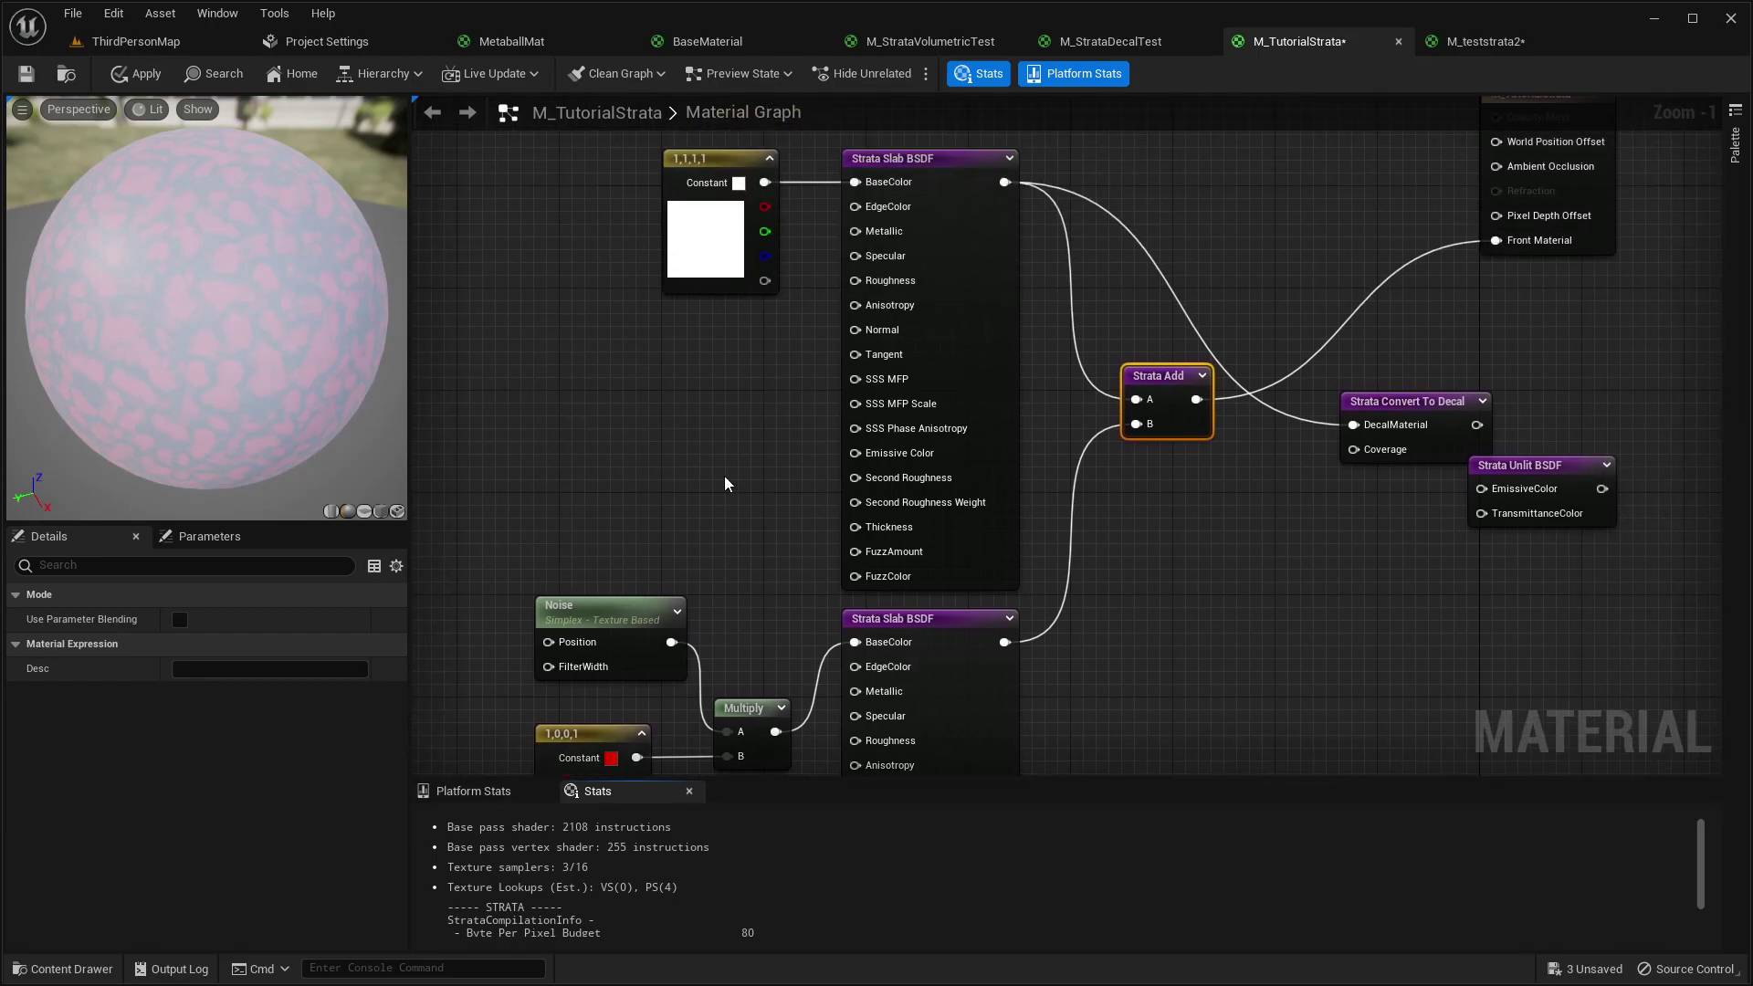
- In Material_Base, move the result node farther from MakeMaterialAttributes, then copy MakeMaterialAttributes and paste the copy below the original
right_drag(1037, 418, 822, 479)
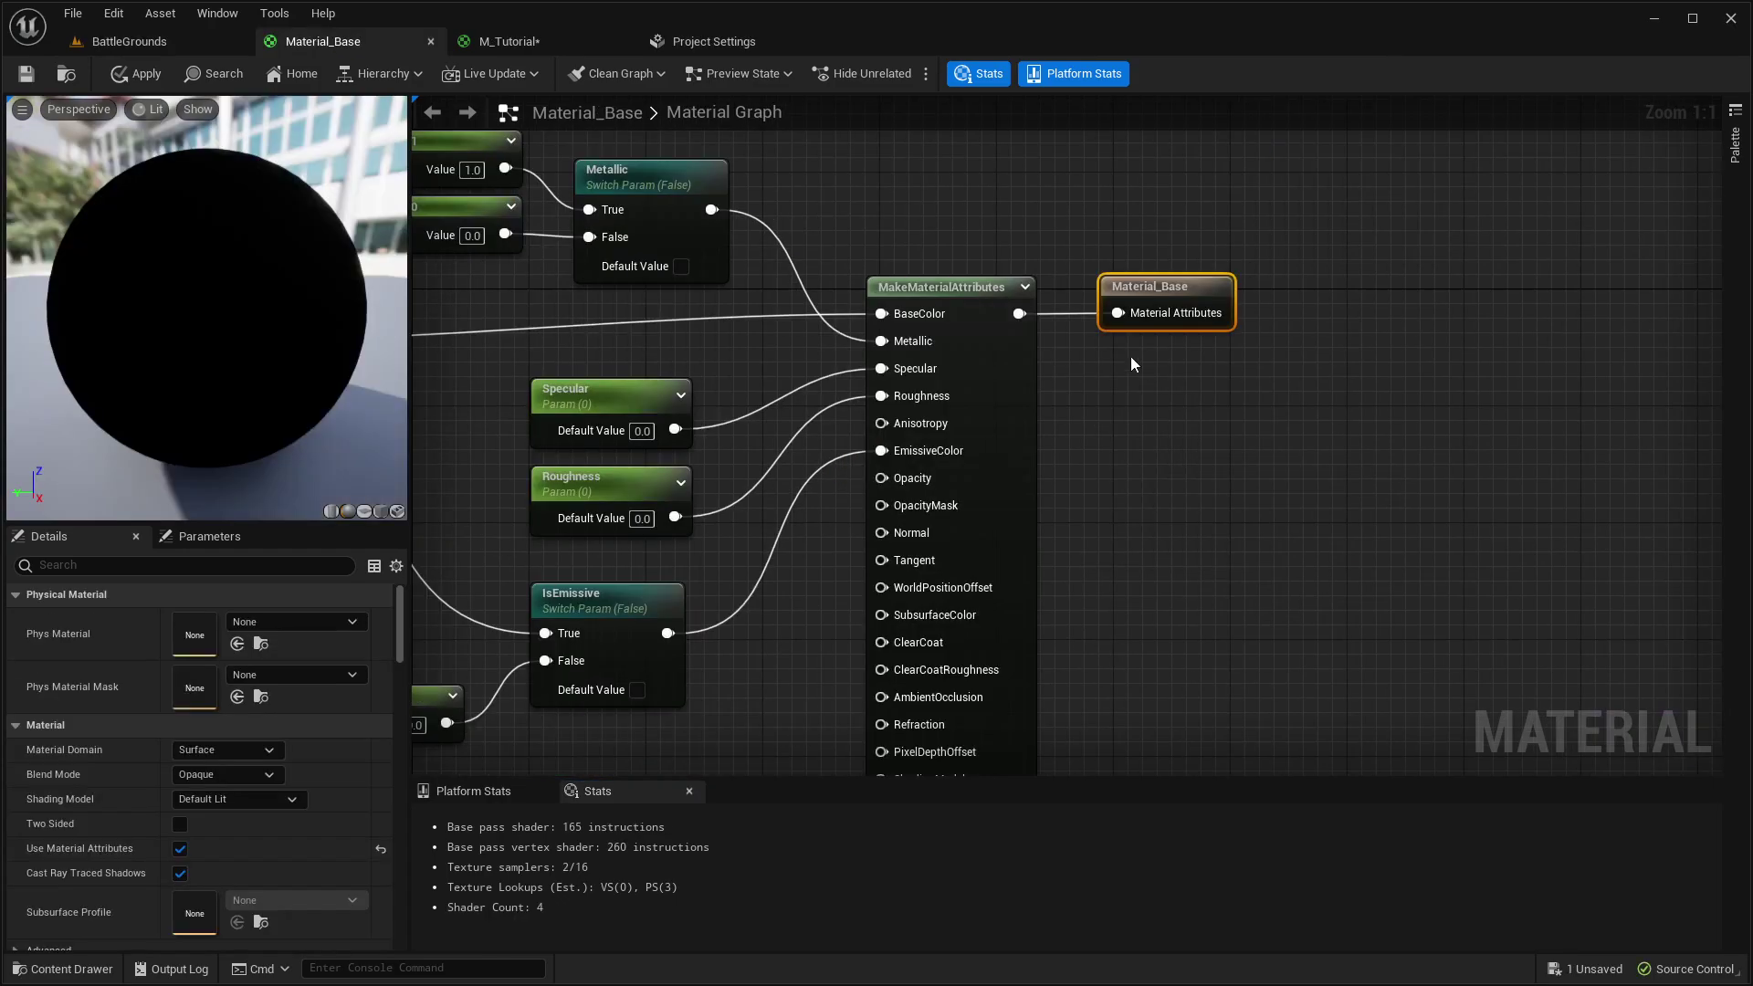
drag(1138, 288, 1485, 334)
right_drag(1133, 498, 1122, 364)
drag(1123, 364, 851, 612)
key(ctrl+c)
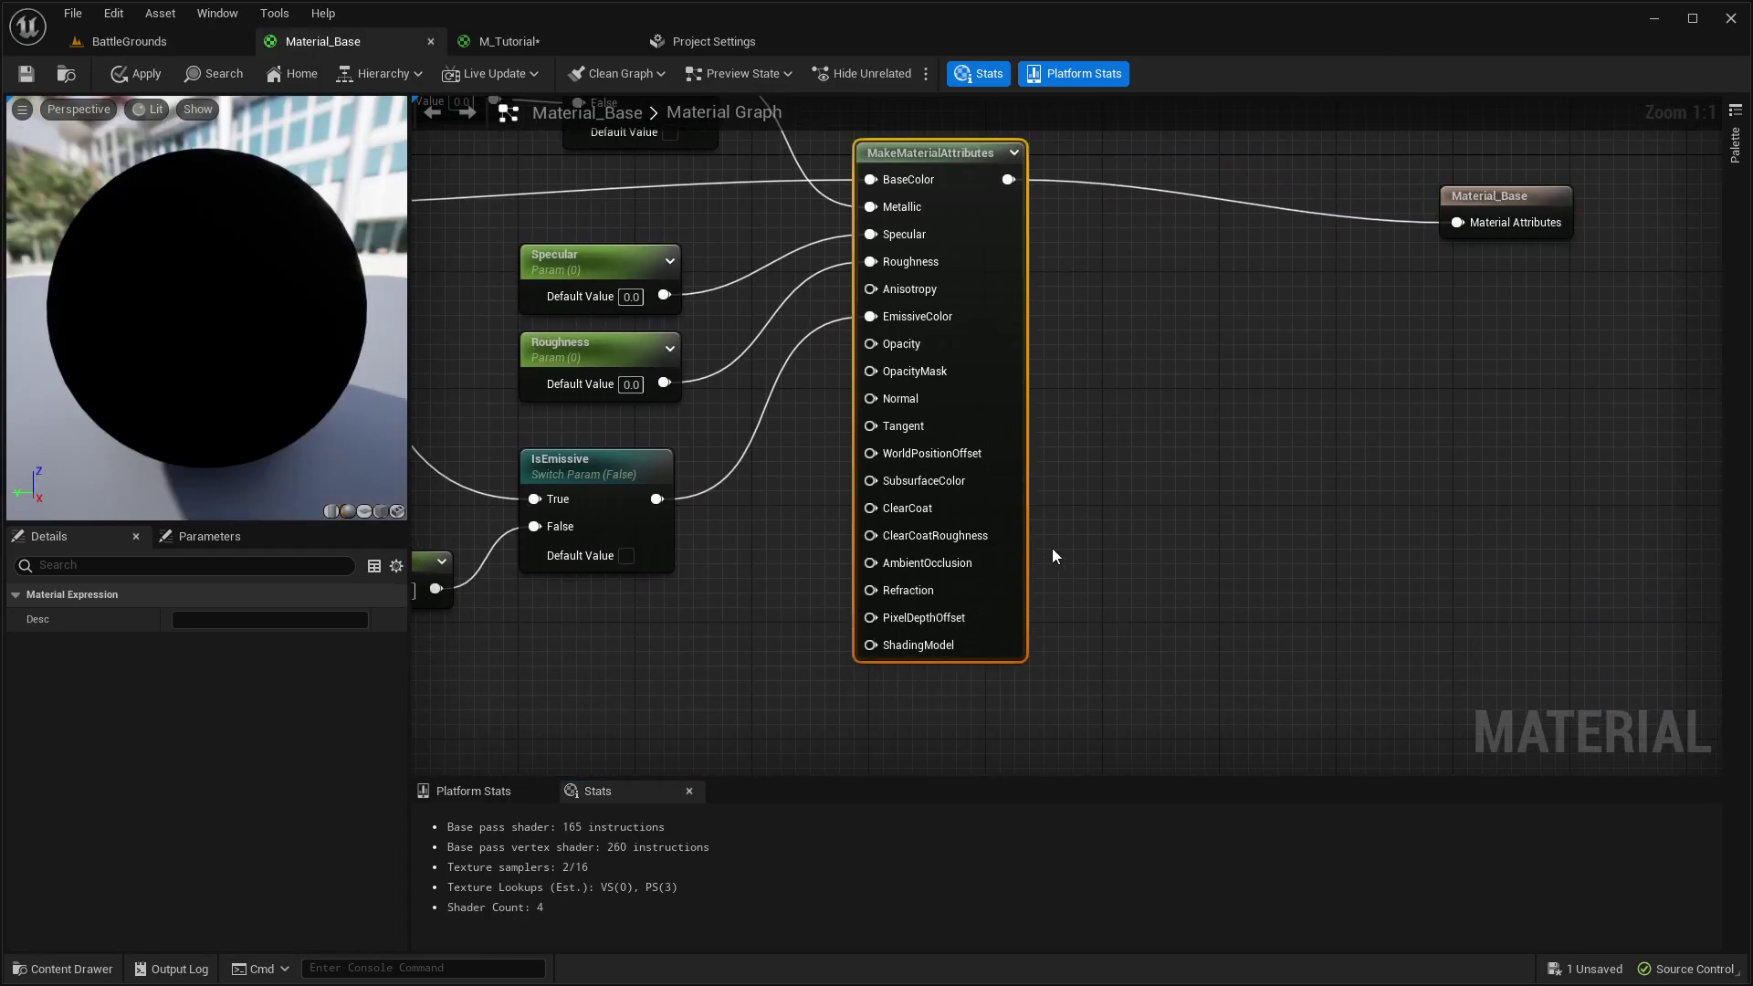
right_drag(1052, 552, 1018, 343)
click(812, 548)
key(ctrl+v)
drag(891, 545, 915, 501)
- Add a BlendMaterialAttributes node, with the first MakeMaterialAttributes connected to A and the second connected to B
right_drag(1075, 351, 970, 507)
right_drag(931, 216, 975, 337)
drag(913, 246, 1102, 403)
text(blen)
key(Return)
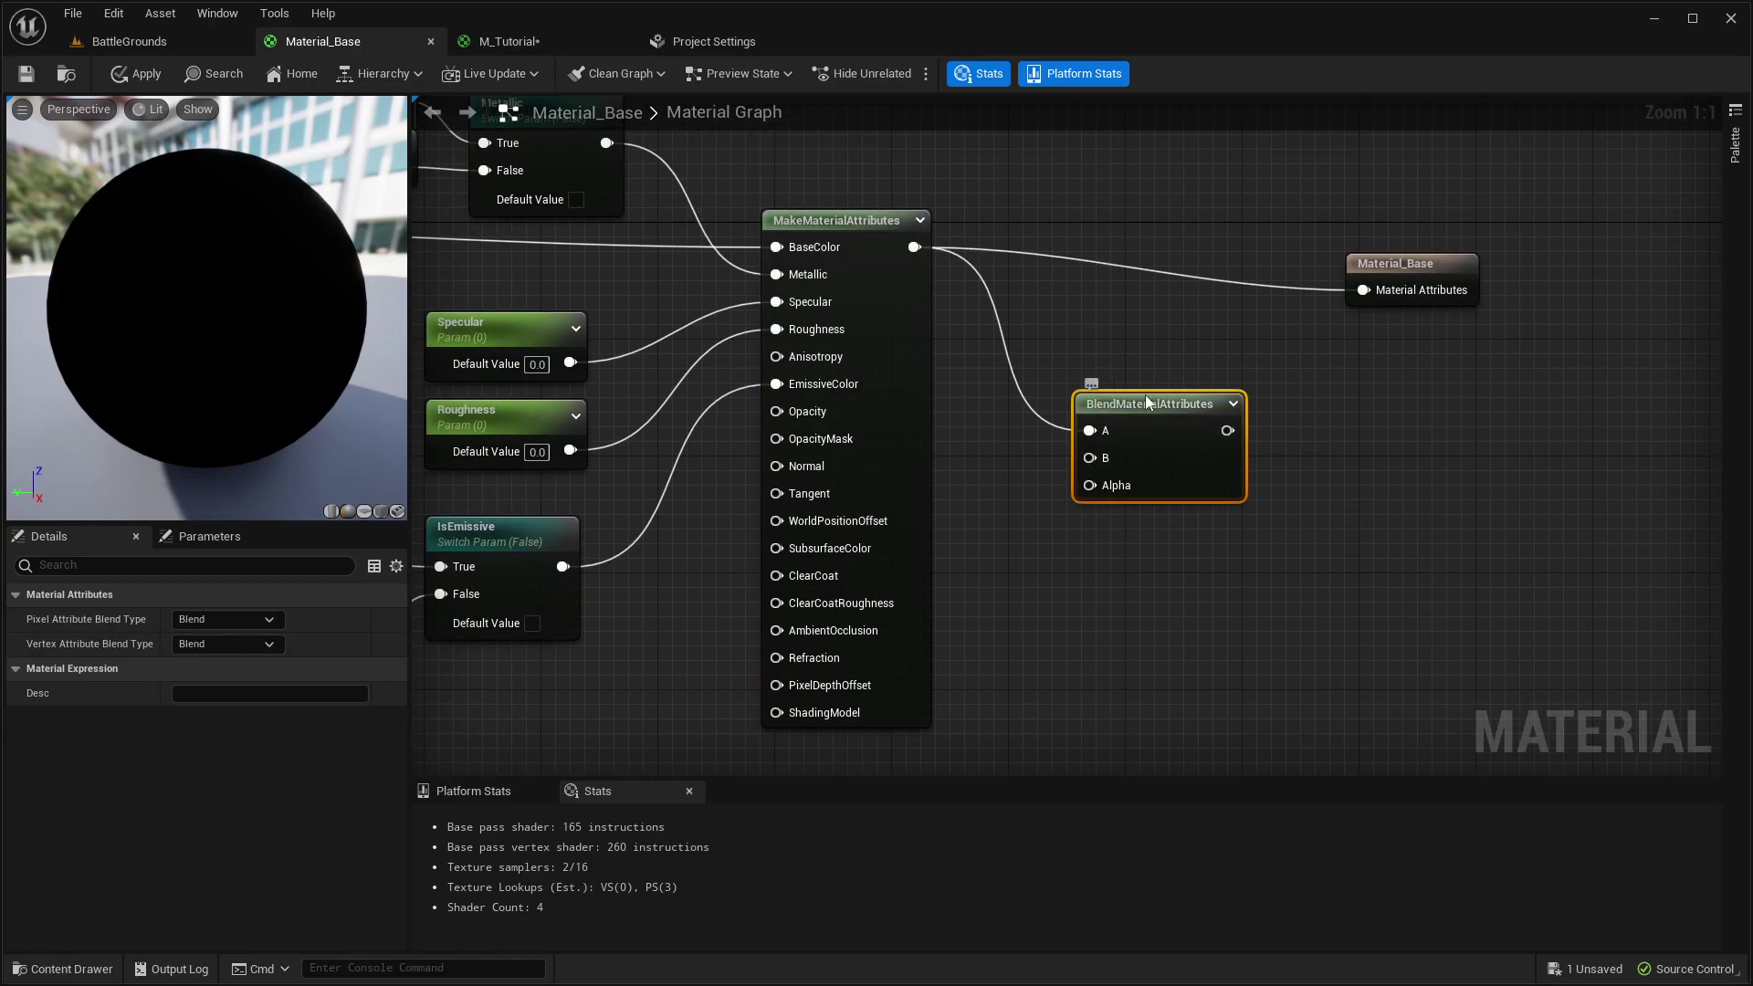
right_drag(1091, 383, 1068, 212)
drag(912, 650, 1072, 289)
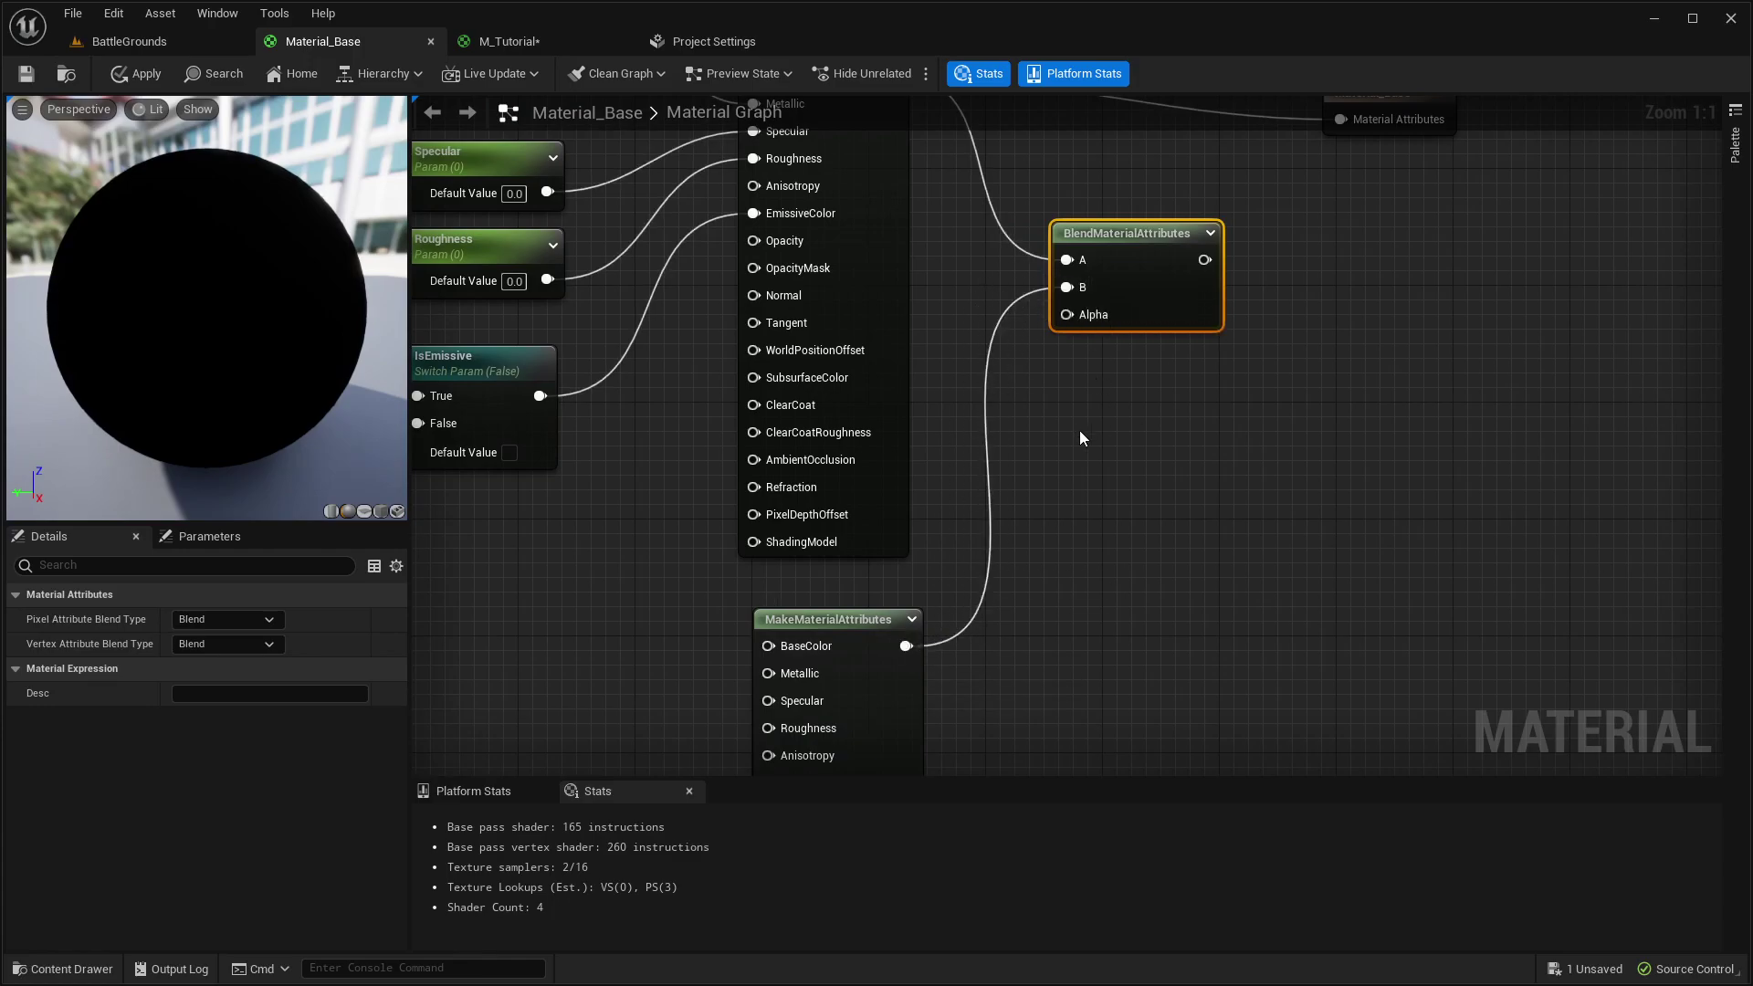
- Connect the BlendMaterialAttributes output to the Material Attributes input of the Material_Base result node
click(1082, 434)
right_drag(1125, 296, 1088, 395)
drag(1168, 360, 1303, 204)
click(1224, 321)
drag(1168, 360, 1300, 220)
- Add a four-component constant with R set to 1 and connect it to BaseColor of the second MakeMaterialAttributes
right_drag(611, 680, 1070, 460)
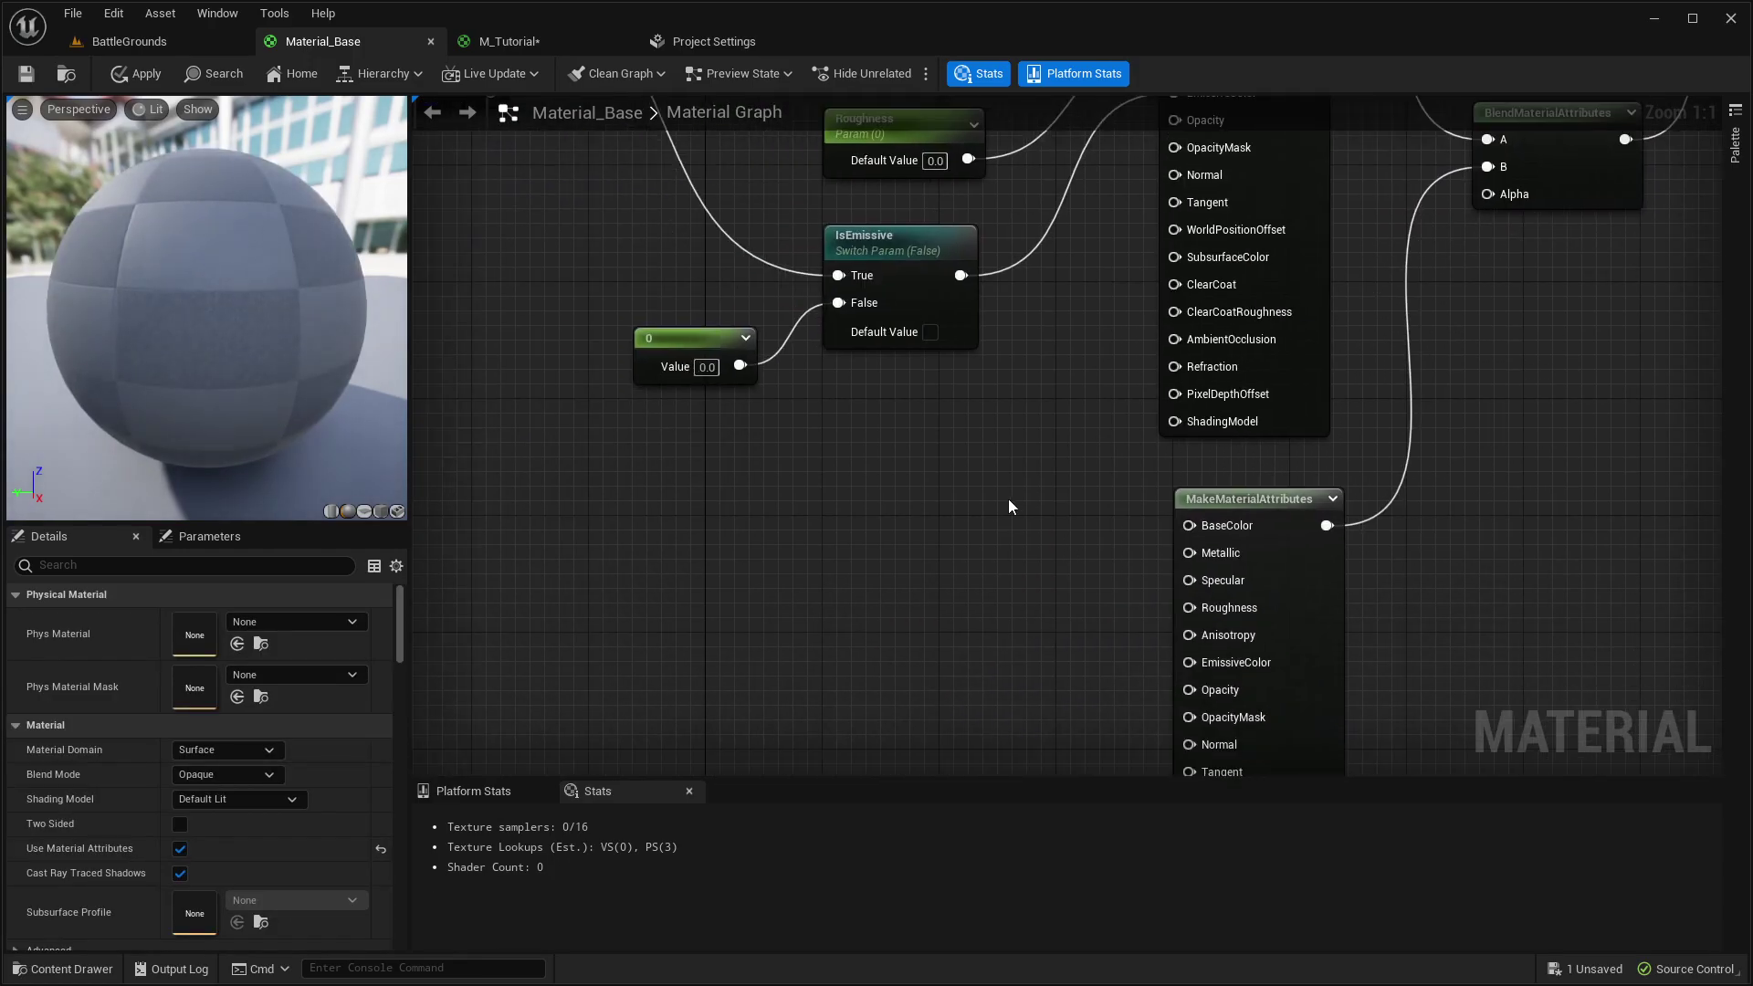
key(4)
click(926, 516)
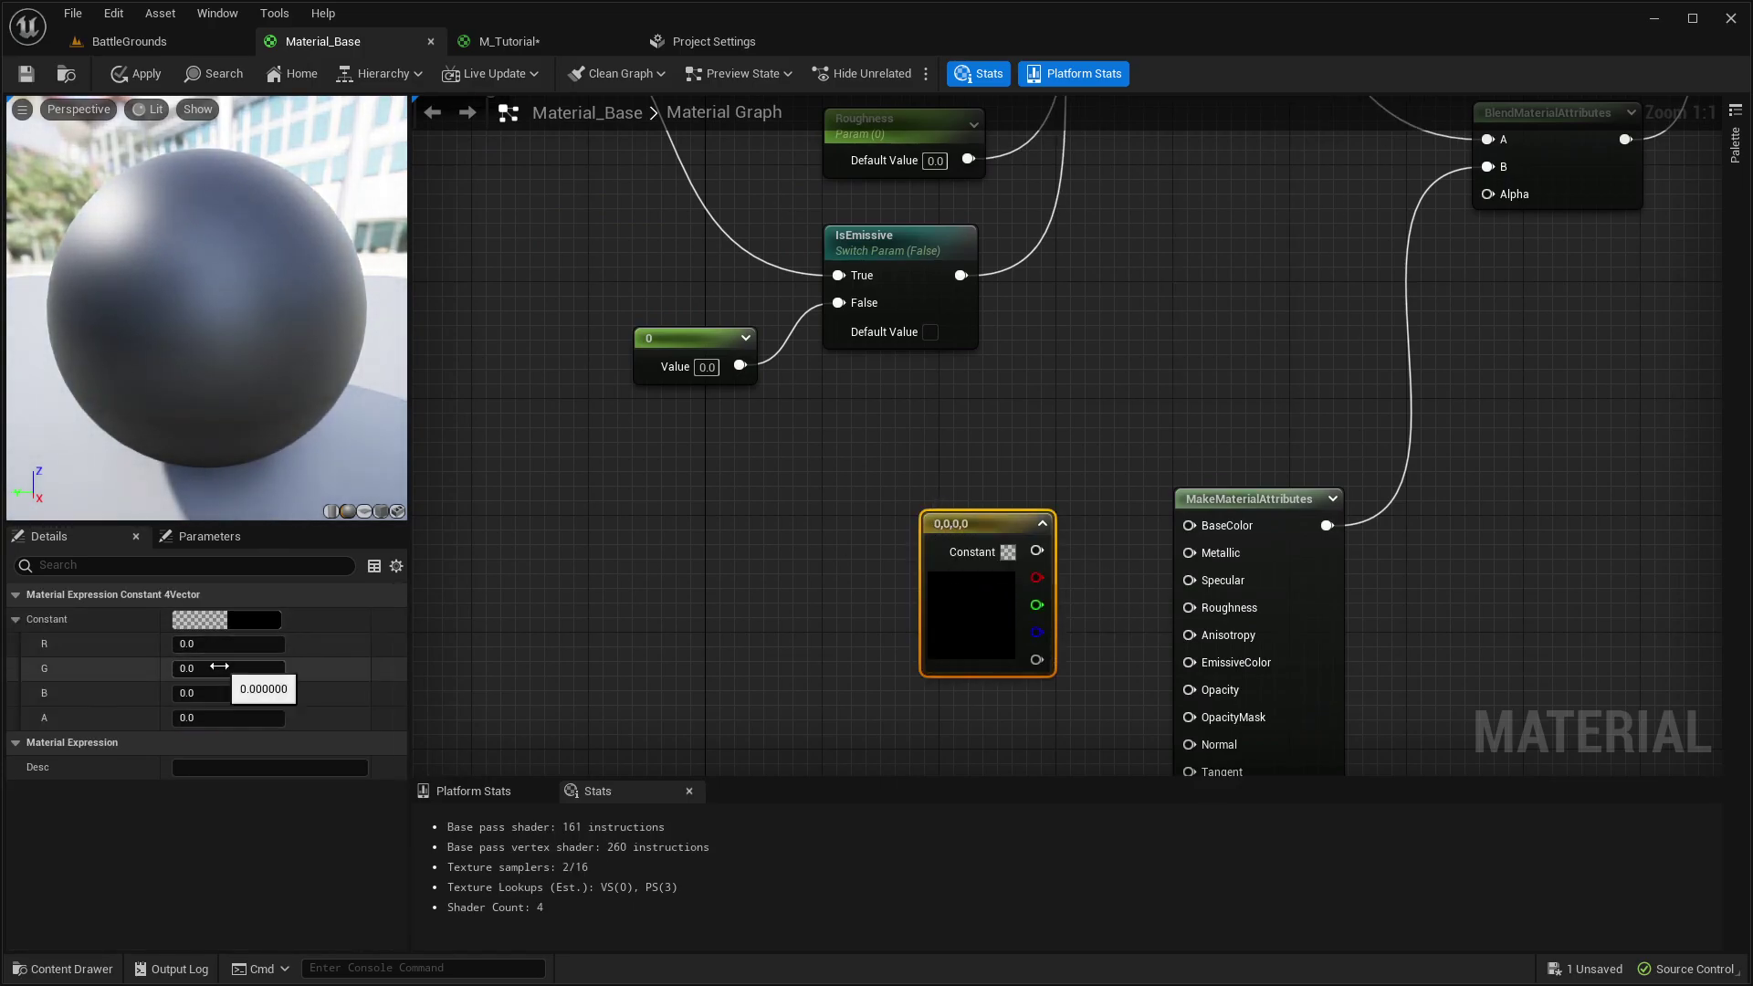
click(228, 647)
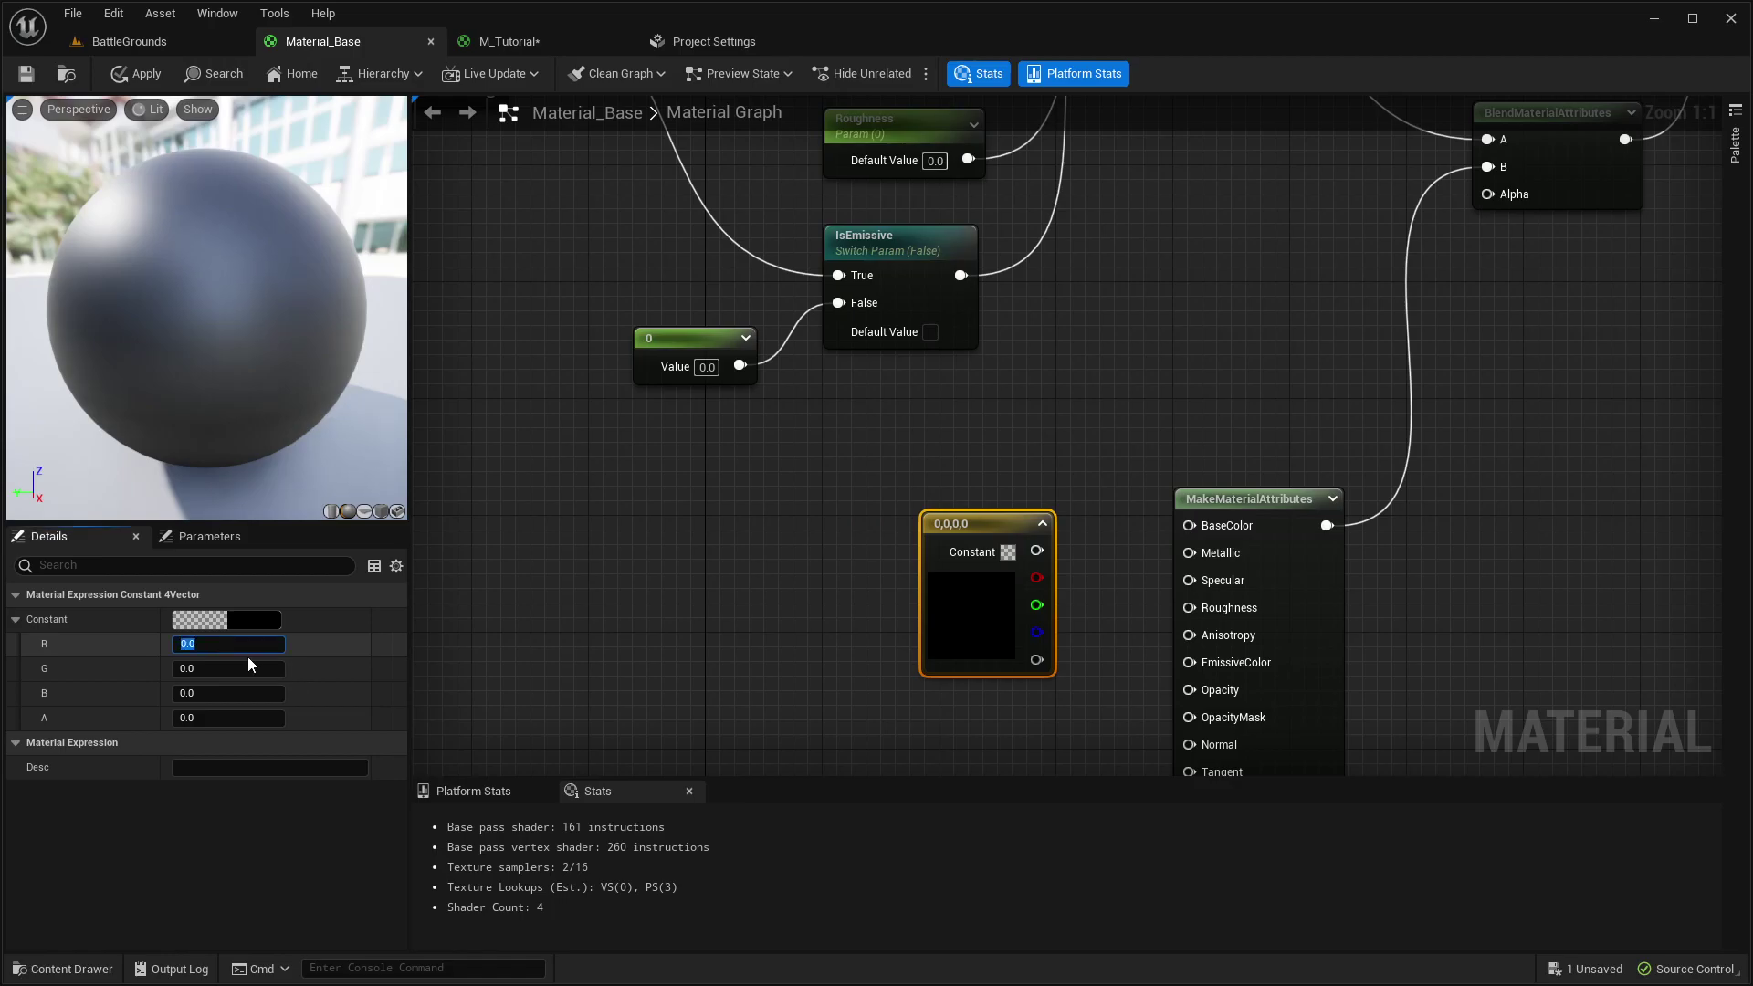
text(1)
key(Return)
drag(1037, 550, 1188, 526)
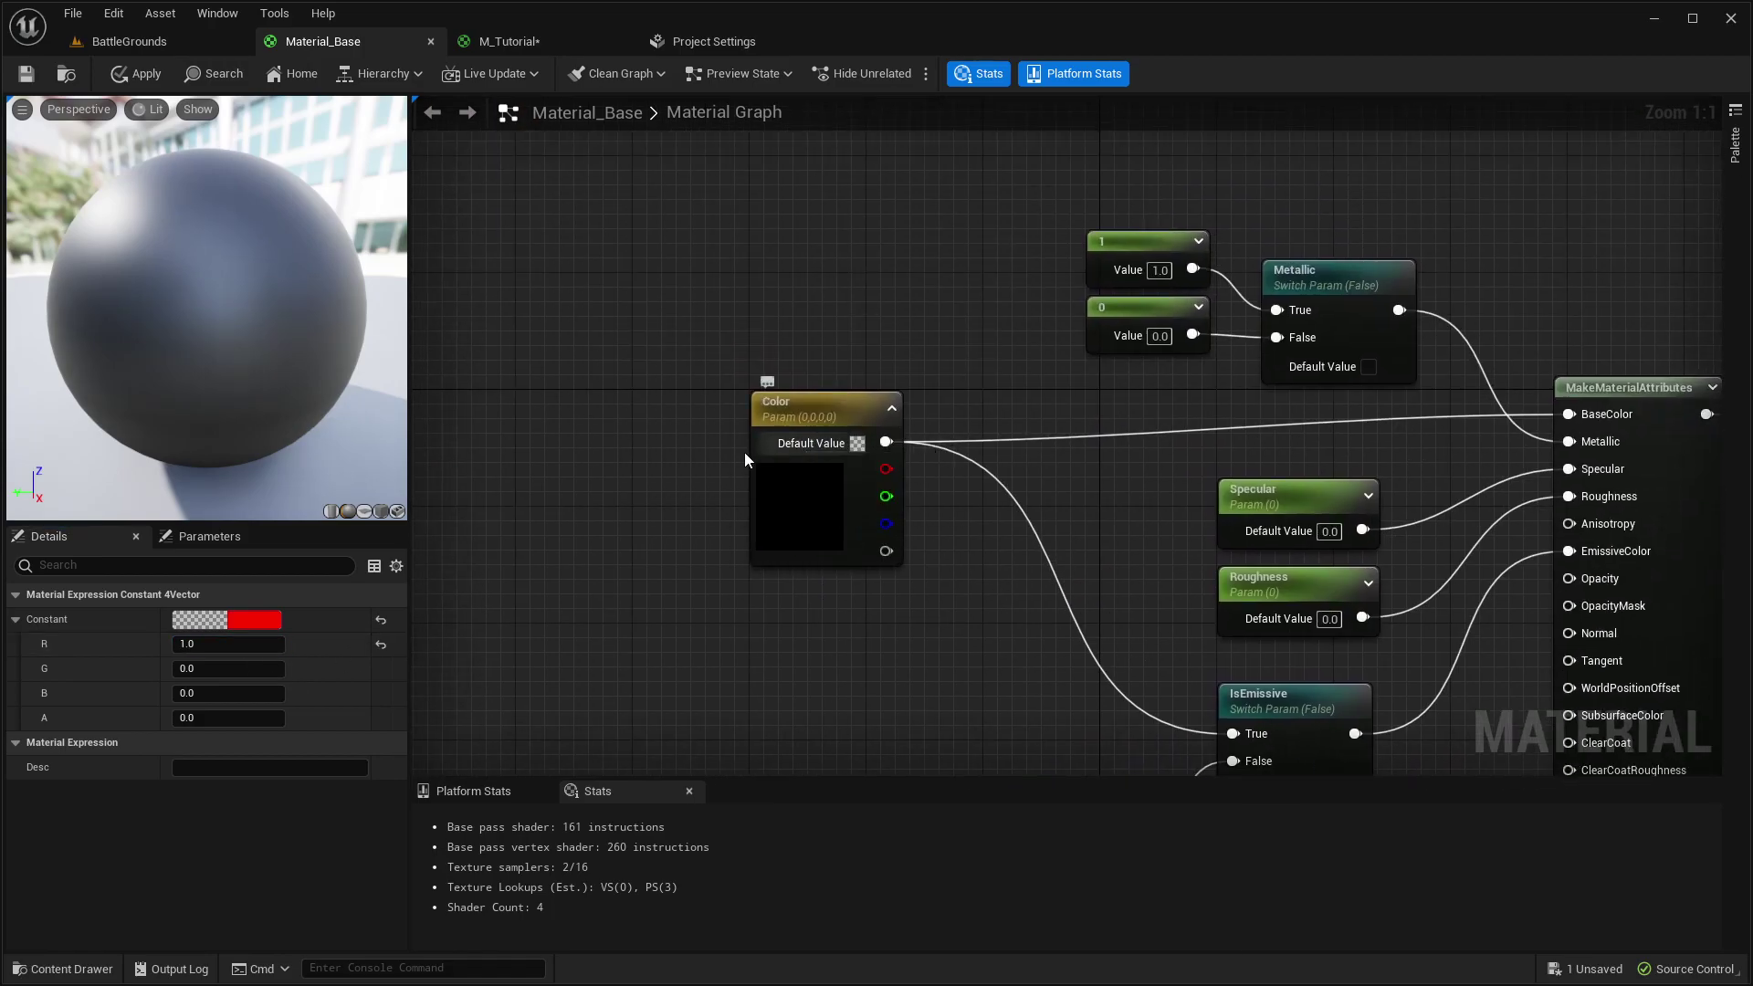
- Set the G channel of the Color parameter's default value to 1 and apply the material
click(794, 482)
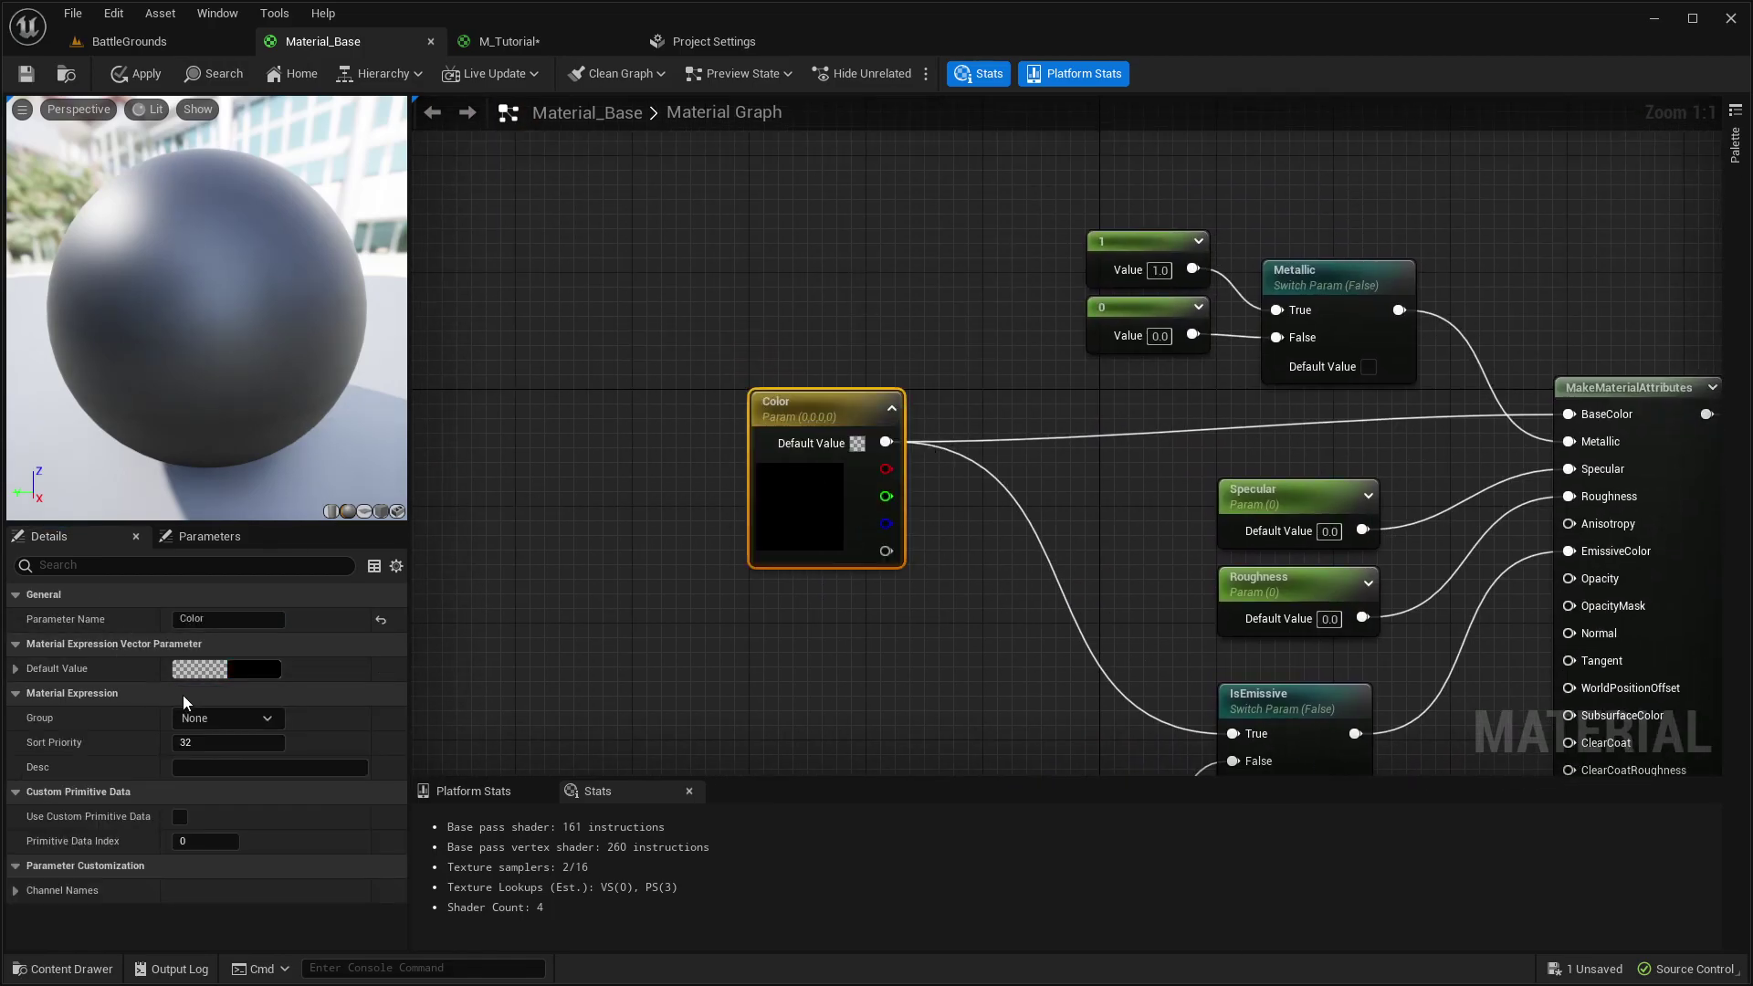
click(189, 696)
click(55, 668)
click(189, 719)
text(1)
key(Return)
right_drag(1190, 684, 711, 439)
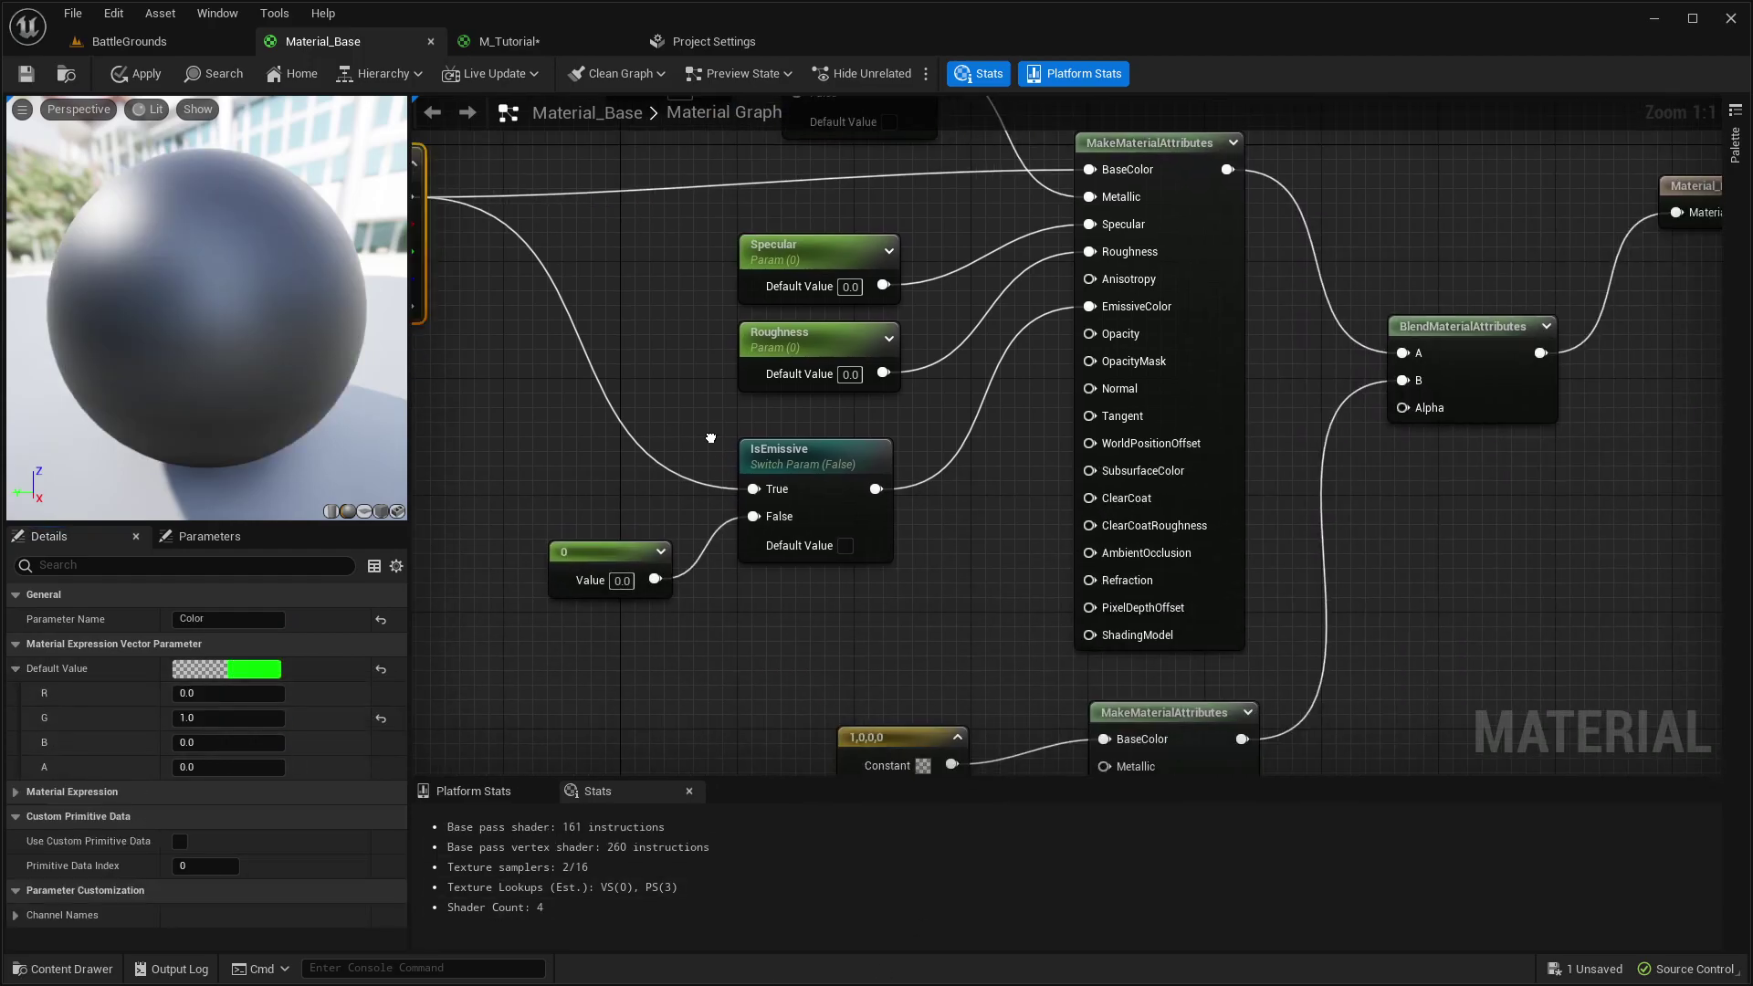
scroll(711, 439, down, 2)
click(137, 74)
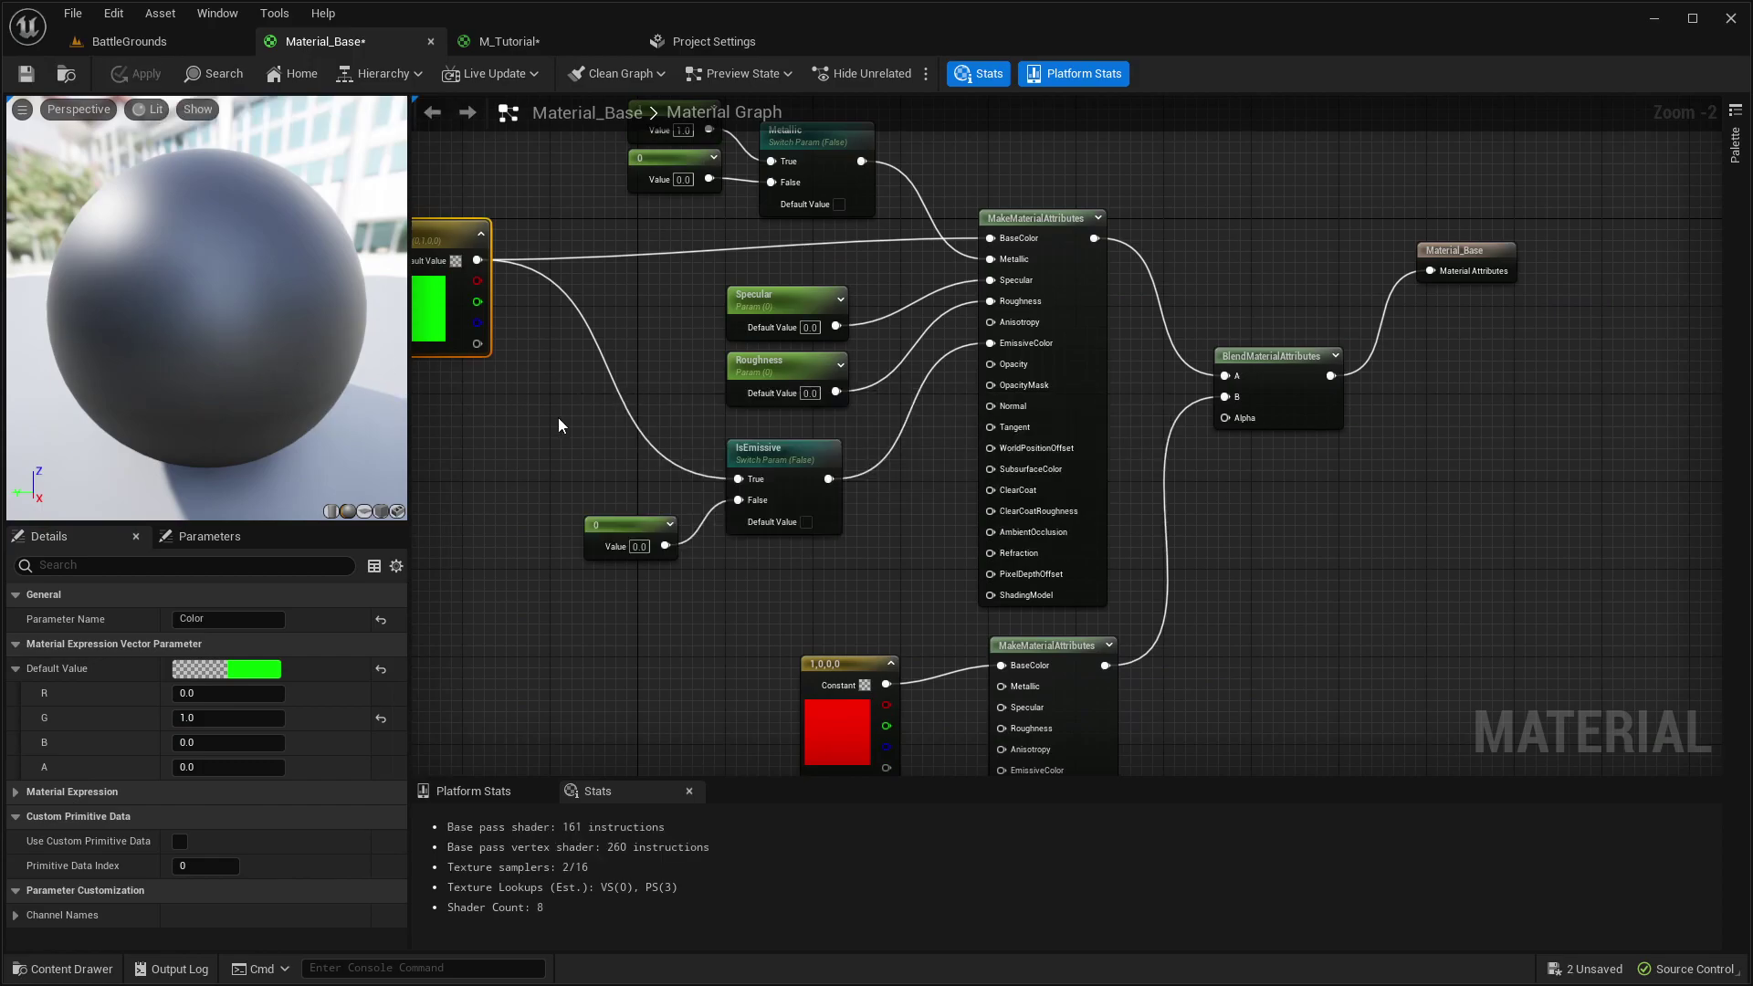
- Set the A channel of both the Color parameter and the red constant to 1, and apply the material
click(250, 765)
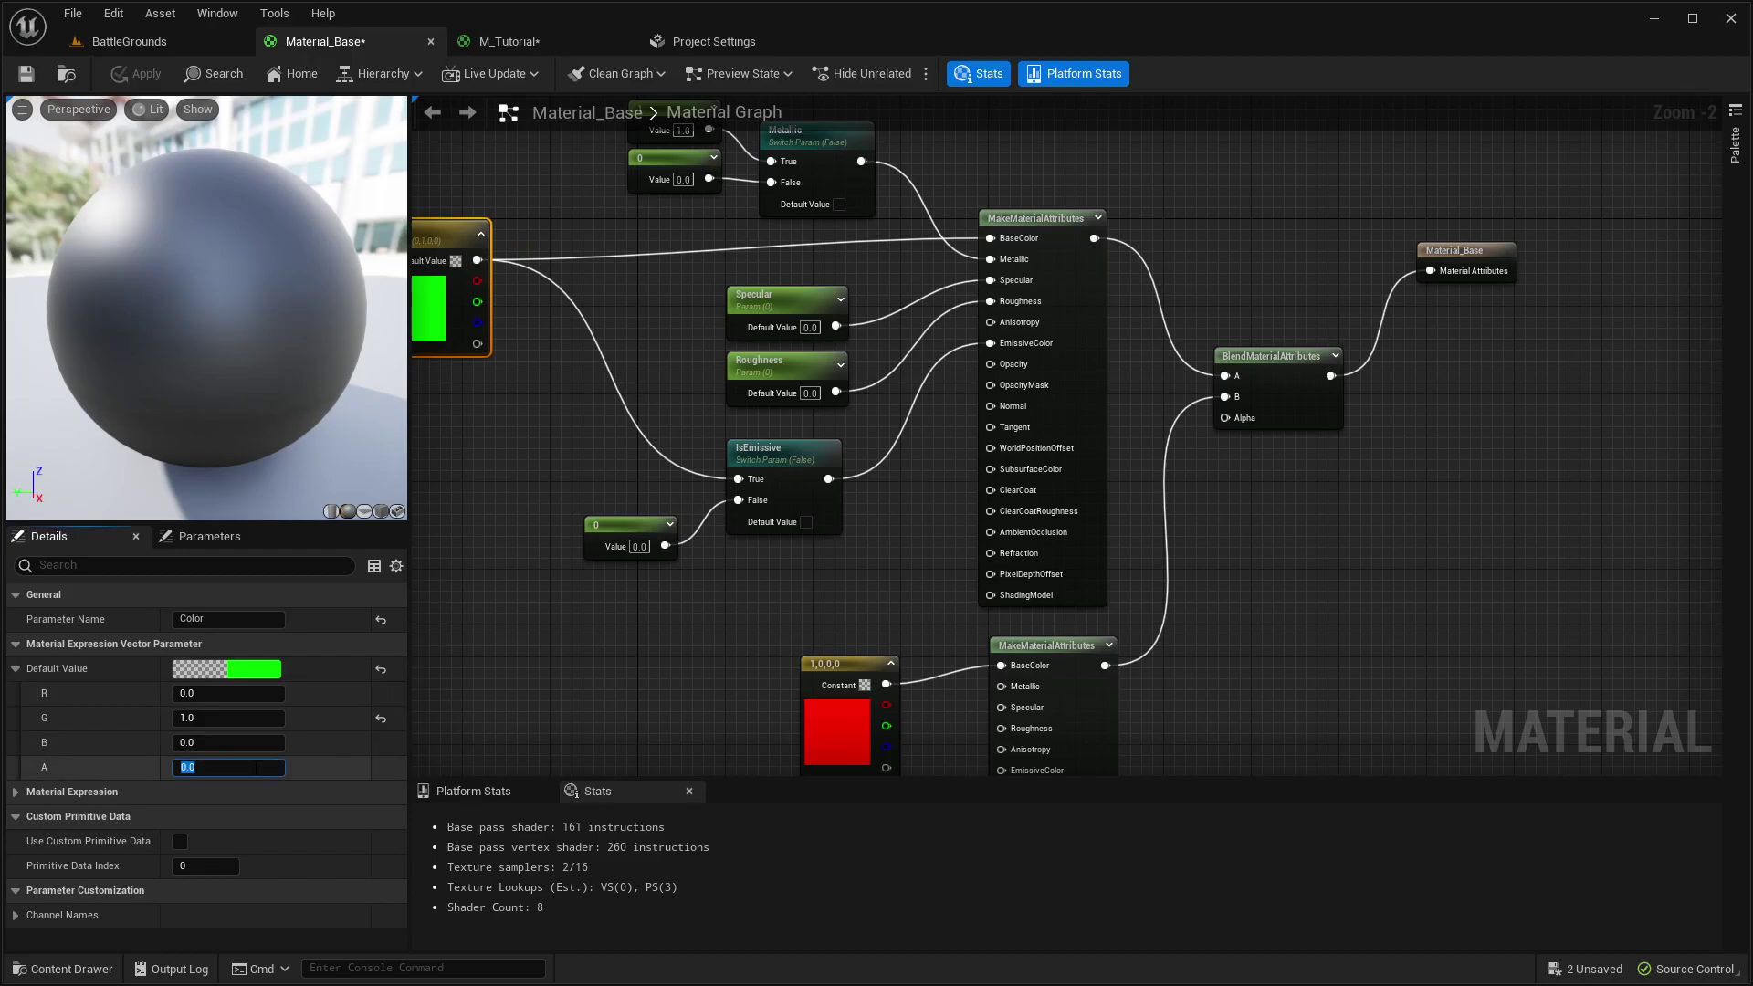
text(1)
key(Return)
click(861, 740)
click(261, 720)
text(1)
key(Return)
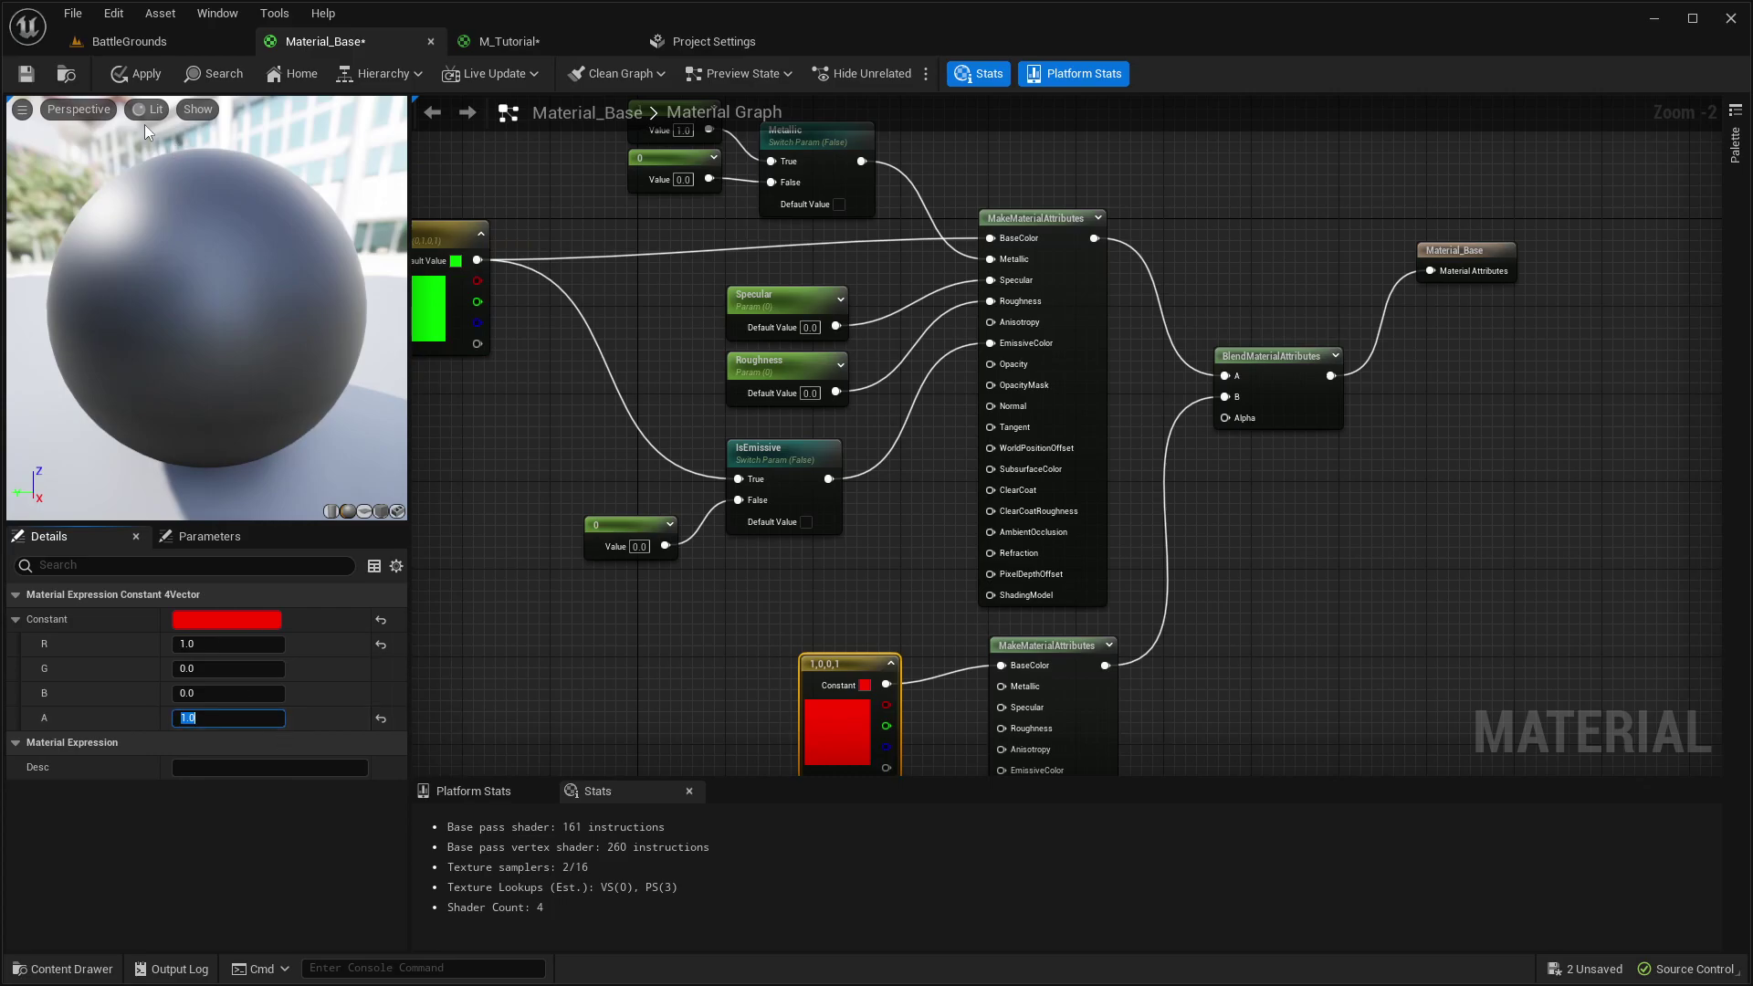
click(132, 74)
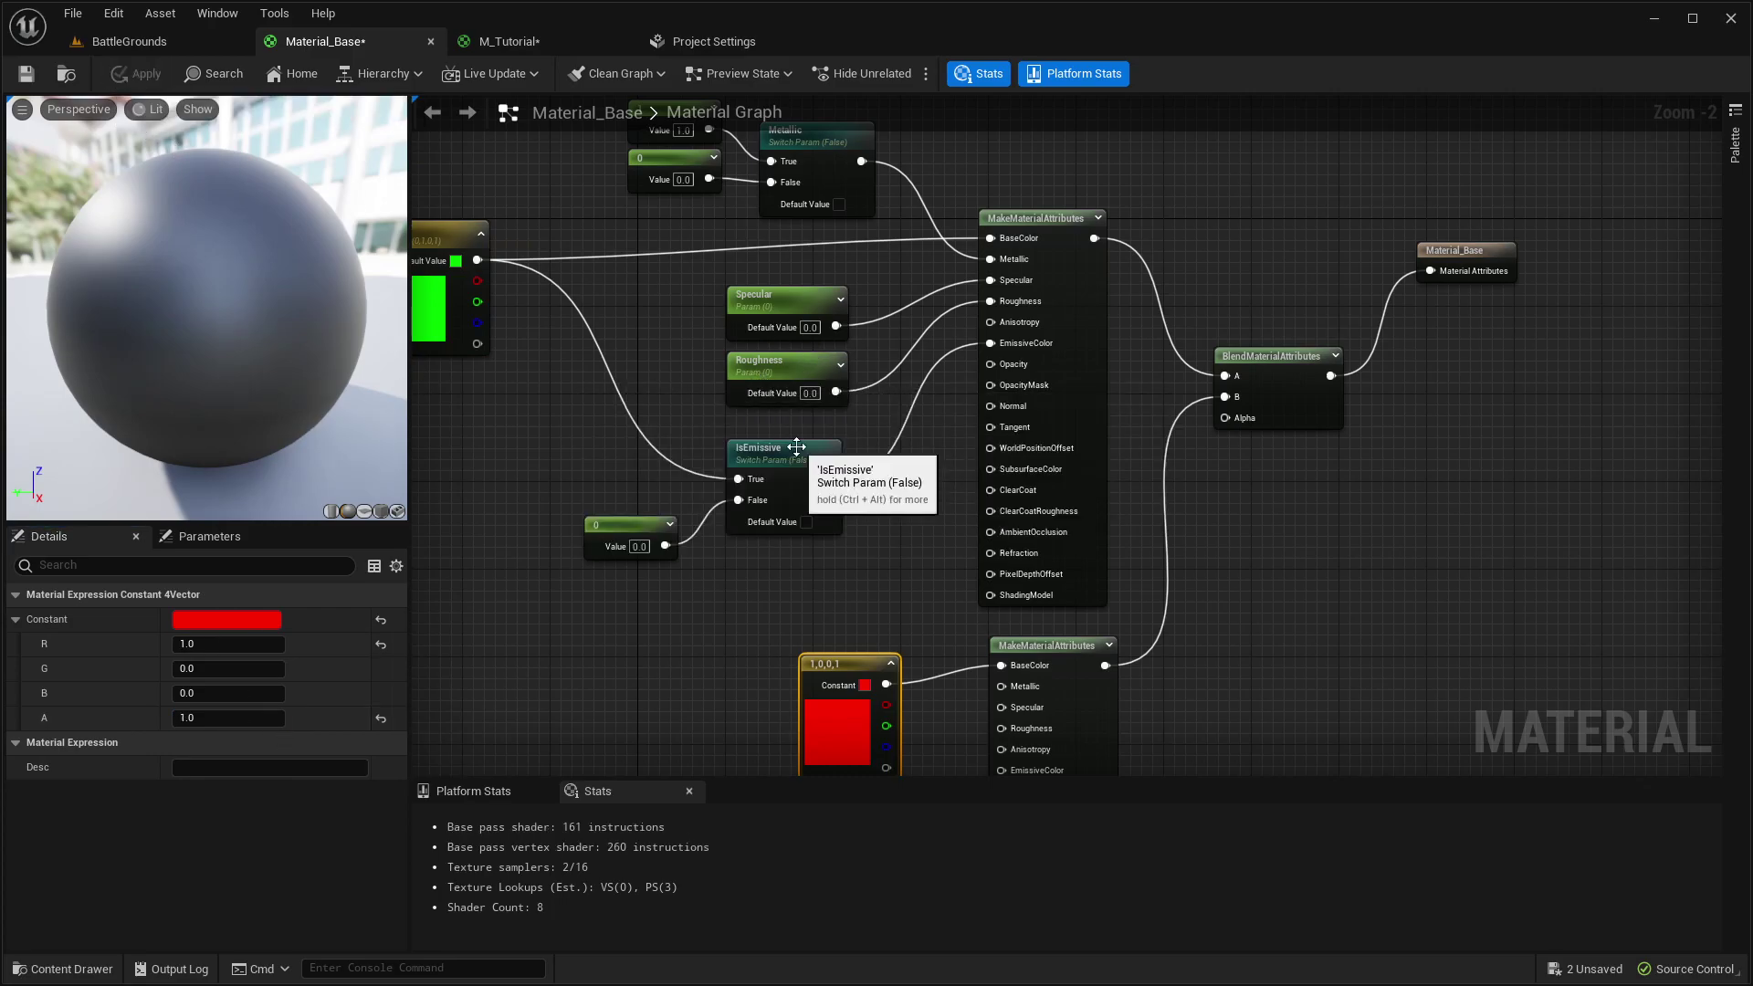
- Place a constant of 0.5 under BlendMaterialAttributes and connect it to the Alpha input
scroll(1262, 440, up, 2)
right_drag(1252, 446, 1121, 478)
click(1064, 504)
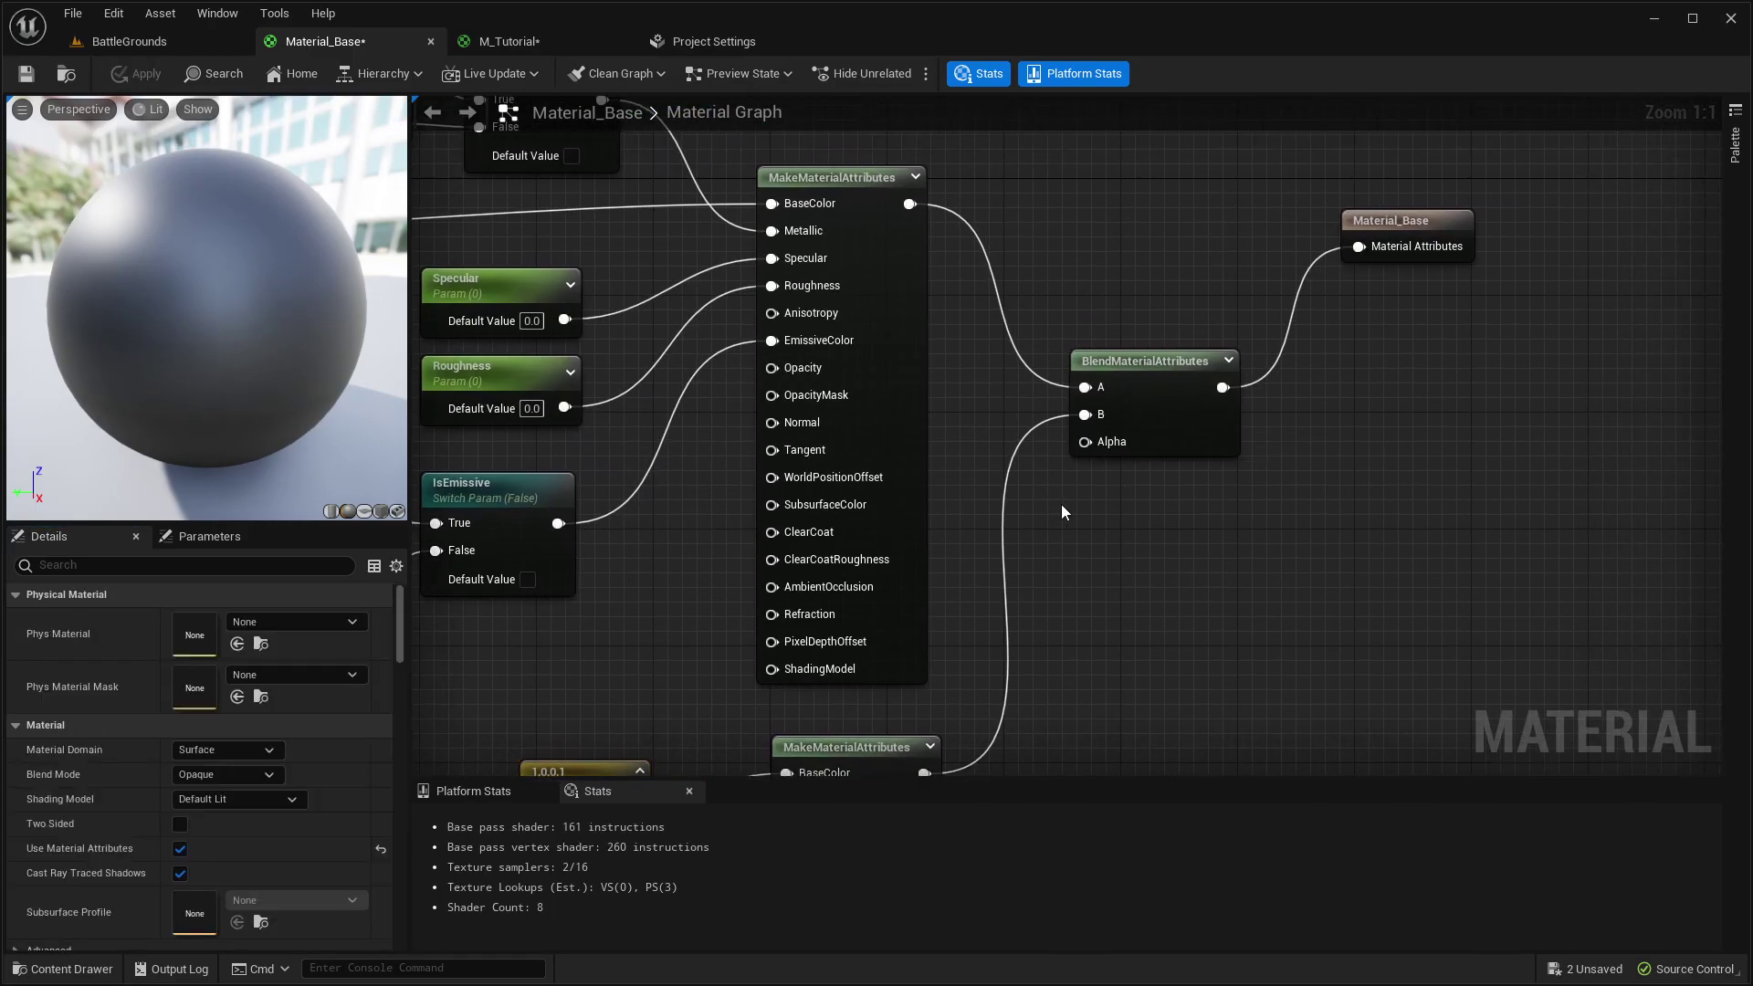
key(1)
click(1060, 504)
drag(1166, 543, 1086, 442)
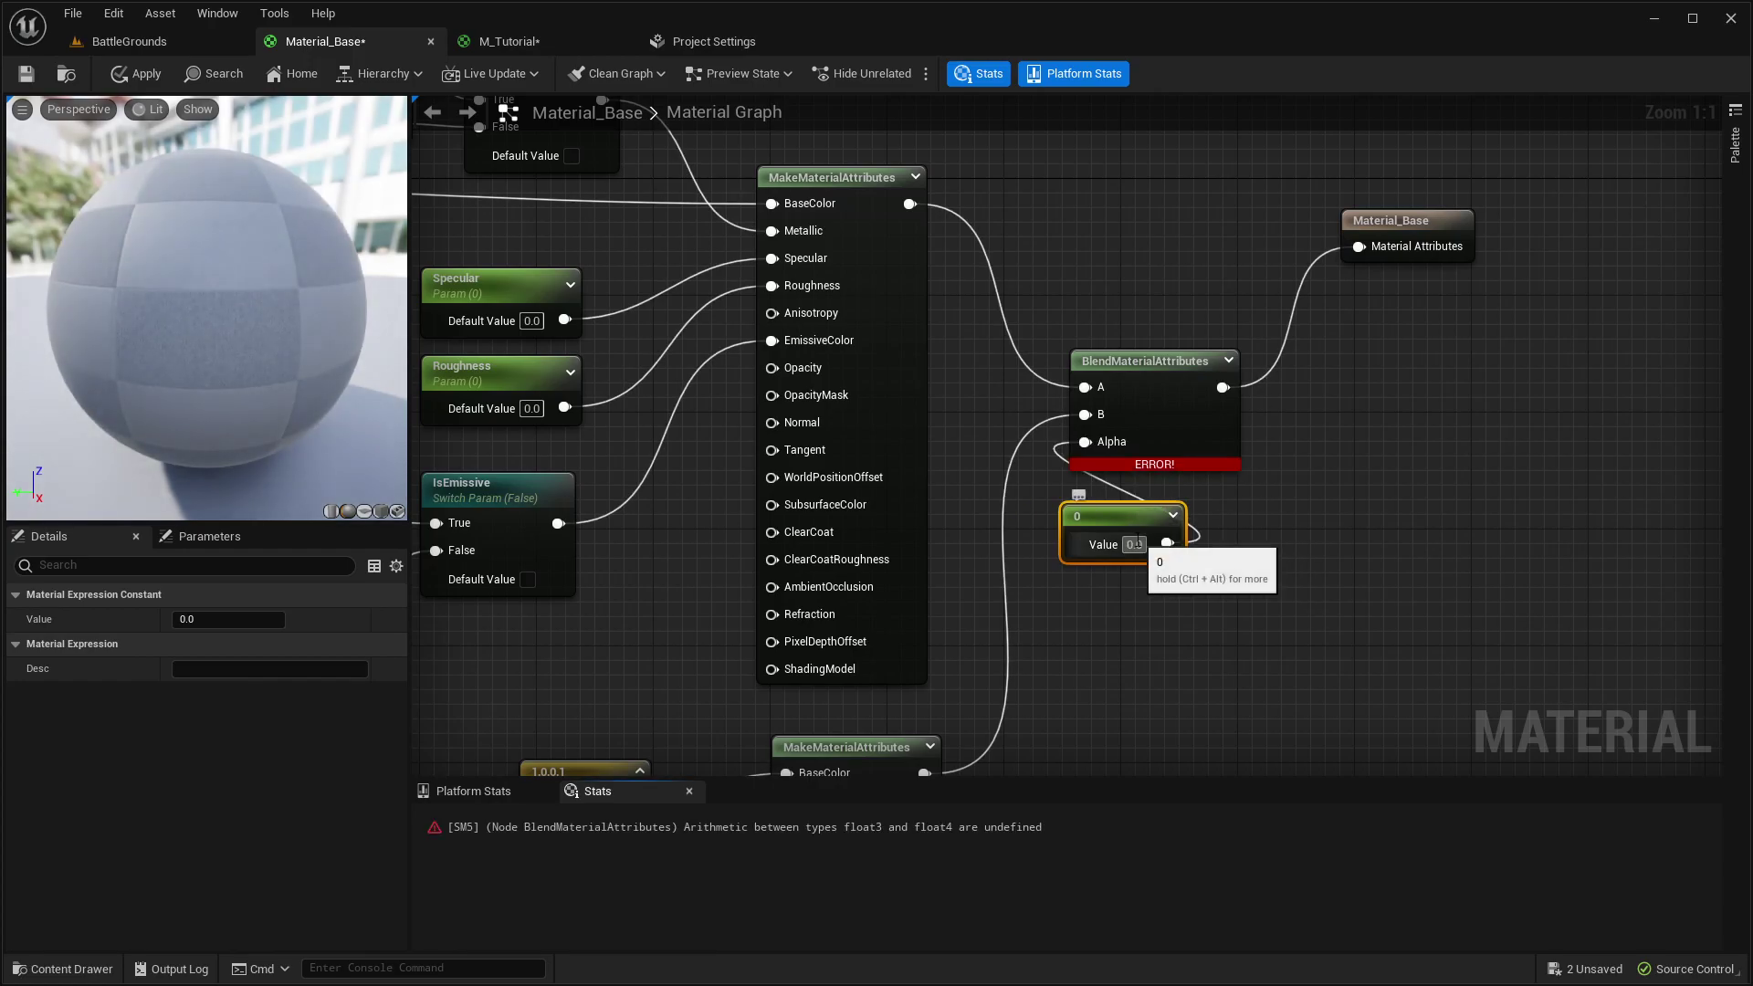
click(1133, 544)
text(0.5)
key(Return)
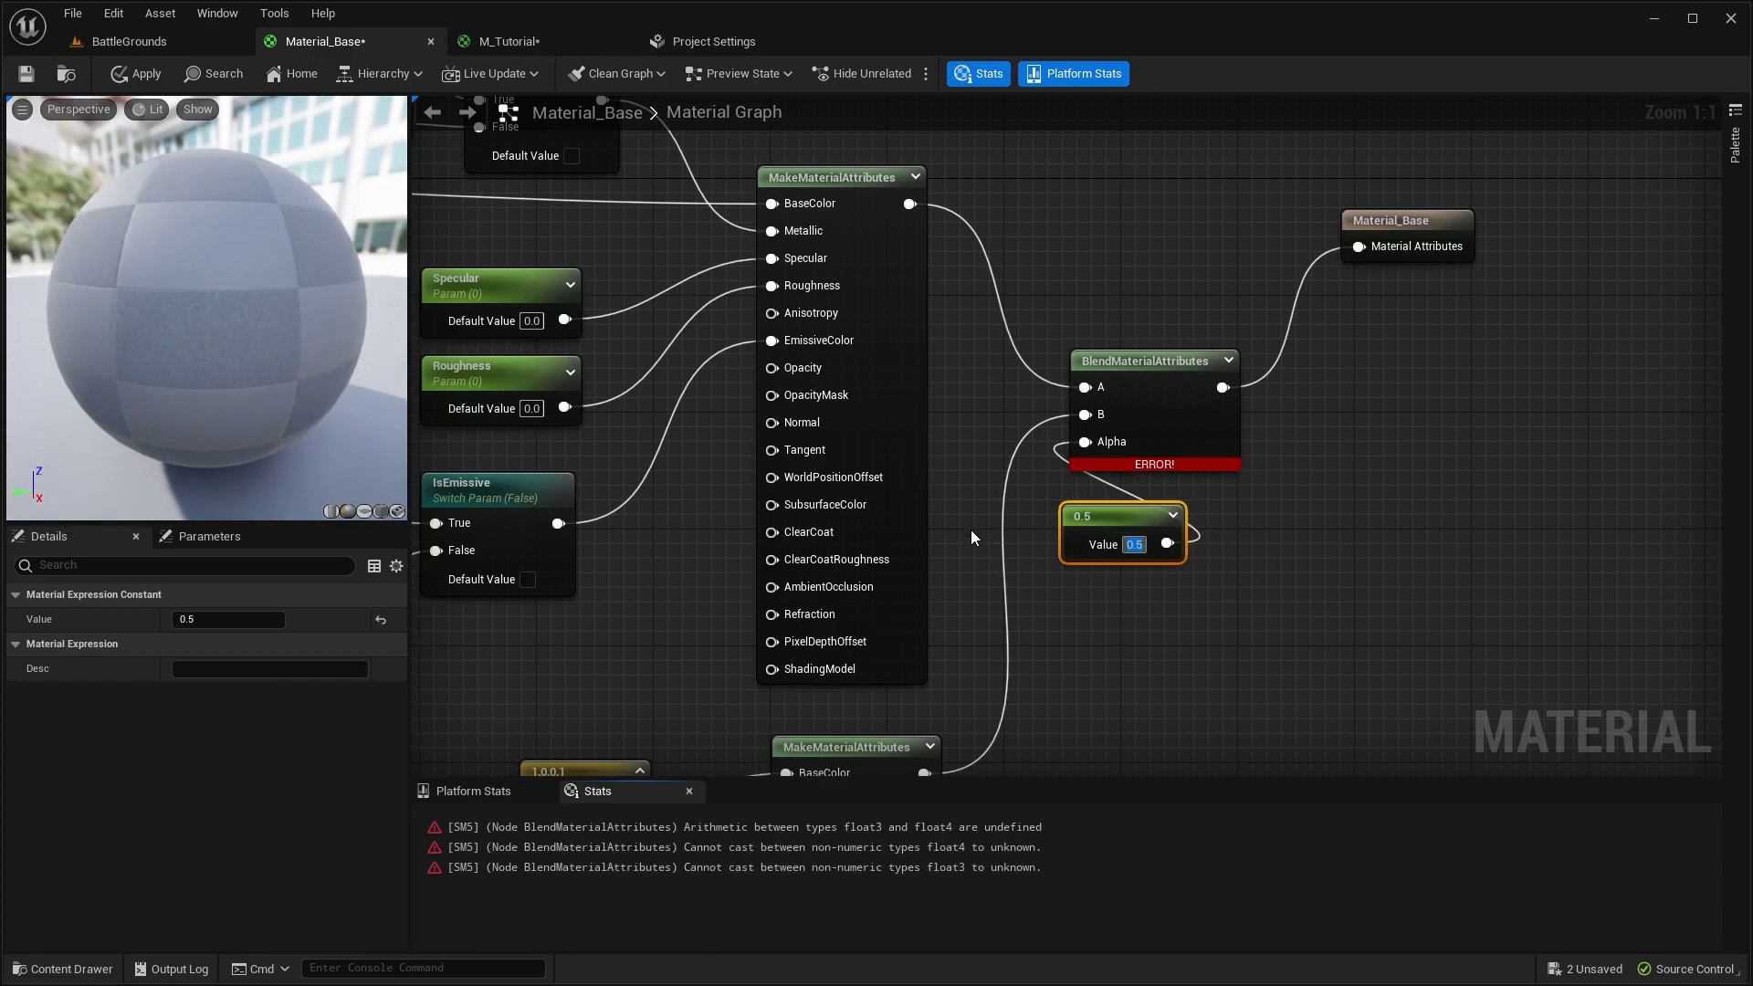
drag(1060, 563, 1076, 545)
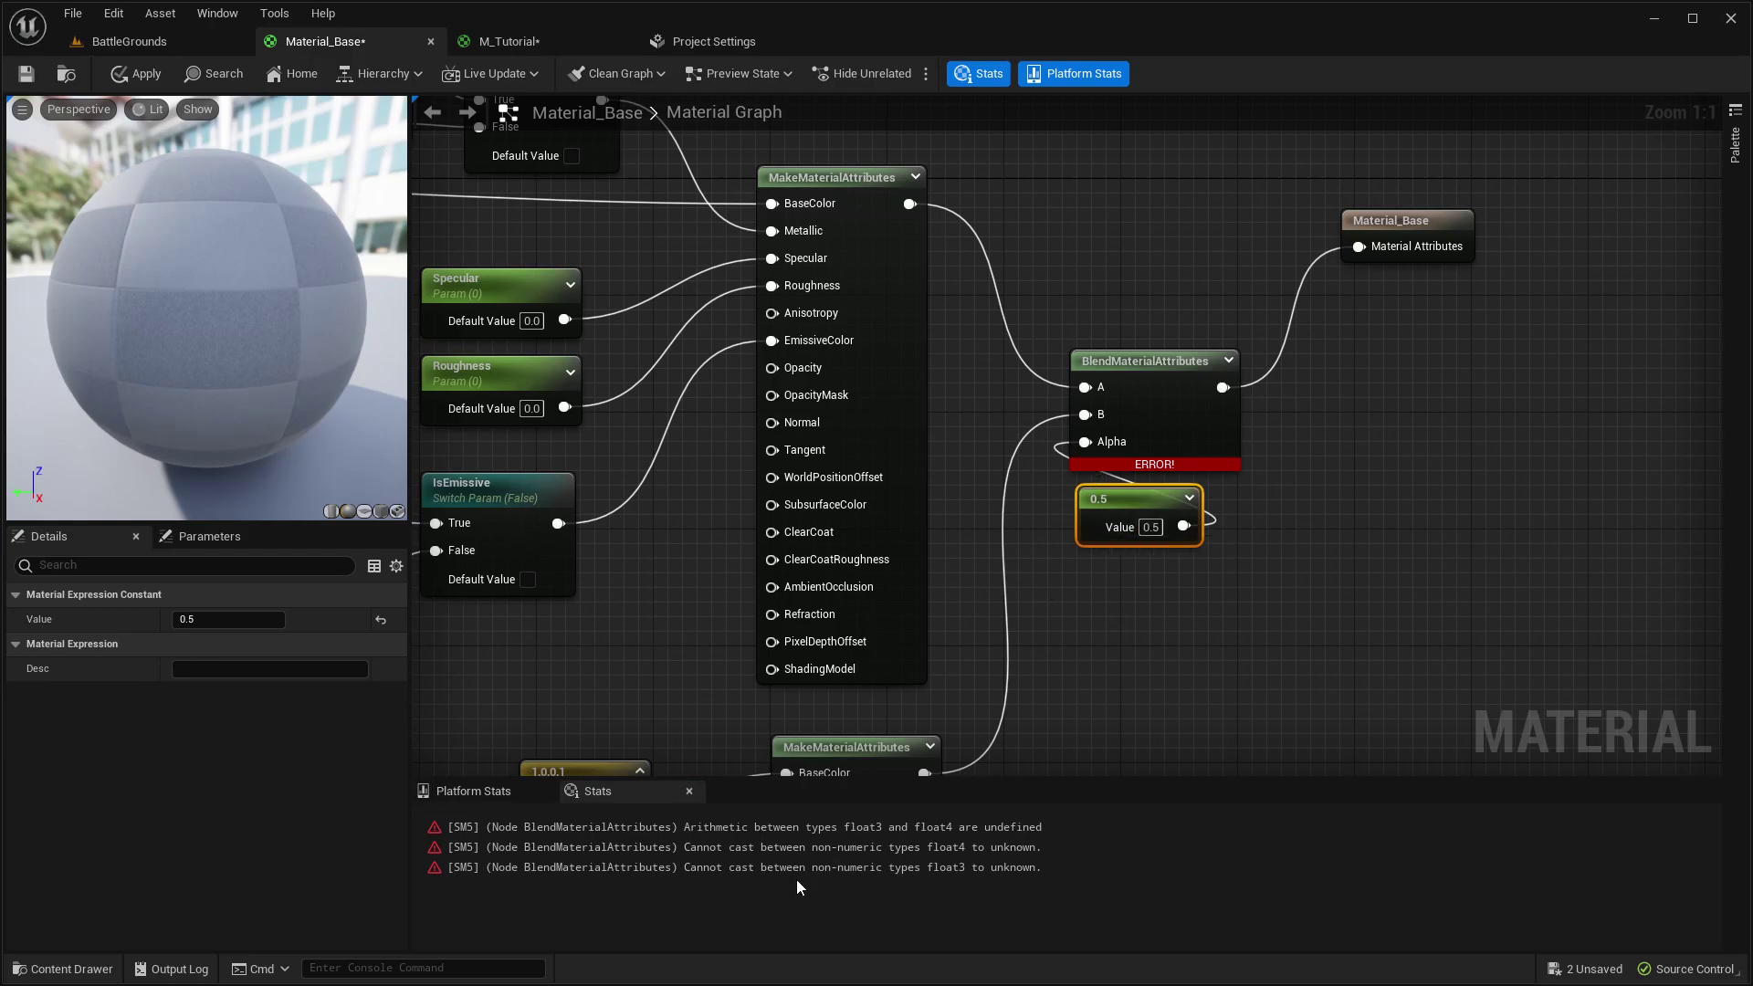
- Disconnect Metallic, Specular, Roughness and EmissiveColor from the first MakeMaterialAttributes, and apply the material despite the compilation errors
right_drag(1070, 687, 1160, 577)
scroll(1265, 461, down, 3)
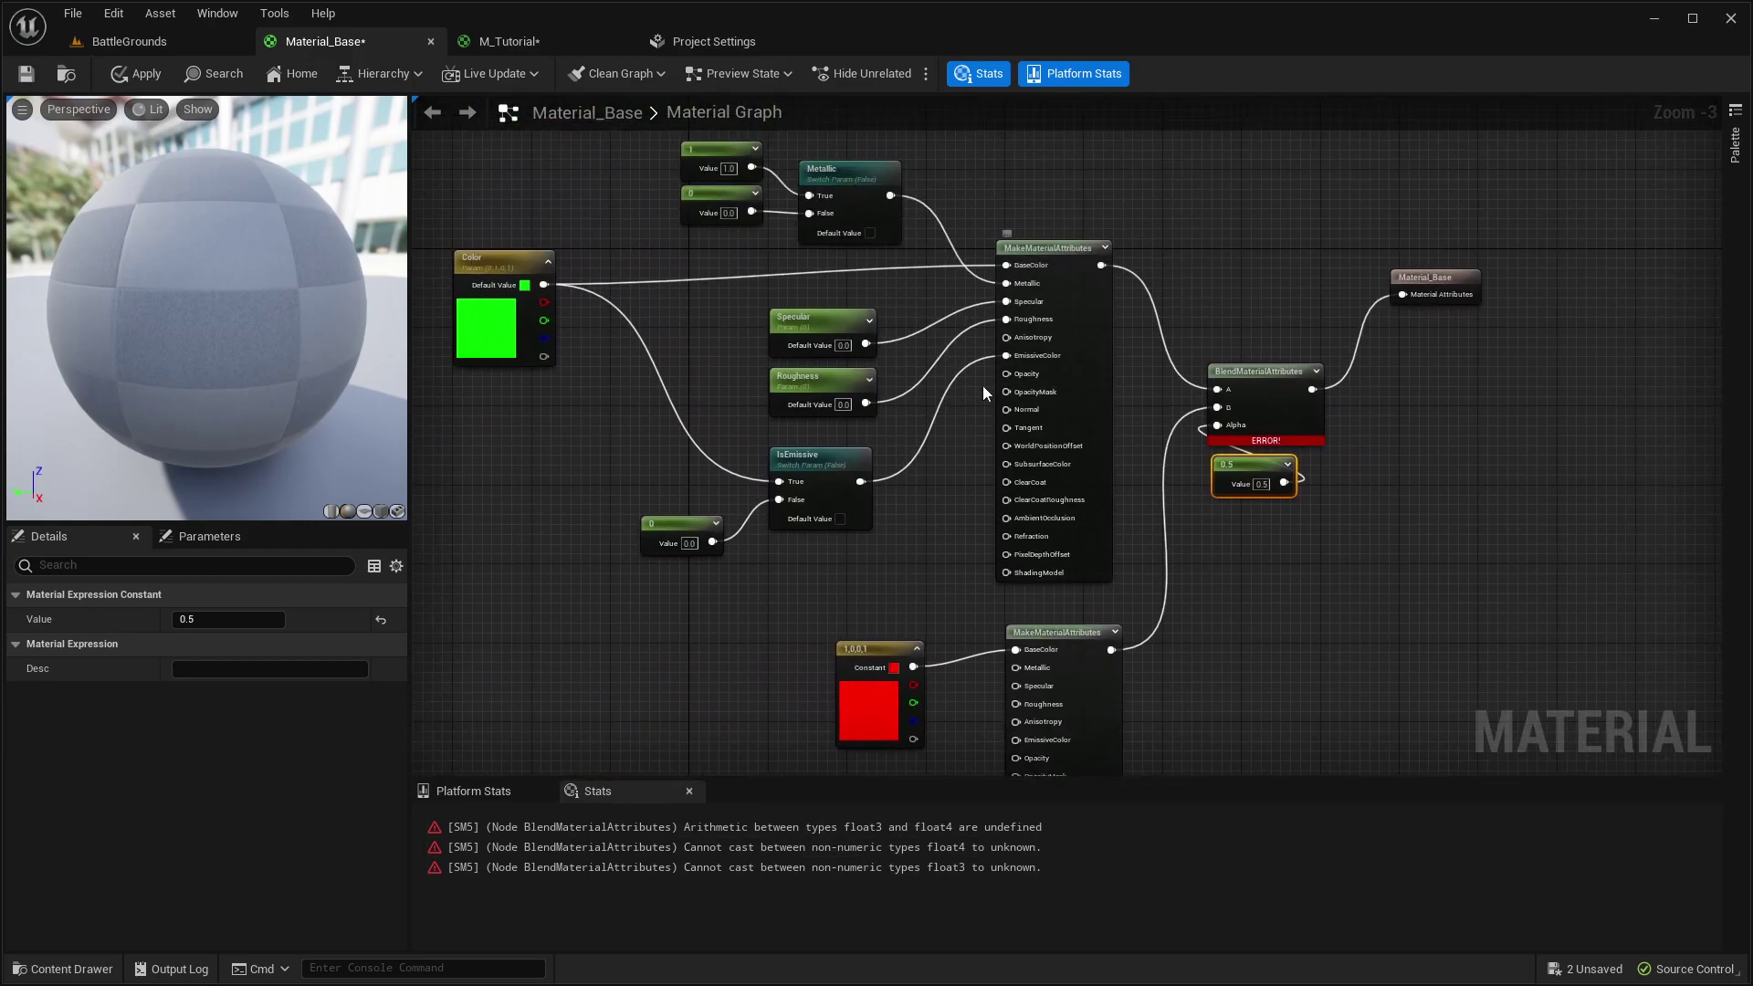
scroll(940, 372, up, 2)
right_drag(952, 311, 946, 390)
right_drag(1419, 657, 1242, 448)
right_drag(869, 357, 946, 587)
alt+click(921, 362)
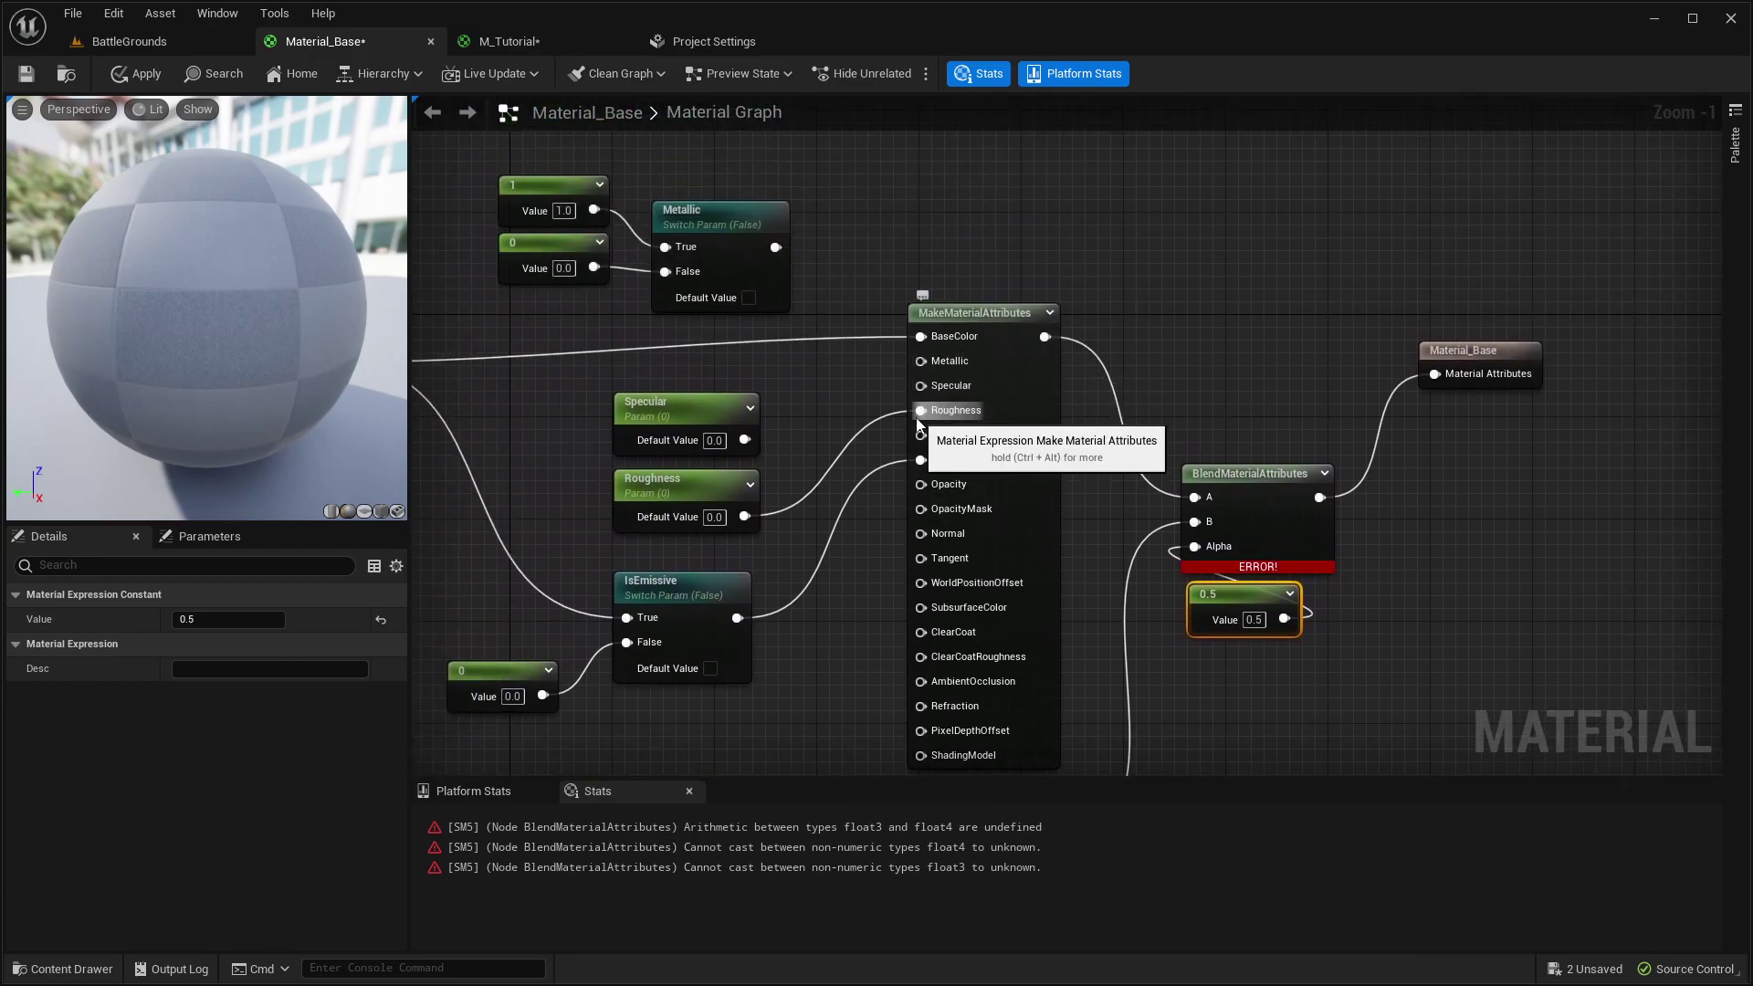
right_drag(922, 461, 1179, 393)
click(136, 74)
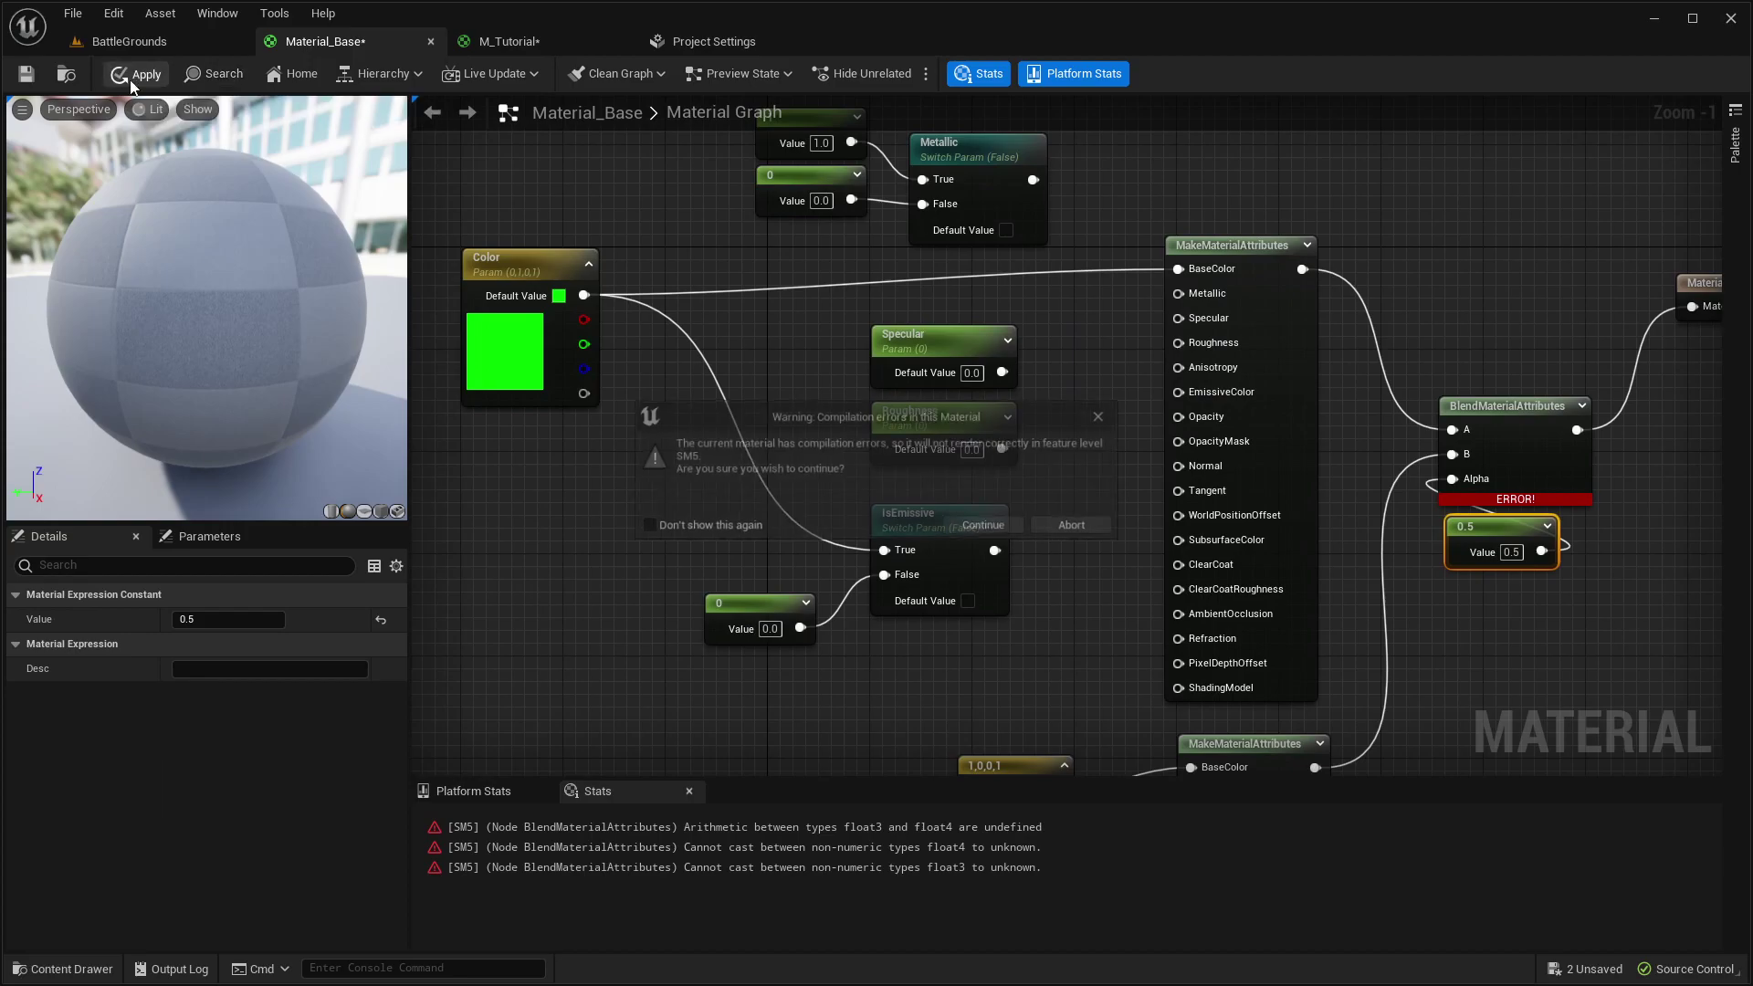
click(990, 530)
- Disconnect the 0.5 constant from the blend's Alpha input, move it farther below, and apply the material
right_drag(1563, 500, 1148, 462)
right_drag(1066, 665, 1214, 650)
right_drag(1360, 326, 1178, 388)
alt+click(1070, 472)
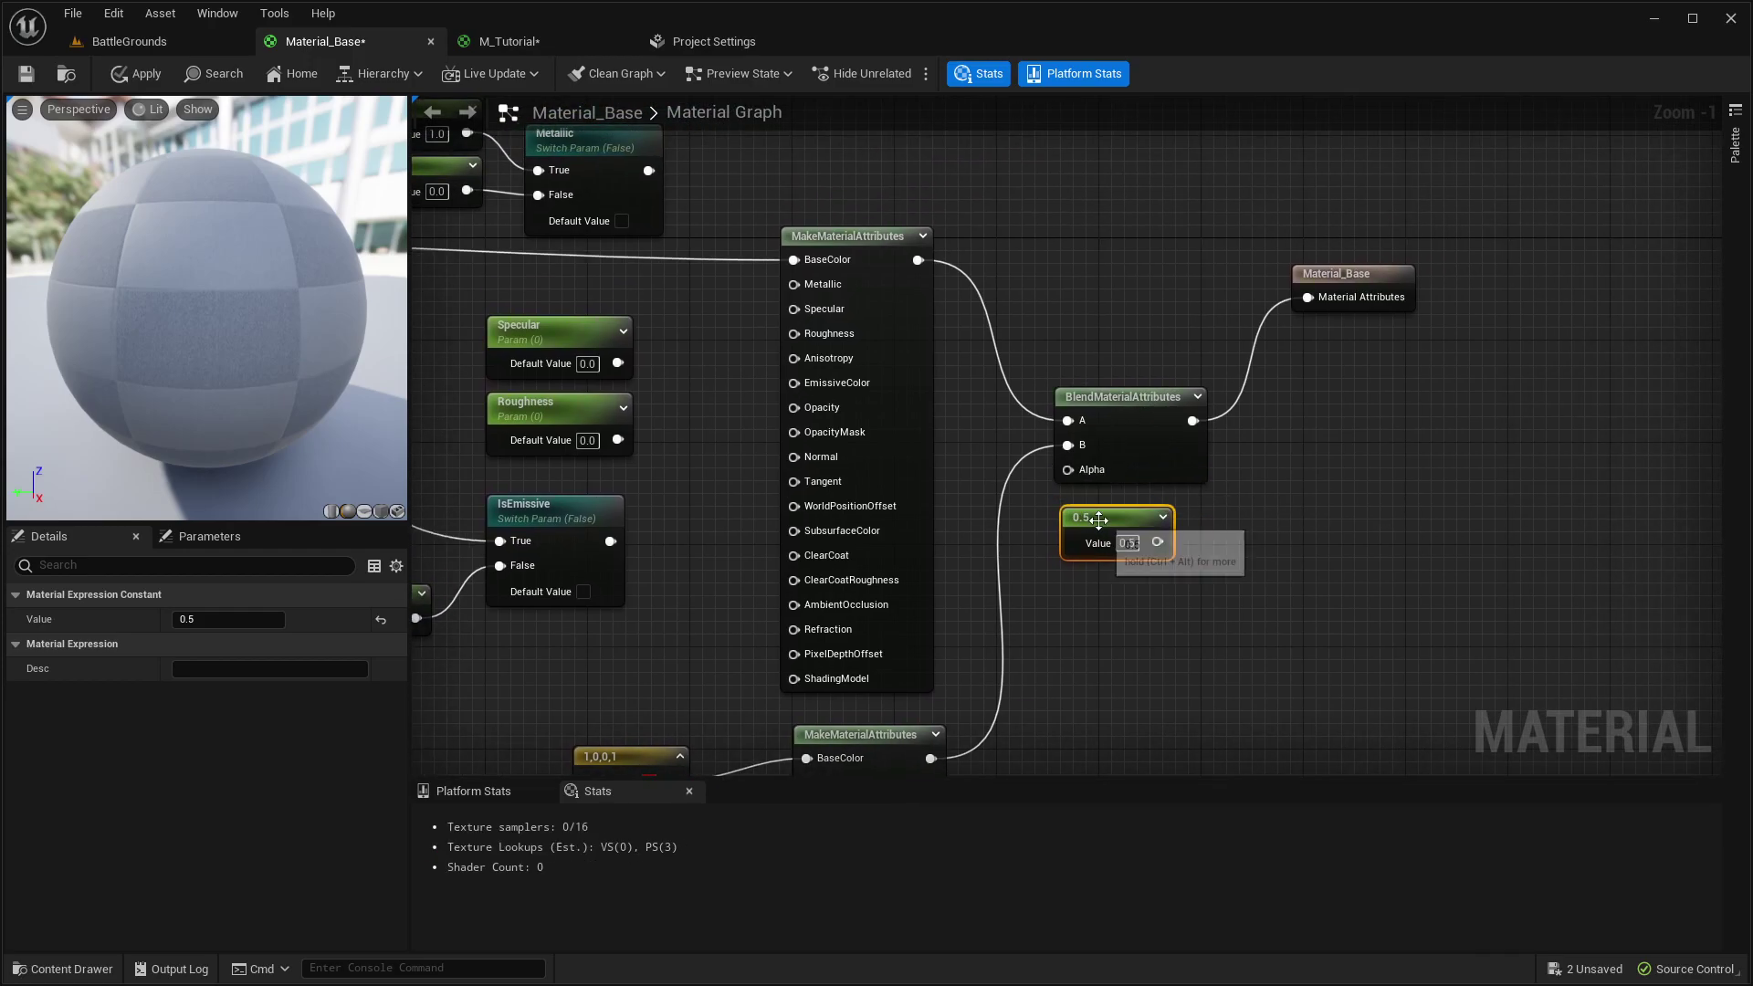
drag(1098, 519, 1124, 583)
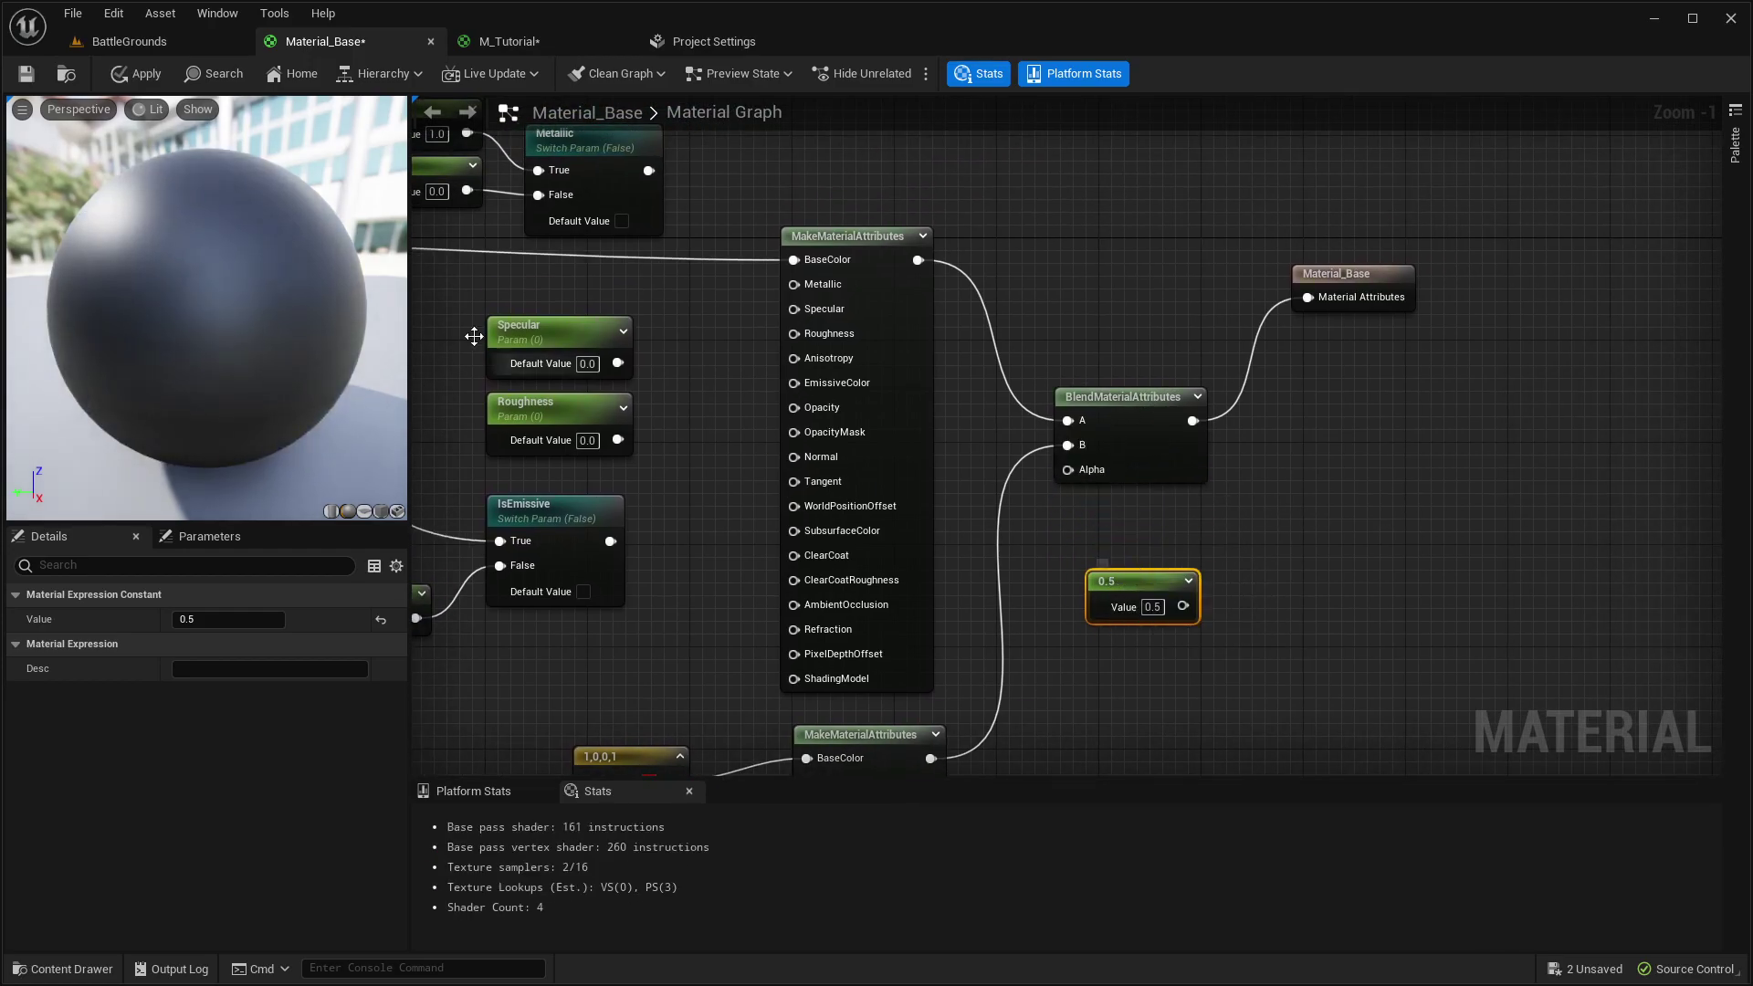
click(137, 74)
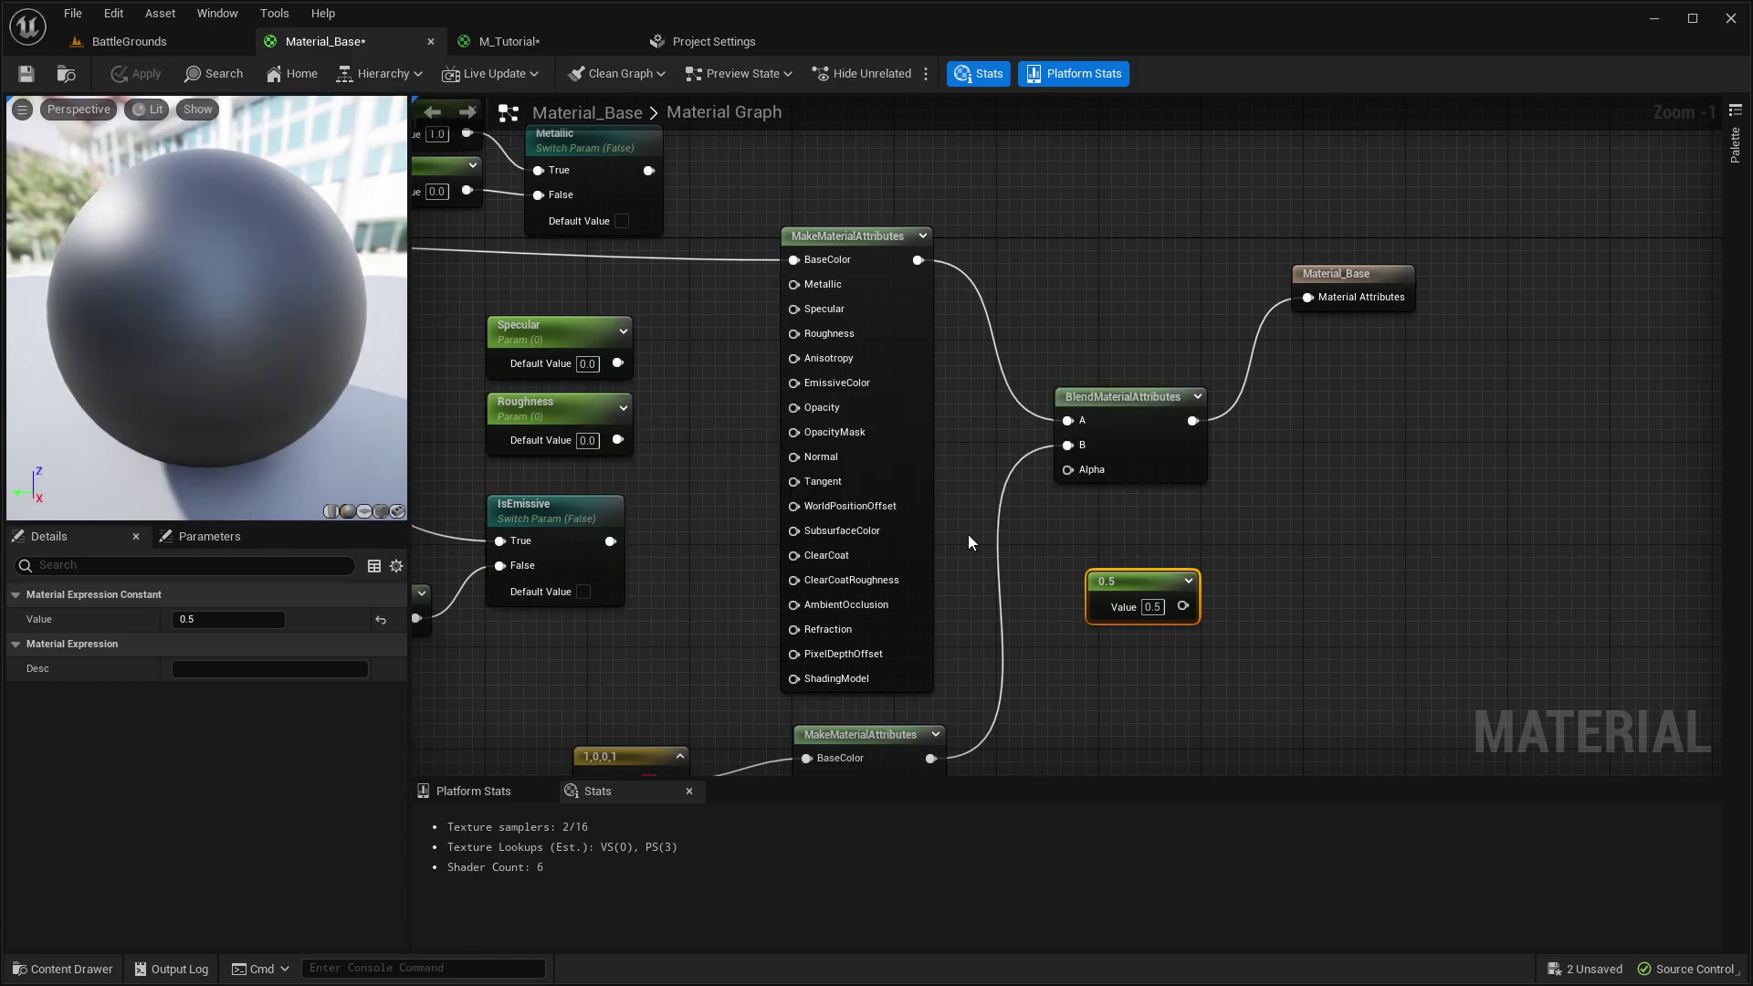
- Set the loose constant to 1, connect it to the blend's Alpha input, and place it just below the blend node
click(1152, 607)
text(1)
key(Return)
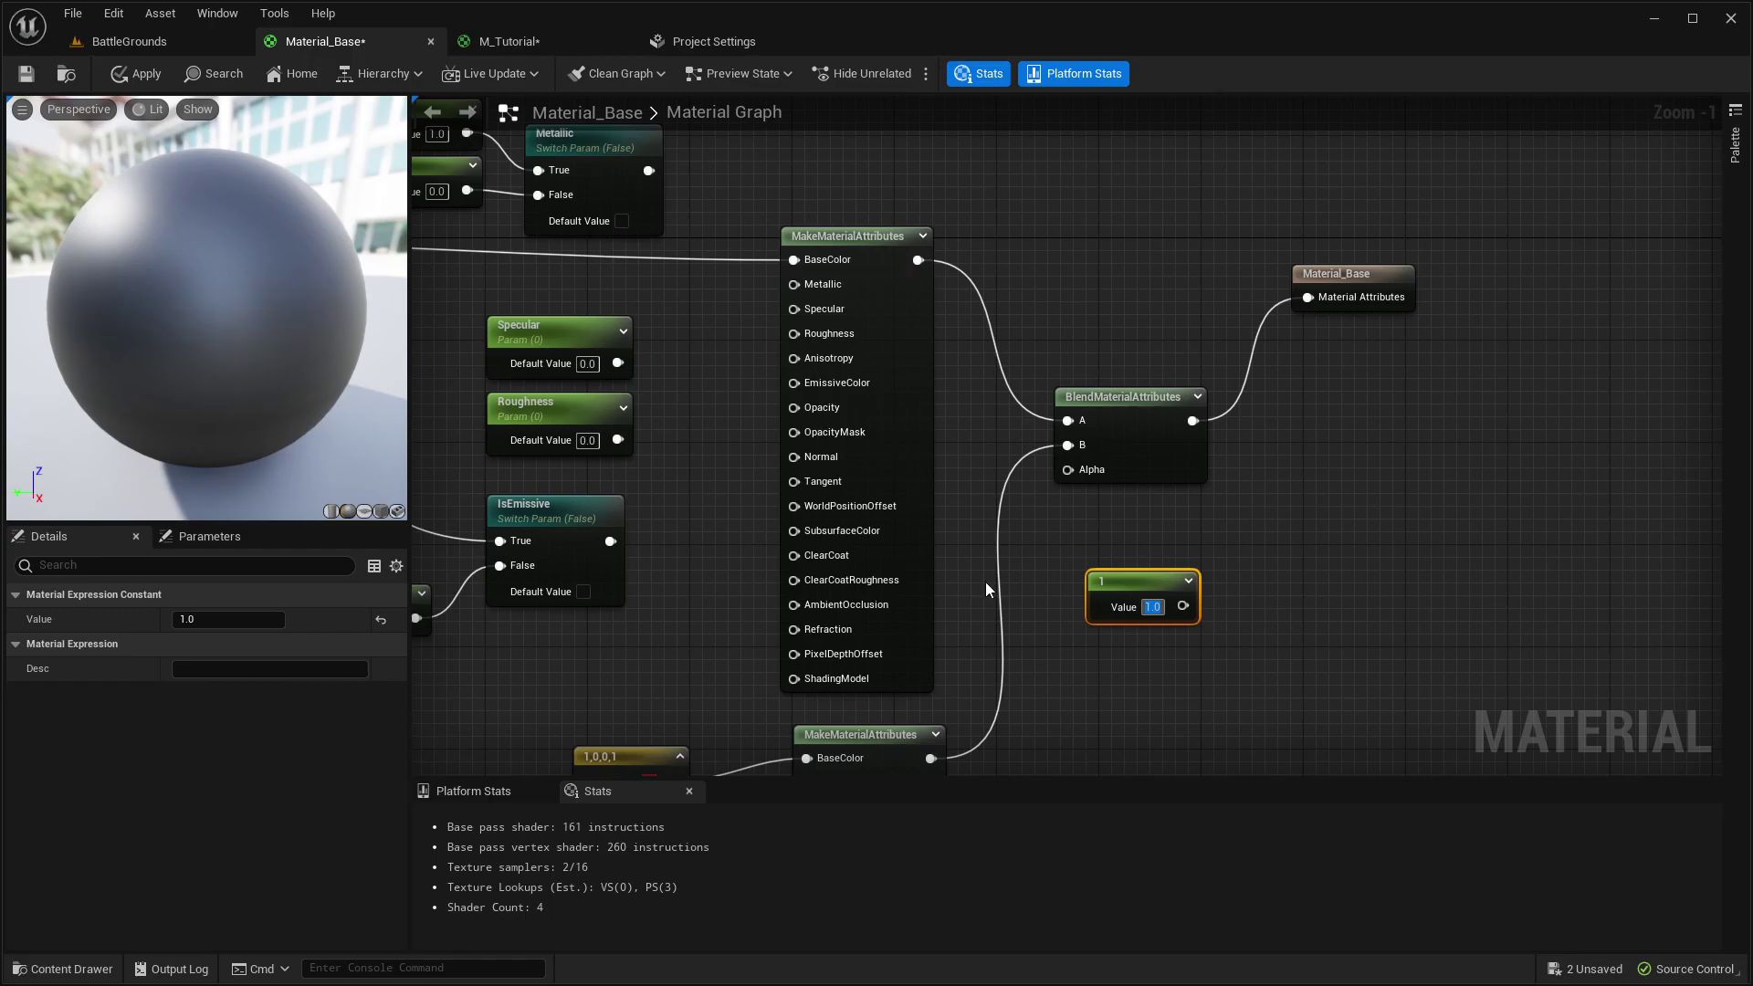
drag(1183, 606, 1068, 469)
drag(1135, 588, 1097, 539)
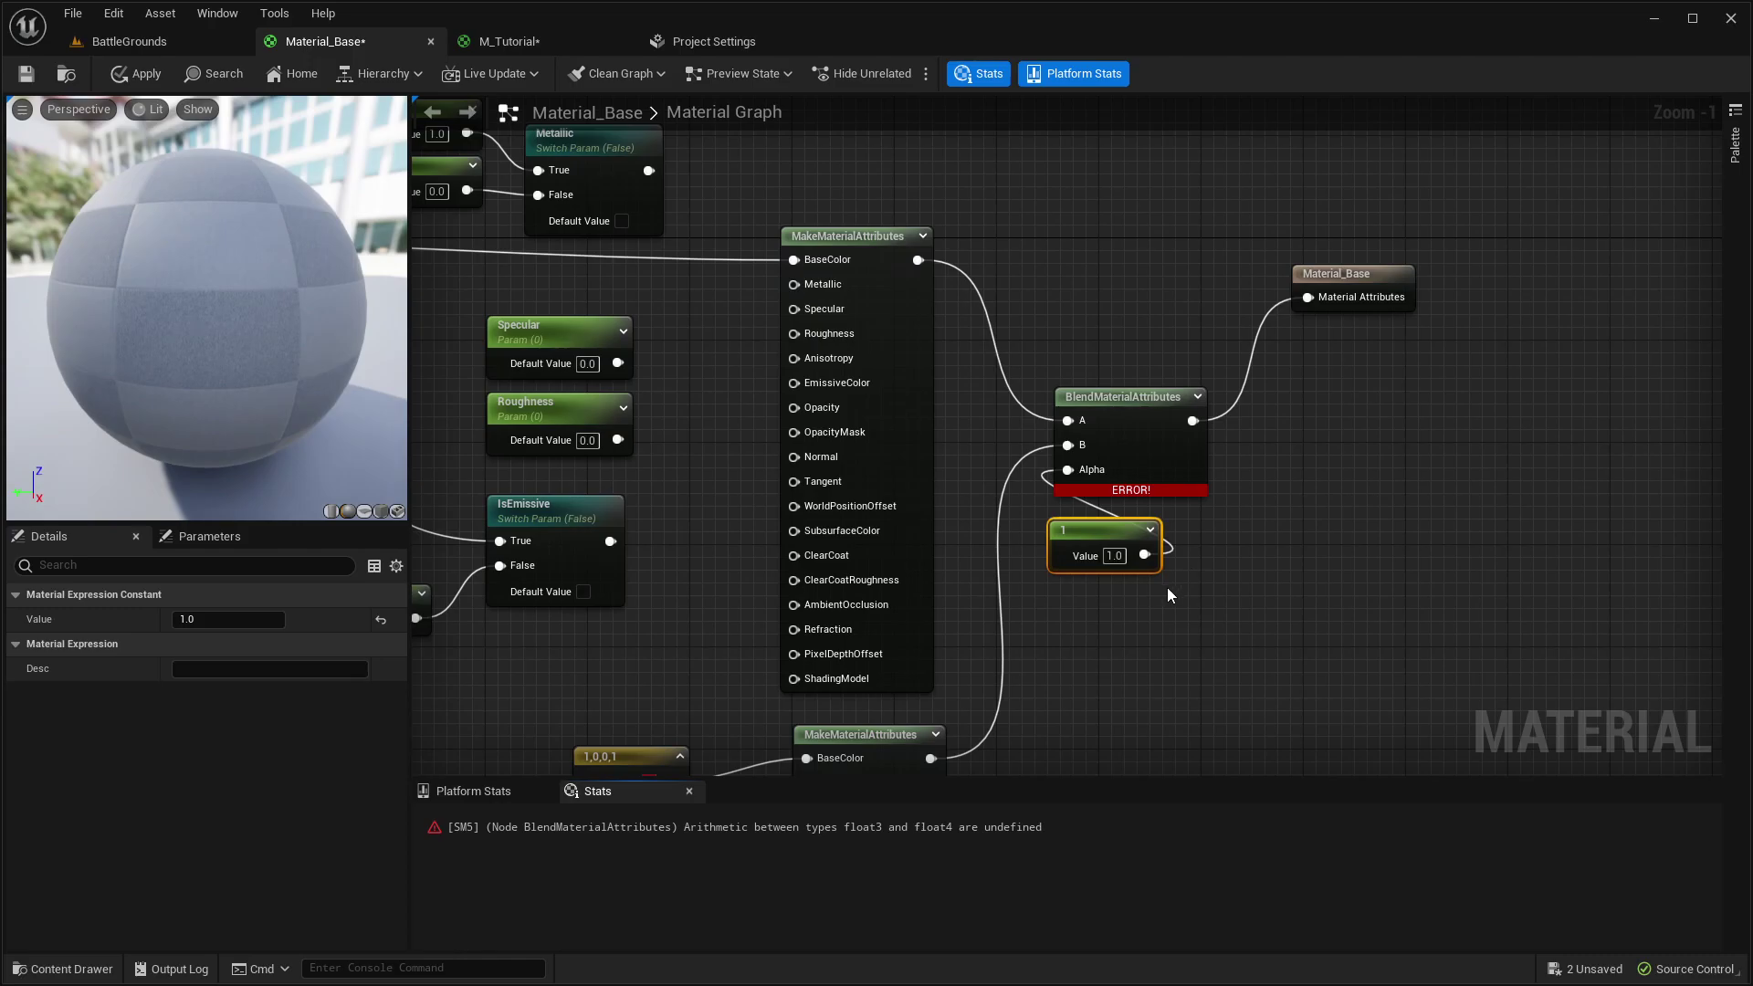
- Copy the MakeMaterialAttributes node fed by the red constant and paste a third one into the graph
scroll(1166, 588, down, 2)
right_drag(1154, 514, 1203, 511)
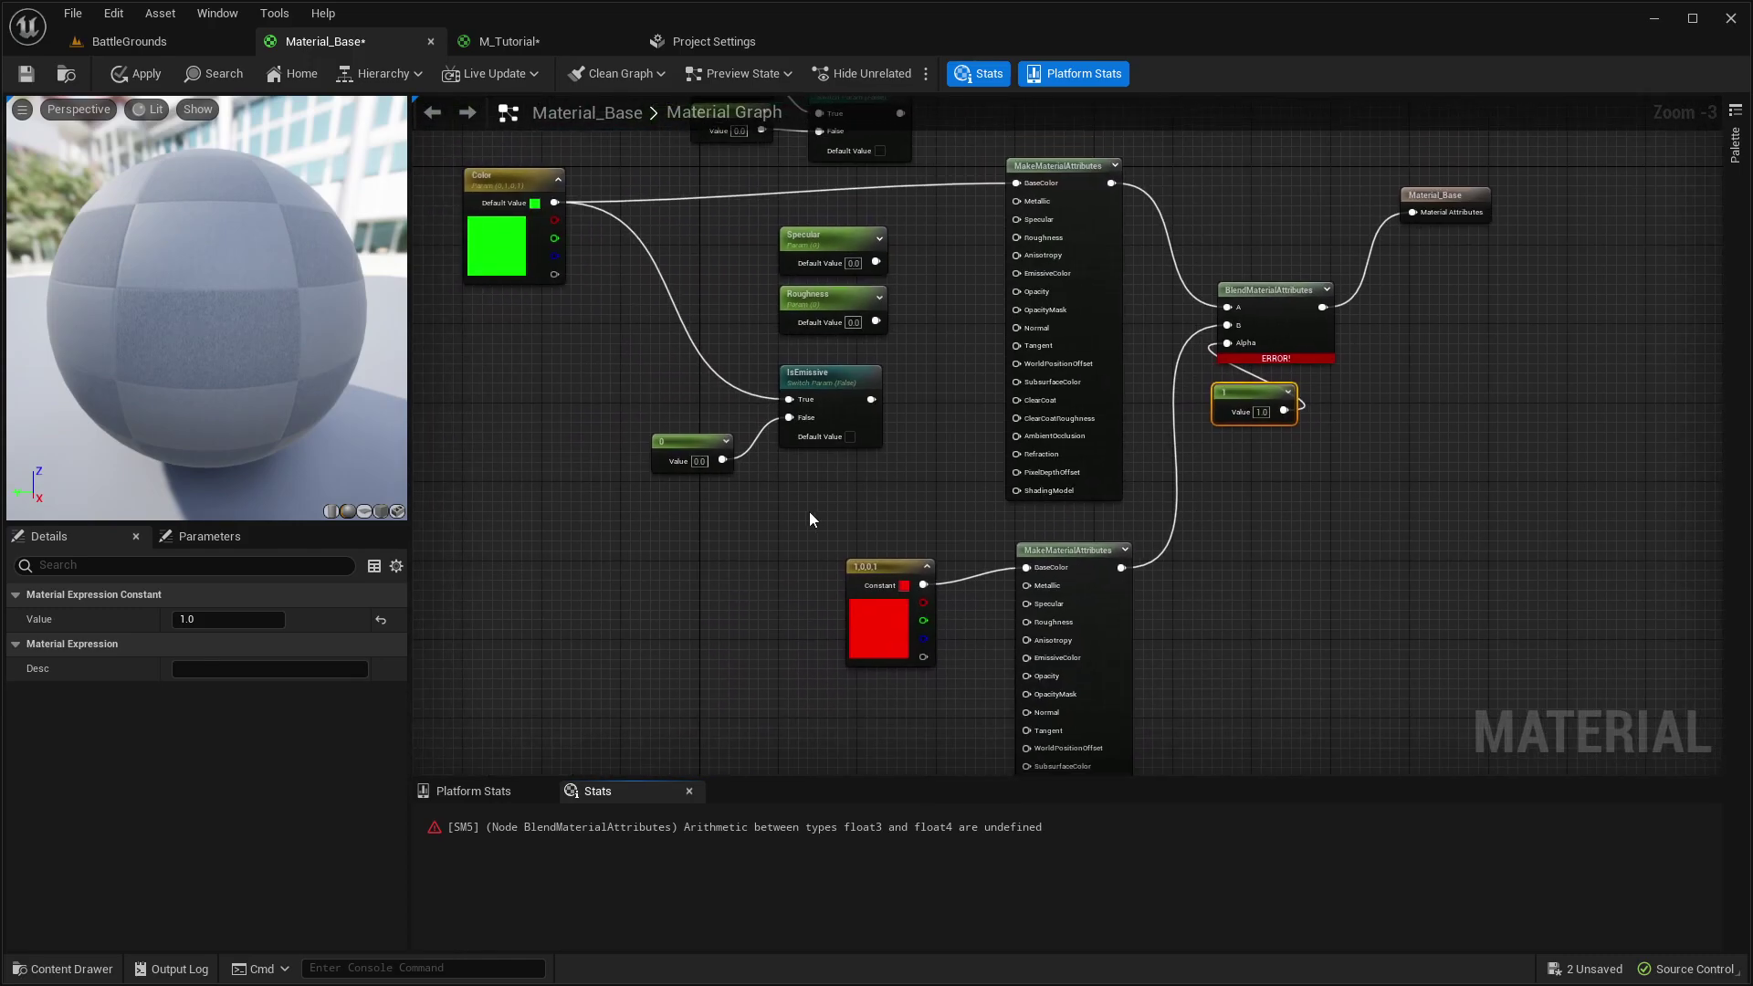
scroll(531, 219, up, 2)
right_drag(756, 457, 755, 391)
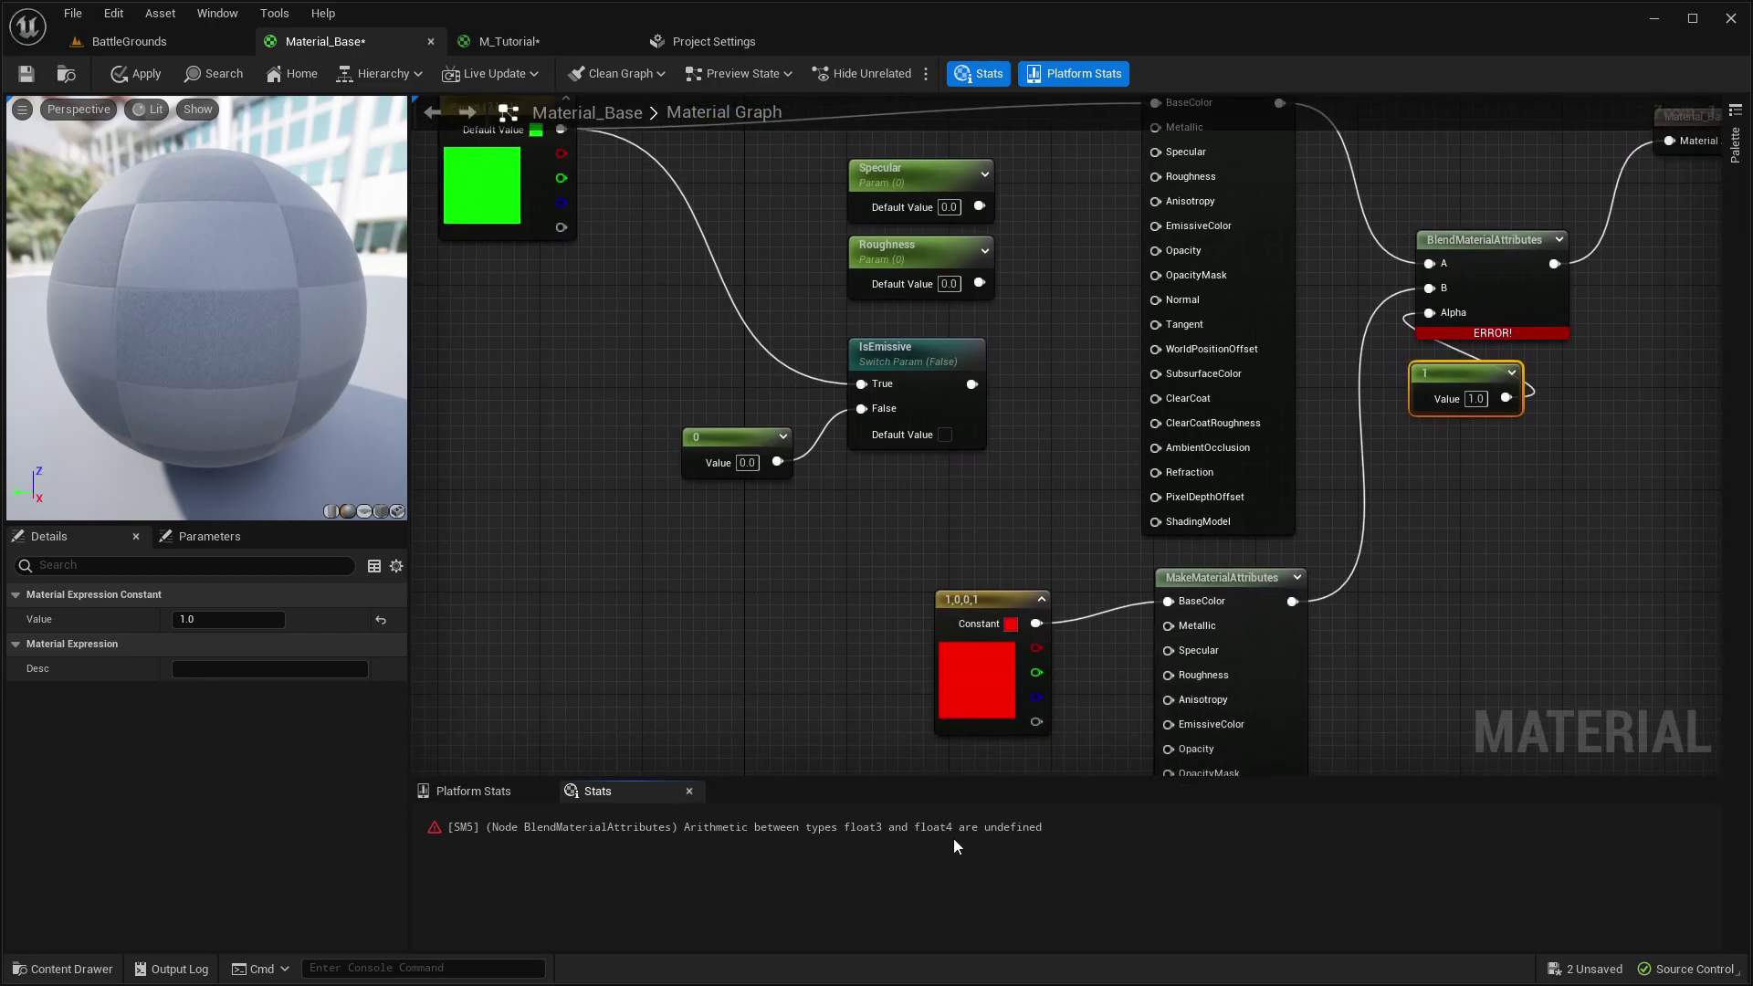
right_drag(1060, 504, 708, 589)
right_drag(1081, 710, 1022, 361)
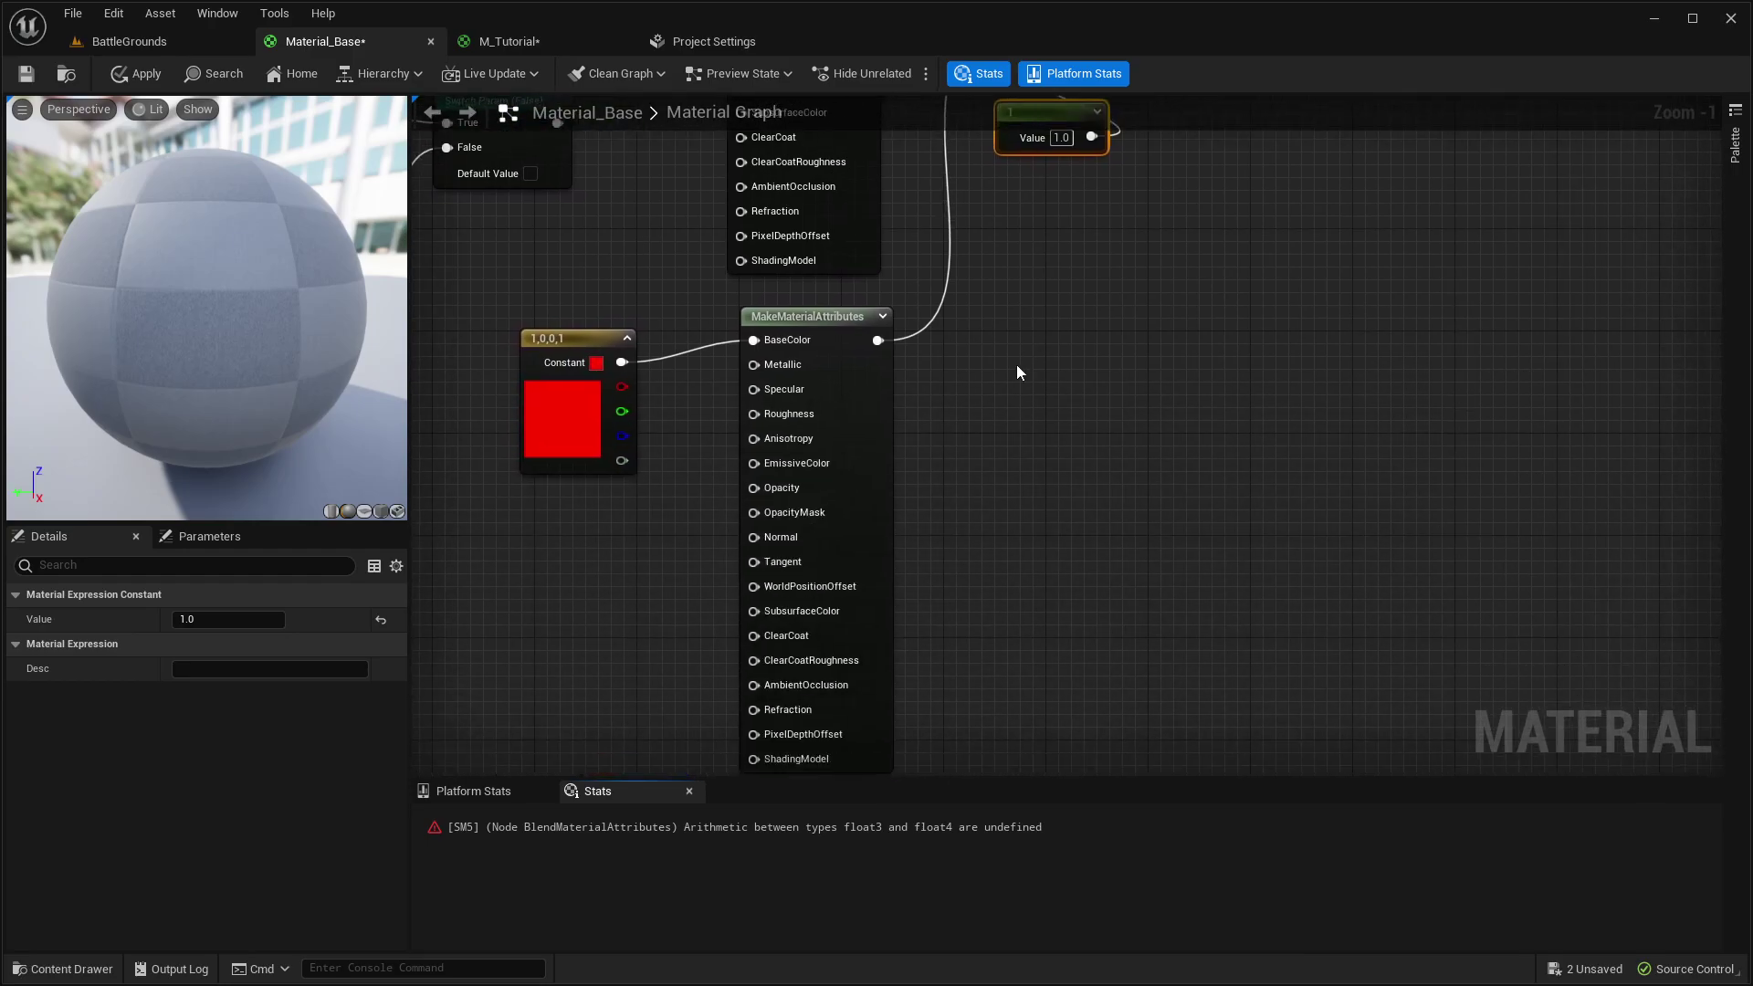
drag(1022, 362, 762, 571)
click(1114, 276)
right_drag(993, 634, 1691, 771)
key(ctrl+v)
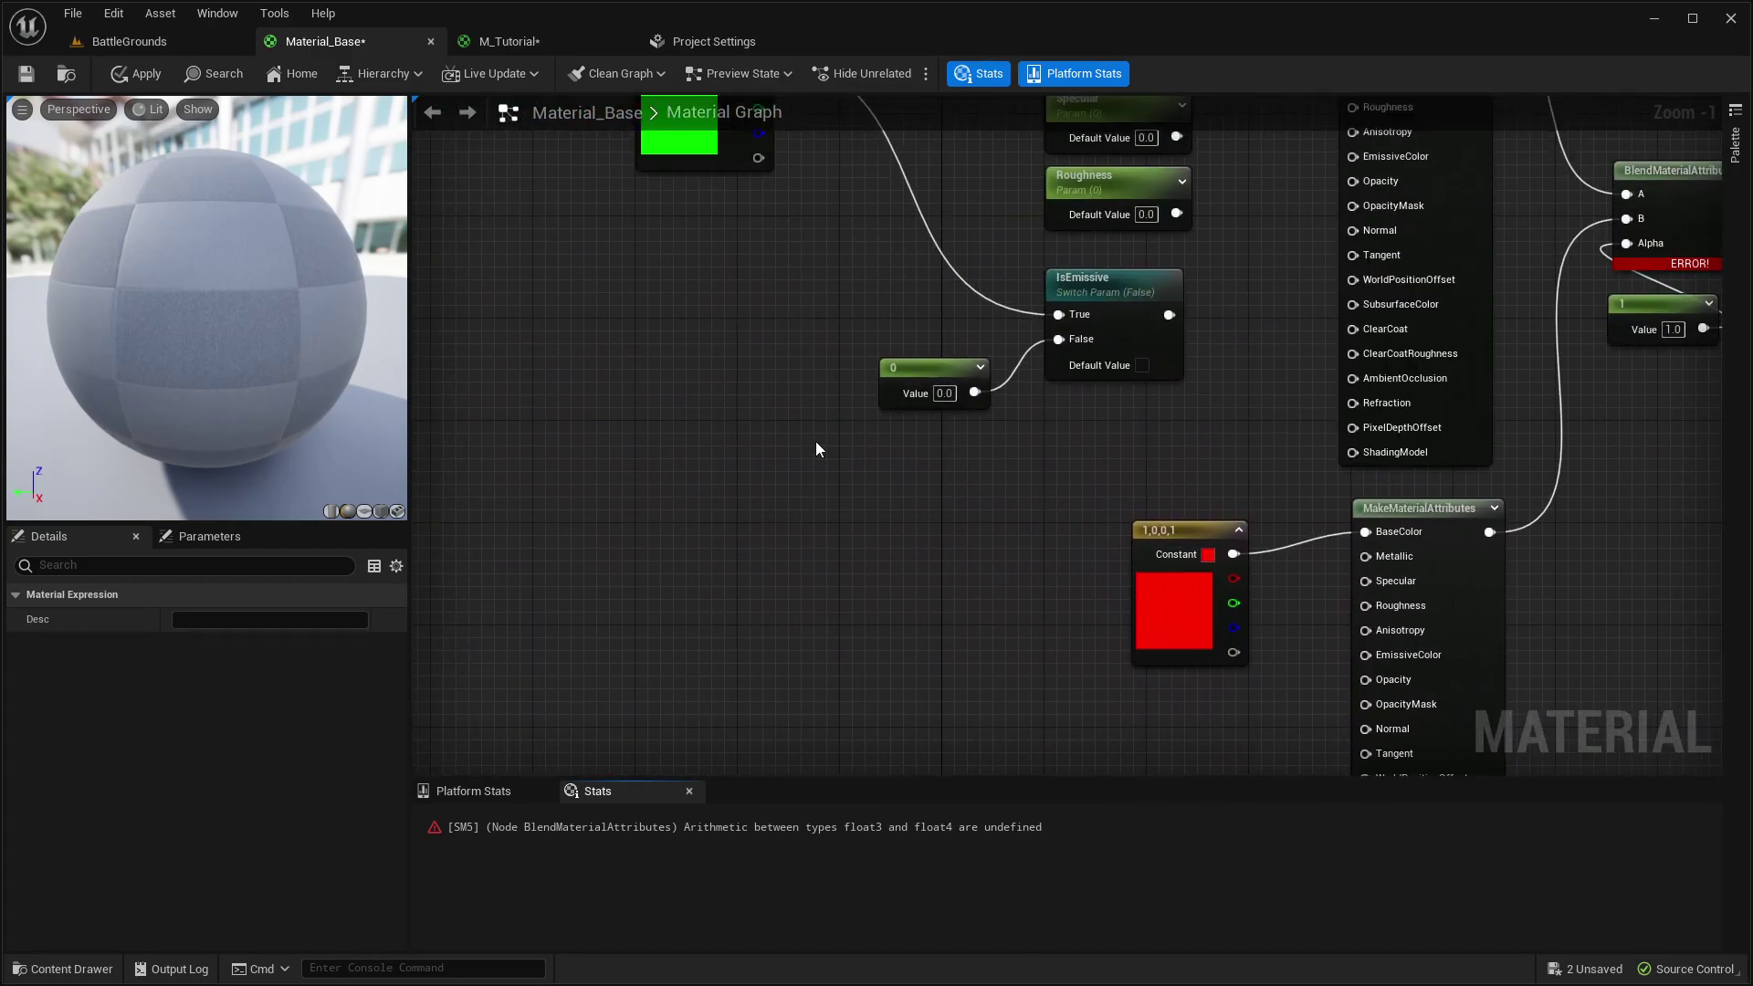
- Add a four-component constant with G and A set to 1, connected to BaseColor of the third MakeMaterialAttributes
right_drag(861, 446, 665, 100)
right_click(1114, 603)
click(1091, 610)
click(1095, 594)
drag(1194, 621, 1477, 365)
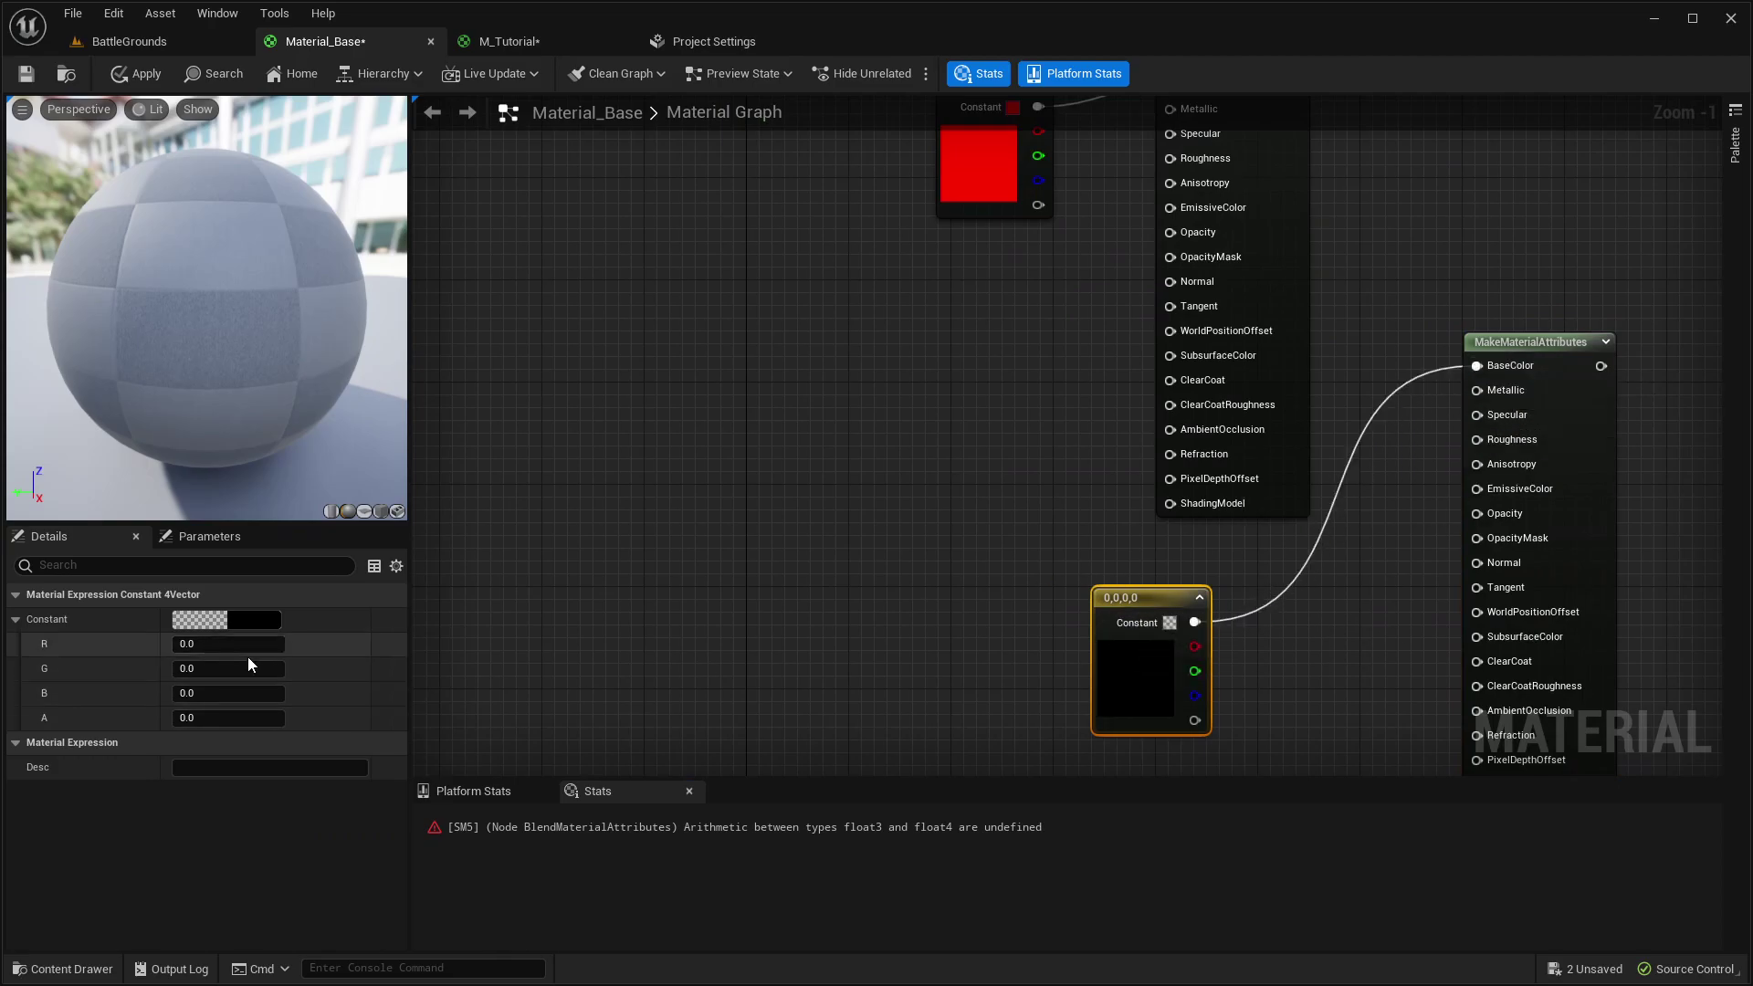
click(220, 671)
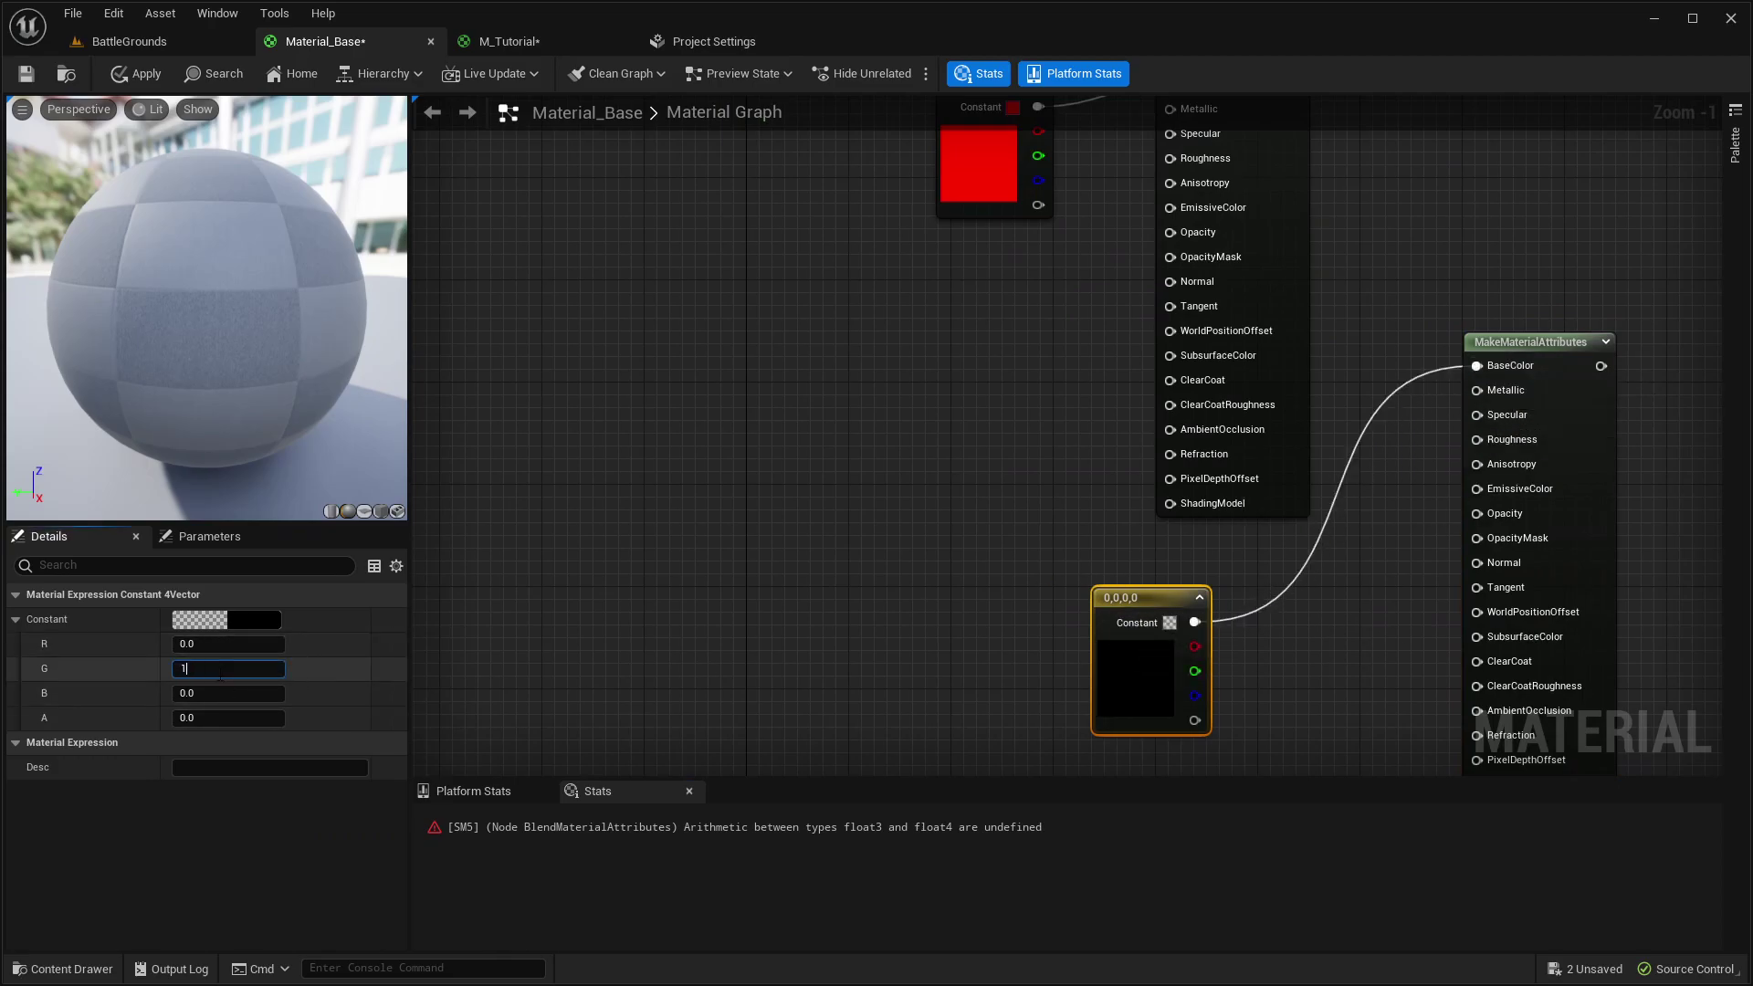
key(Tab)
key(Tab)
text(1)
key(Return)
- Duplicate BlendMaterialAttributes and connect the second MakeMaterialAttributes to its A input and the third to its B input
right_drag(1545, 332, 975, 735)
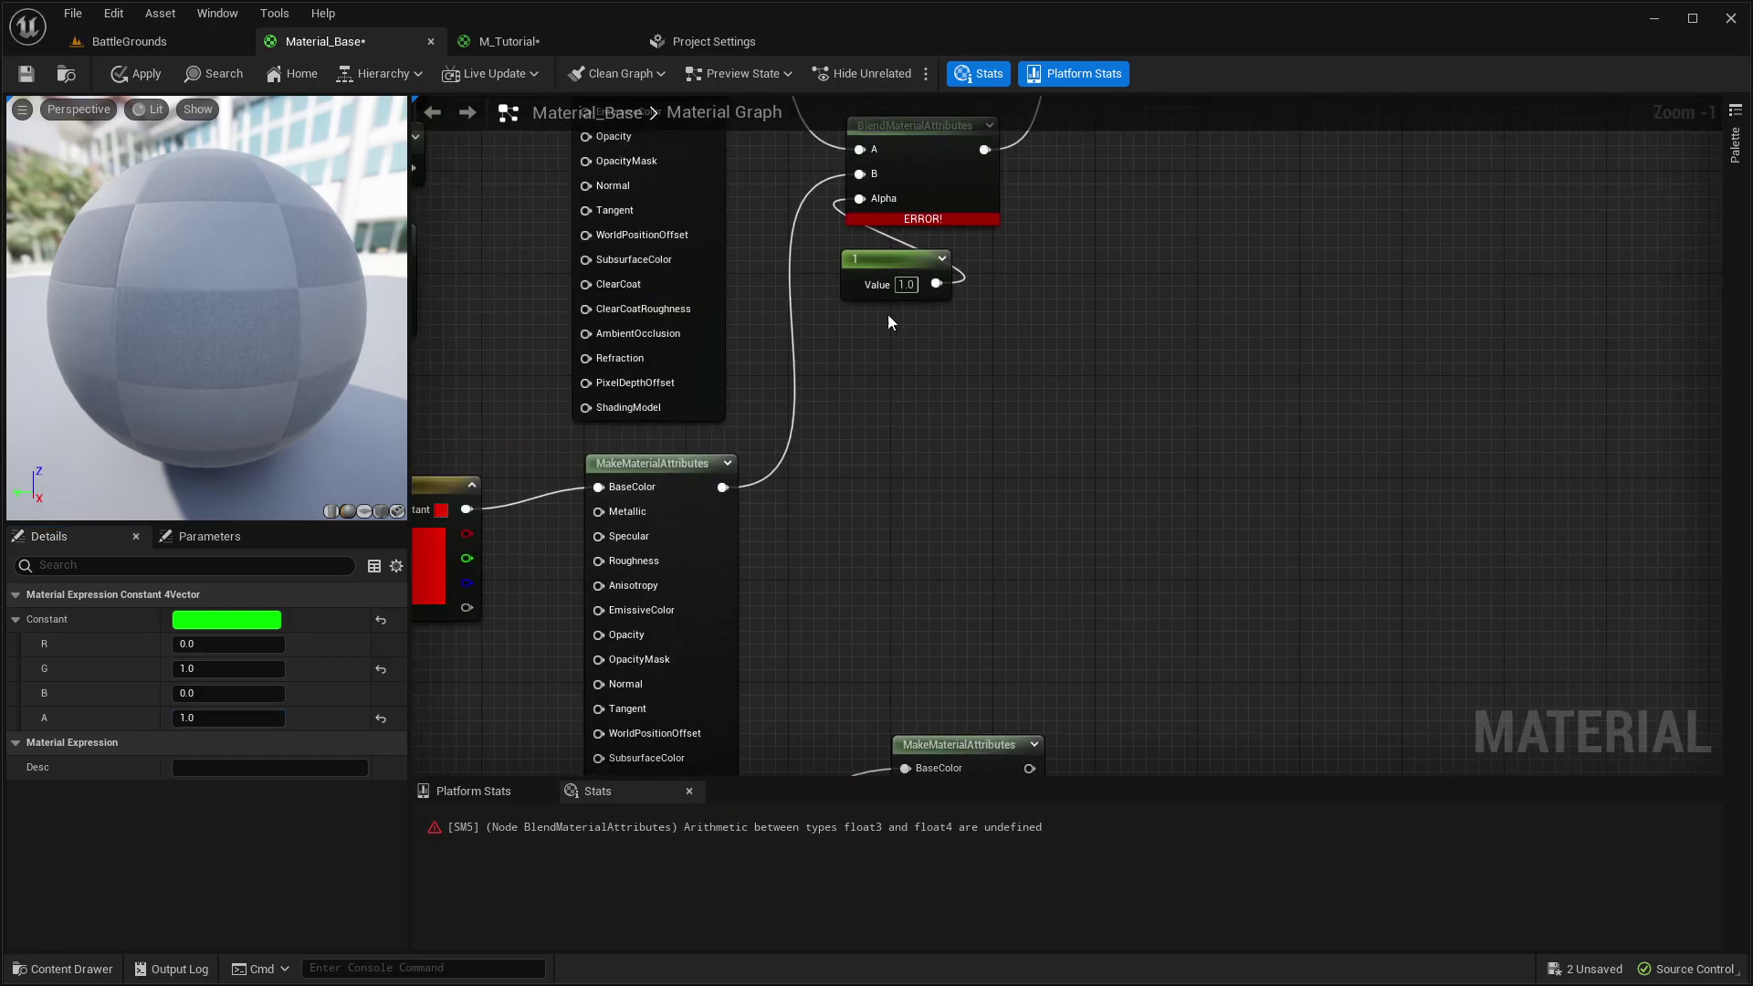
click(941, 192)
key(ctrl+d)
drag(723, 486, 986, 512)
drag(1028, 768, 986, 477)
- Connect the duplicated BlendMaterialAttributes to the result's Material Attributes input and move the blend node closer to the result node
right_drag(1033, 378, 795, 627)
drag(867, 696, 1381, 618)
right_drag(1195, 672, 1155, 336)
drag(798, 324, 1038, 327)
right_drag(695, 388, 1093, 419)
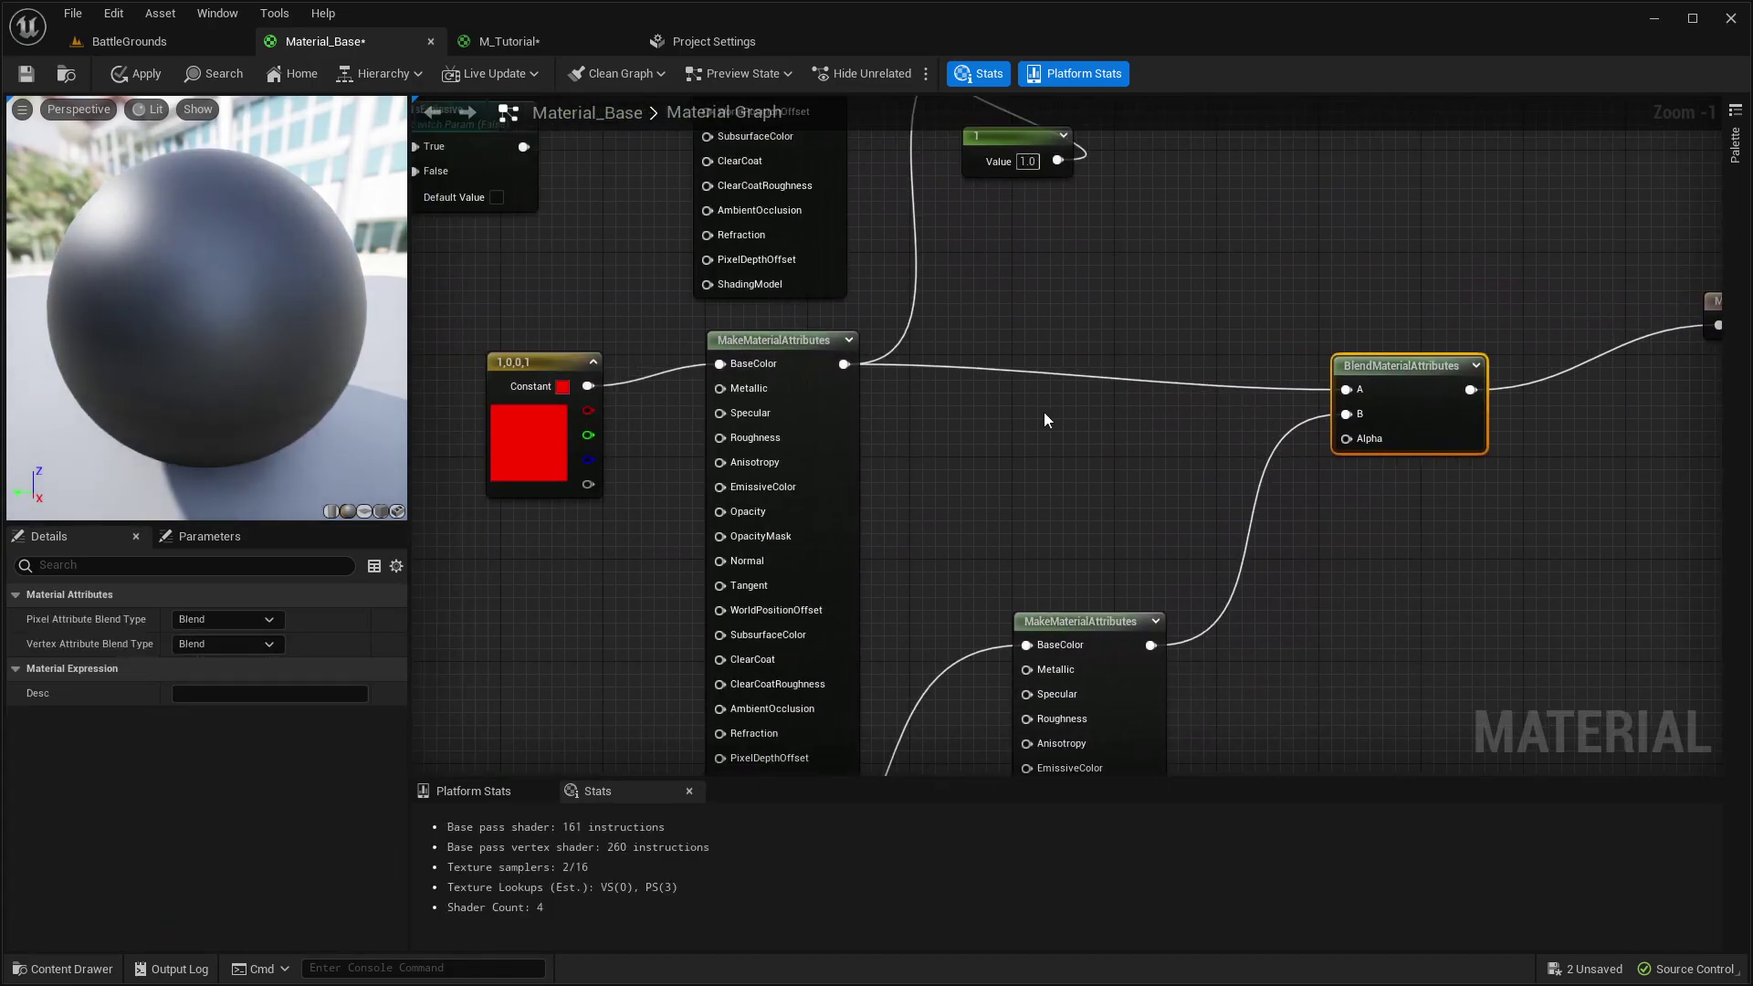
right_drag(870, 340, 803, 389)
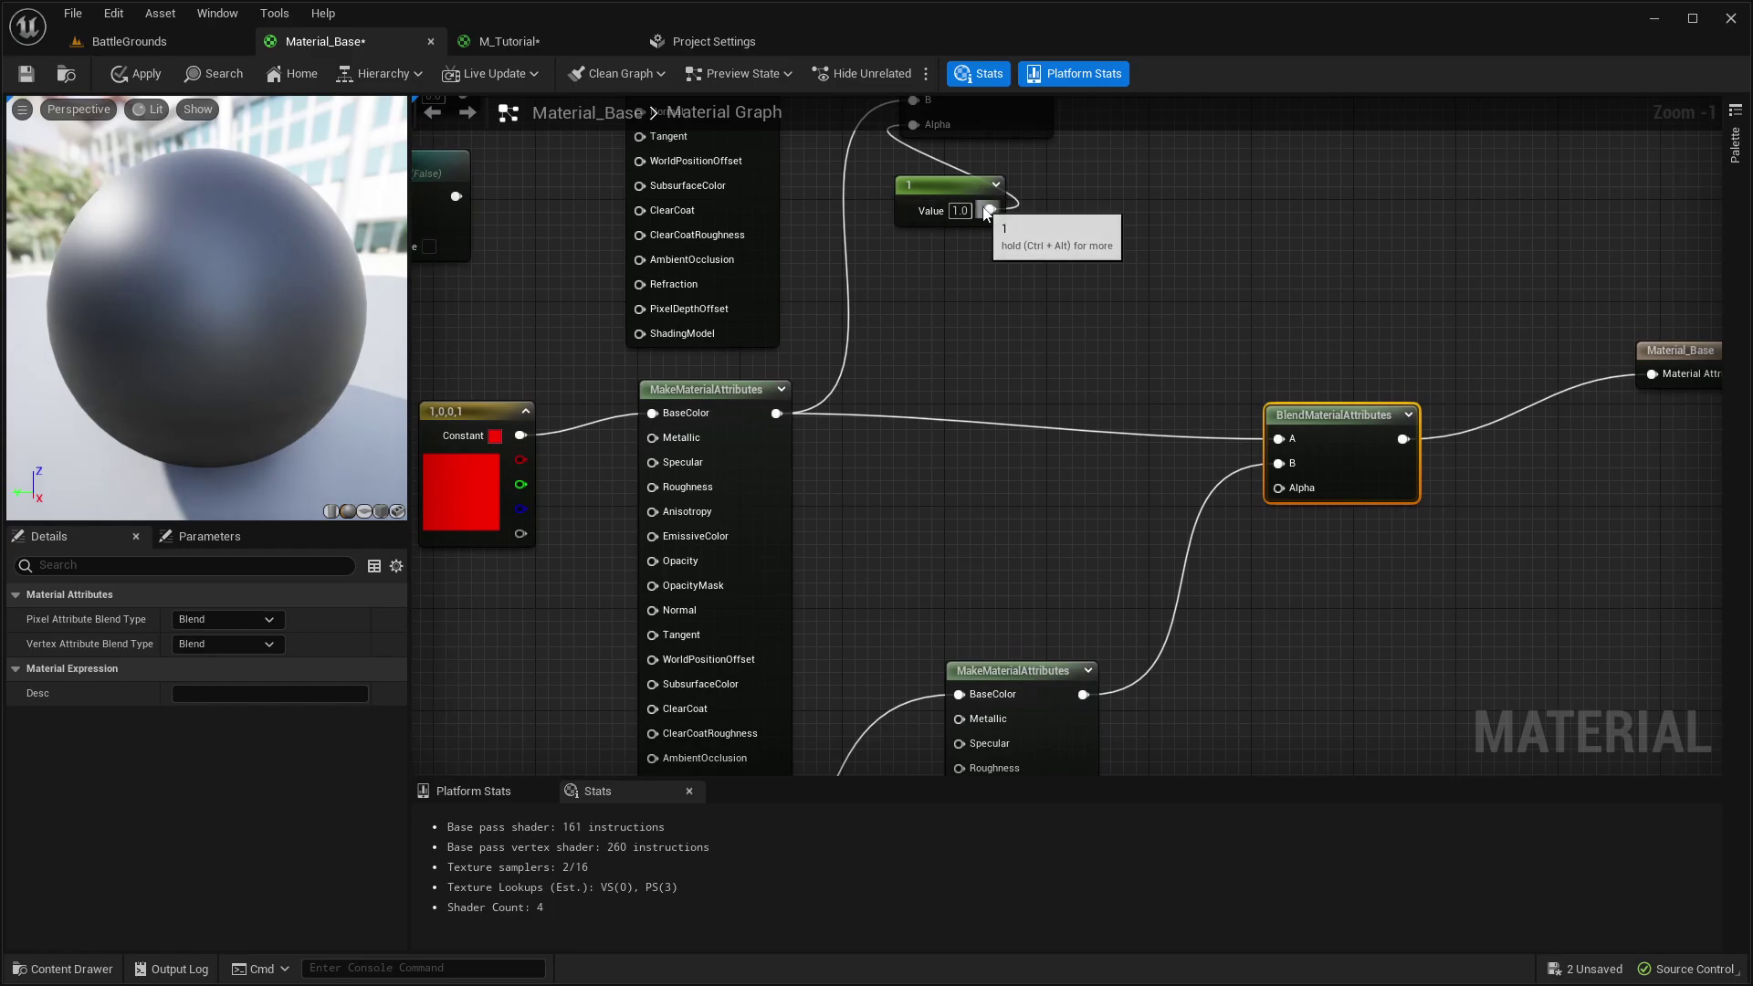
- Review the second attribute blend's connections, select the Material_Base result node and apply the changes to the material
right_drag(922, 188, 832, 295)
right_drag(1050, 653, 1217, 278)
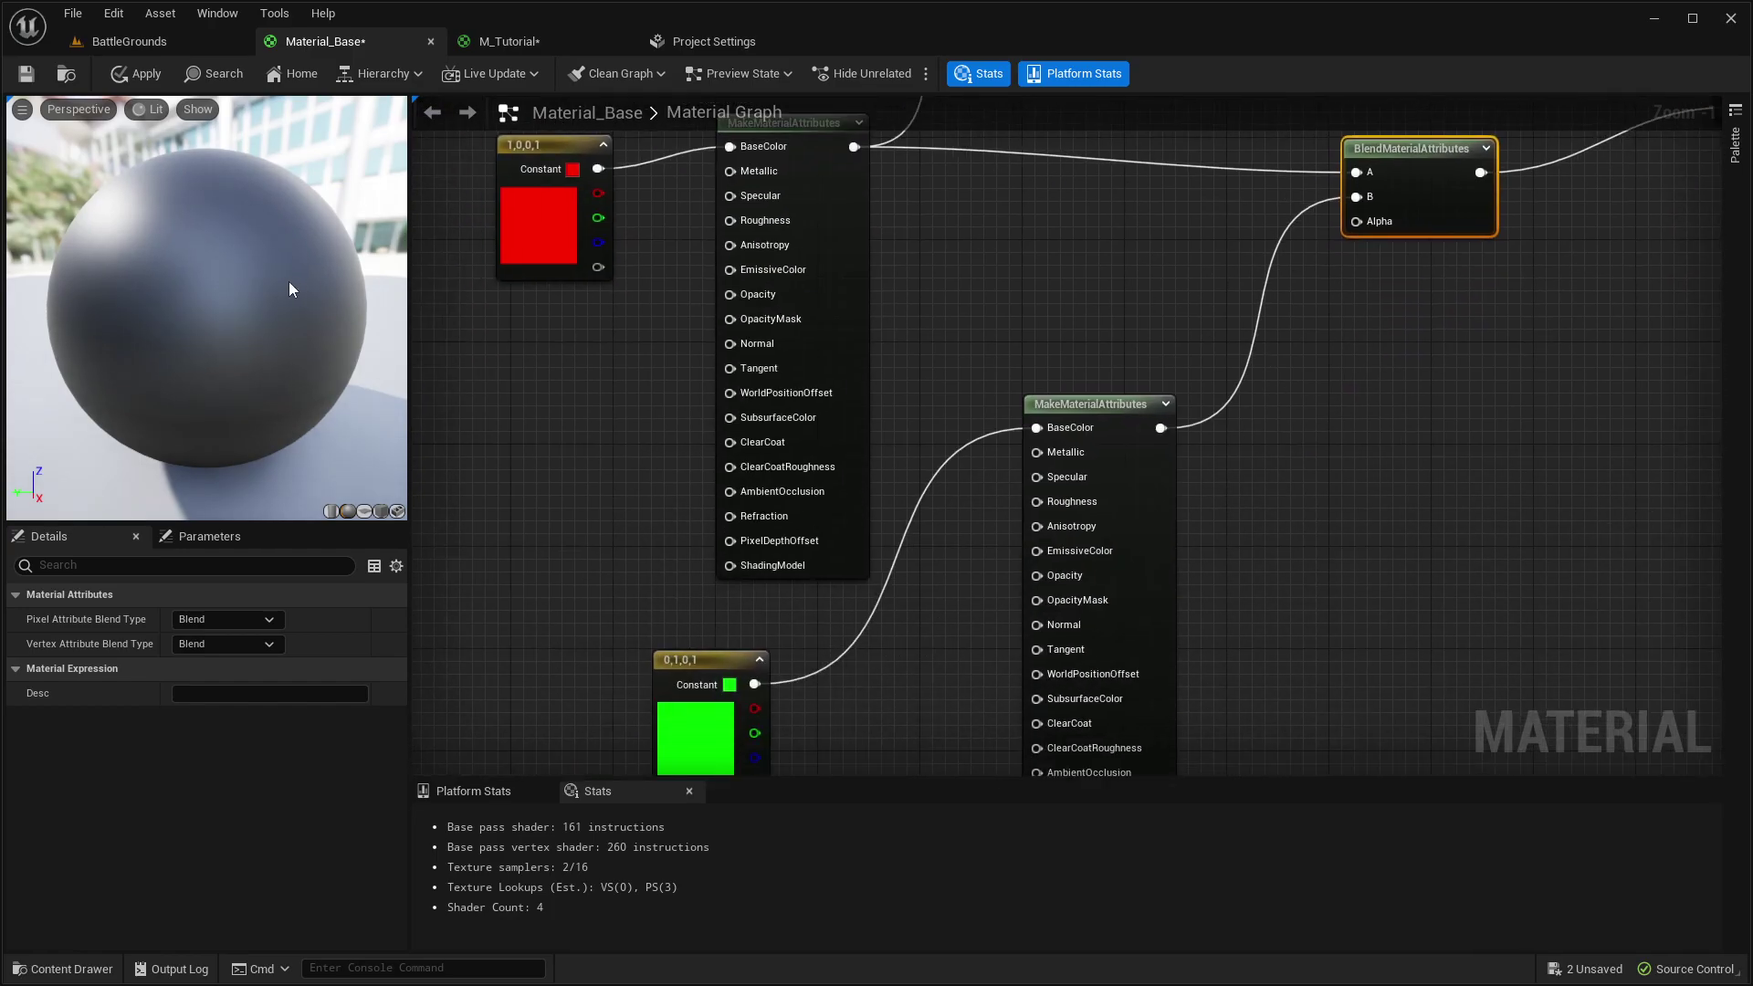
right_drag(945, 367, 554, 513)
click(1394, 233)
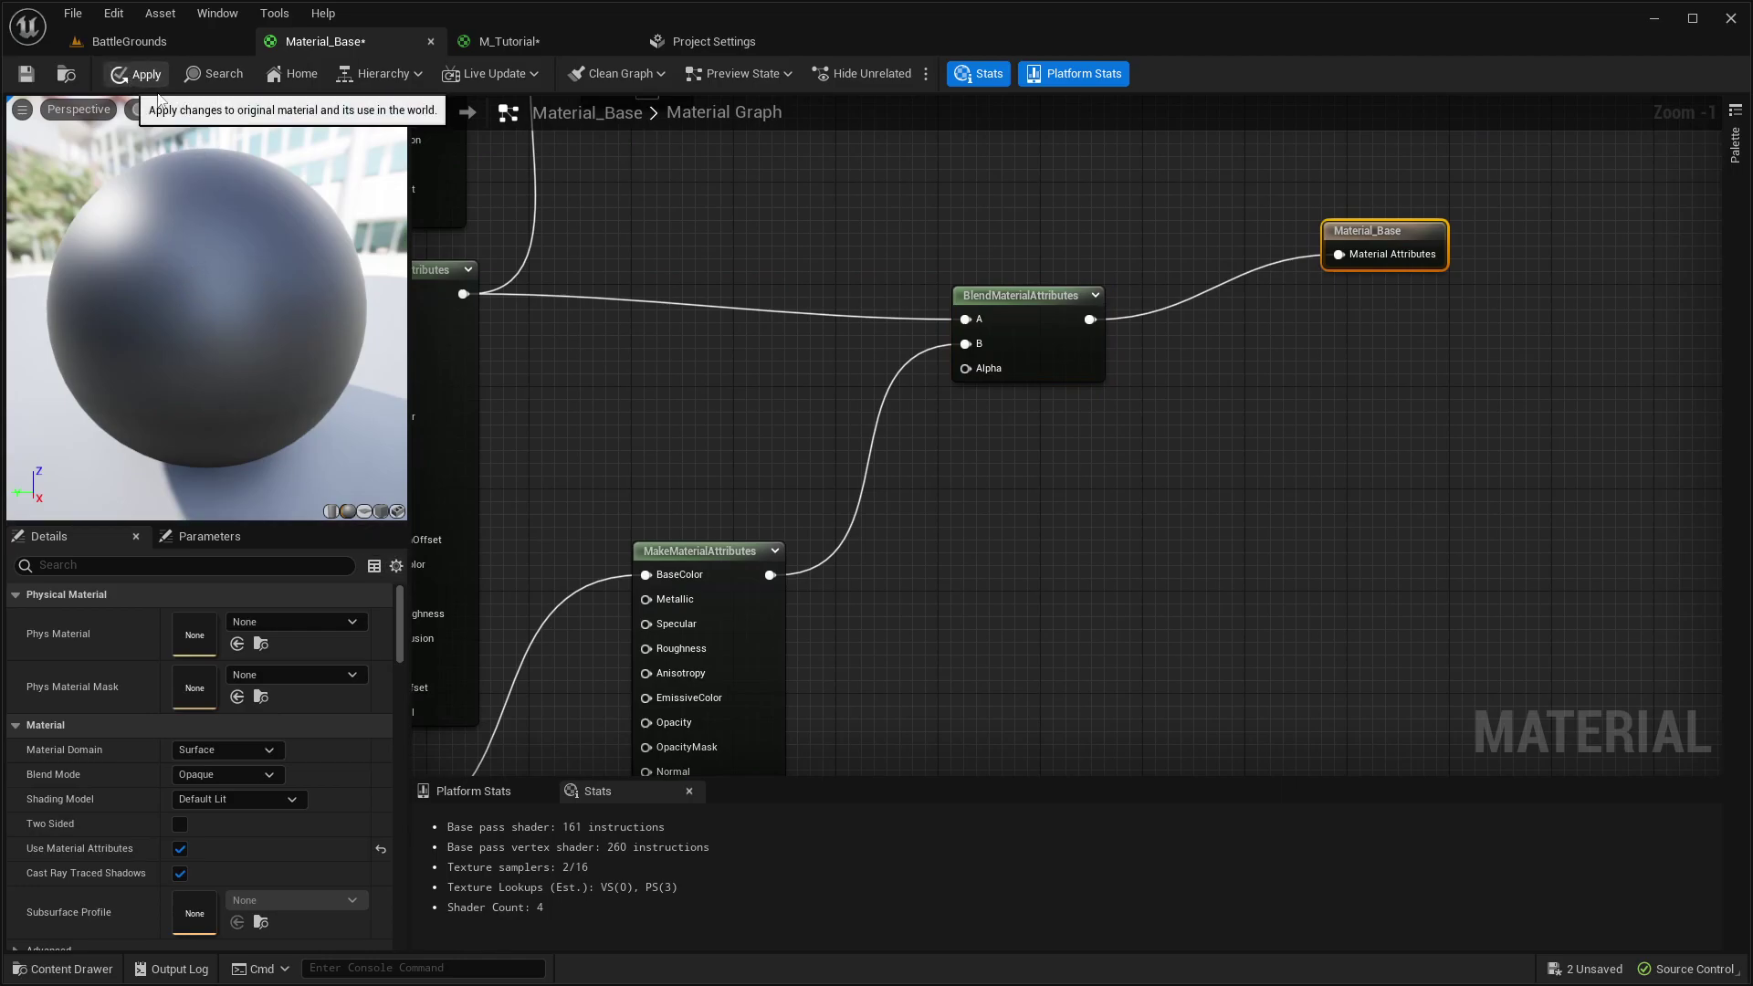
click(137, 73)
- Copy the constant of 1 and connect the copy to Alpha of the BlendMaterialAttributes node feeding the result
right_drag(681, 292, 817, 502)
drag(868, 308, 683, 389)
right_drag(958, 490, 919, 206)
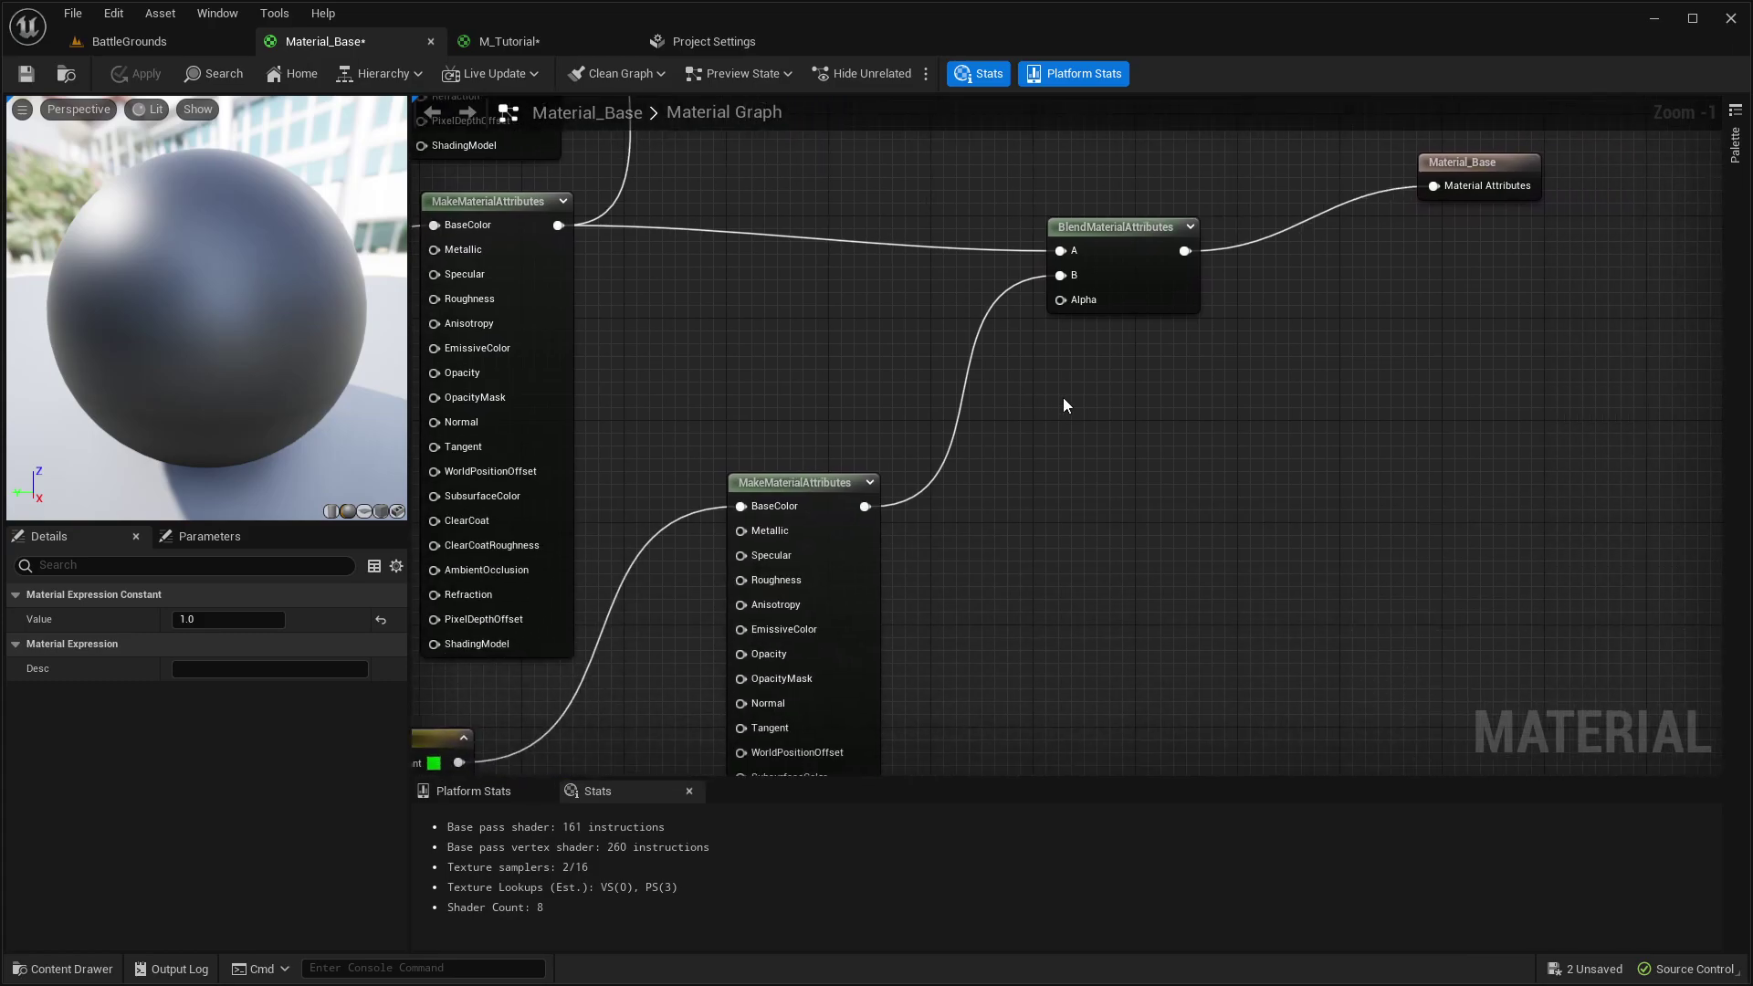
key(ctrl+v)
drag(1168, 380, 1061, 301)
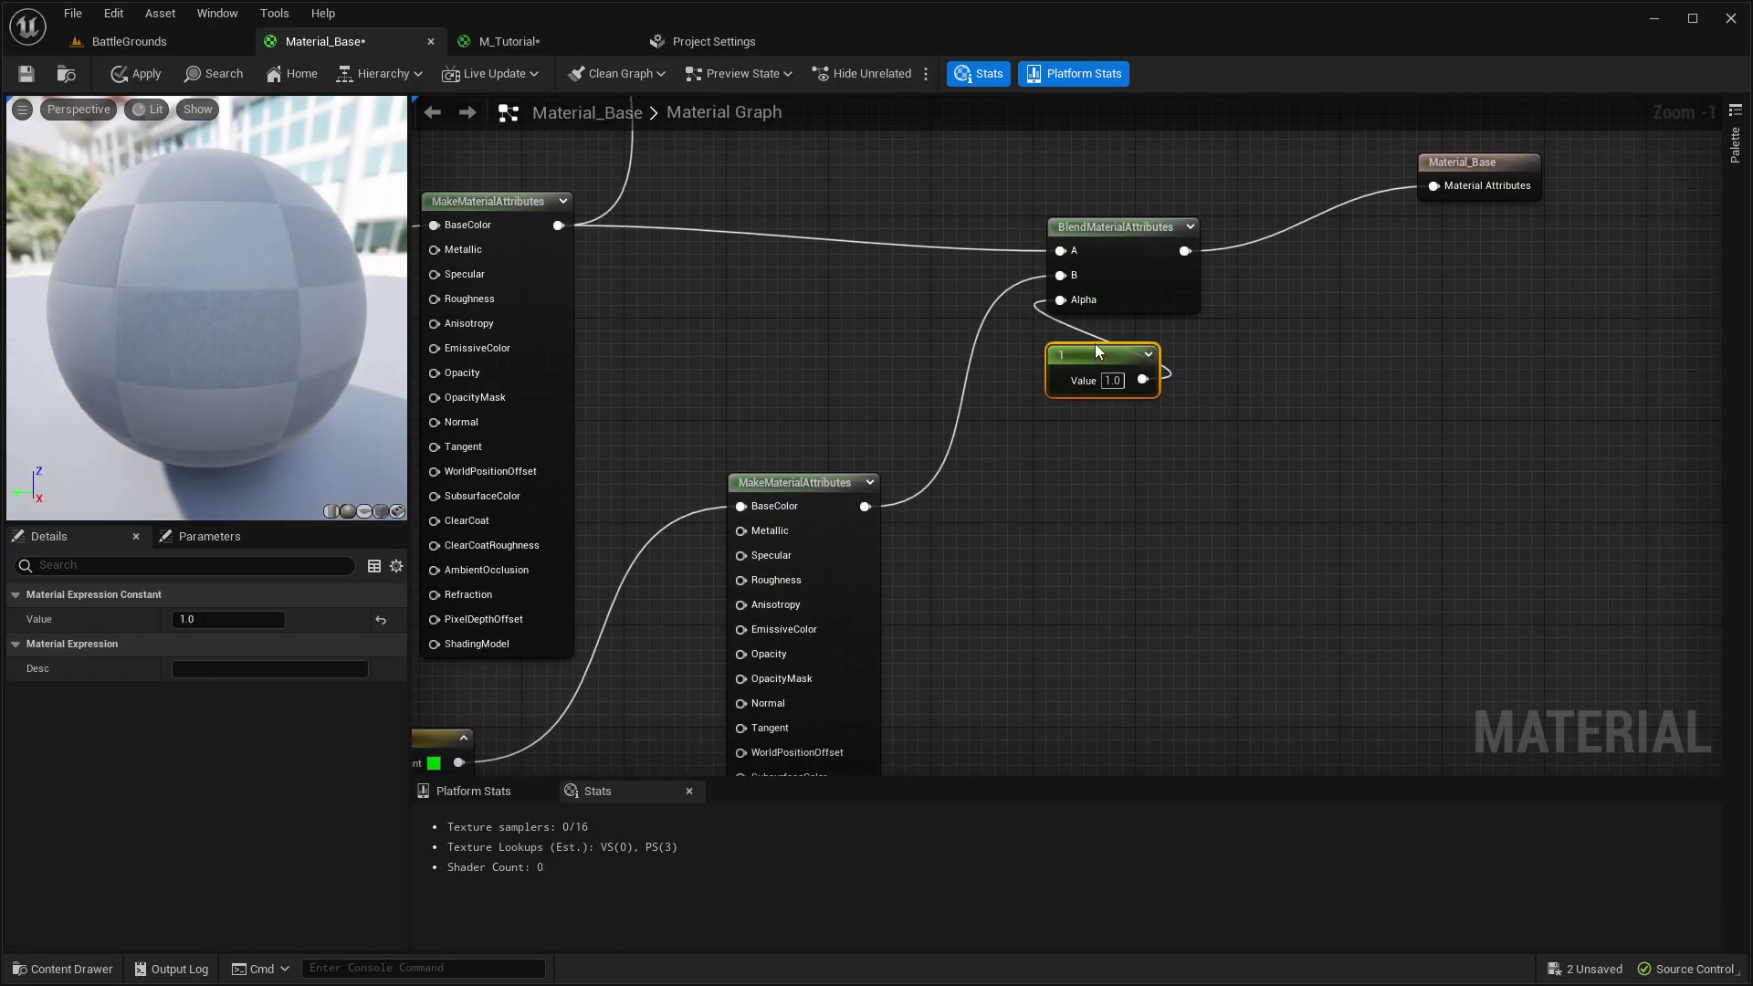
- Set the copied constant on the blend's Alpha input to 0.5
right_drag(680, 398, 933, 320)
click(229, 620)
text(0.5)
key(Return)
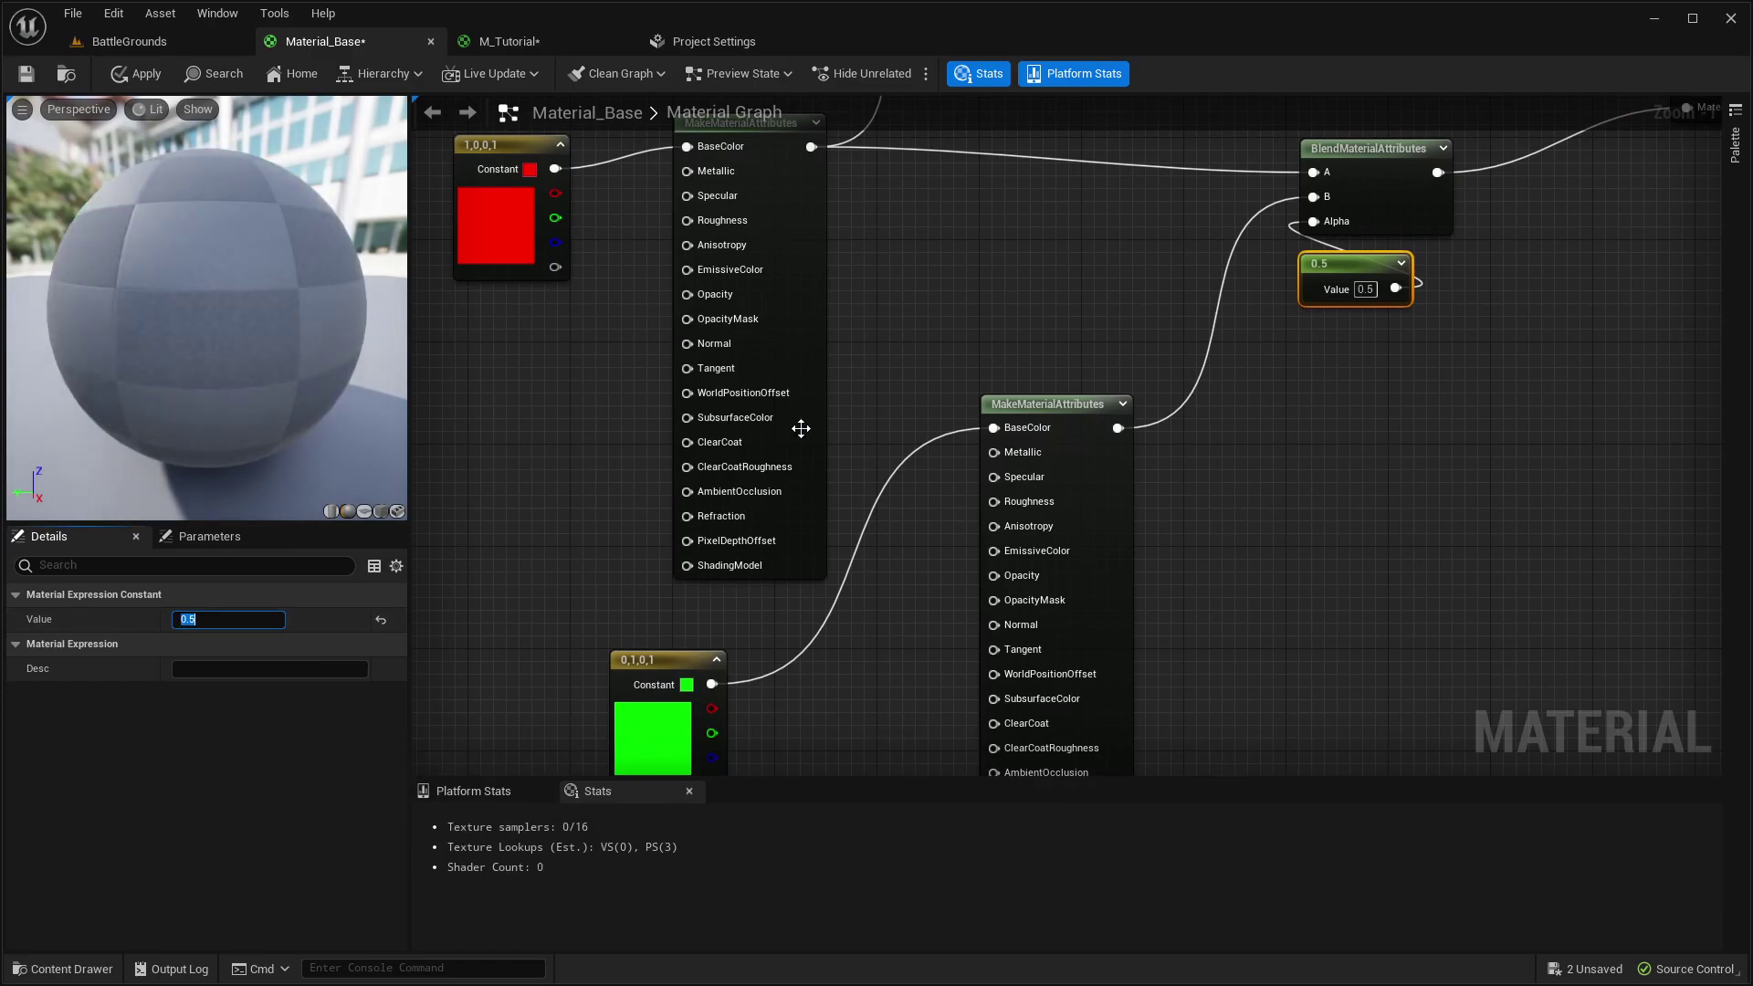
right_drag(1291, 305, 984, 453)
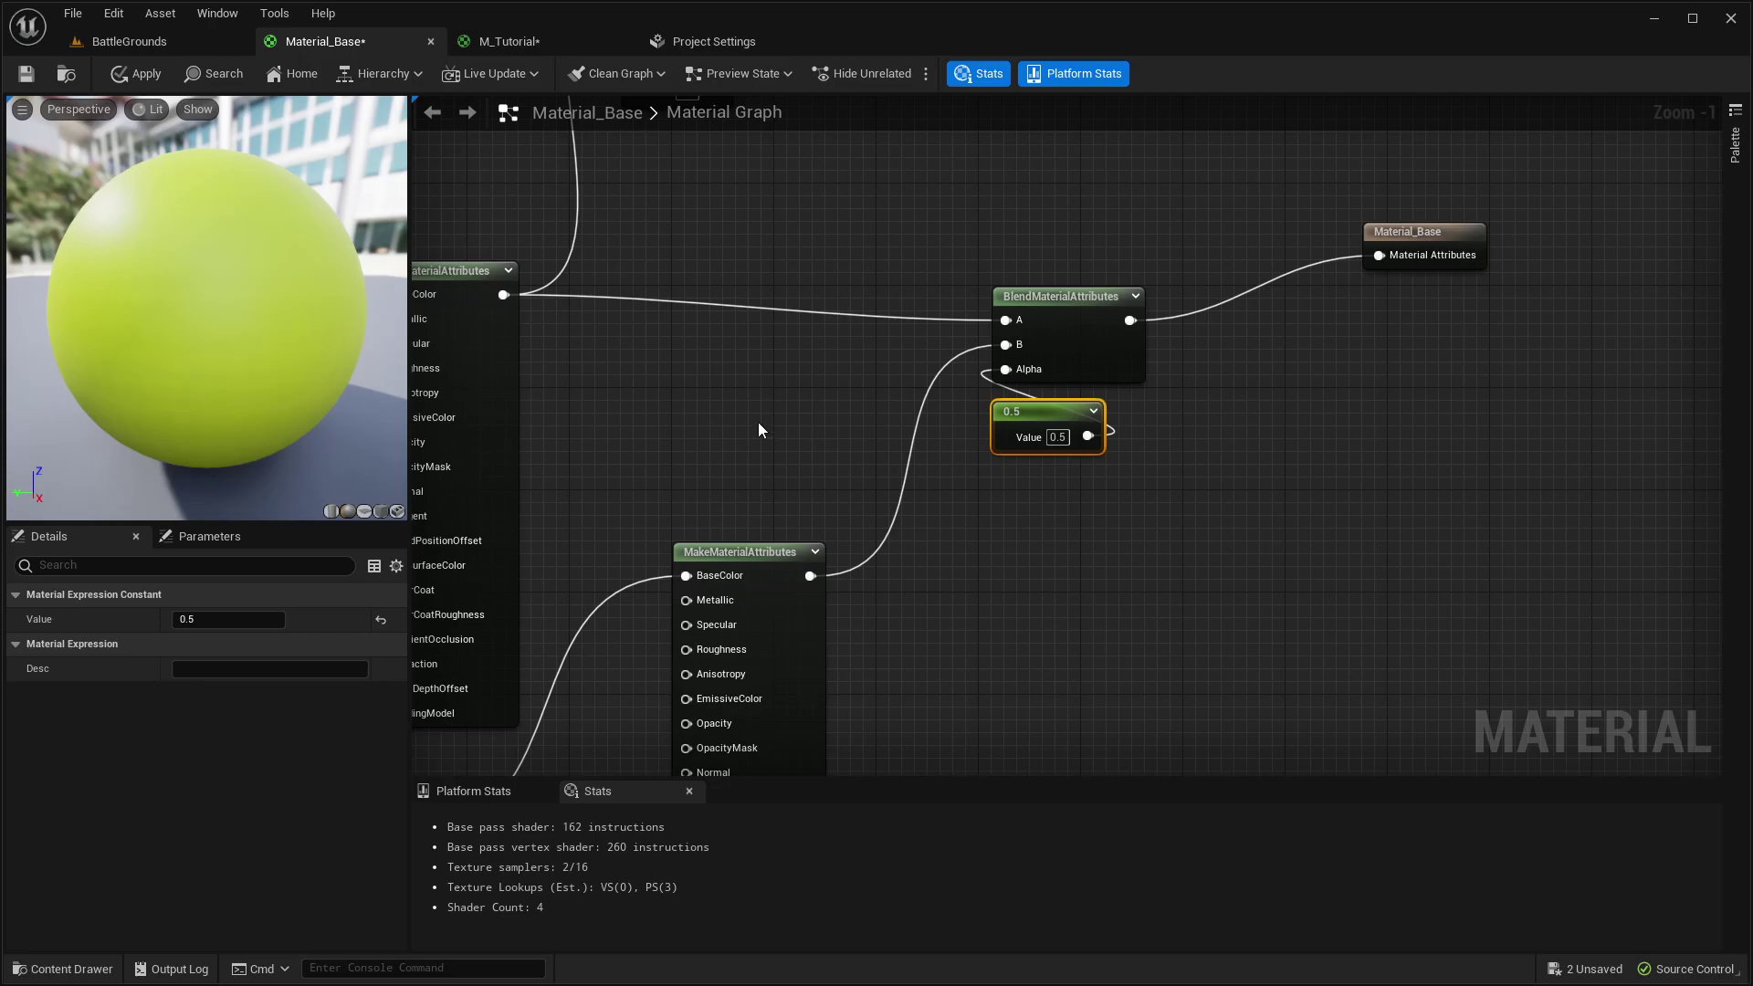
- Examine the MakeMaterialAttributes and BlendMaterialAttributes chain leading into the Material_Base result node
right_drag(760, 419, 955, 426)
scroll(1032, 409, down, 4)
right_drag(1008, 314, 971, 396)
scroll(868, 393, up, 1)
scroll(867, 399, up, 3)
right_drag(1010, 509, 882, 330)
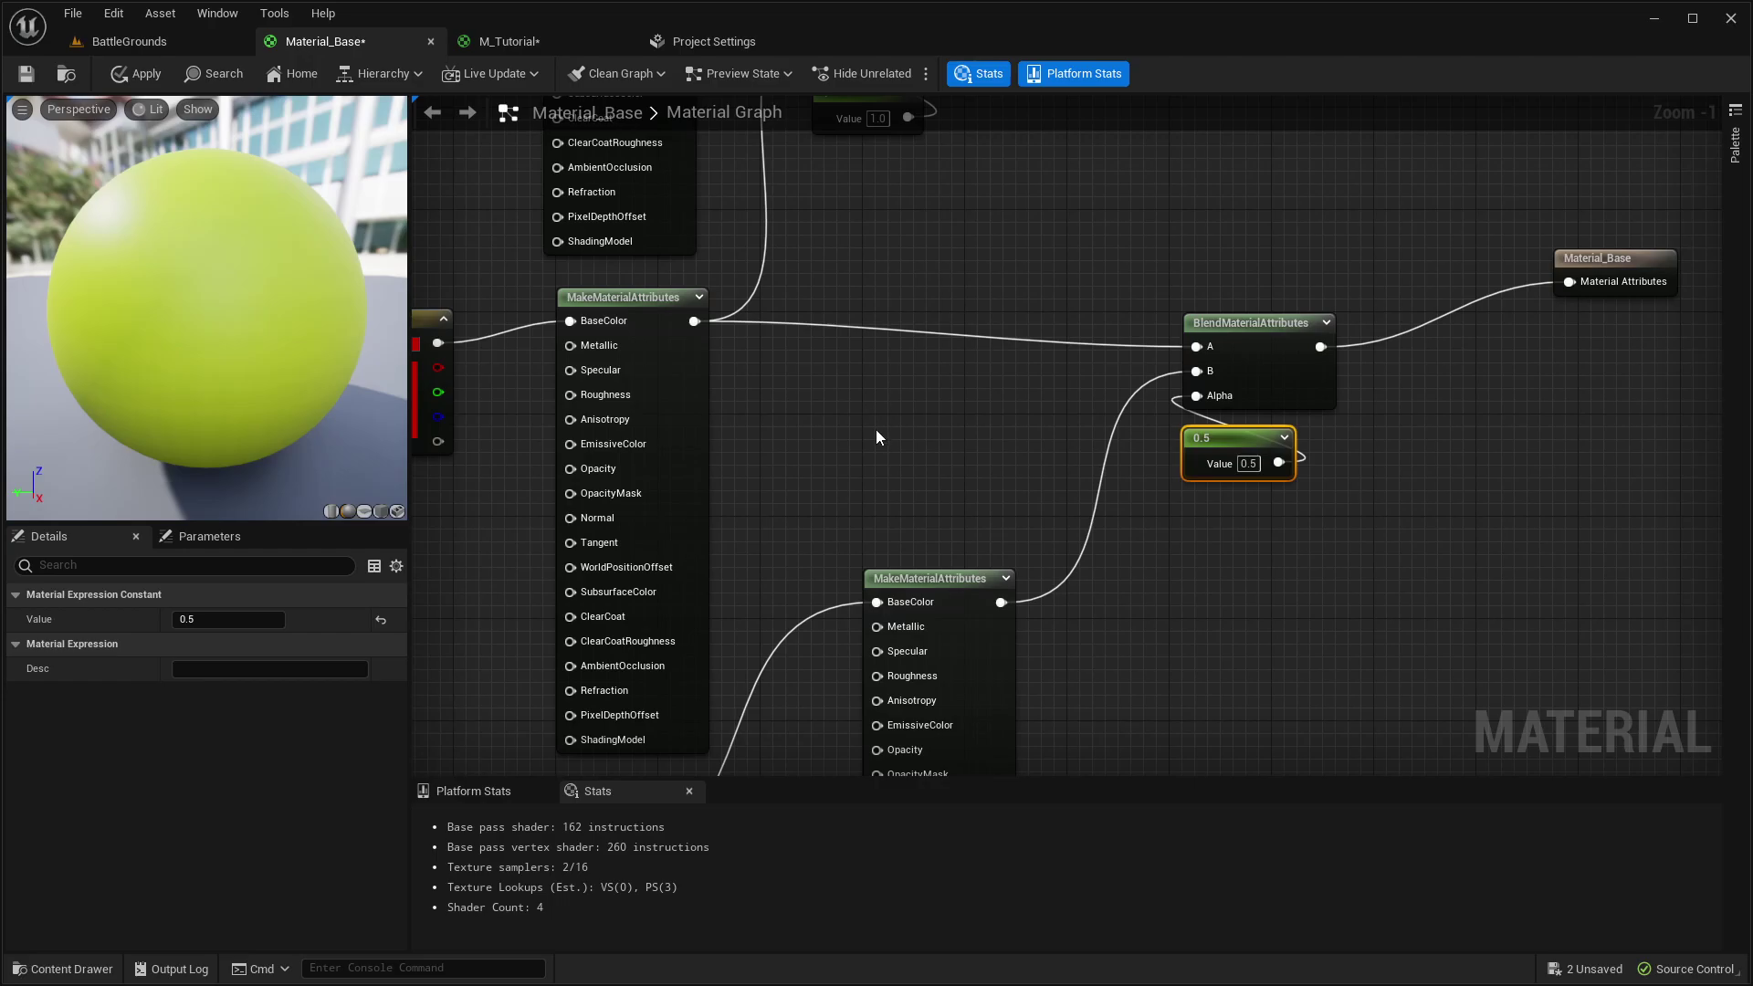
right_drag(908, 376, 1063, 335)
drag(545, 281, 1545, 528)
right_drag(1510, 325, 1061, 587)
- In M_TutorialStrata, add a Strata Horizontal Blend with the white Strata Slab BSDF connected to its Background input
right_drag(659, 299, 923, 389)
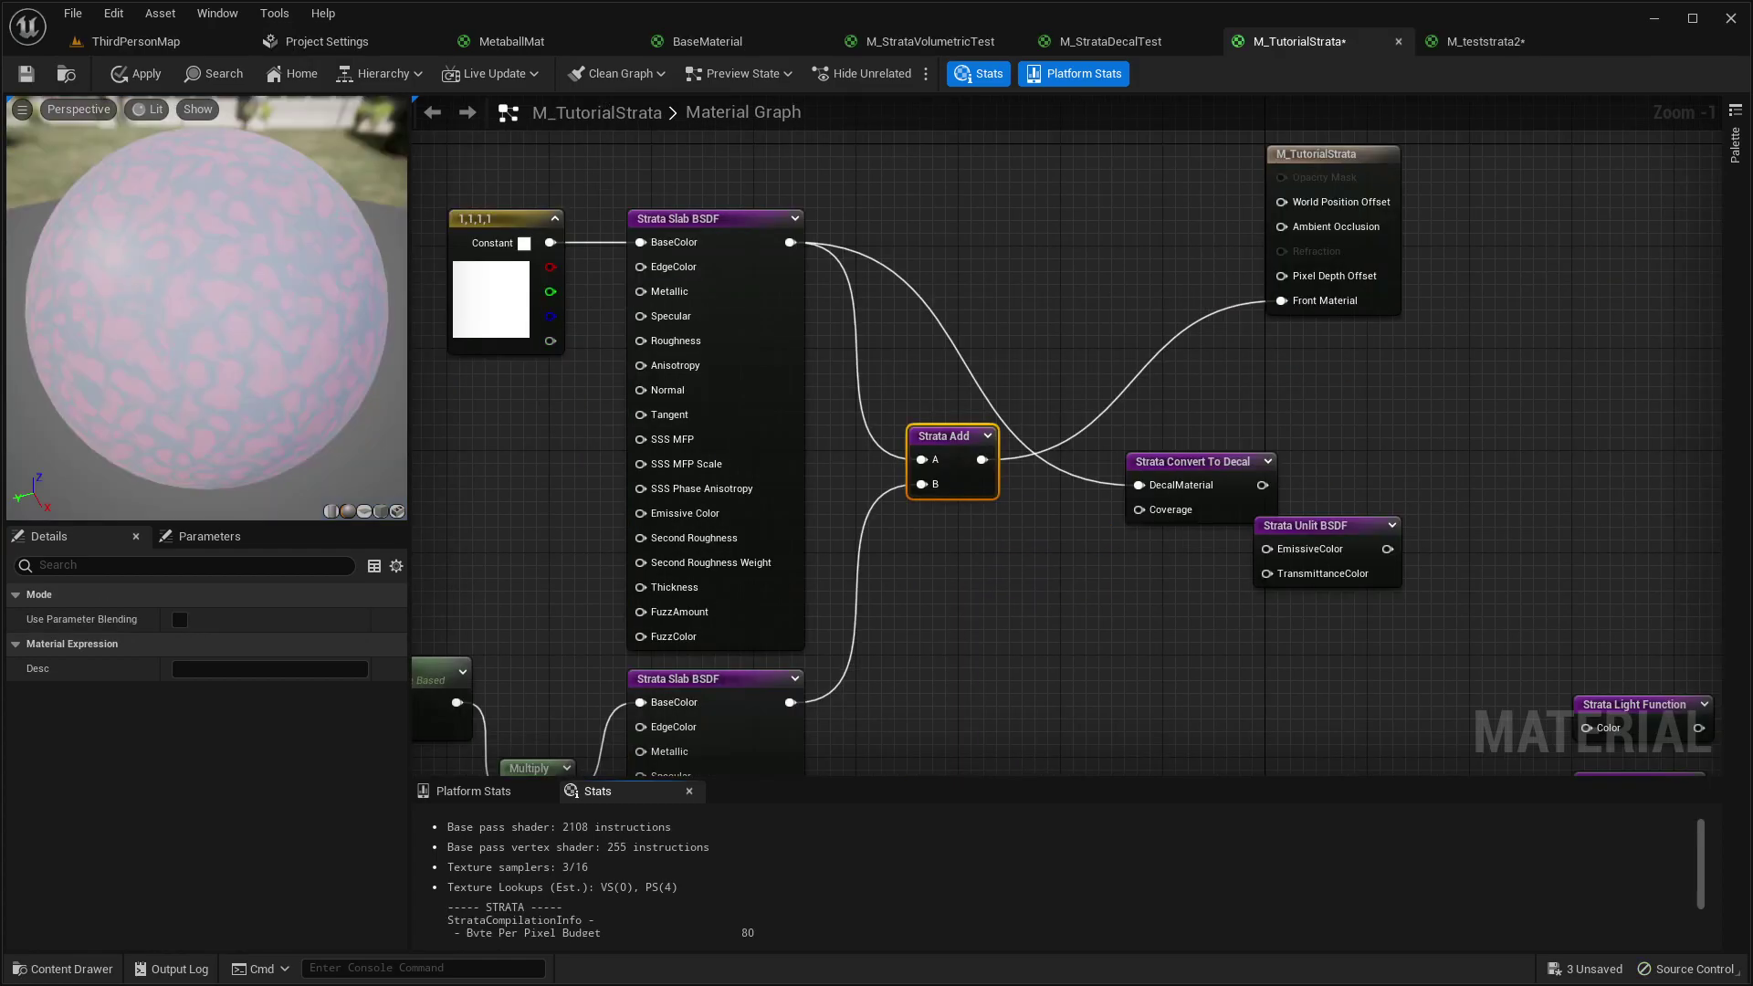
right_drag(903, 358, 1062, 292)
right_drag(712, 547, 653, 609)
right_drag(1095, 493, 916, 447)
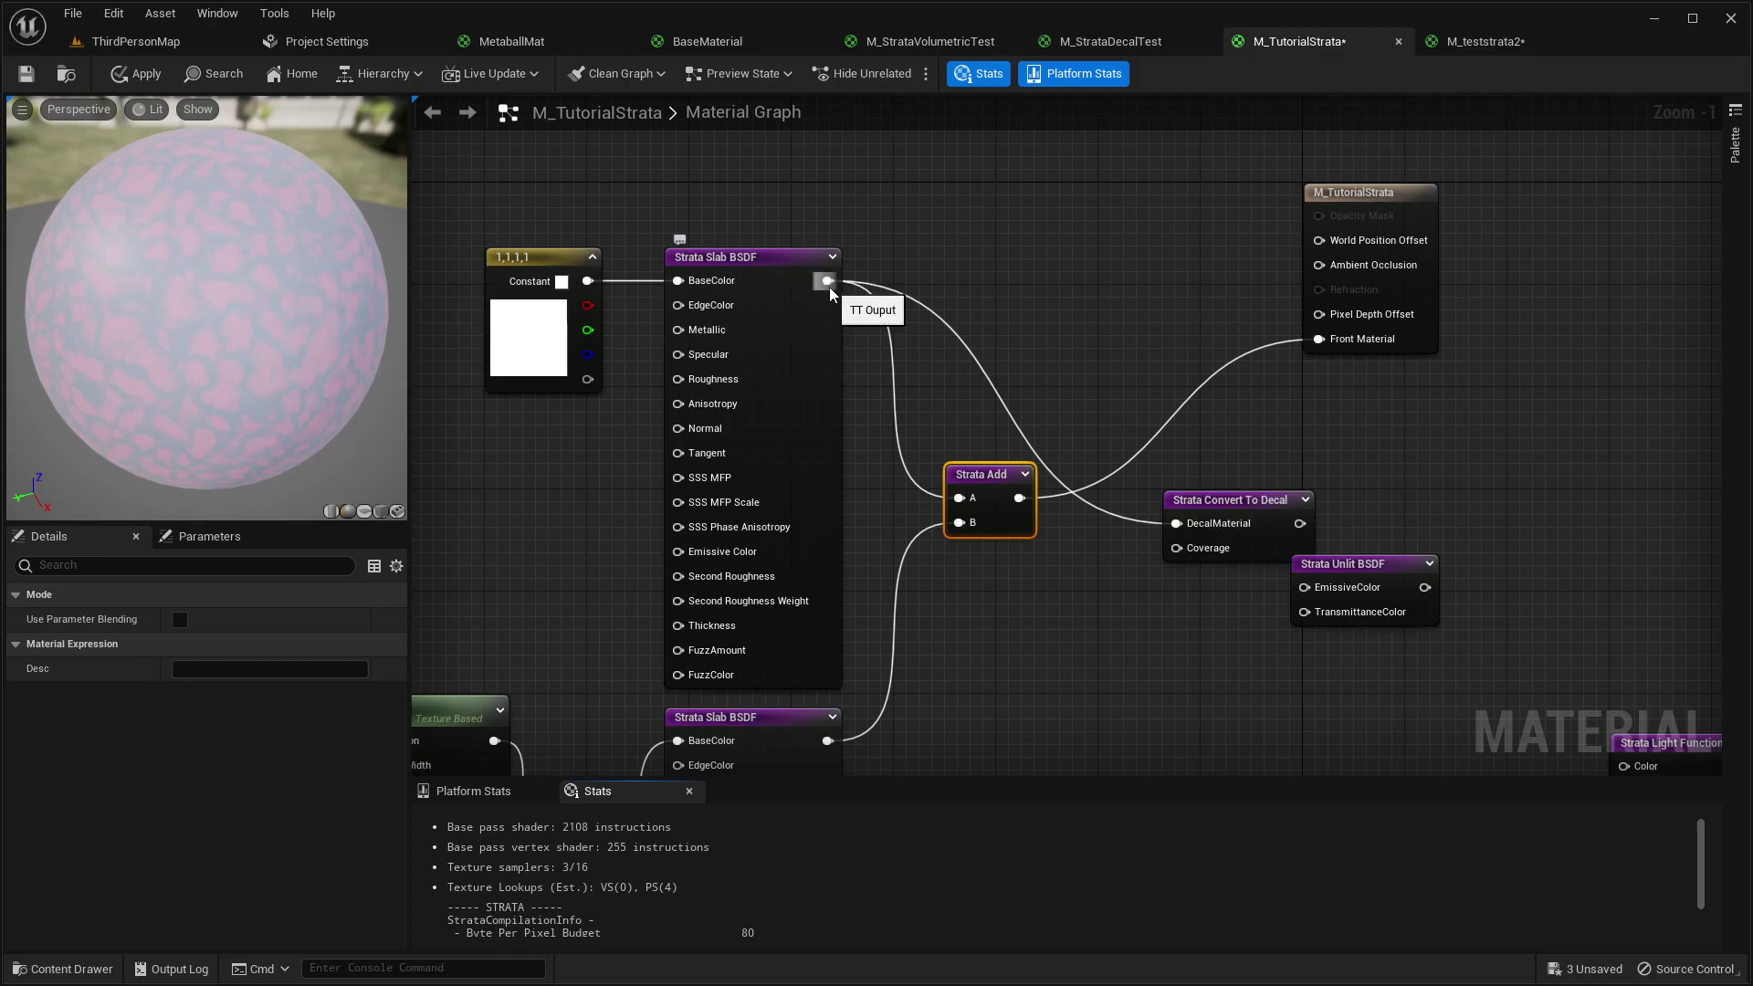
drag(829, 287, 1037, 634)
text(blend)
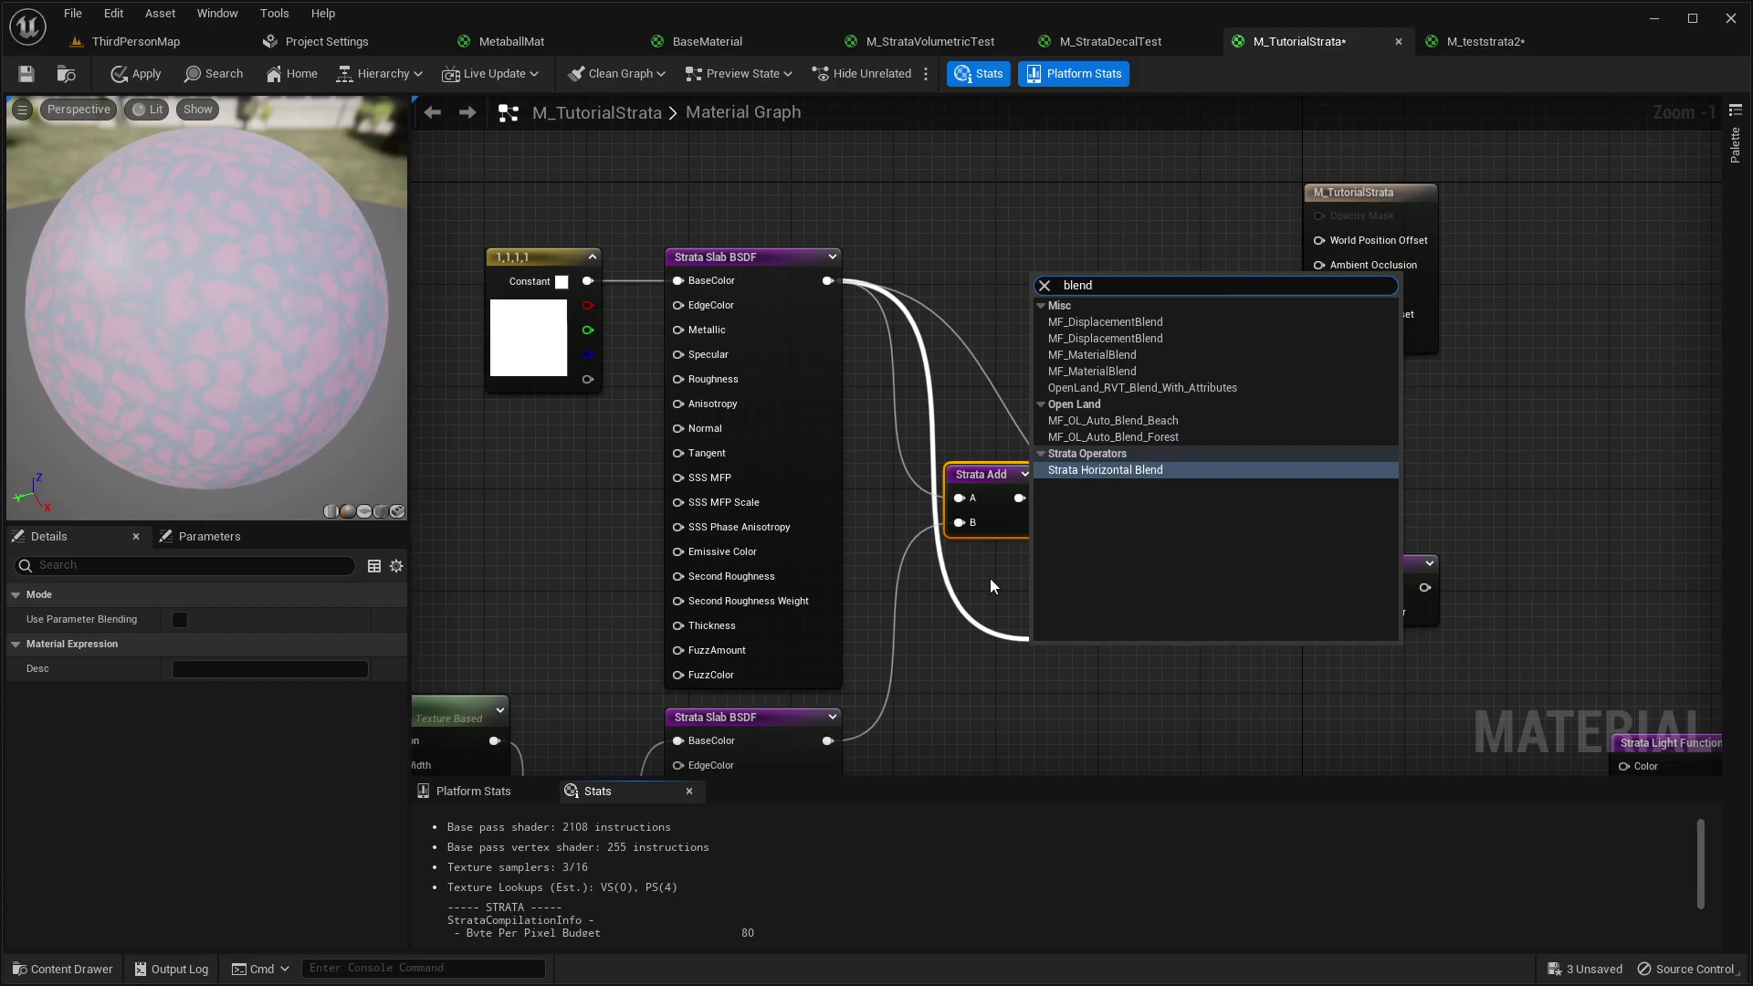
click(1114, 470)
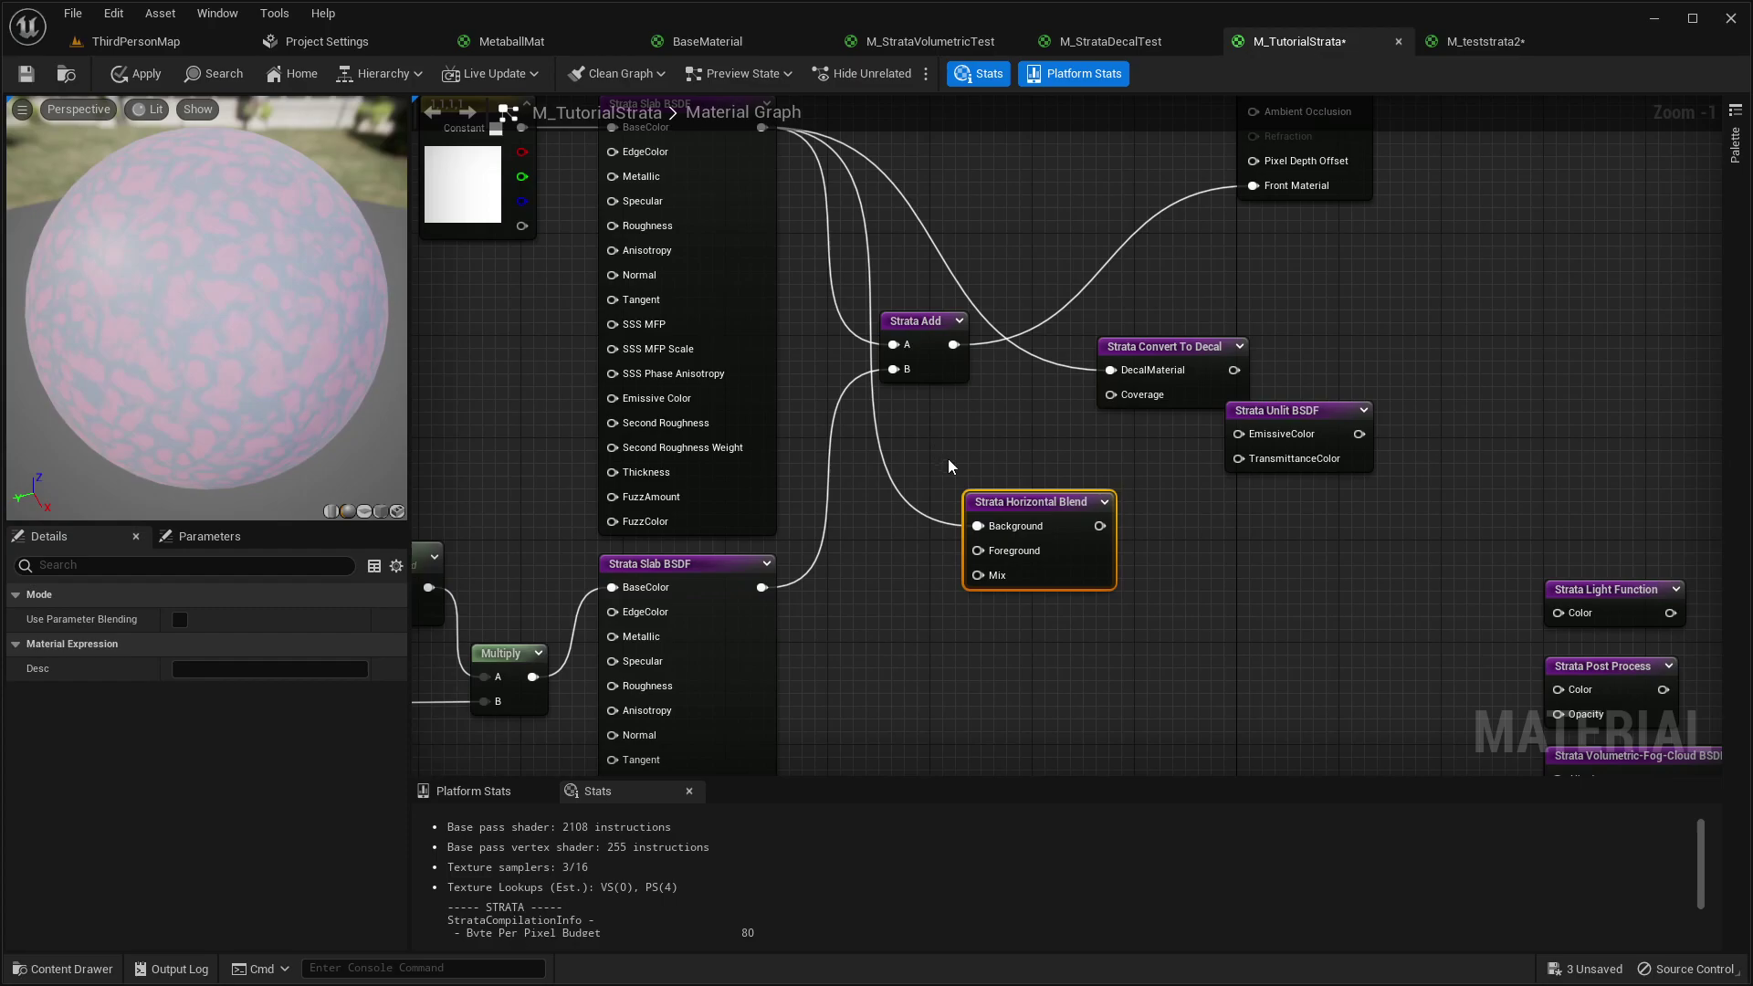
- Move the Strata Horizontal Blend directly below Strata Add and connect a constant of 0.7 to its Mix input
right_drag(945, 457, 1094, 446)
click(1086, 452)
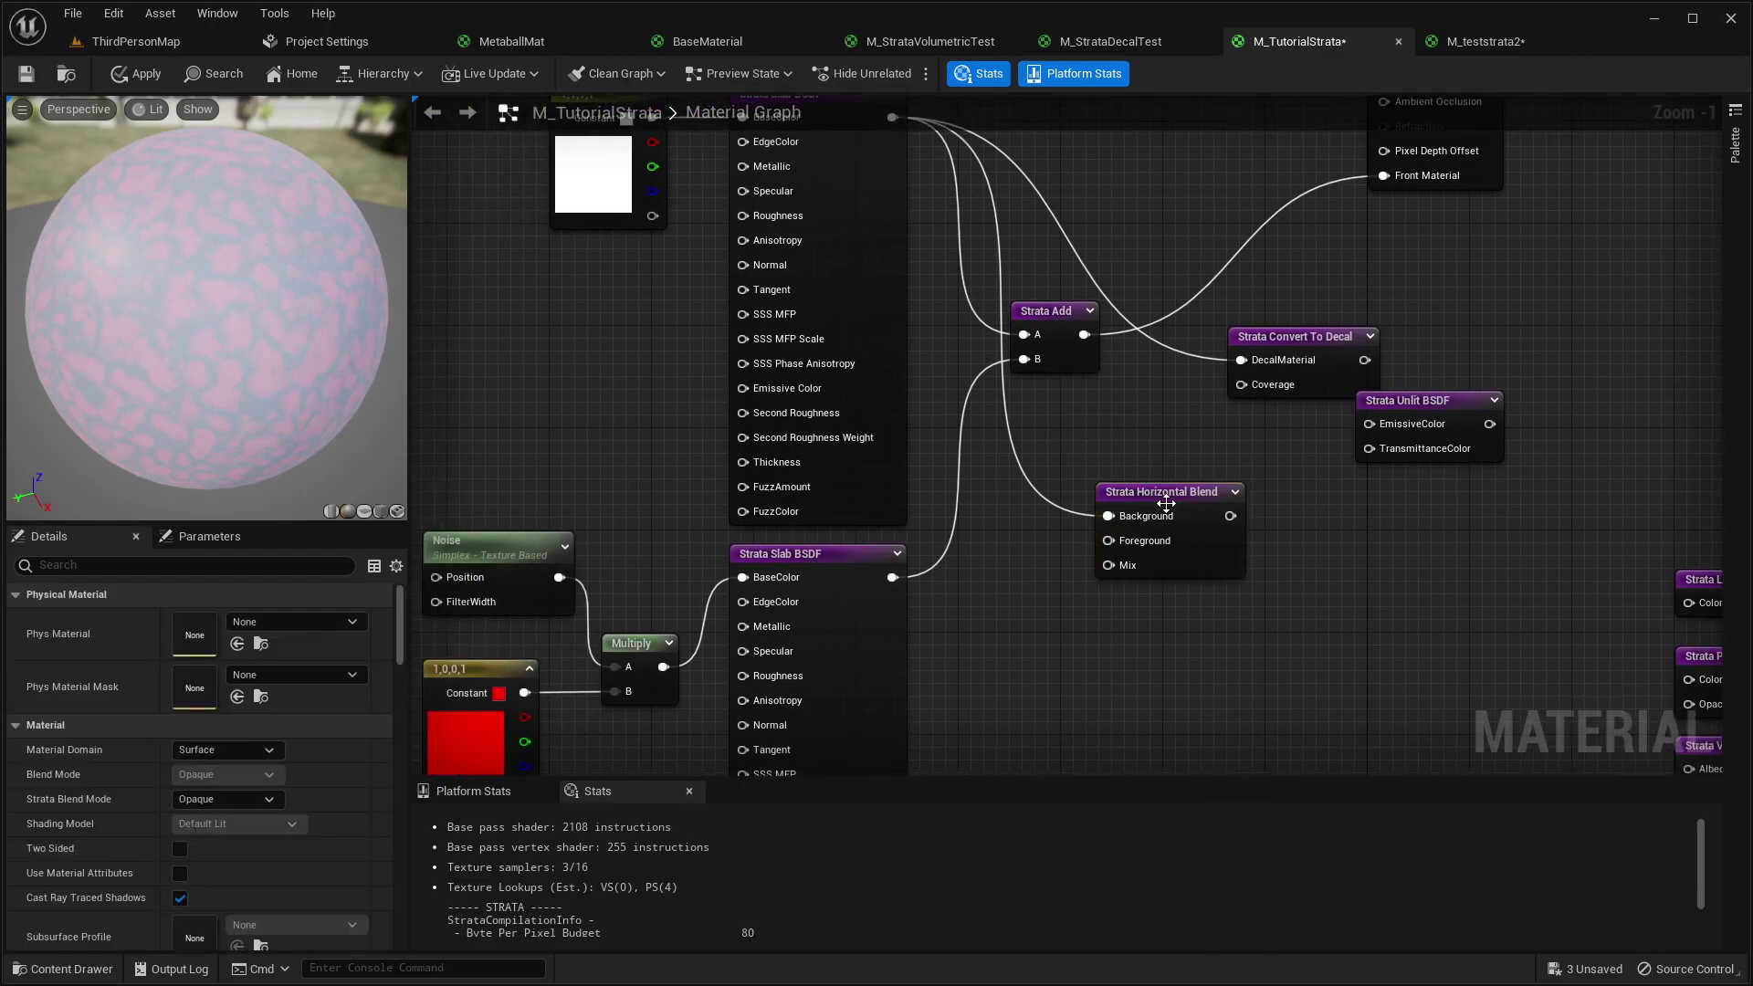
drag(1164, 502, 1092, 436)
click(1050, 550)
drag(1145, 585, 1041, 499)
click(1114, 585)
text(0.7)
key(Return)
- Connect the second Strata Slab BSDF to the Horizontal Blend's Foreground and the blend's output to Front Material
drag(892, 577, 1043, 483)
right_drag(1044, 483, 890, 705)
drag(1004, 671, 1223, 399)
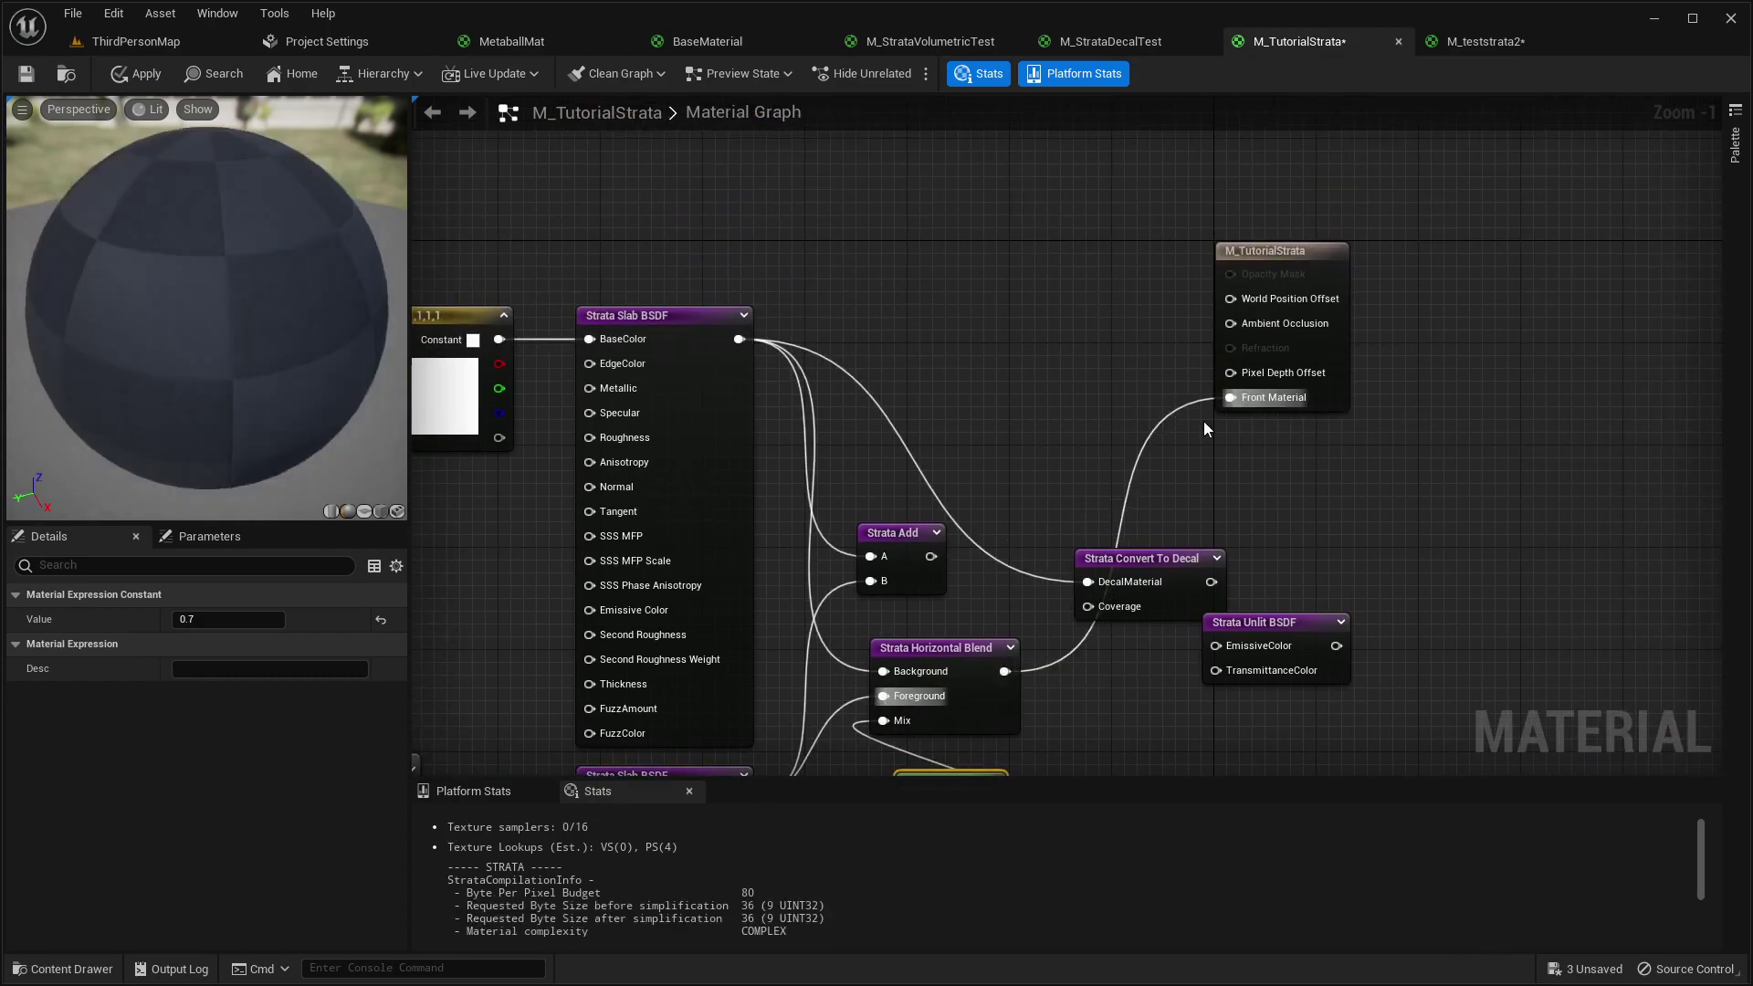
right_drag(991, 516, 1102, 406)
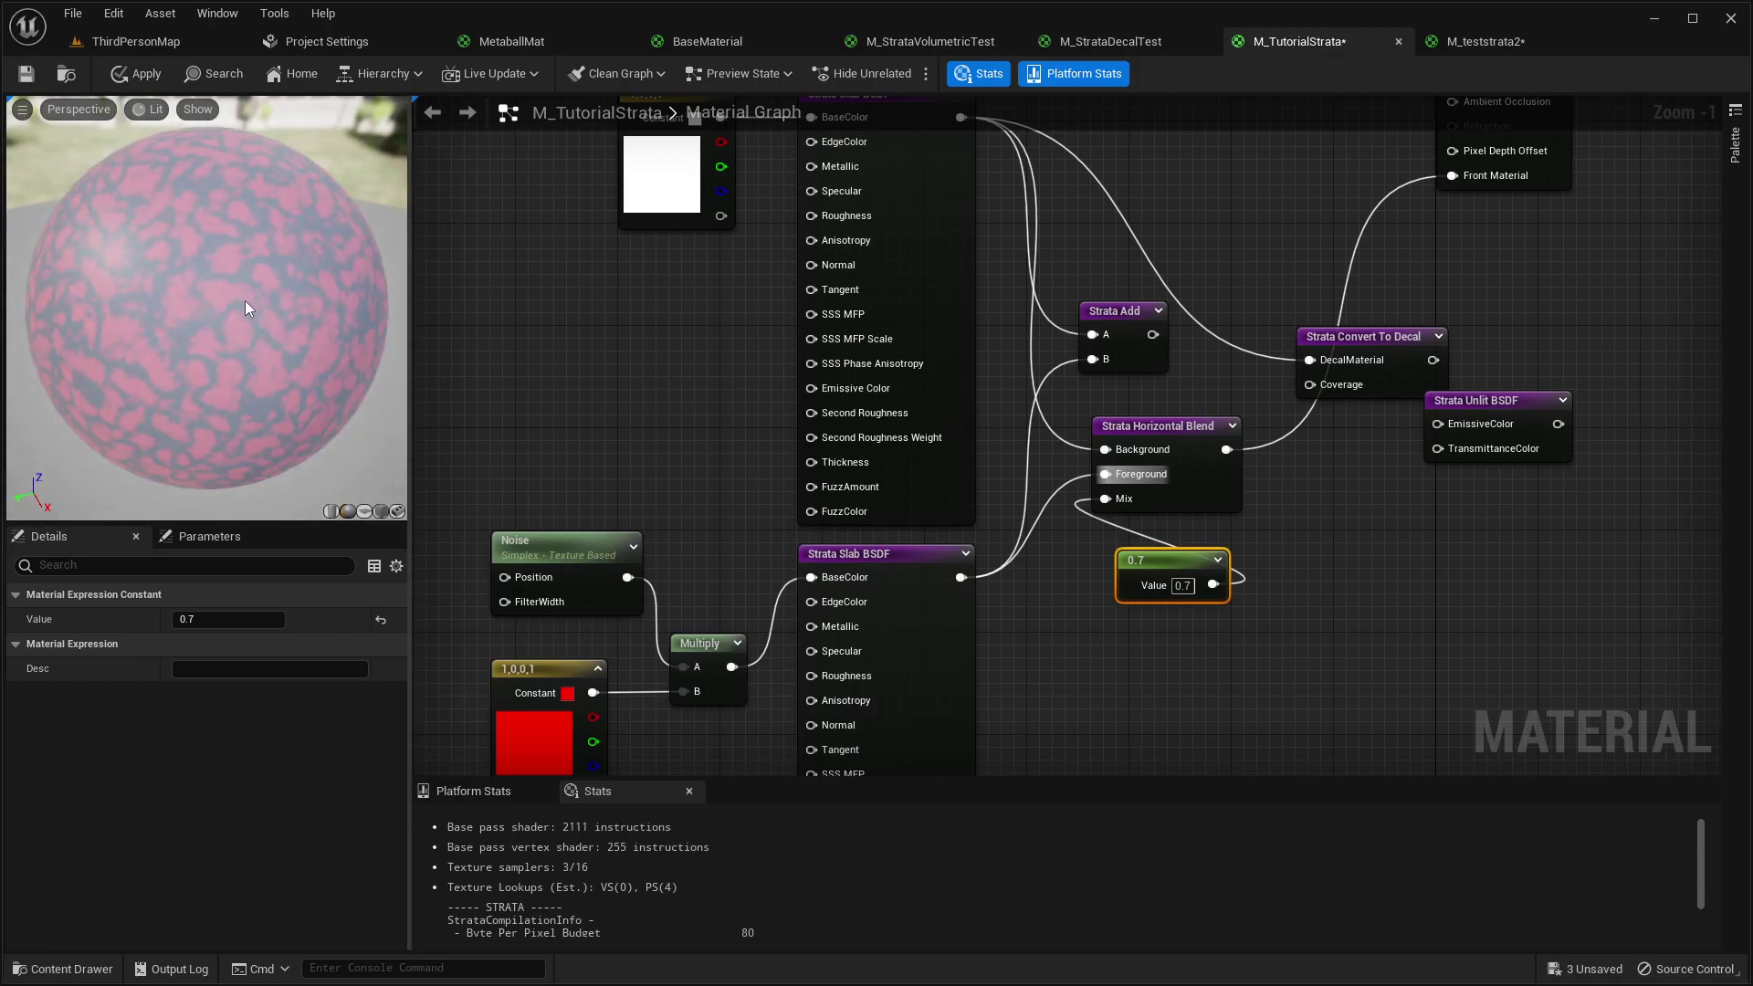
- Zoom out the preview sphere and move the 0.7 constant directly beneath the Strata Horizontal Blend node
drag(245, 299, 245, 299)
right_drag(244, 299, 245, 299)
drag(1152, 566, 1127, 536)
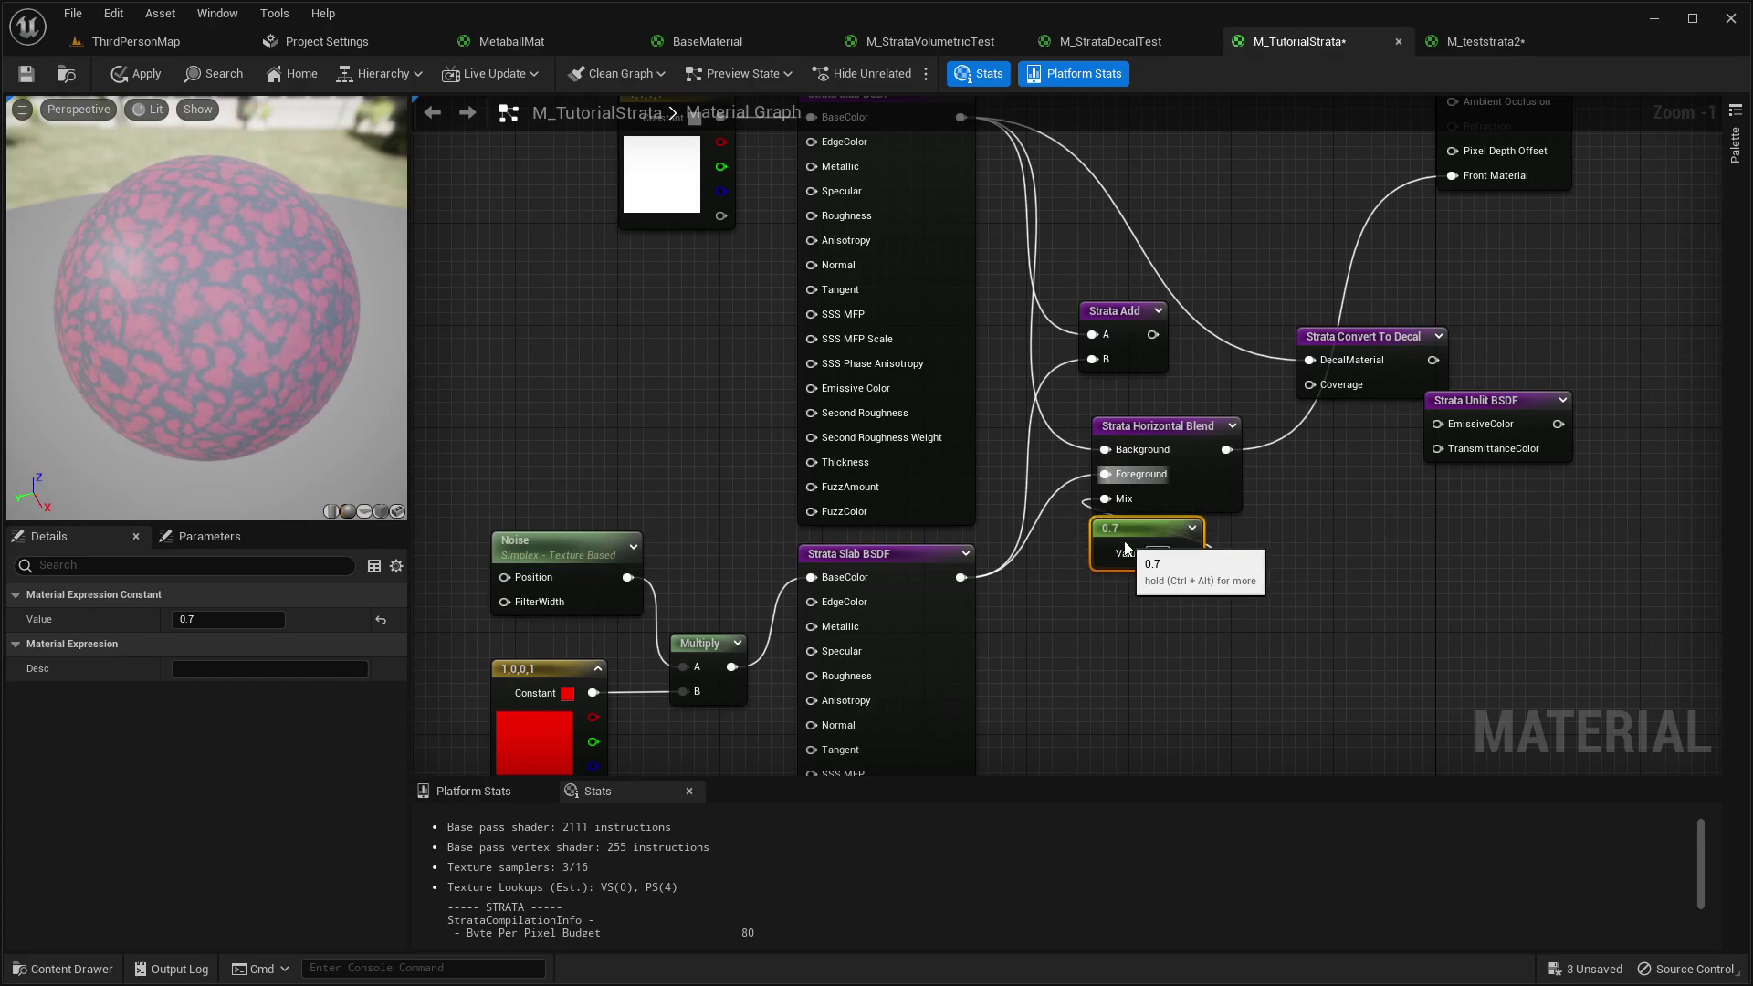
right_drag(1123, 578, 1111, 591)
click(1039, 568)
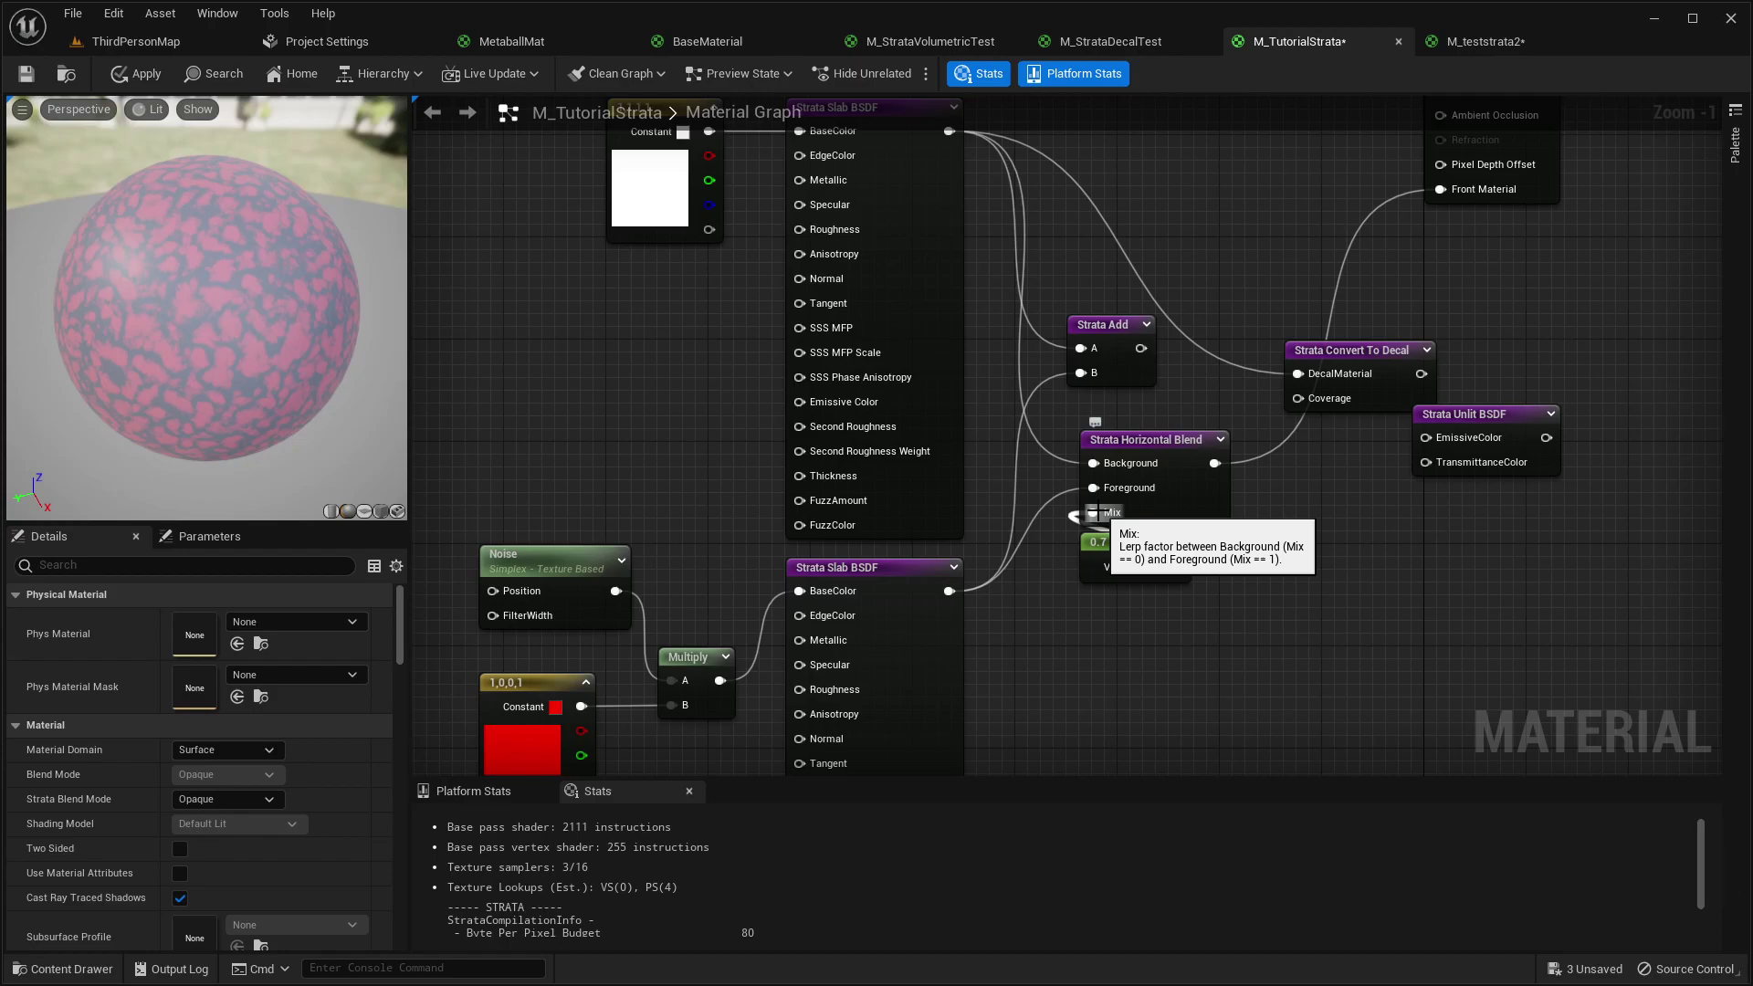
- Examine the slabs, the Strata operators and the unconnected Strata nodes in the M_TutorialStrata graph
click(893, 593)
right_drag(938, 323, 902, 581)
click(846, 393)
right_drag(1041, 467, 823, 326)
scroll(863, 399, down, 3)
right_drag(1286, 549, 1005, 371)
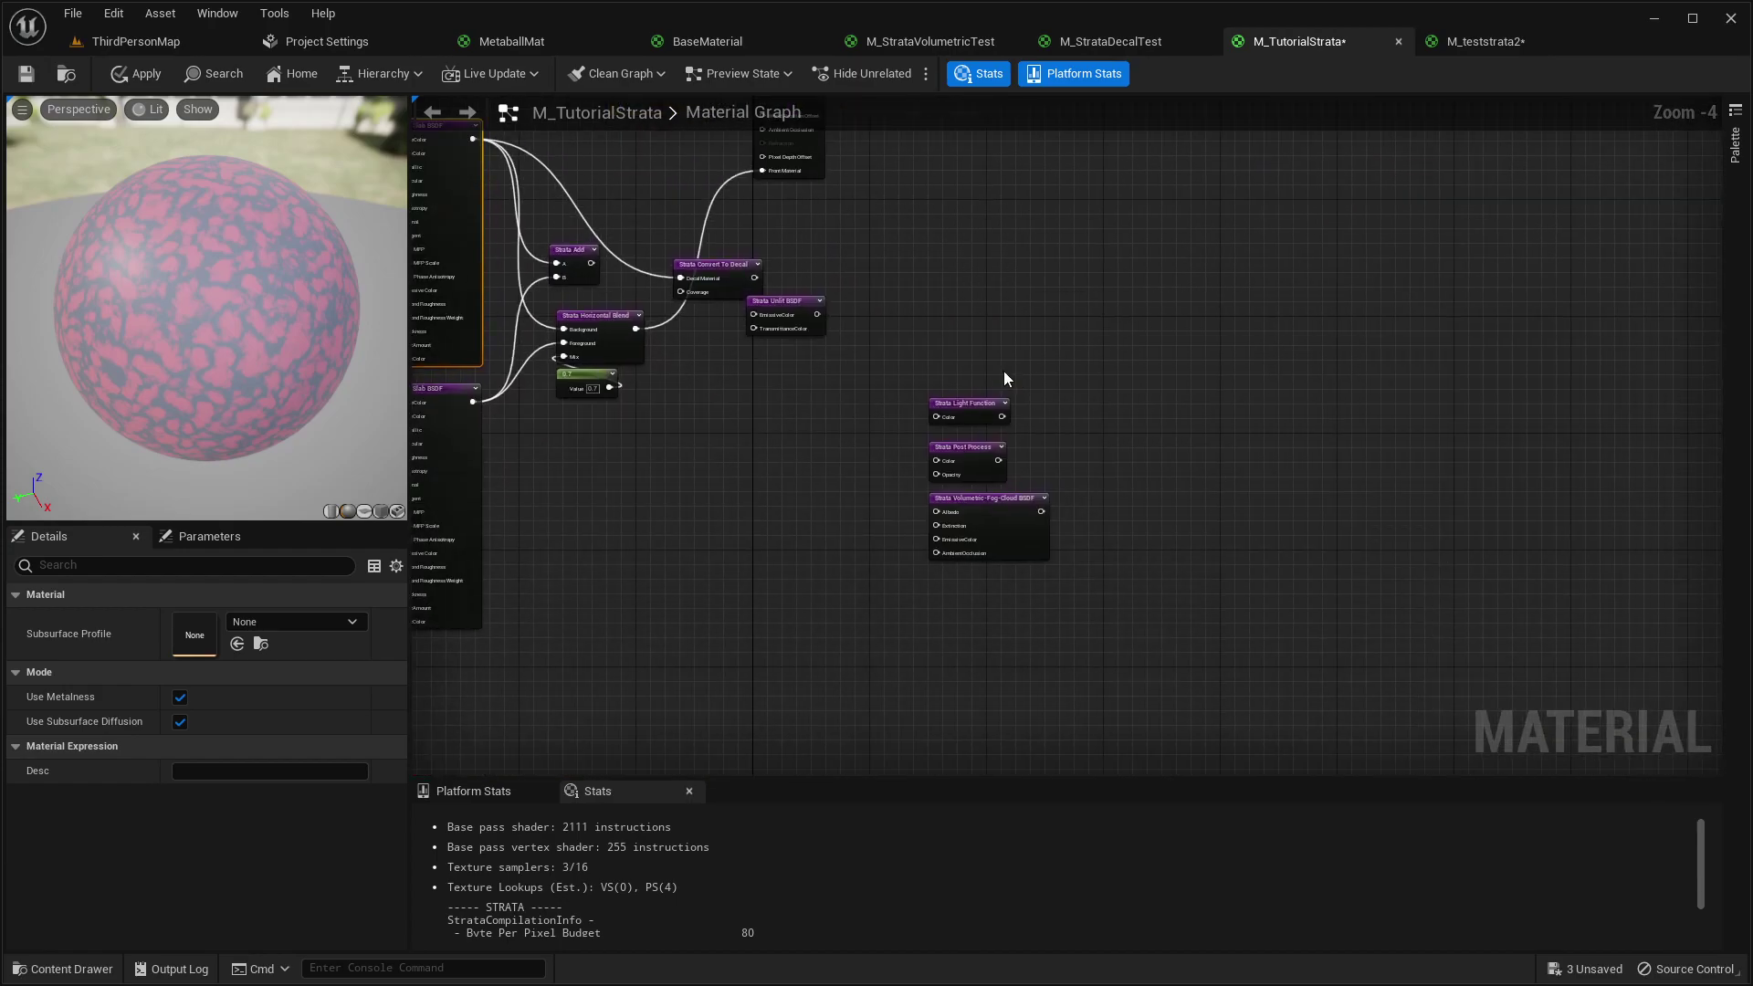
scroll(940, 392, up, 4)
right_drag(787, 297, 1323, 673)
scroll(850, 497, down, 1)
right_drag(852, 500, 1013, 312)
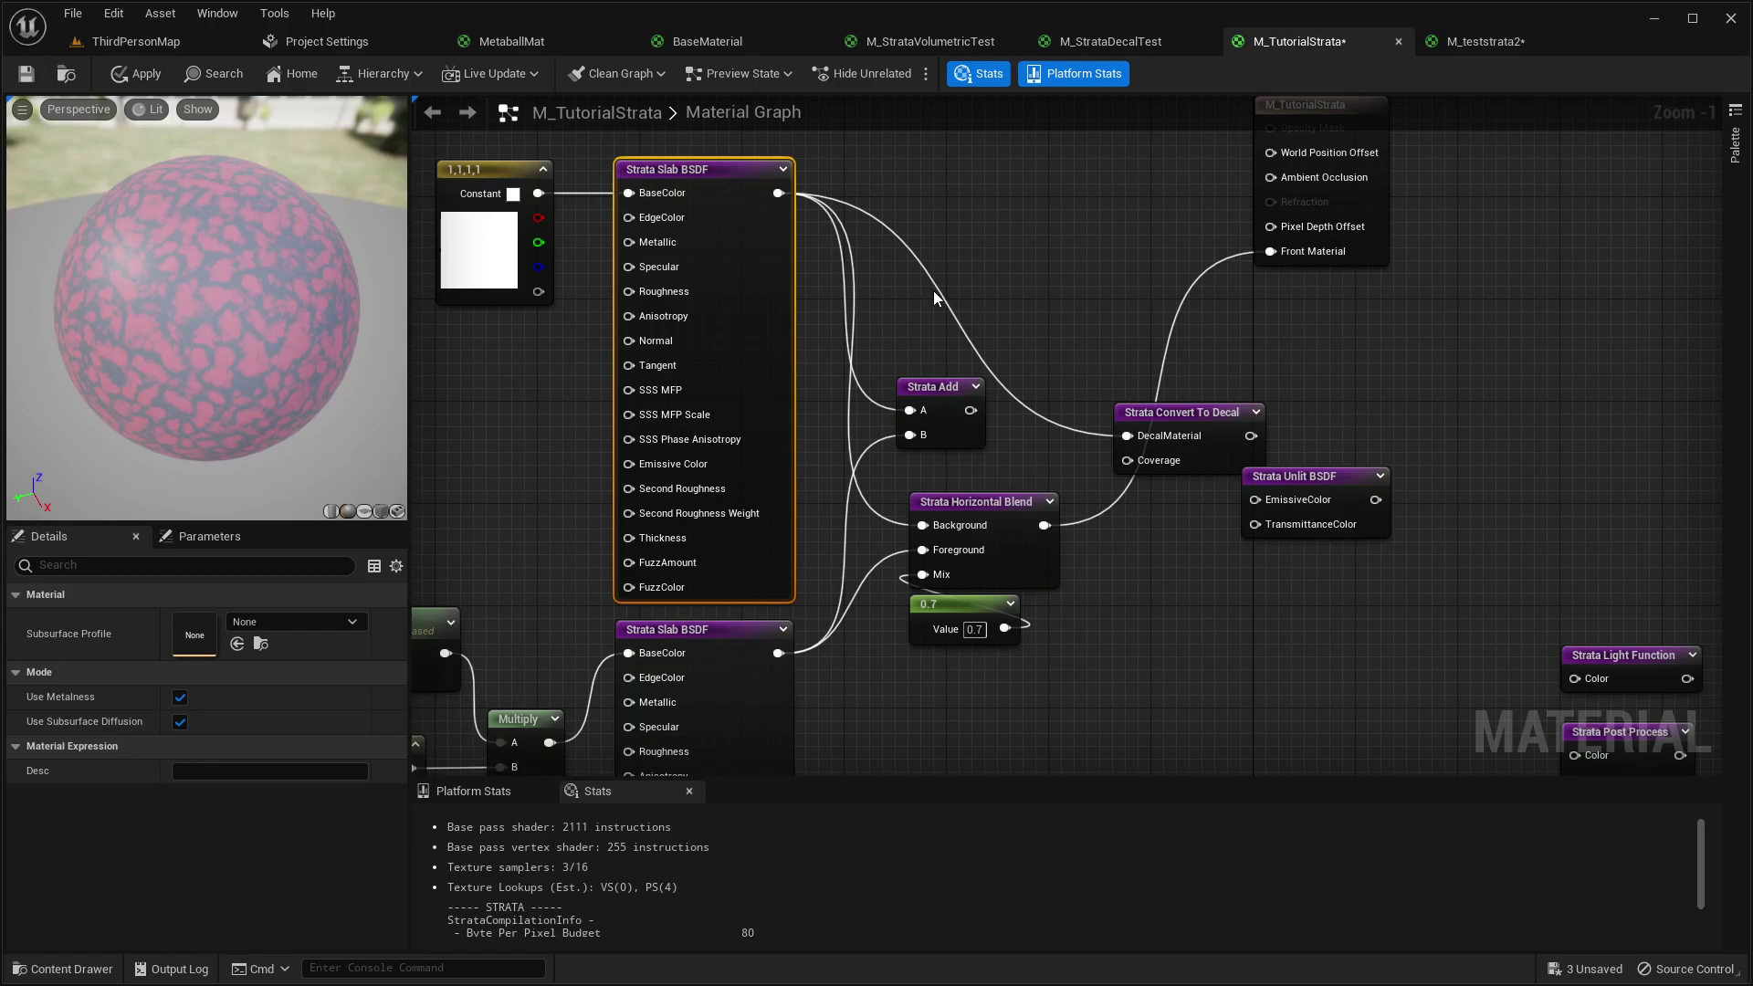
scroll(978, 250, down, 1)
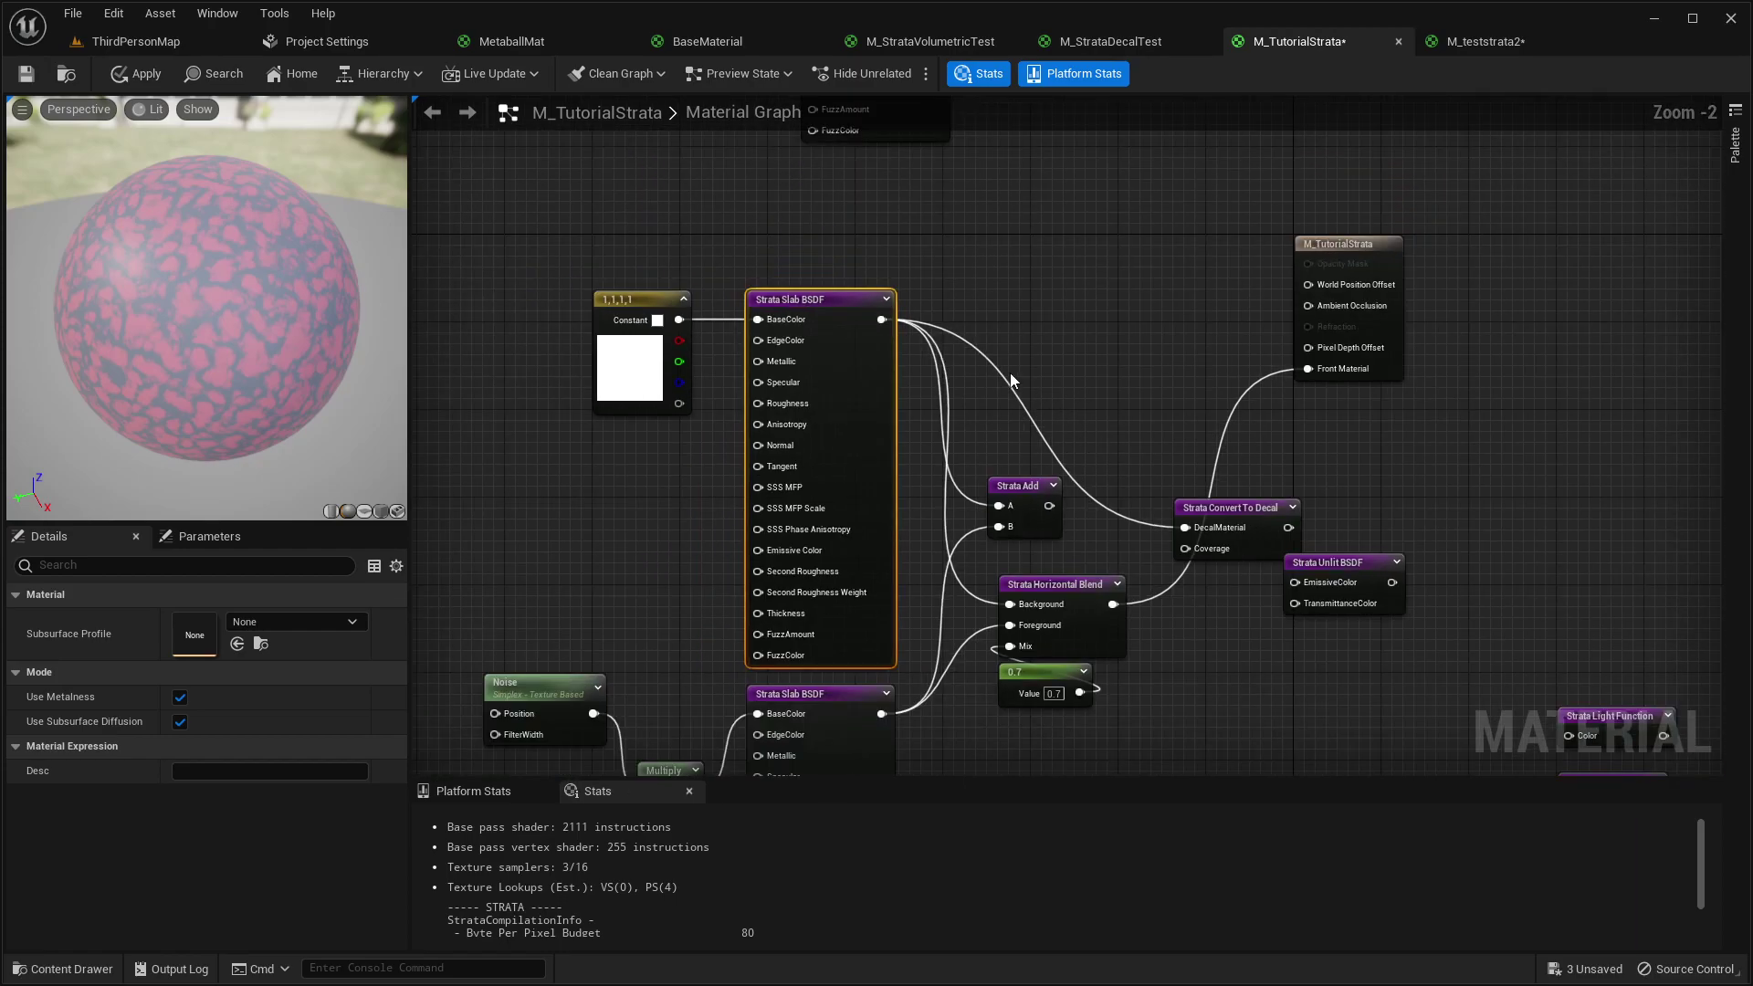
right_drag(1011, 374, 740, 231)
right_drag(1020, 266, 913, 246)
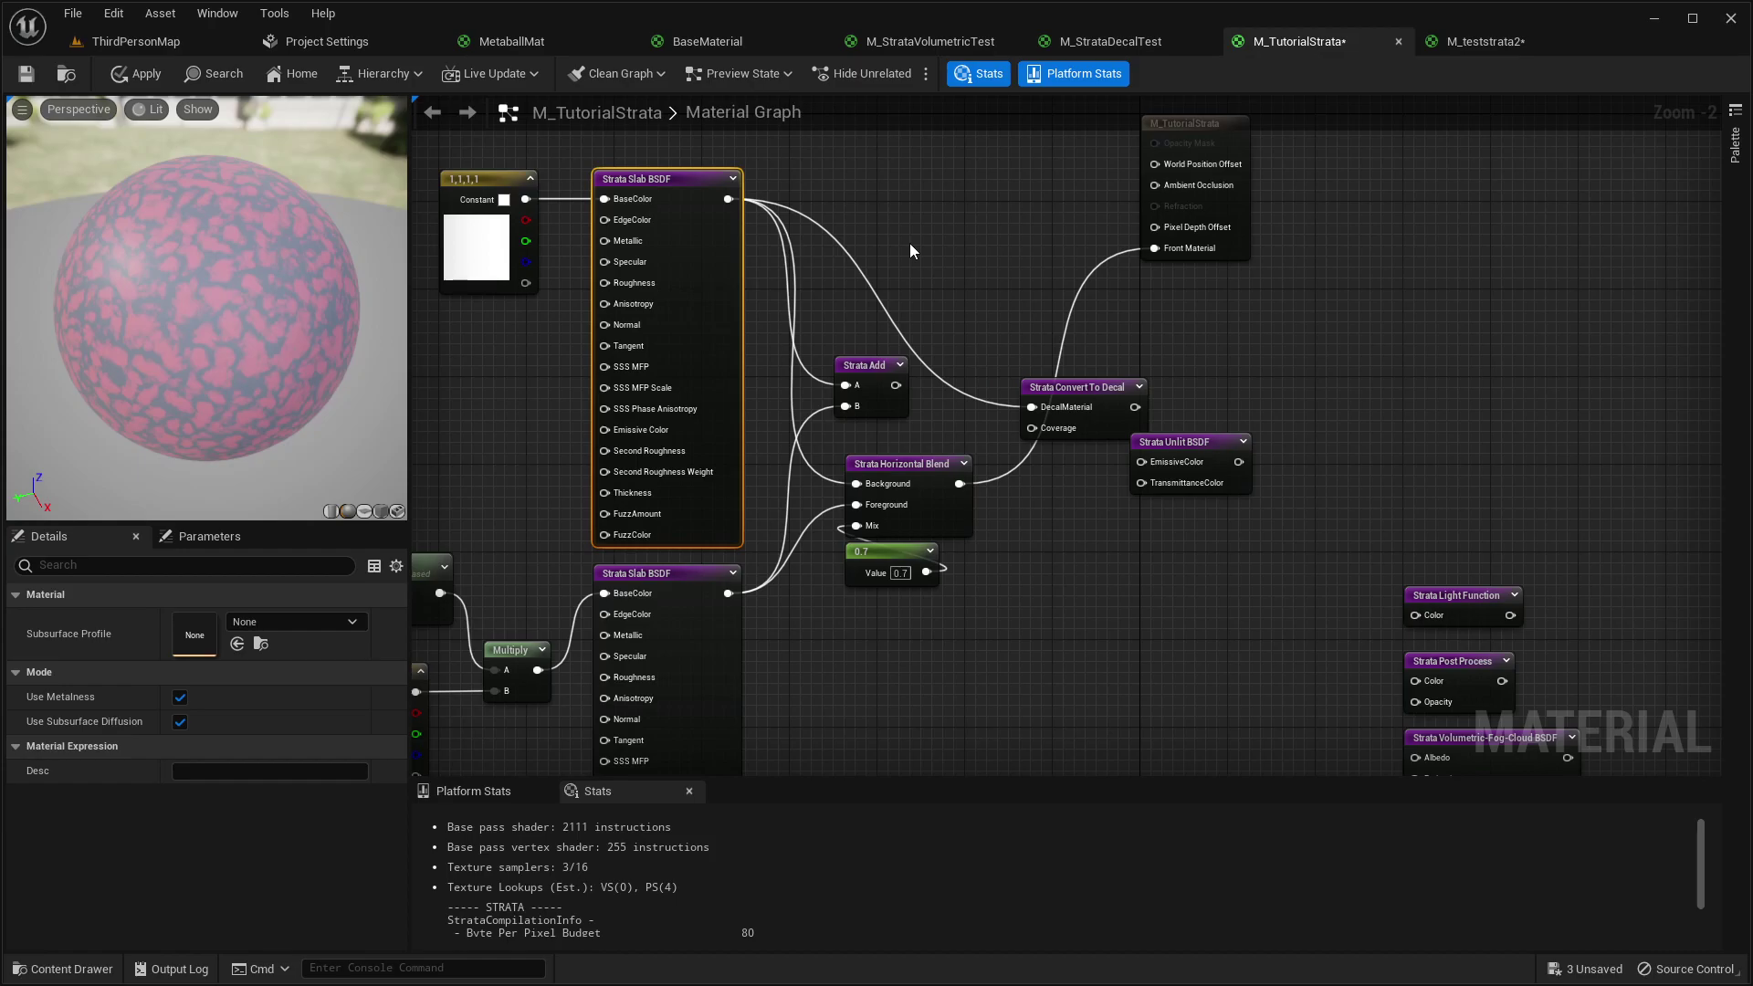
- Open the BaseMaterial graph and examine the parameters and Shading Model node feeding Strata Legacy Conversion
click(758, 49)
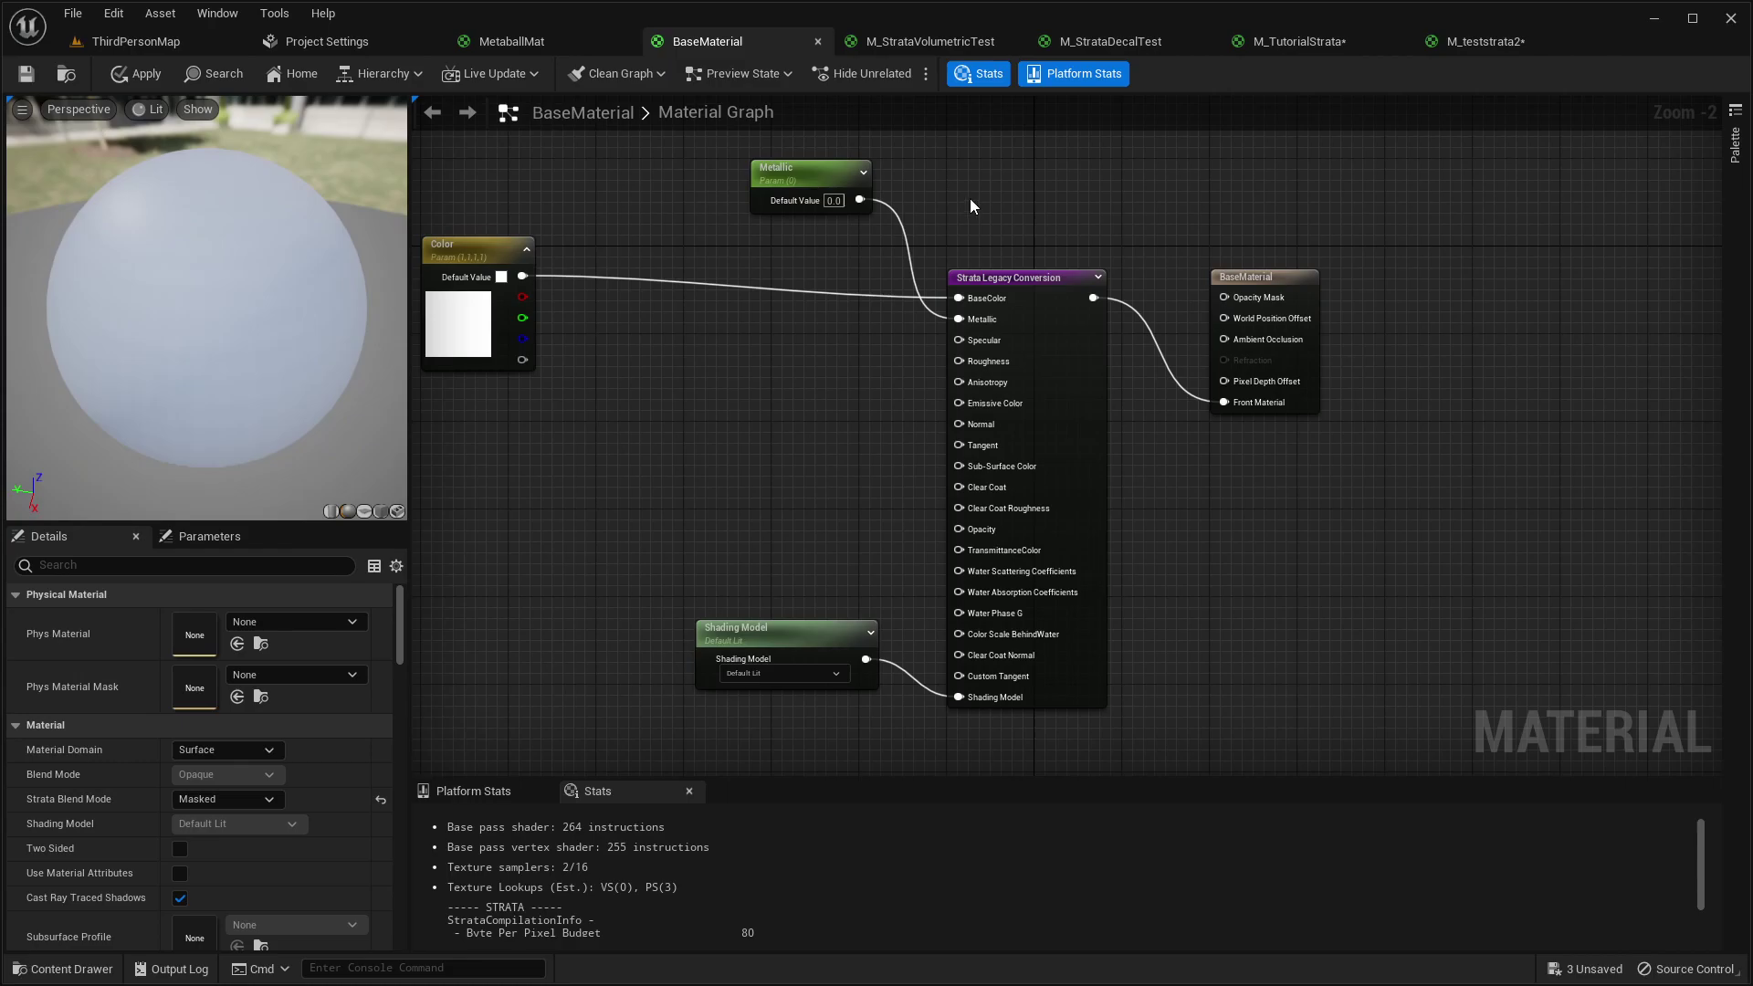
right_drag(721, 221, 745, 267)
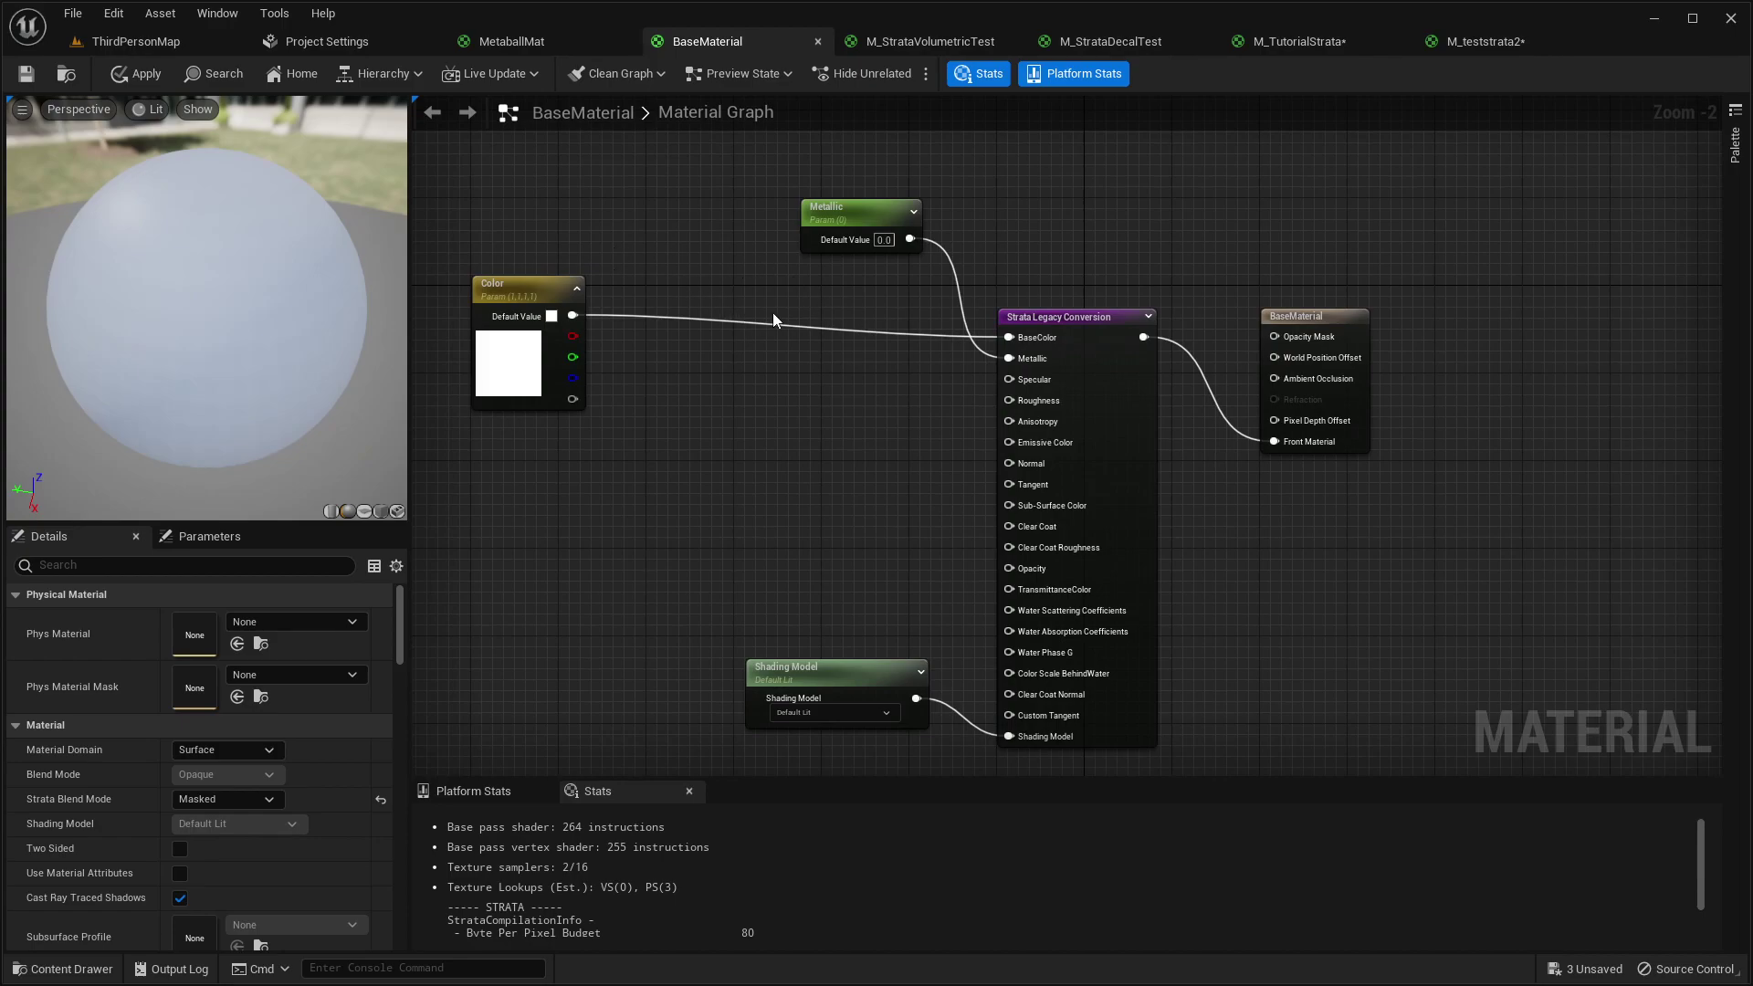
scroll(883, 316, up, 2)
right_drag(844, 398, 757, 432)
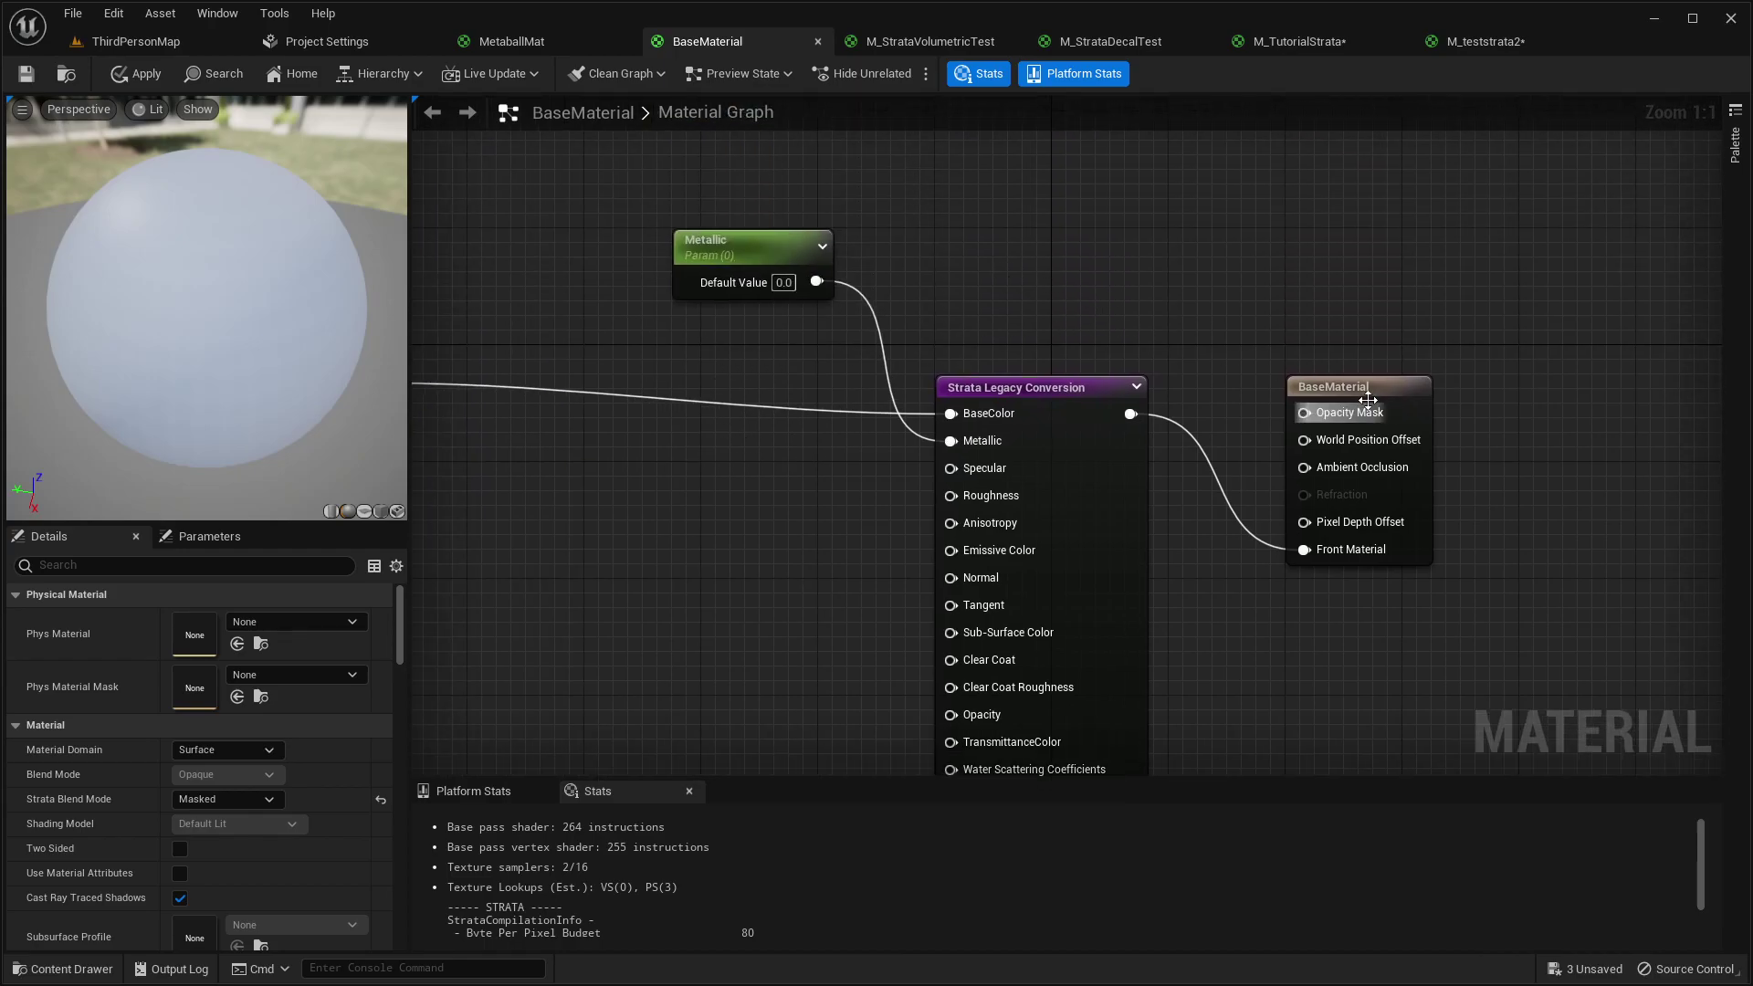
drag(931, 322, 1206, 744)
mouse_move(1189, 474)
right_down()
mouse_move(1210, 591)
mouse_move(1256, 383)
right_up()
drag(807, 457, 913, 750)
right_drag(932, 306, 950, 596)
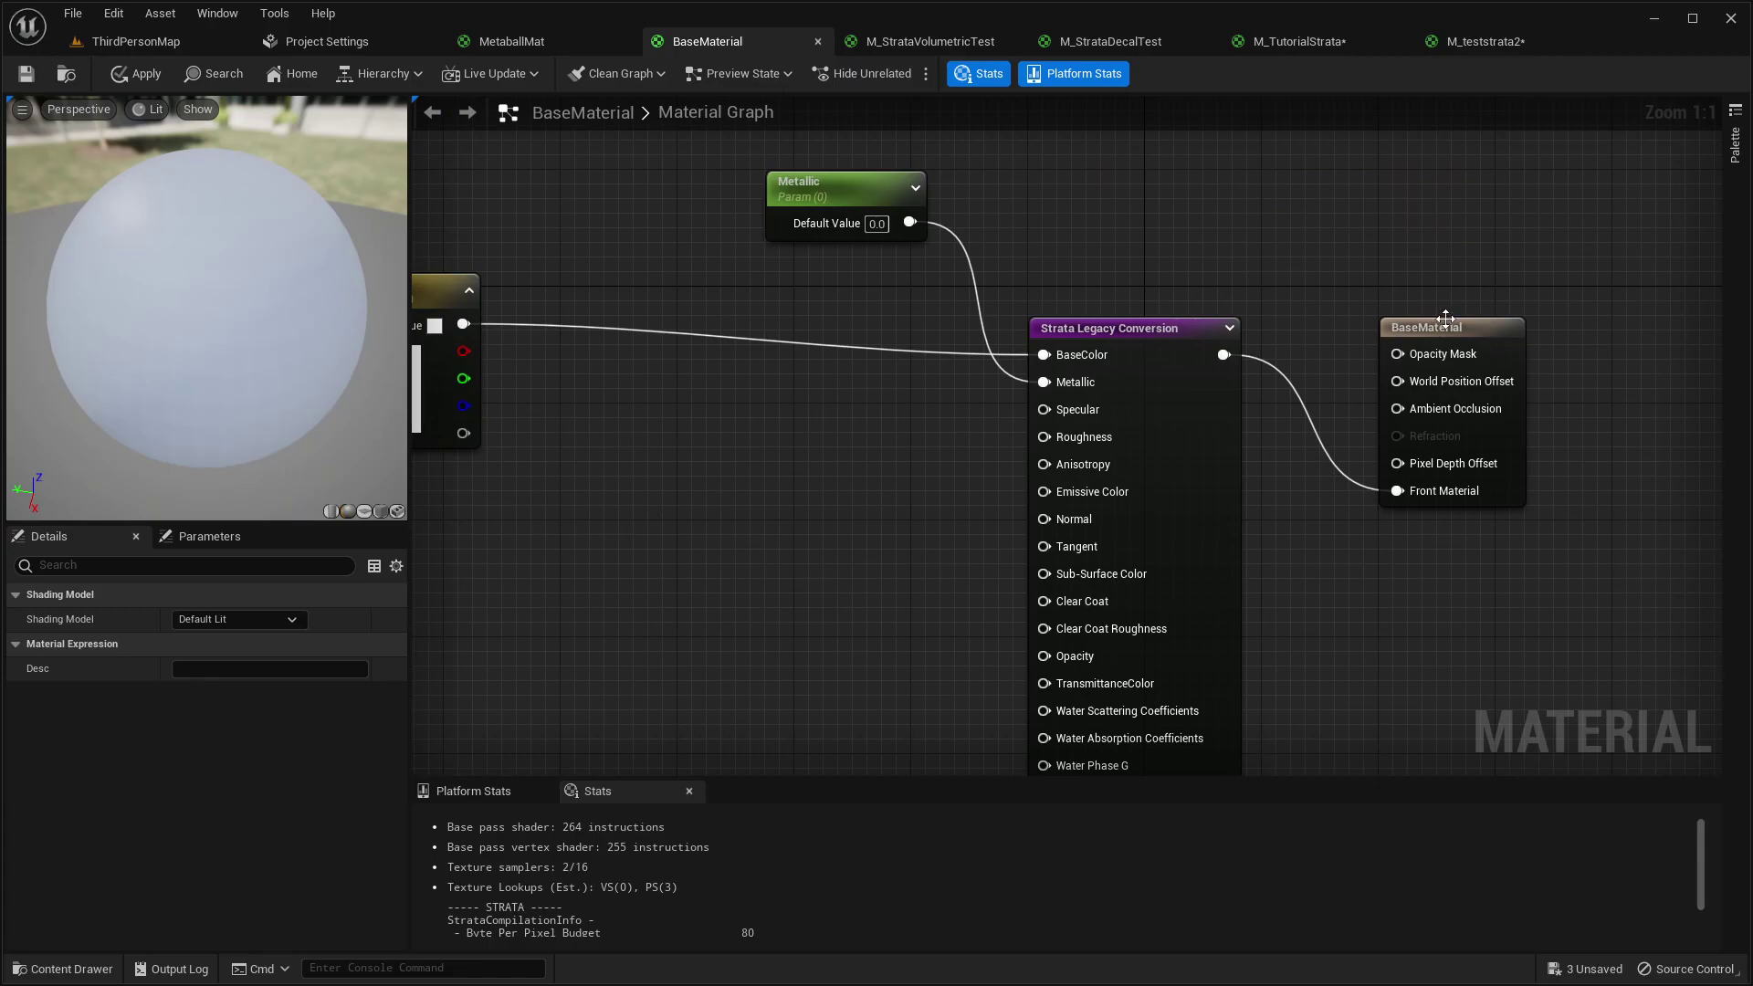
- Examine the Strata Legacy Conversion node's inputs and its connection to Front Material
right_drag(1231, 270, 1008, 250)
mouse_move(1040, 628)
right_down()
mouse_move(1111, 466)
mouse_move(1070, 754)
right_up()
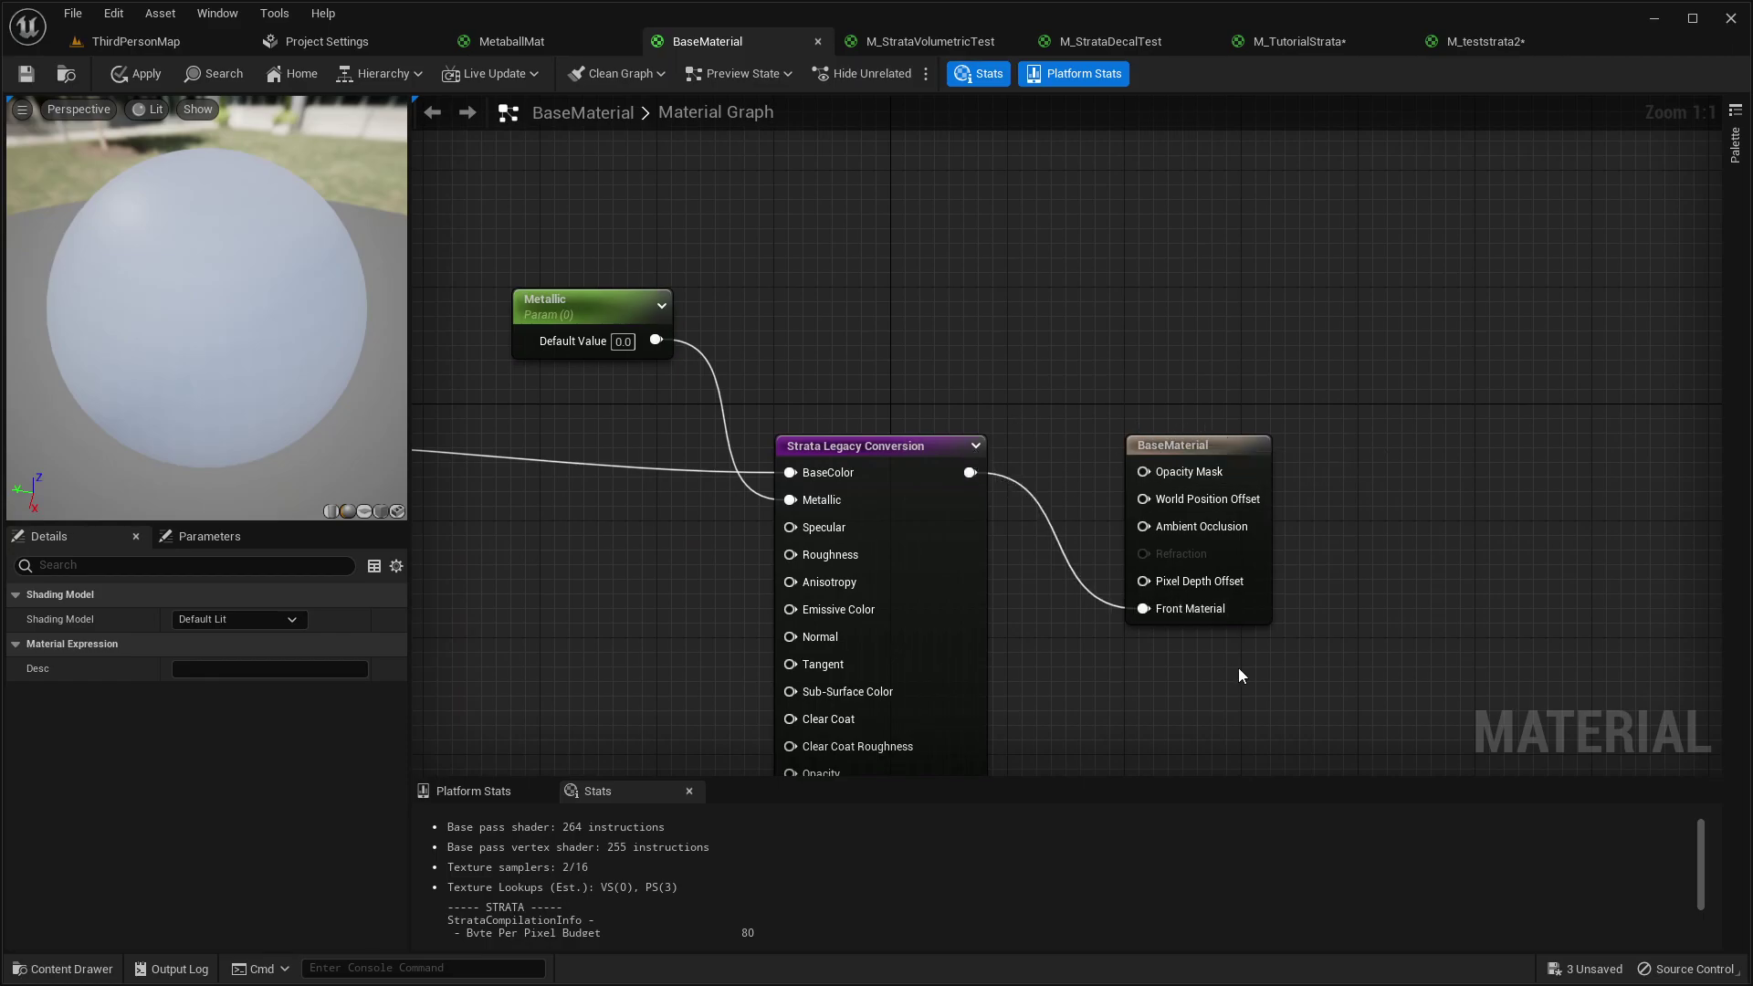
right_drag(896, 676, 1115, 430)
right_drag(928, 329, 861, 409)
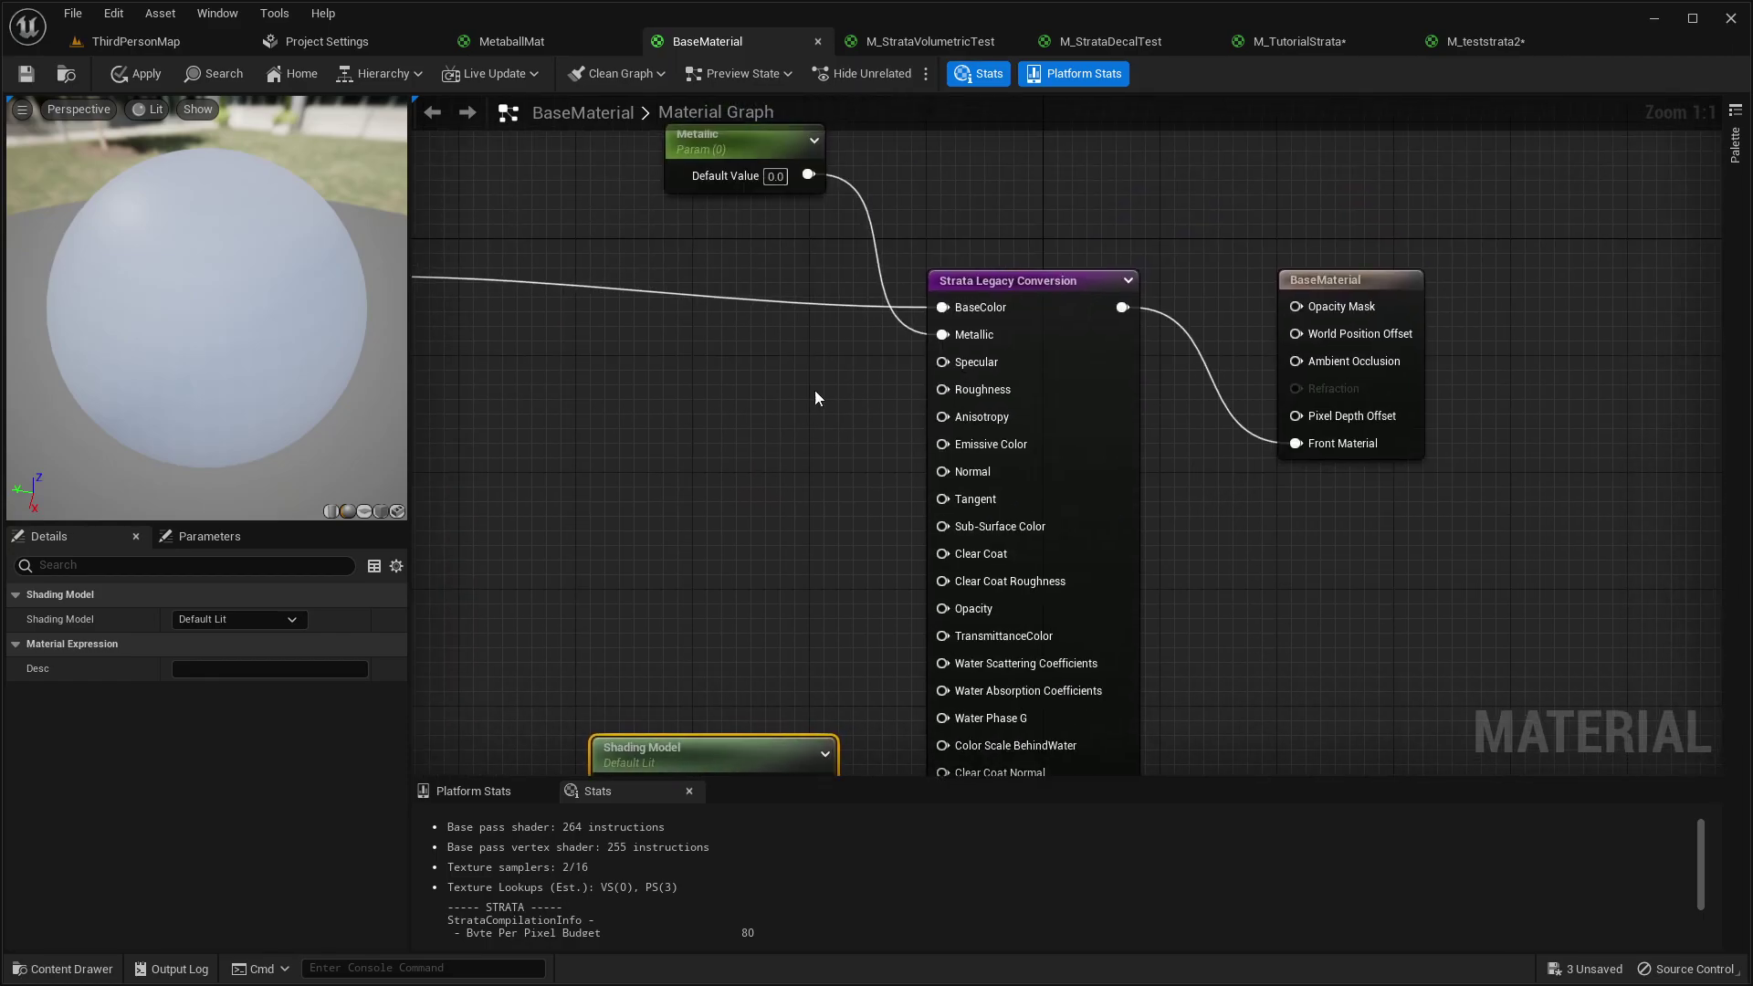
click(1000, 283)
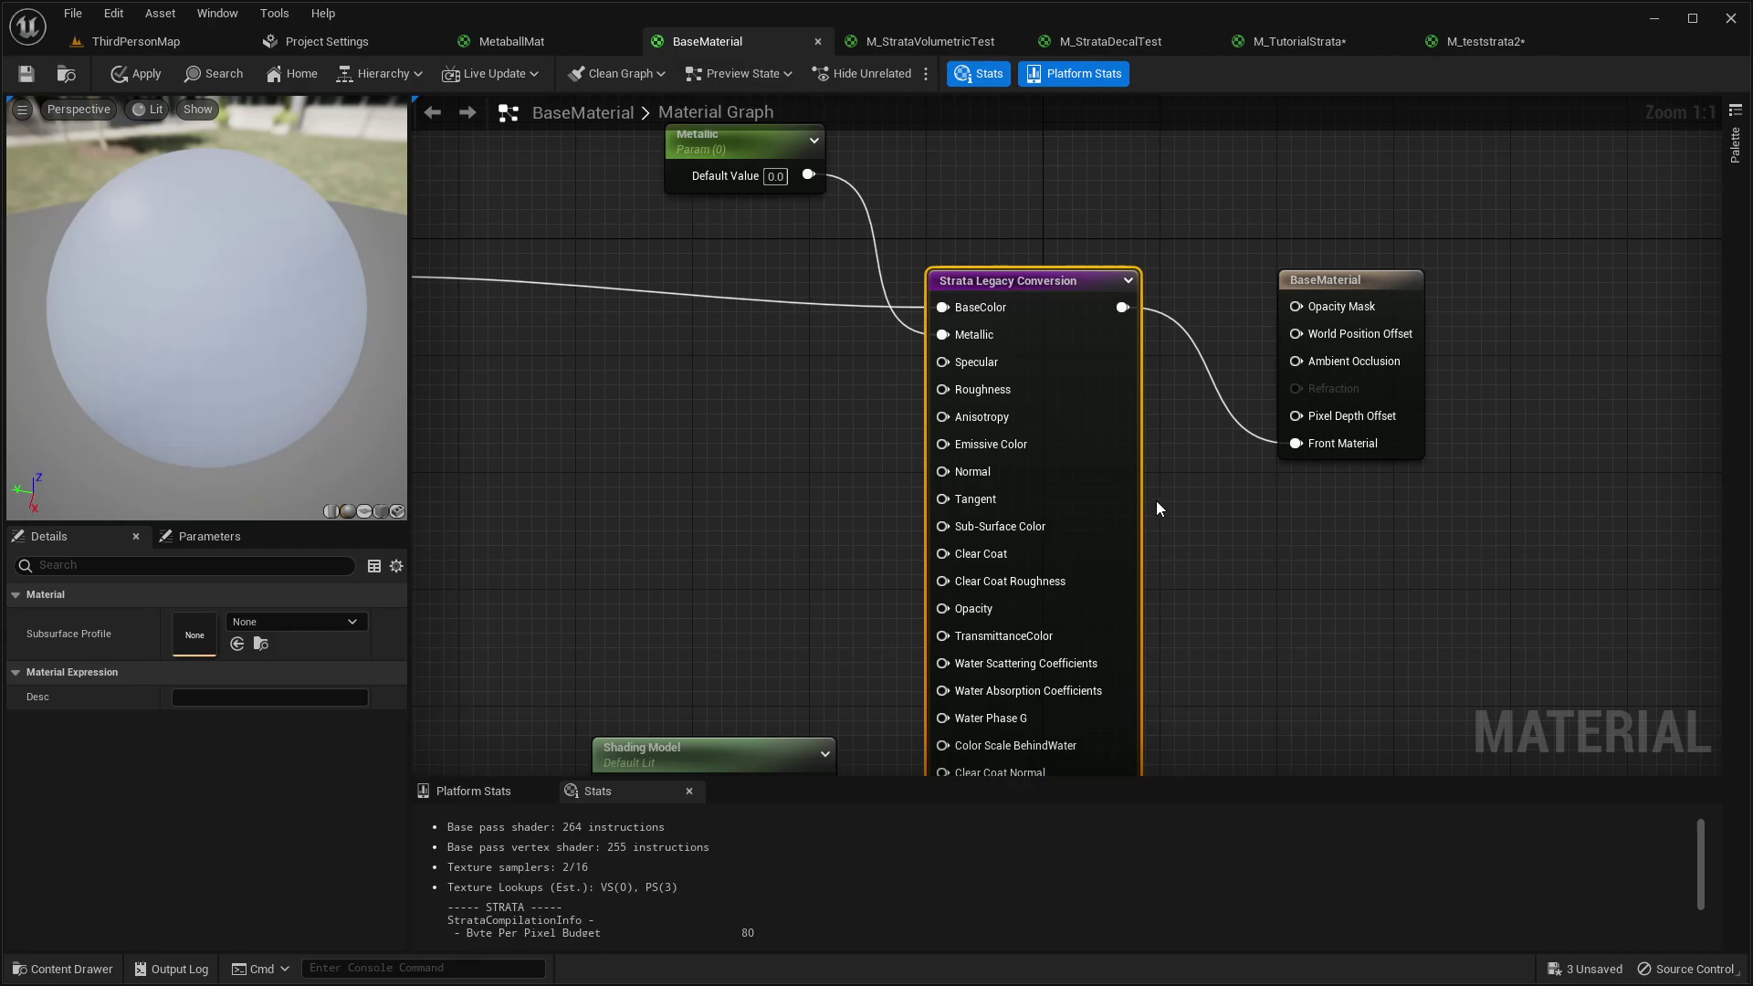
right_drag(742, 424, 709, 389)
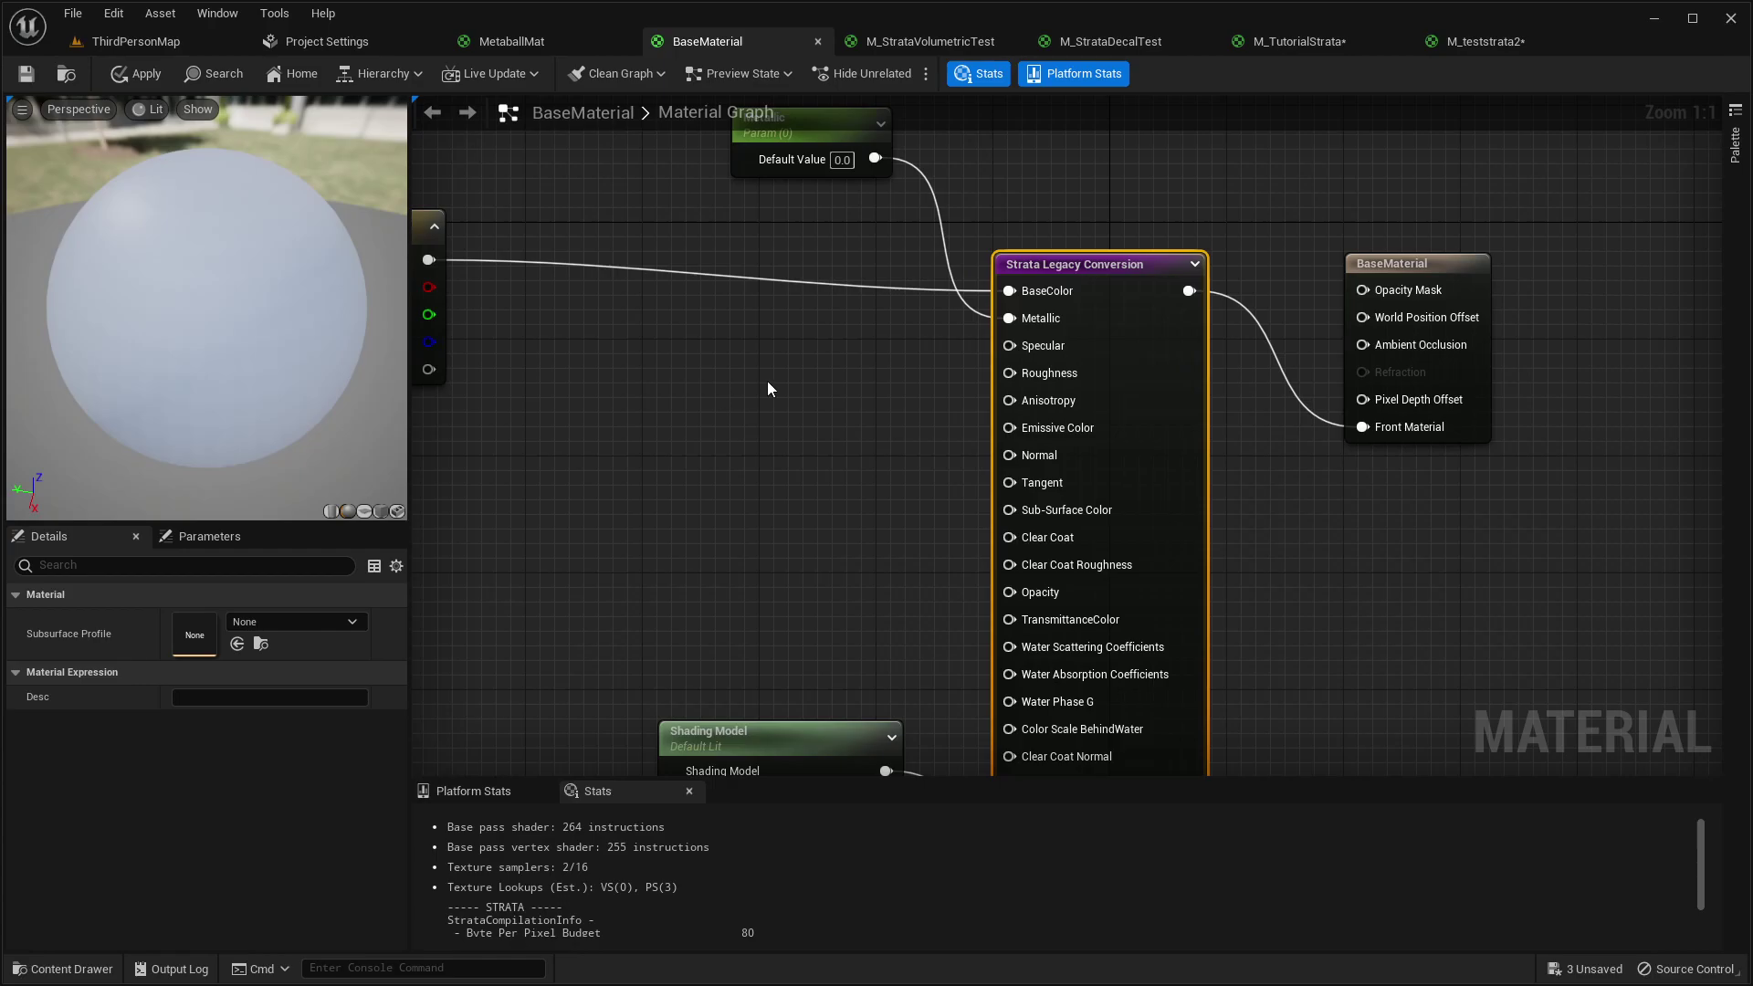
drag(956, 206, 1262, 759)
right_drag(1240, 647, 1190, 628)
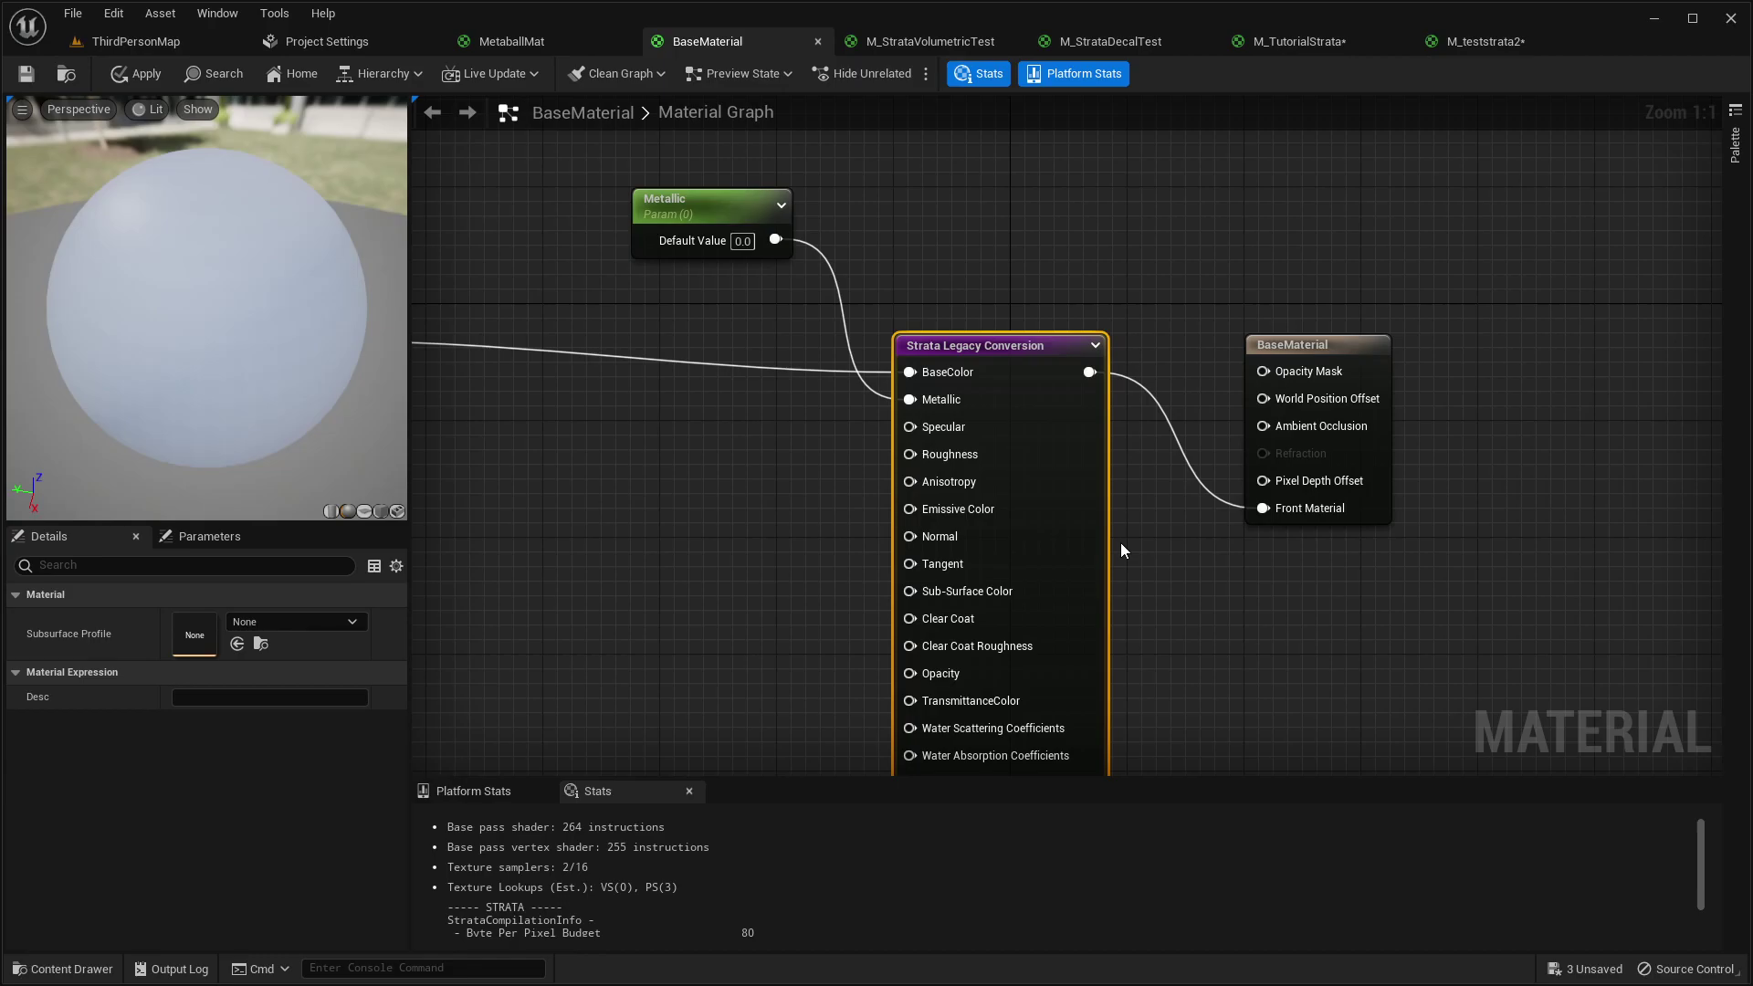
- Add a Strata Slab BSDF node below the BaseMaterial result node, next to Strata Legacy Conversion
right_click(1198, 609)
text(slab)
key(Return)
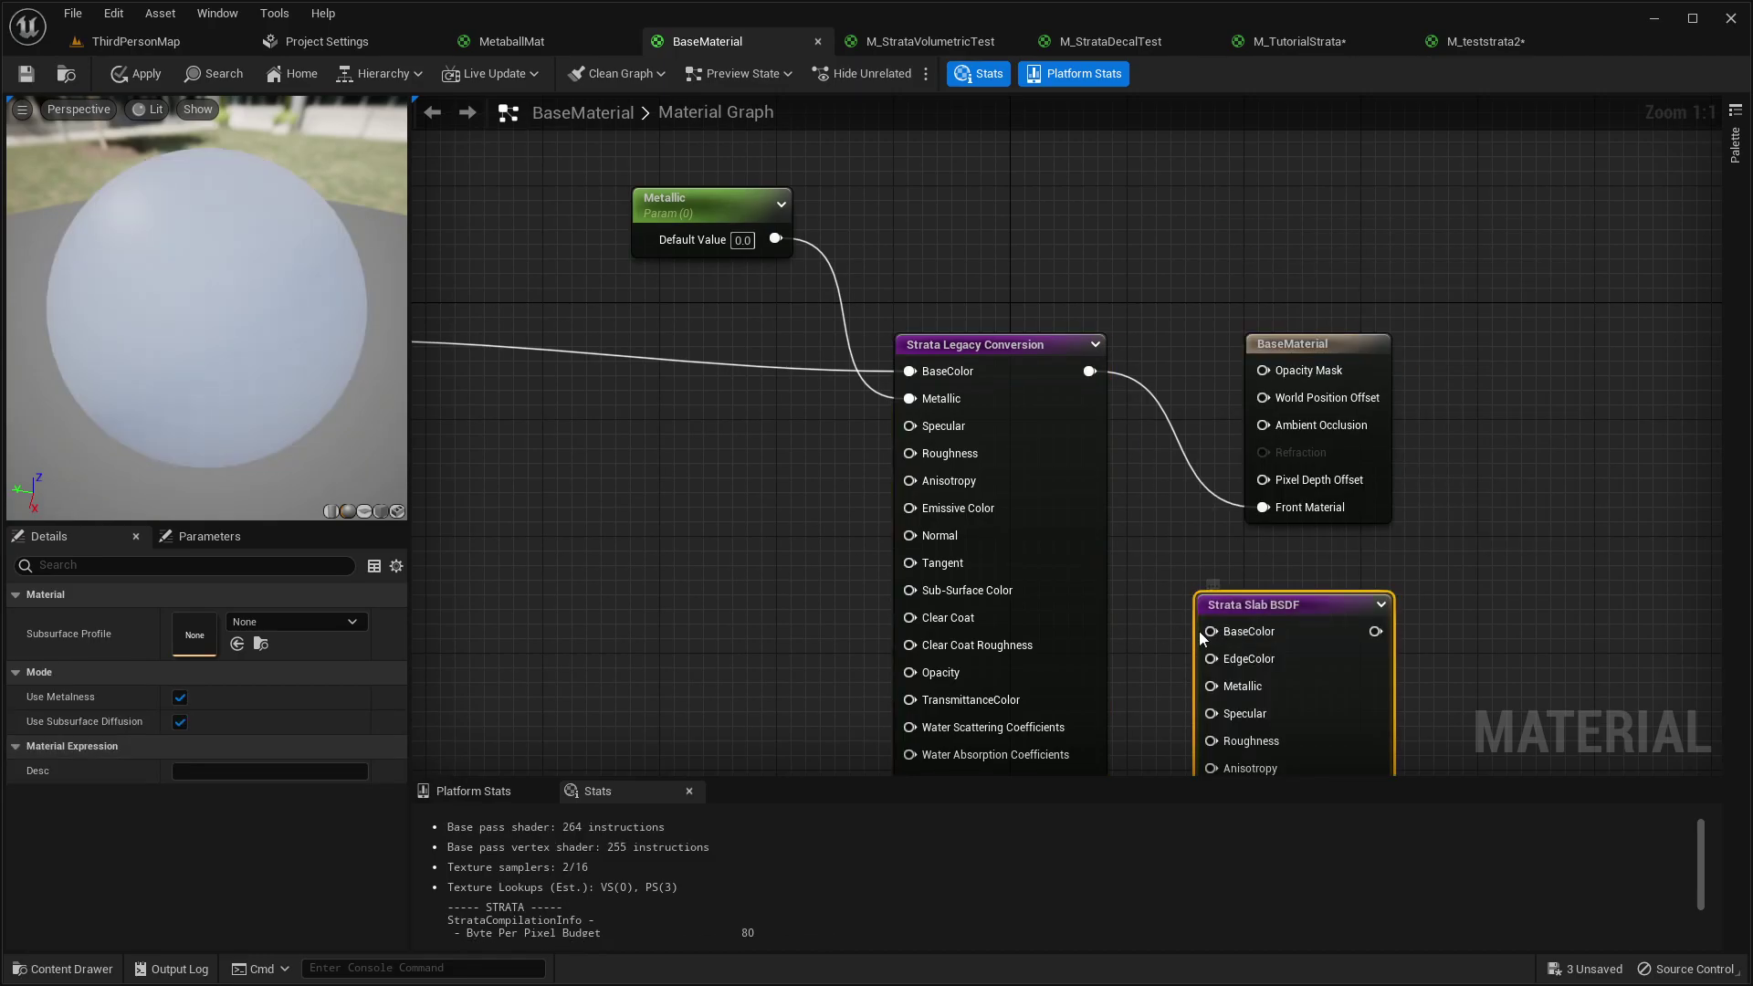
right_drag(1158, 622, 1086, 425)
right_drag(1099, 350, 1112, 497)
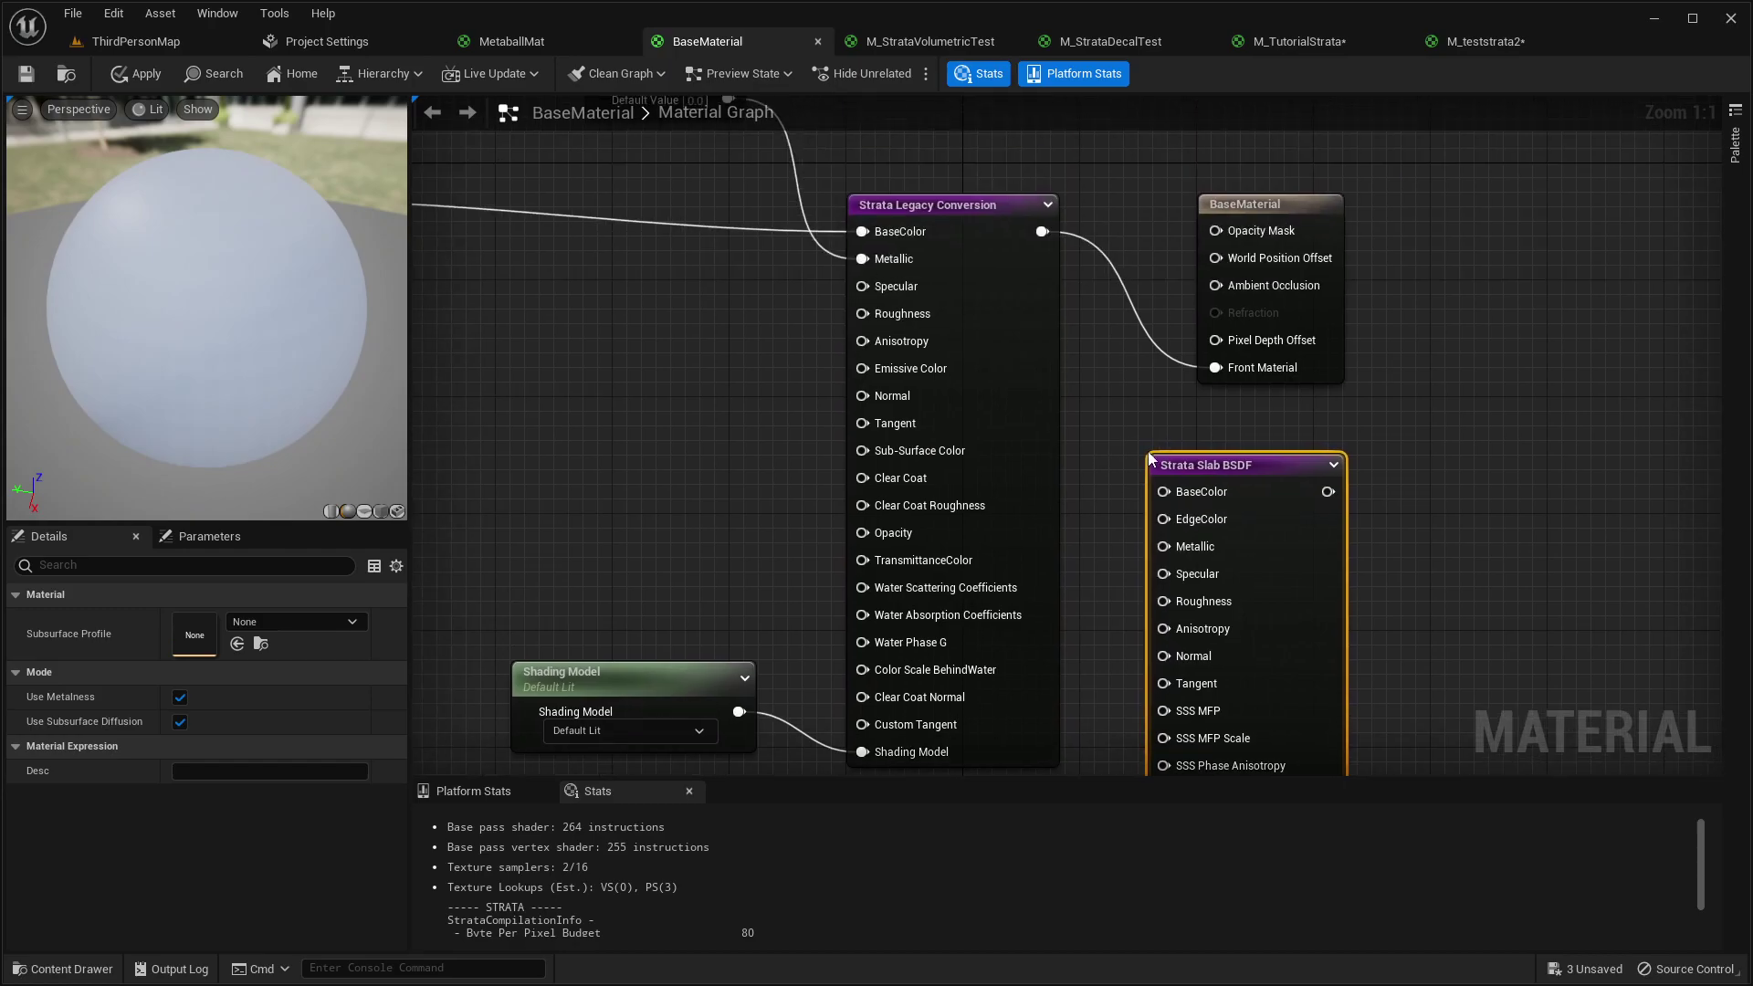